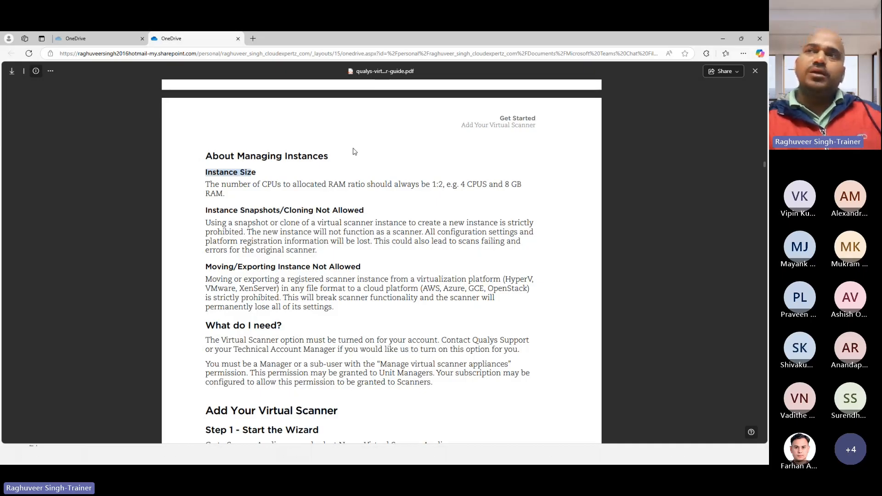
Highlight the 4 CPUs sizing example and the Cloning Not Allowed section in the scanner guide
{"action": "left_click_drag", "start_coordinate": [462, 185], "coordinate": [503, 184]}
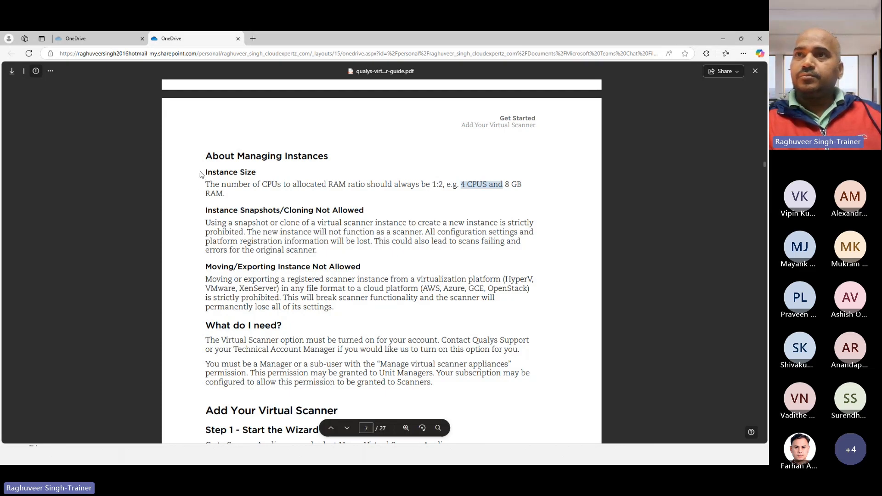
{"action": "scroll", "coordinate": [243, 205], "scroll_direction": "down", "scroll_amount": 2}
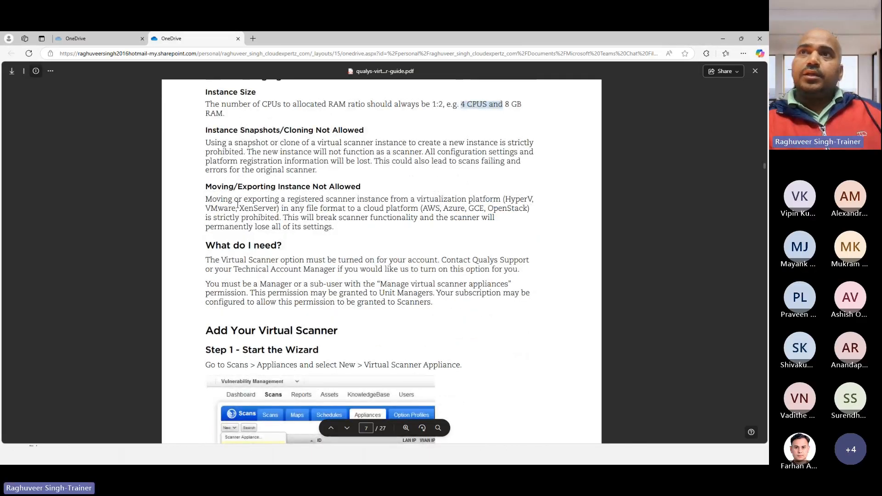
{"action": "scroll", "coordinate": [213, 171], "scroll_direction": "up", "scroll_amount": 1}
{"action": "left_click_drag", "start_coordinate": [206, 174], "coordinate": [343, 170]}
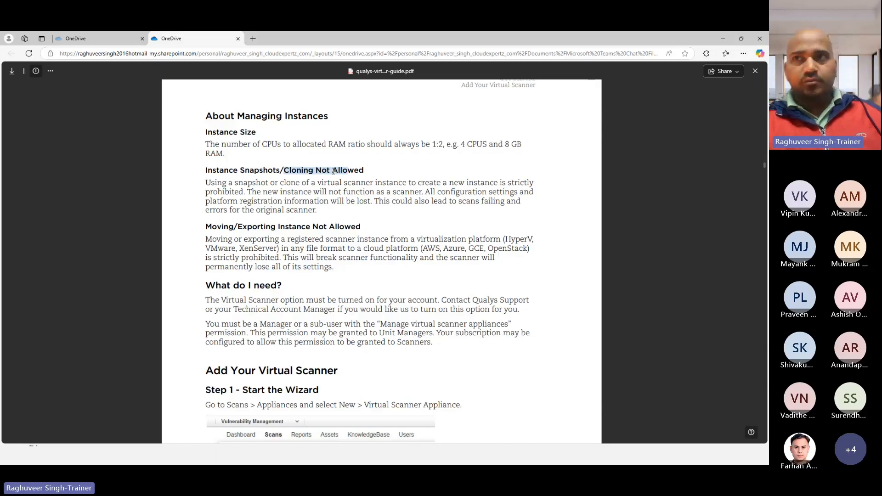
{"action": "scroll", "coordinate": [334, 171], "scroll_direction": "down", "scroll_amount": 1}
{"action": "left_click_drag", "start_coordinate": [206, 187], "coordinate": [340, 187]}
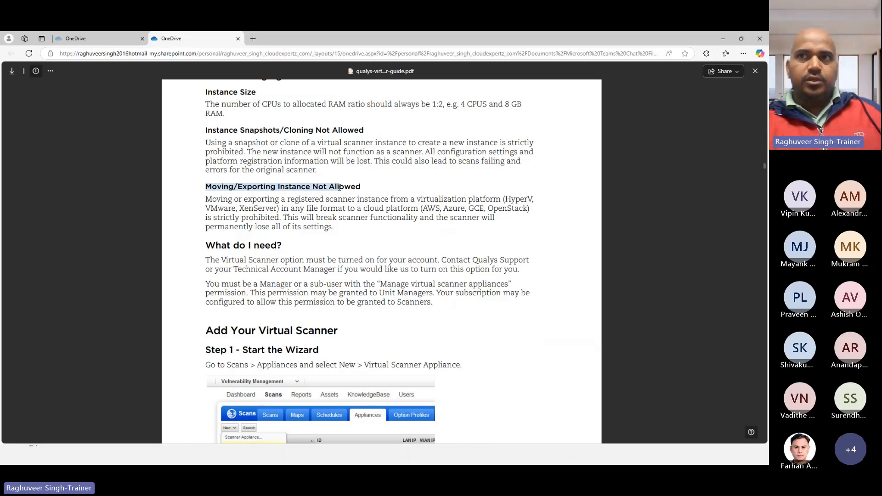
{"action": "scroll", "coordinate": [339, 187], "scroll_direction": "down", "scroll_amount": 1}
{"action": "scroll", "coordinate": [218, 173], "scroll_direction": "up", "scroll_amount": 2}
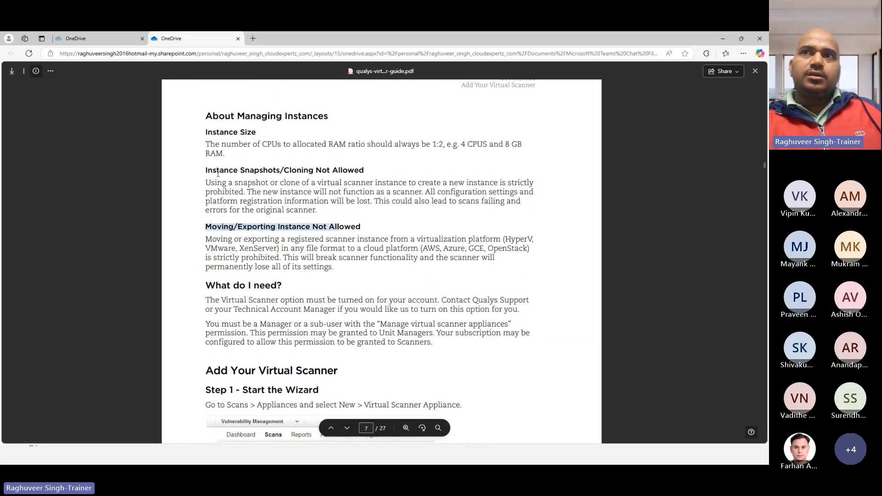
{"action": "mouse_move", "coordinate": [206, 170]}
{"action": "left_mouse_down"}
{"action": "mouse_move", "coordinate": [317, 172]}
{"action": "mouse_move", "coordinate": [322, 212]}
{"action": "mouse_move", "coordinate": [363, 226]}
{"action": "left_mouse_up"}
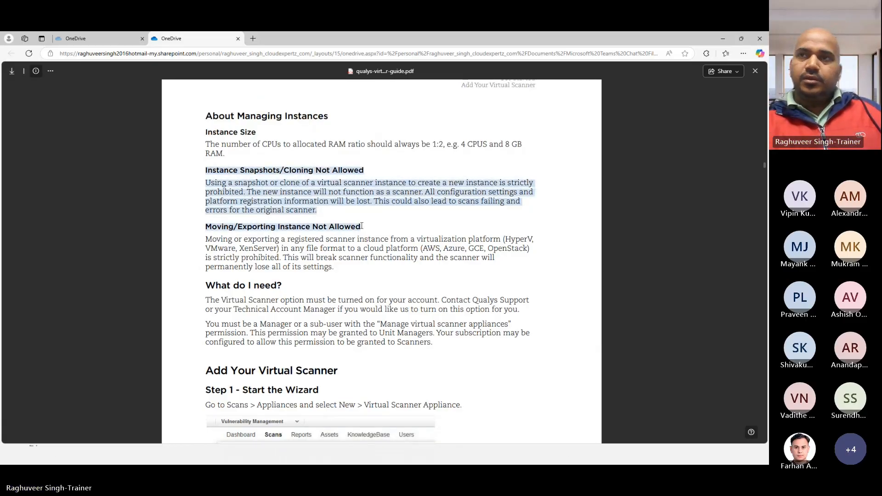
Highlight the What do I need? heading, the Virtual Scanner option and Technical Account Manager sentences
{"action": "scroll", "coordinate": [276, 207], "scroll_direction": "down", "scroll_amount": 3}
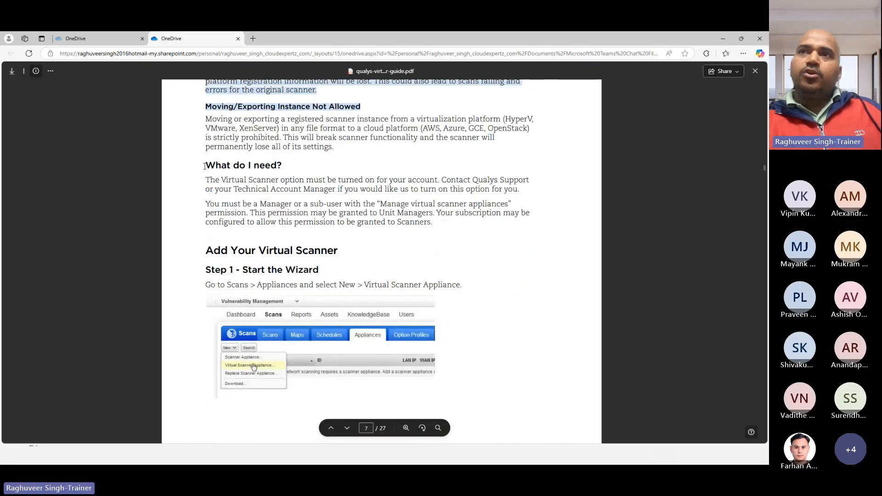
{"action": "left_click_drag", "start_coordinate": [205, 166], "coordinate": [281, 167]}
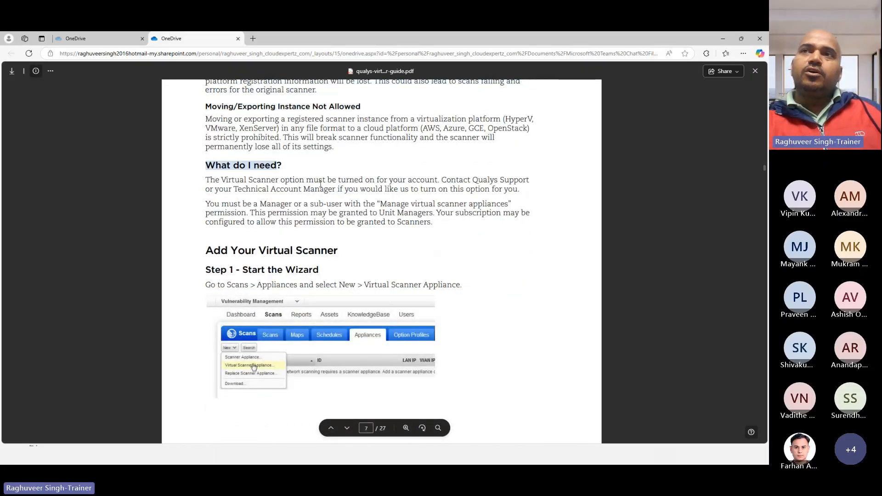
{"action": "left_click_drag", "start_coordinate": [437, 181], "coordinate": [209, 182]}
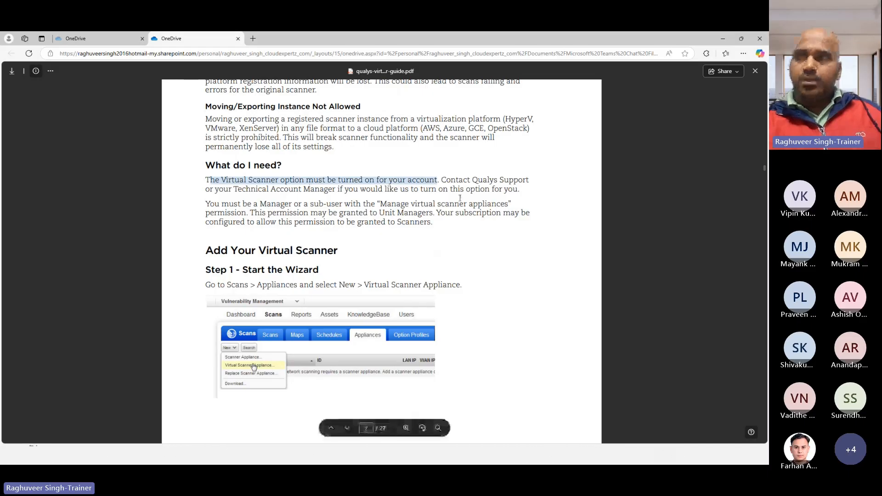
{"action": "left_click", "coordinate": [443, 183]}
{"action": "left_click_drag", "start_coordinate": [219, 190], "coordinate": [465, 191]}
Highlight the Manager or sub-user permission requirement, then minimize the PDF guide
{"action": "scroll", "coordinate": [321, 216], "scroll_direction": "down", "scroll_amount": 1}
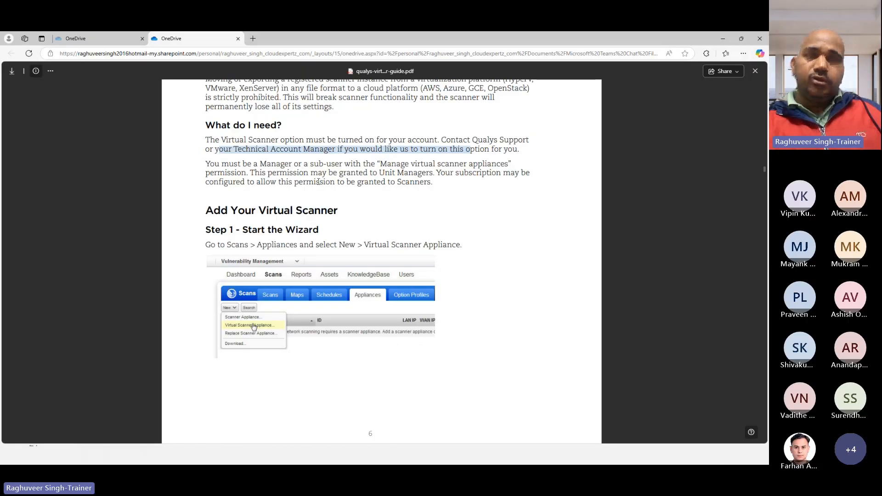
{"action": "left_click_drag", "start_coordinate": [253, 164], "coordinate": [459, 164]}
{"action": "left_click", "coordinate": [322, 163]}
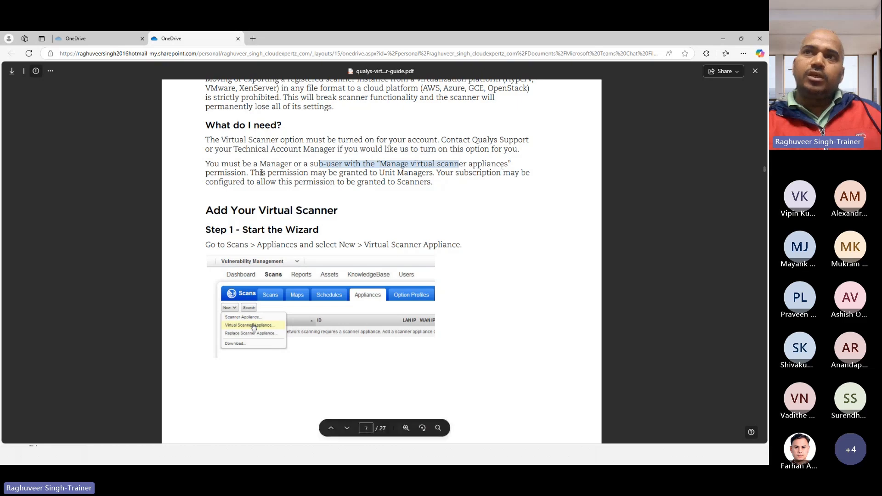
{"action": "left_click_drag", "start_coordinate": [240, 164], "coordinate": [481, 168]}
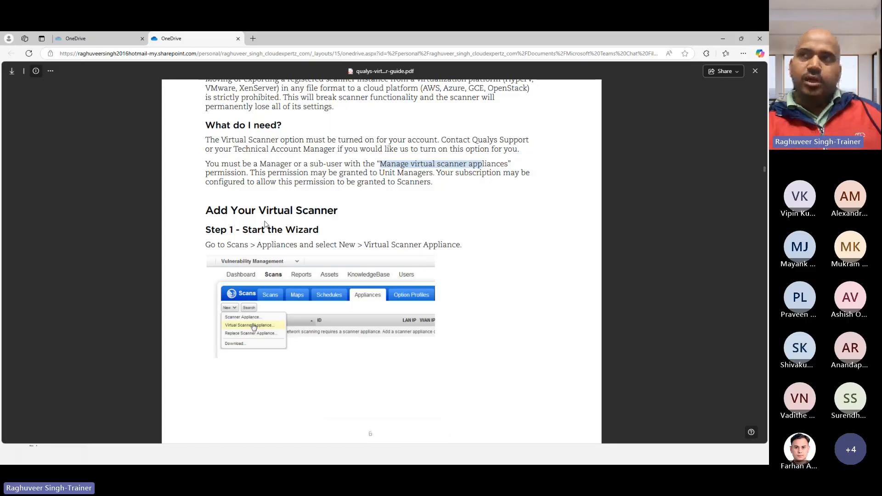
{"action": "scroll", "coordinate": [265, 224], "scroll_direction": "down", "scroll_amount": 3}
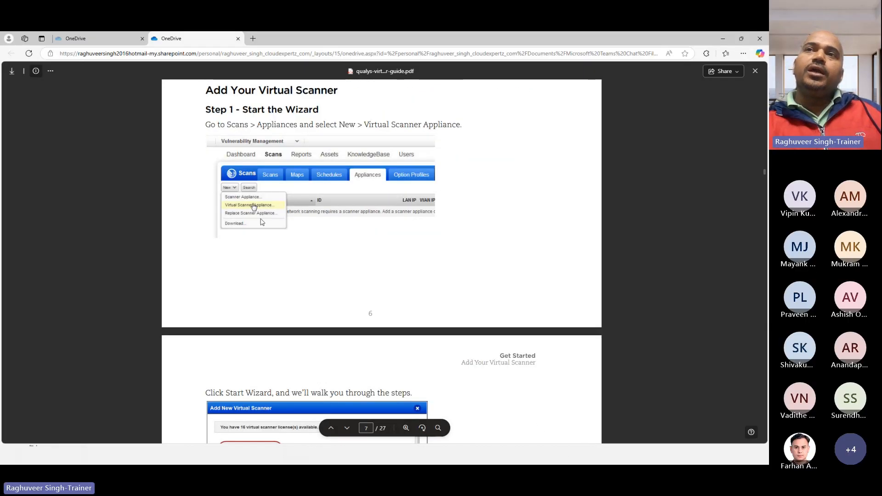
{"action": "scroll", "coordinate": [262, 276], "scroll_direction": "down", "scroll_amount": 2}
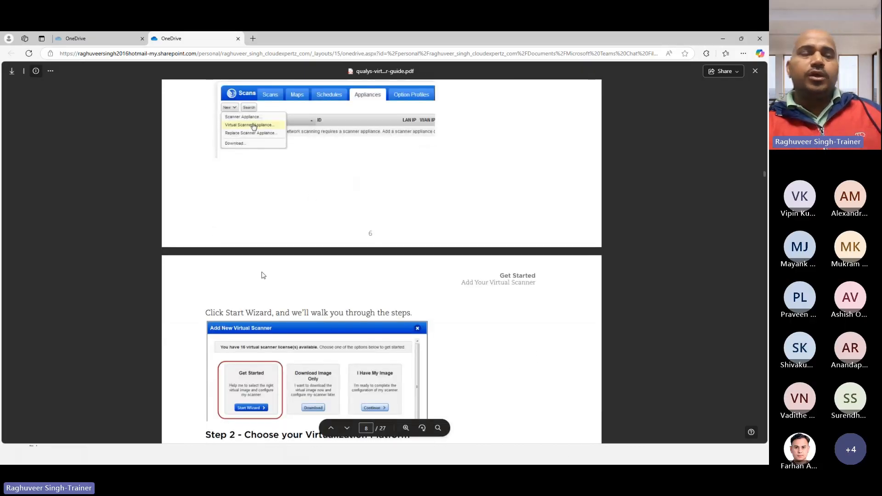
{"action": "left_click", "coordinate": [729, 39]}
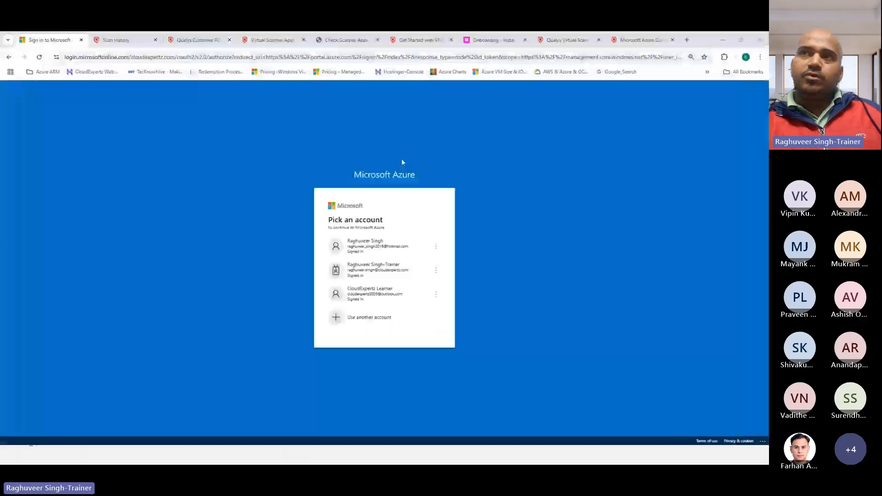
Show the Qualys scan history in the VMDR module, then switch to the Word transcript
{"action": "left_click", "coordinate": [116, 40]}
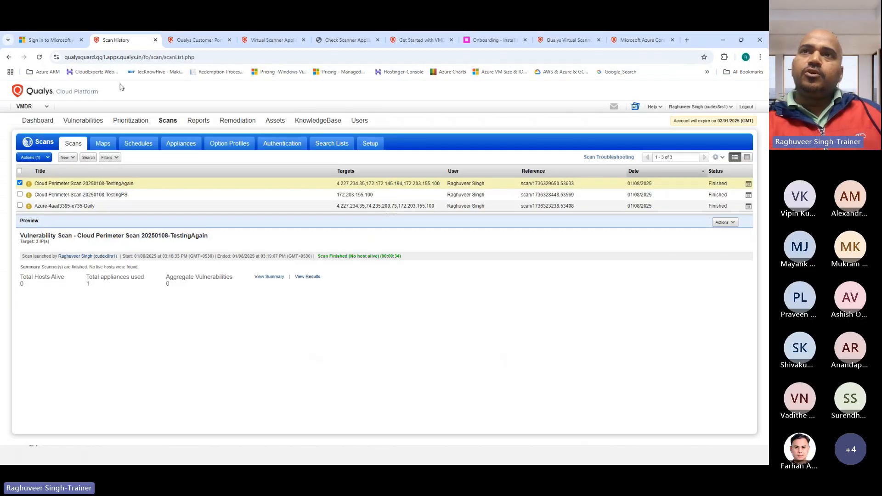
{"action": "left_click", "coordinate": [25, 108]}
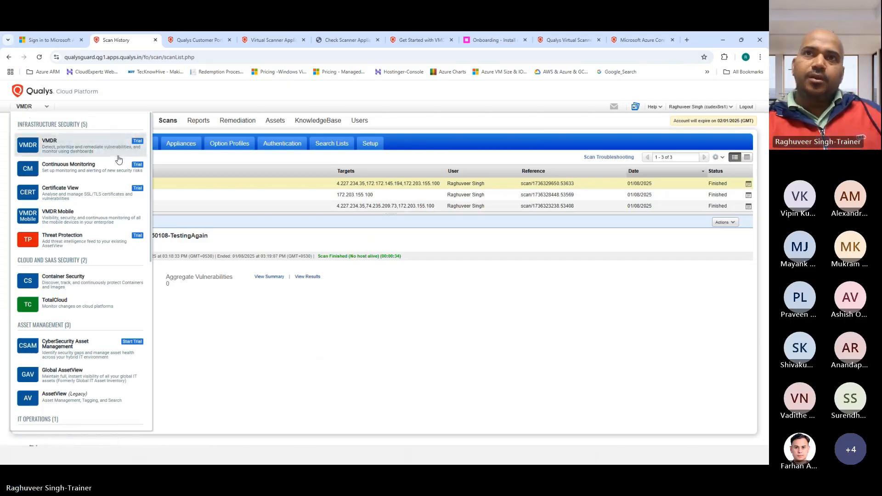
{"action": "left_click", "coordinate": [54, 146]}
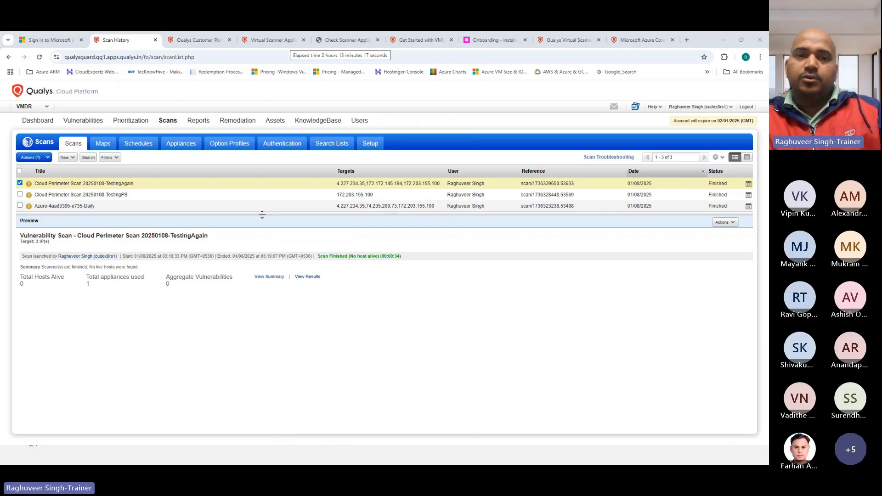
{"action": "key", "text": "alt+Tab"}
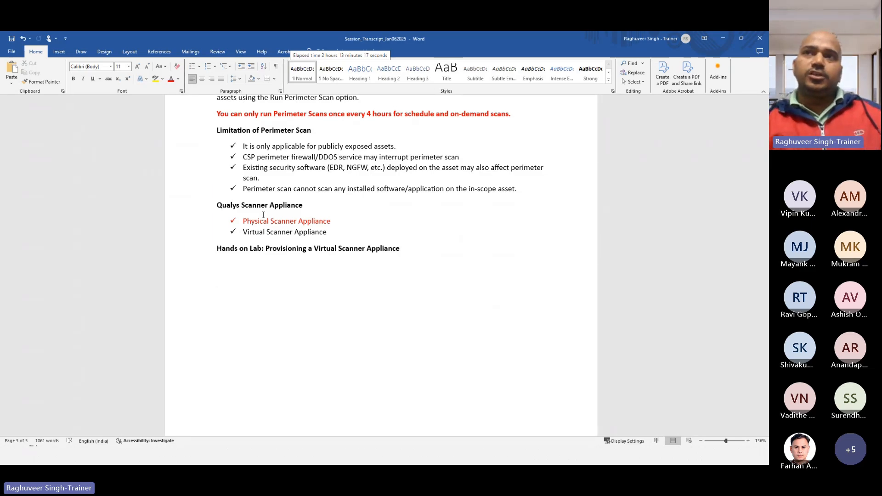
Select the Virtual Scanner Appliance line in the transcript, then return to the Qualys browser
{"action": "left_click_drag", "start_coordinate": [243, 233], "coordinate": [328, 237]}
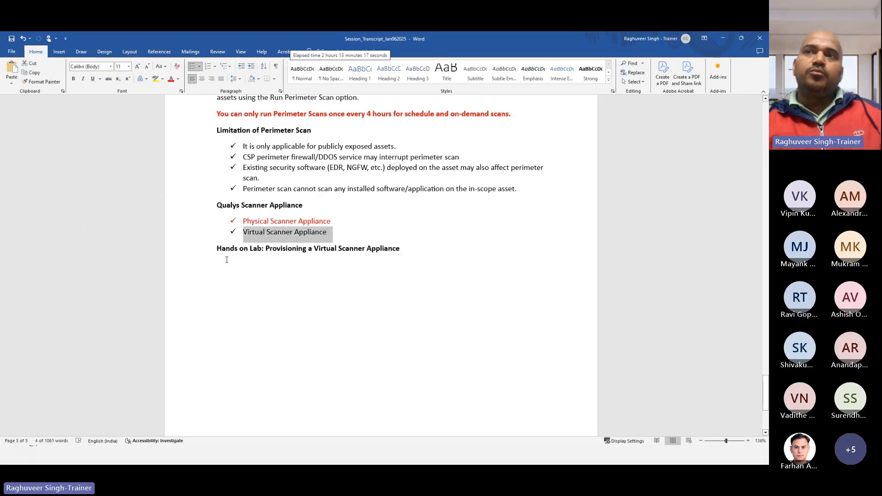
{"action": "left_click", "coordinate": [229, 273]}
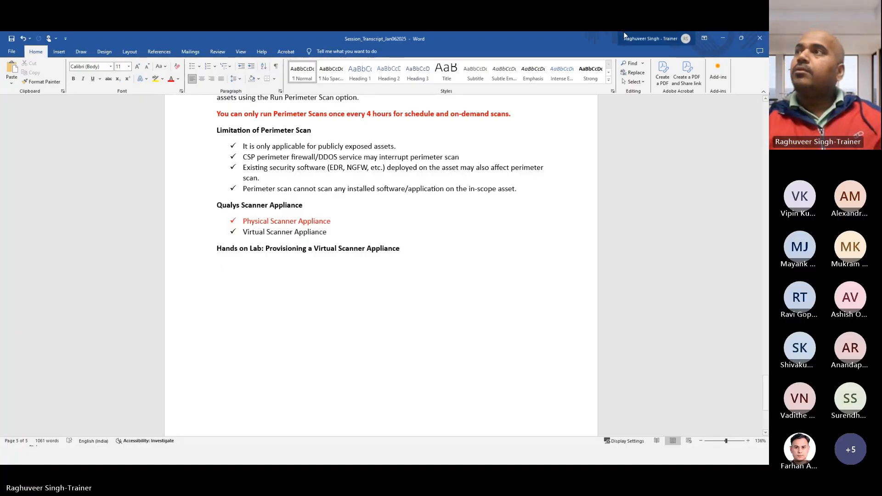
{"action": "key", "text": "alt+Tab"}
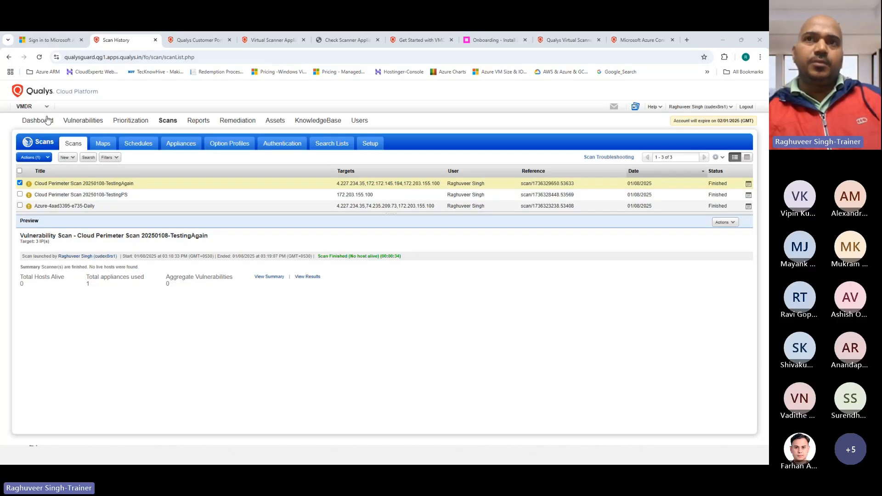
{"action": "left_click", "coordinate": [26, 108]}
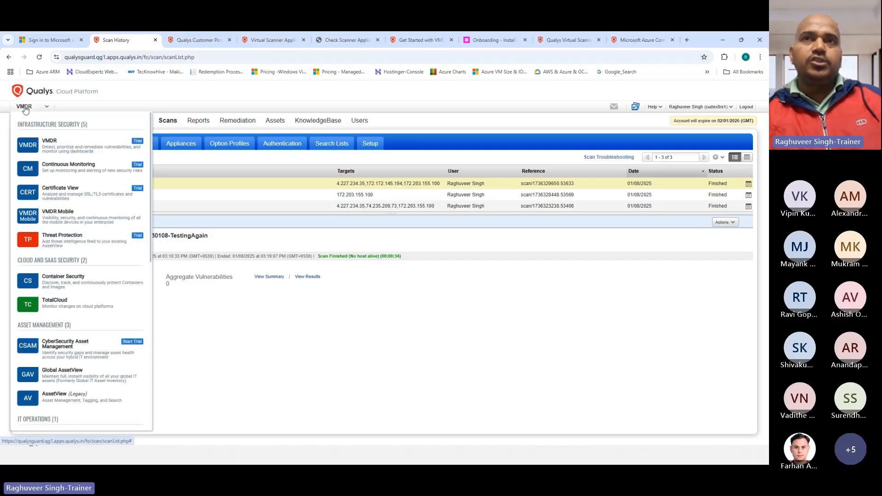
{"action": "left_click", "coordinate": [57, 145]}
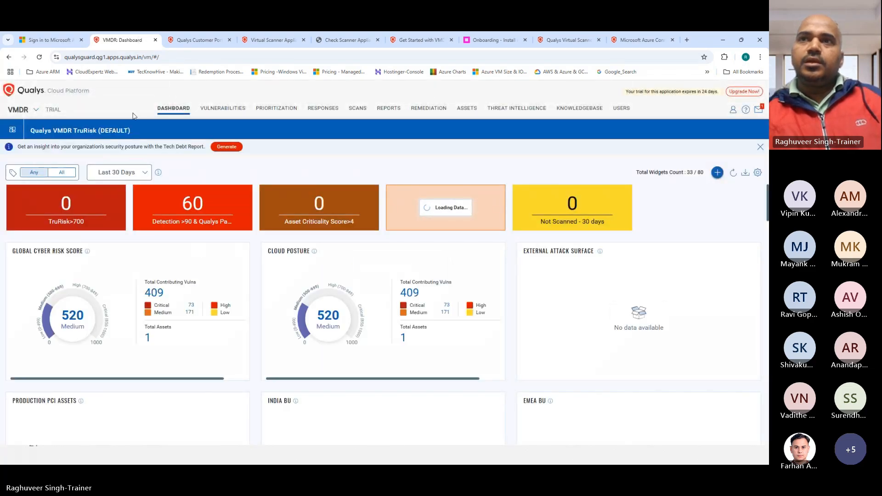
{"action": "left_click", "coordinate": [362, 112]}
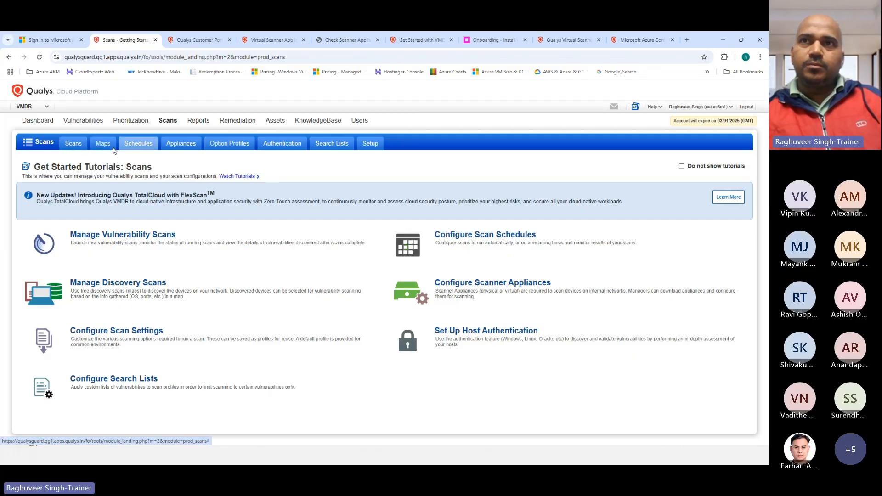
{"action": "left_click", "coordinate": [75, 148]}
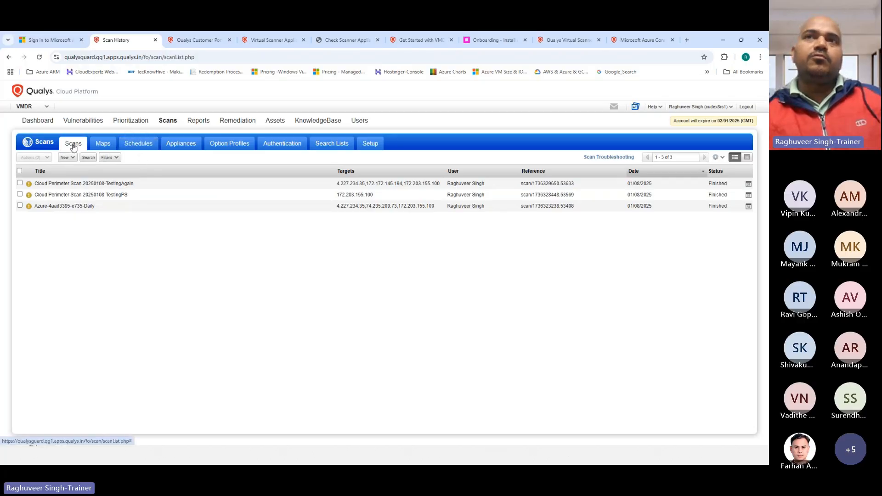
Show the Scanner Appliances list and expand the New dropdown for adding an appliance
{"action": "left_click", "coordinate": [179, 146]}
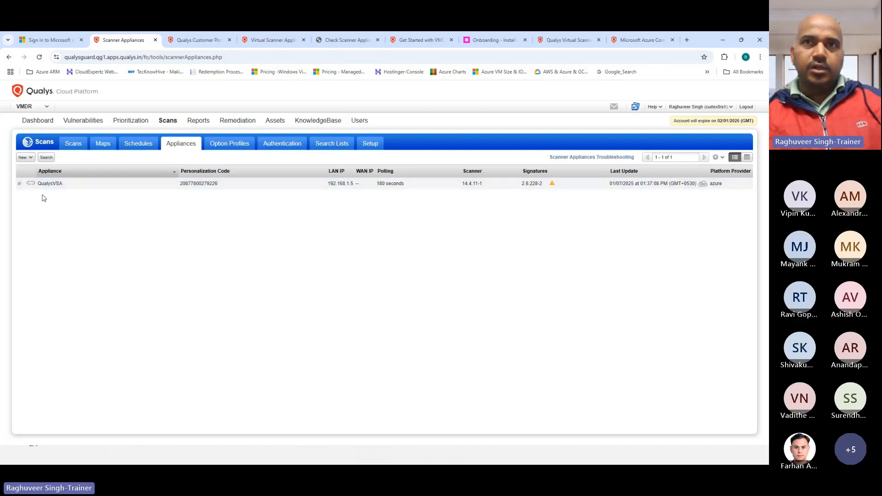
{"action": "left_click", "coordinate": [26, 159]}
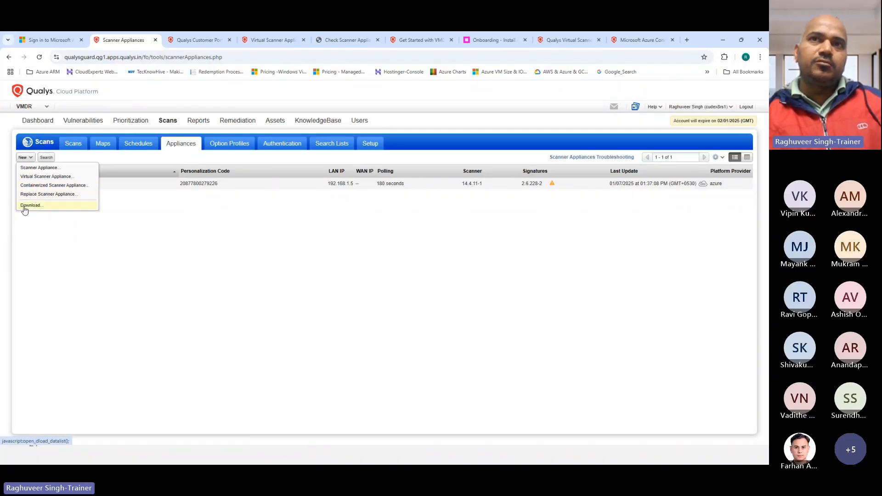
{"action": "left_click", "coordinate": [36, 169]}
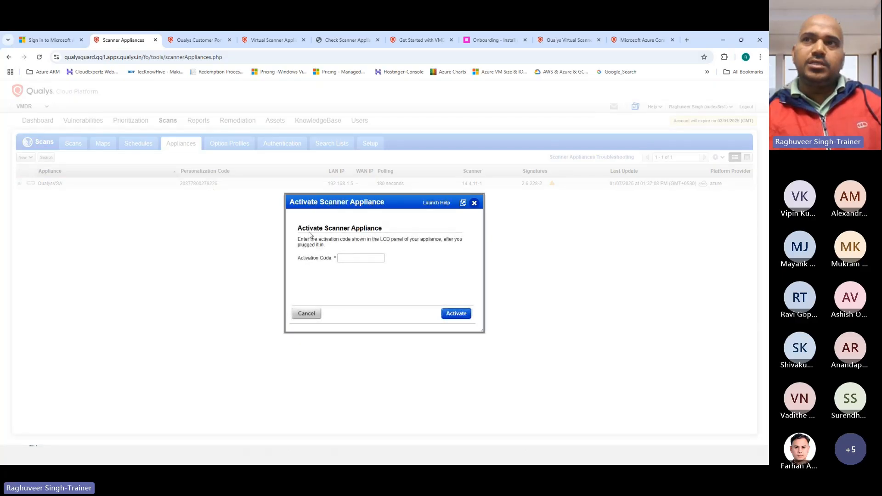
{"action": "left_click_drag", "start_coordinate": [299, 227], "coordinate": [381, 229]}
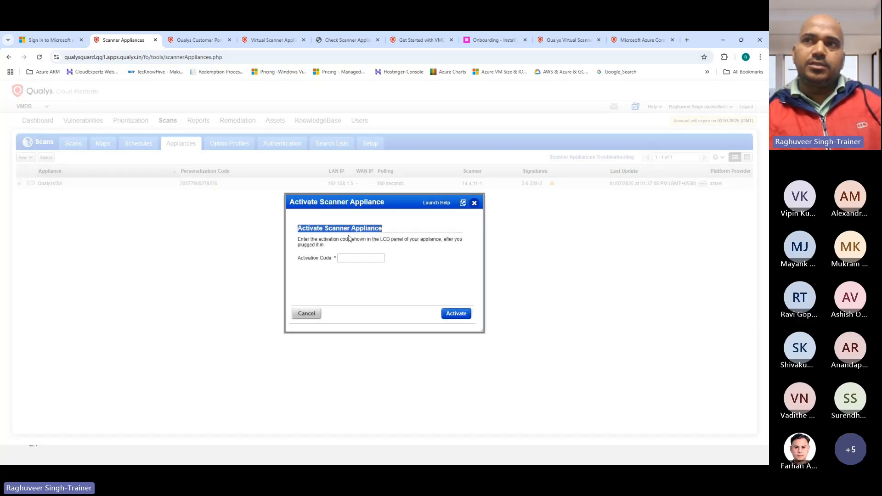
{"action": "left_click_drag", "start_coordinate": [298, 239], "coordinate": [440, 244]}
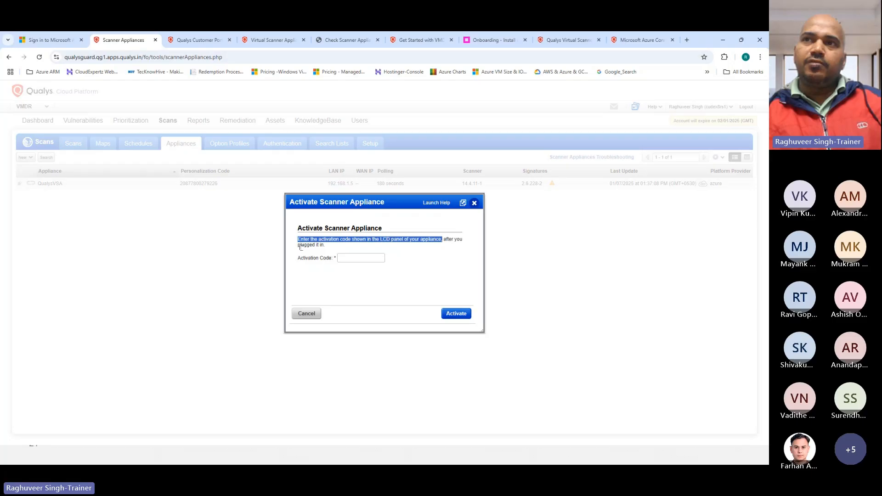
{"action": "left_click_drag", "start_coordinate": [298, 247], "coordinate": [335, 248]}
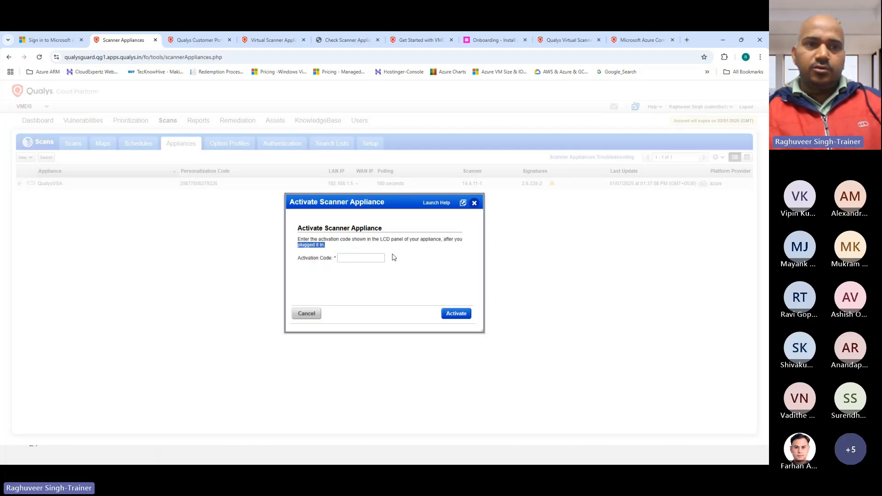
{"action": "left_click", "coordinate": [356, 258]}
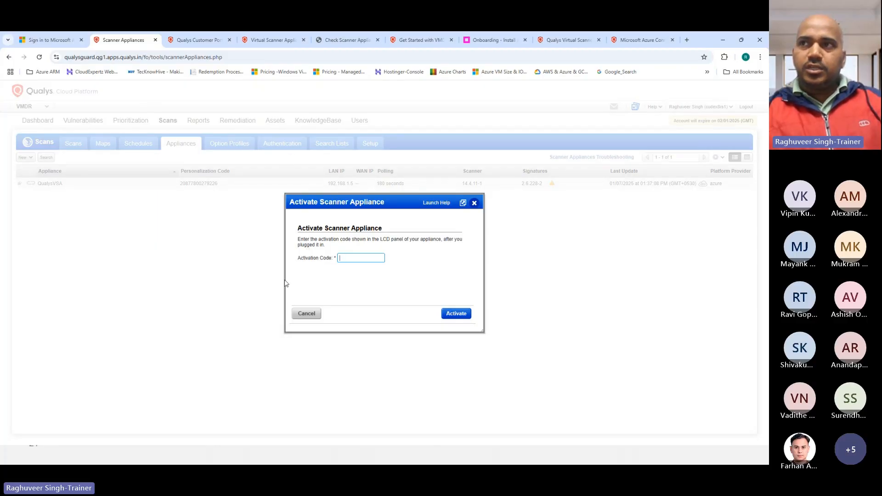
Cancel the Activate Scanner Appliance dialog without activating any appliance
{"action": "left_click", "coordinate": [305, 315]}
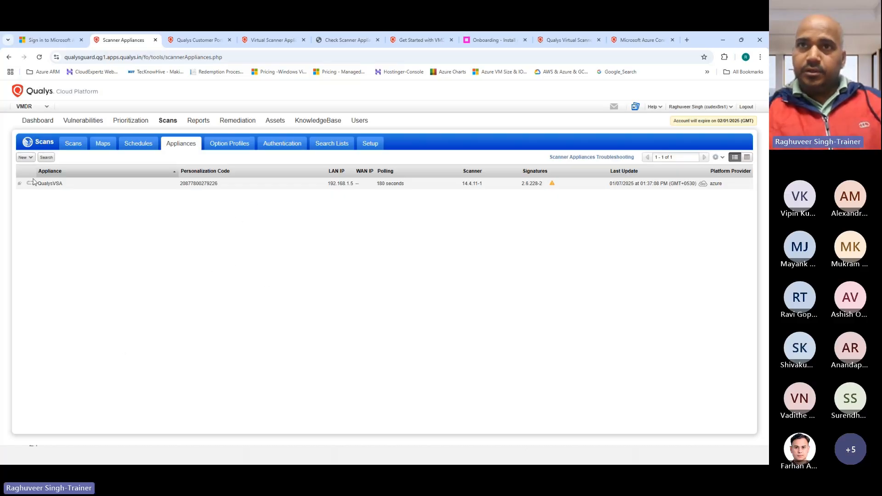
Start the Add New Virtual Scanner wizard, noting the available virtual scanner licenses
{"action": "left_click", "coordinate": [23, 158]}
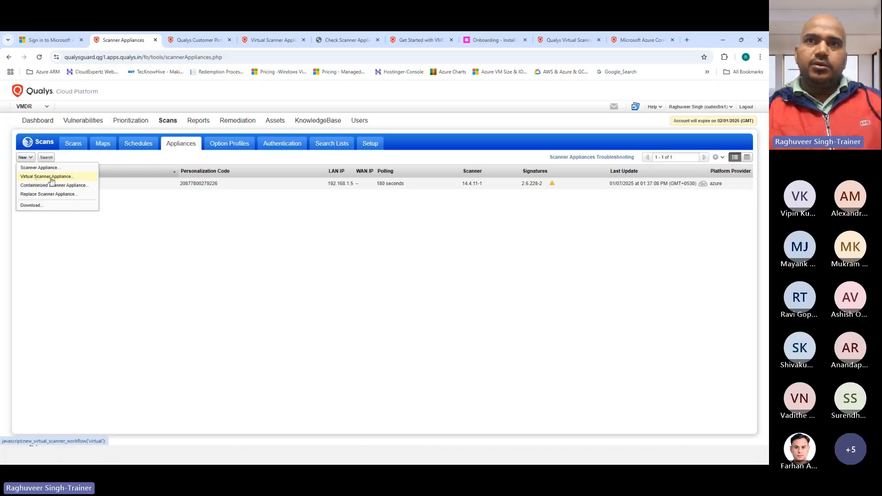
{"action": "left_click", "coordinate": [33, 179]}
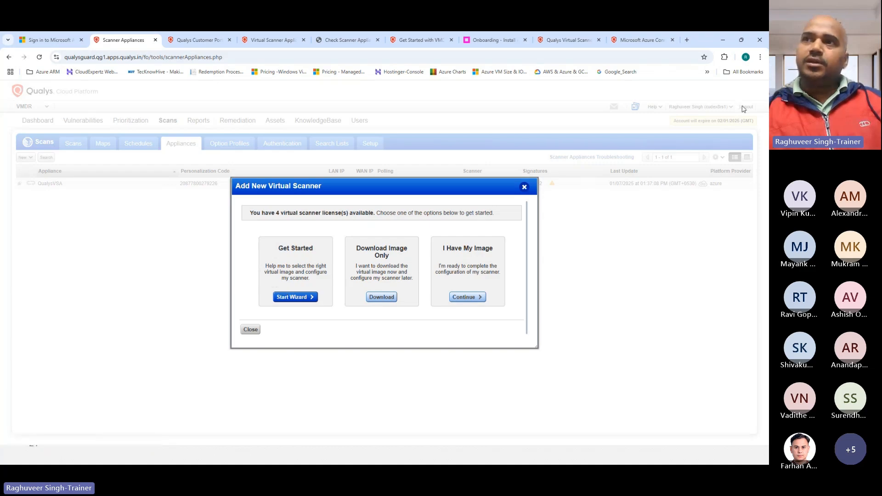
{"action": "left_click_drag", "start_coordinate": [275, 213], "coordinate": [345, 216]}
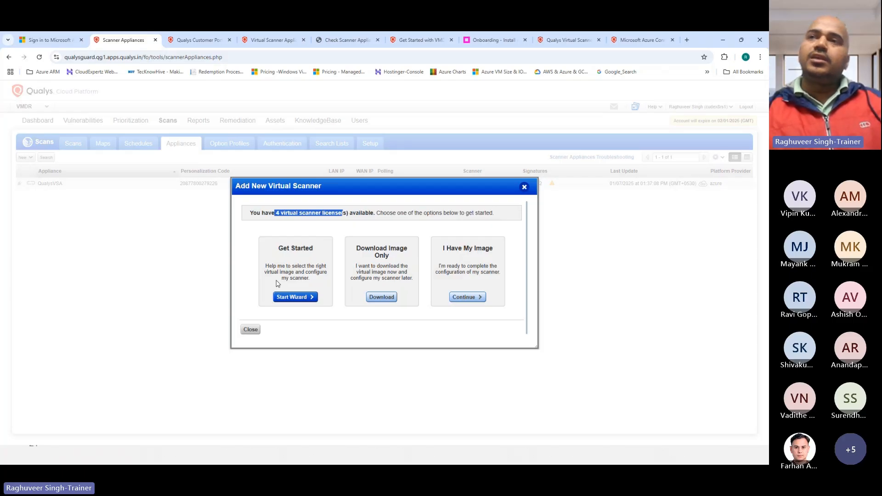
{"action": "left_click", "coordinate": [291, 301]}
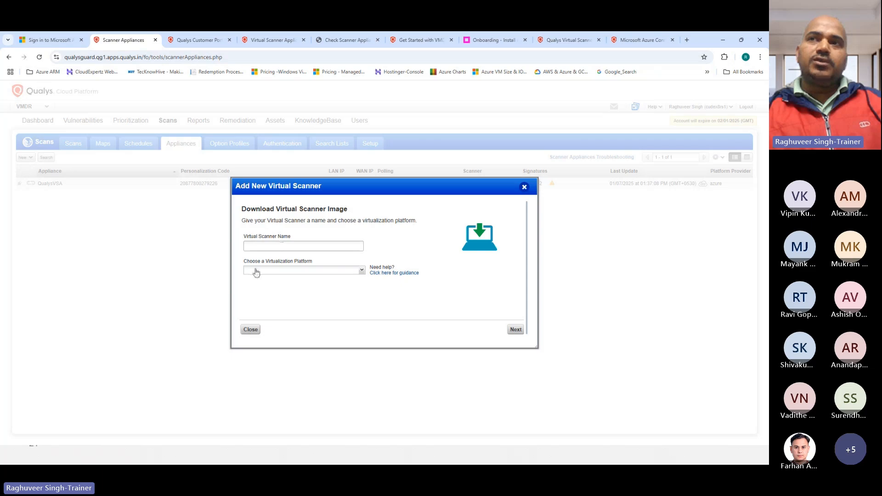
Name the scanner Sample-VSA, set its platform to Microsoft Azure Image, and continue
{"action": "left_click", "coordinate": [264, 248]}
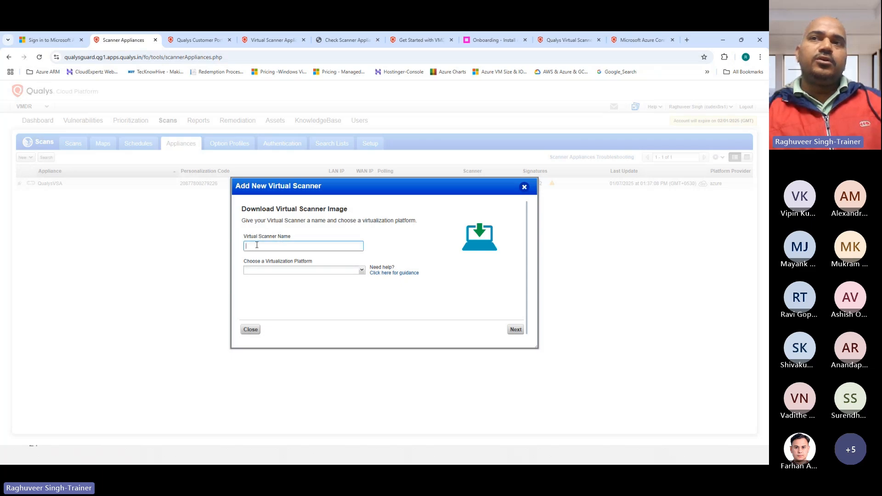
{"action": "type", "text": "a"}
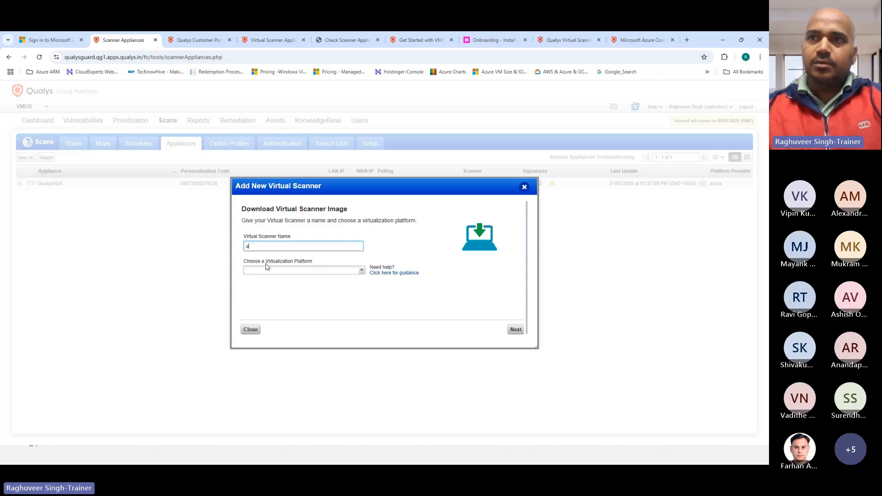
{"action": "type", "text": "Sample-VSA"}
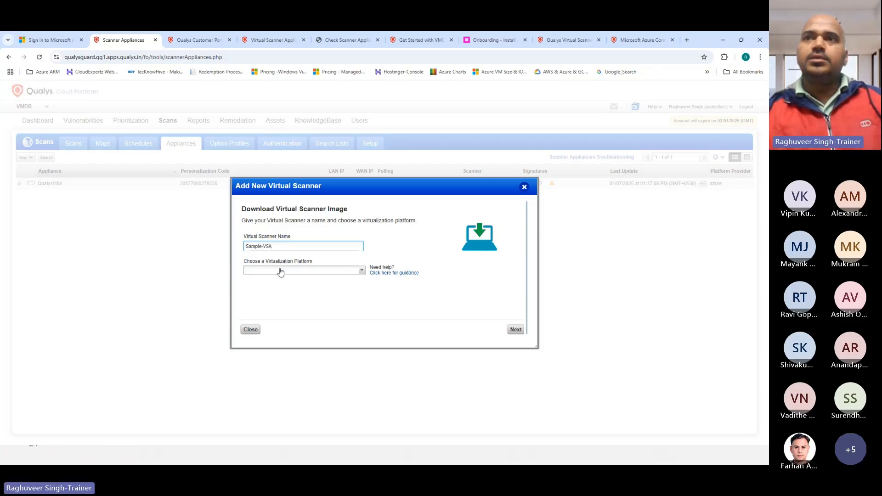
{"action": "left_click", "coordinate": [280, 271]}
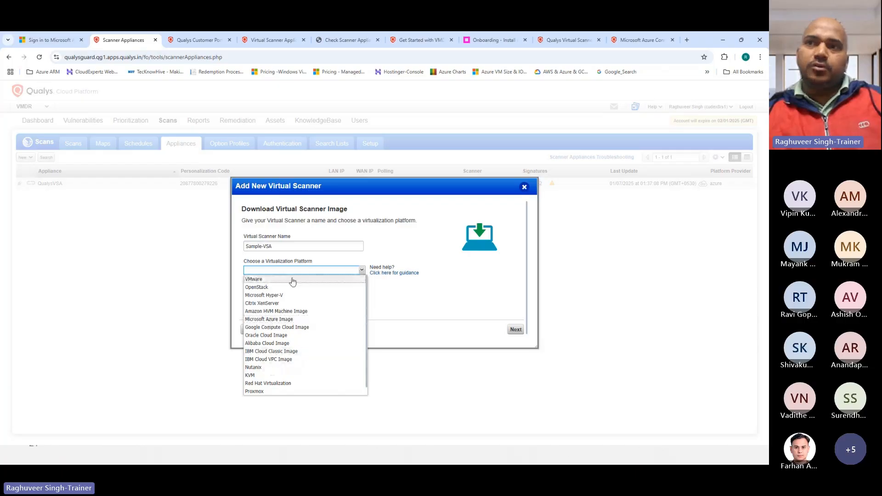
{"action": "scroll", "coordinate": [282, 381], "scroll_direction": "down", "scroll_amount": 1}
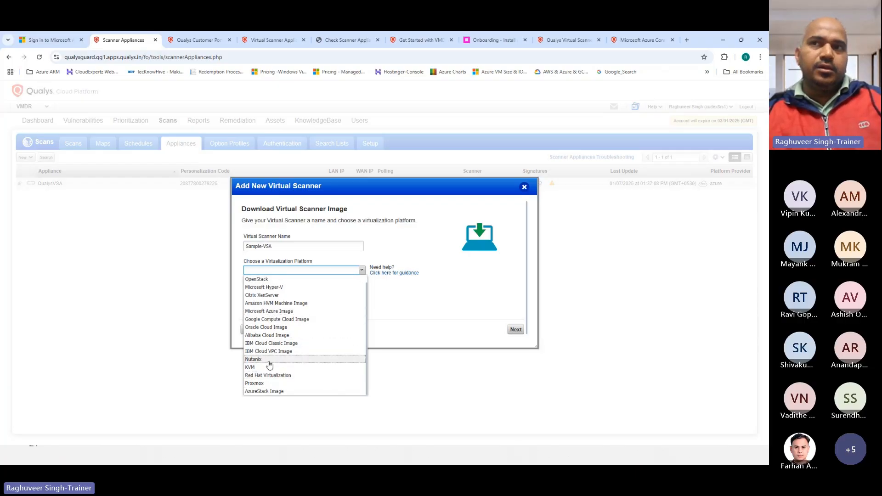
{"action": "left_click", "coordinate": [258, 315]}
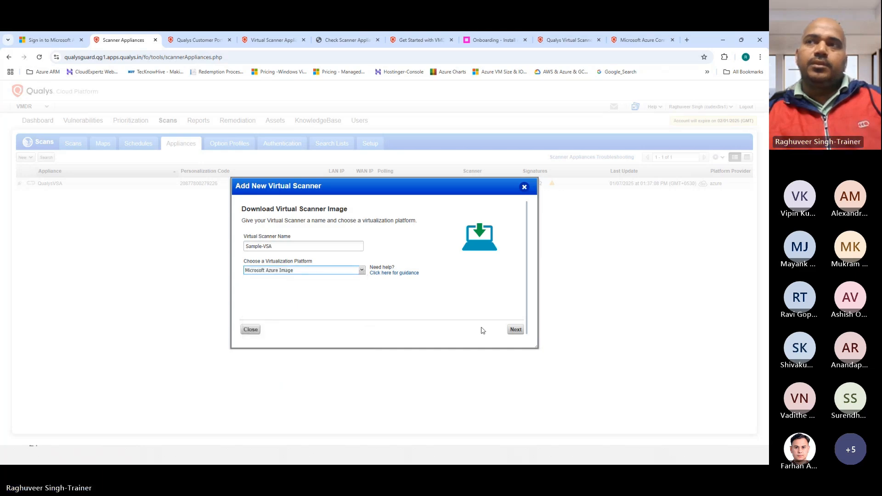
{"action": "left_click", "coordinate": [515, 331]}
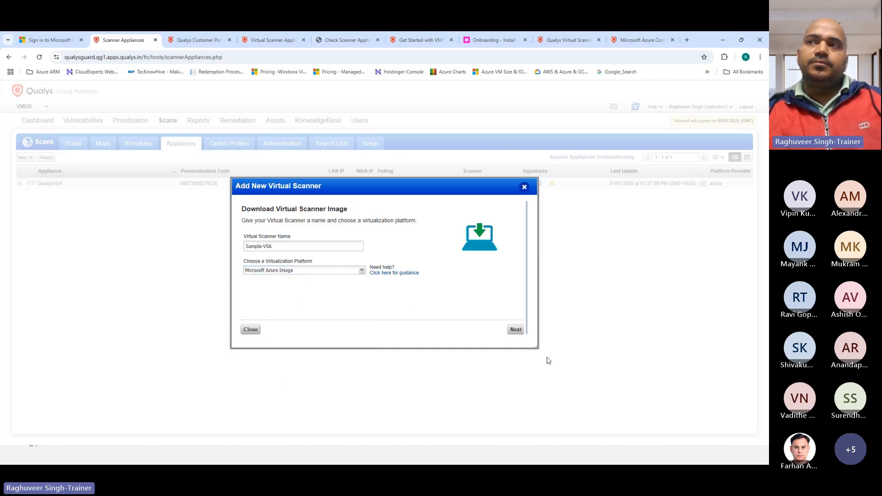
{"action": "left_click", "coordinate": [516, 331]}
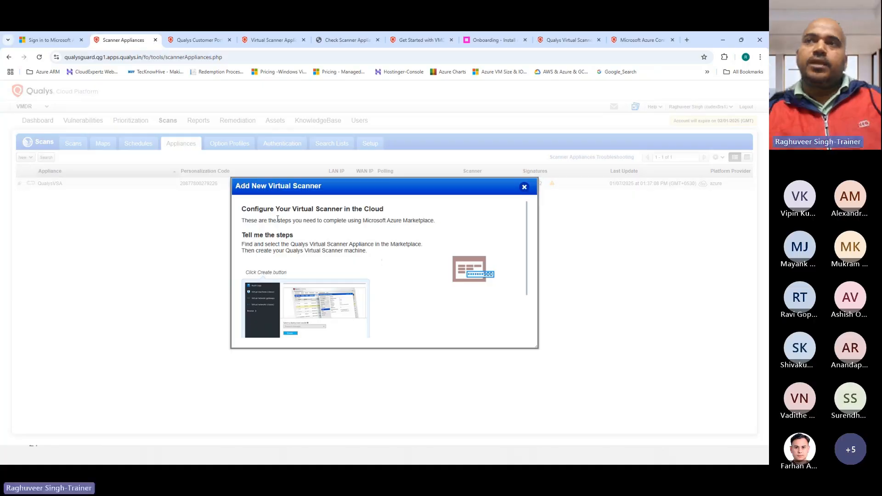
{"action": "scroll", "coordinate": [278, 244], "scroll_direction": "down", "scroll_amount": 2}
{"action": "scroll", "coordinate": [278, 245], "scroll_direction": "up", "scroll_amount": 2}
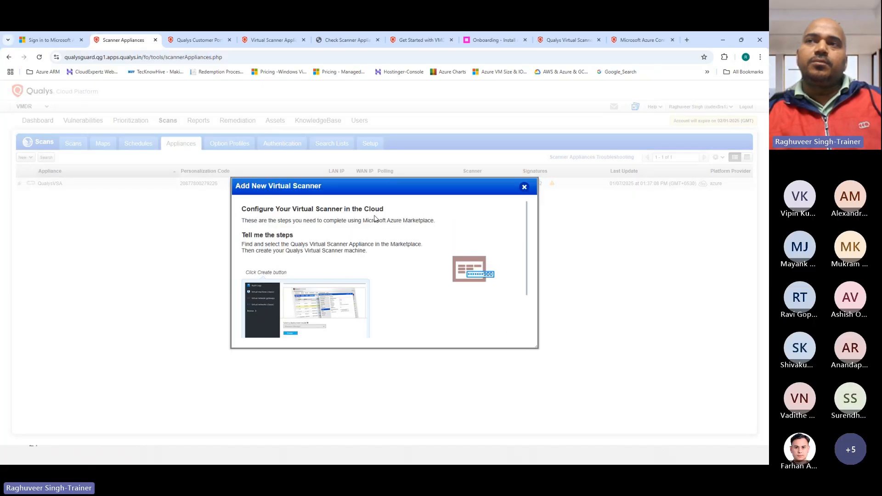
{"action": "scroll", "coordinate": [370, 246], "scroll_direction": "down", "scroll_amount": 2}
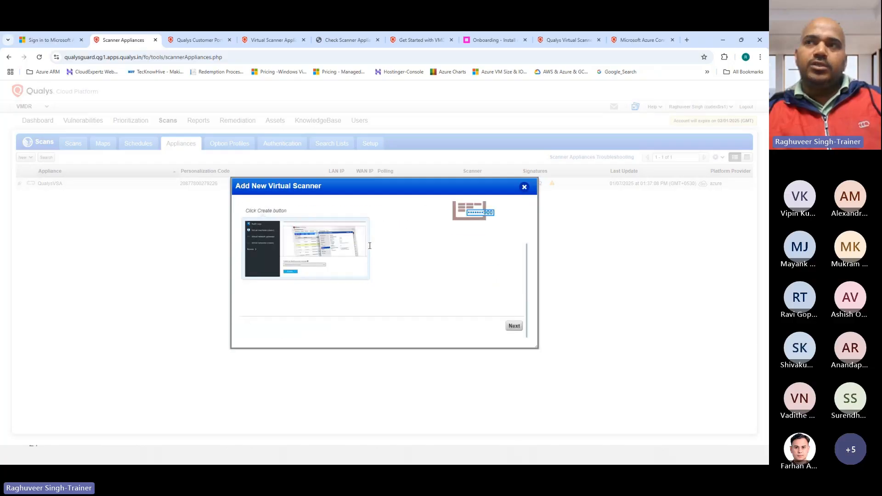
{"action": "scroll", "coordinate": [348, 249], "scroll_direction": "up", "scroll_amount": 2}
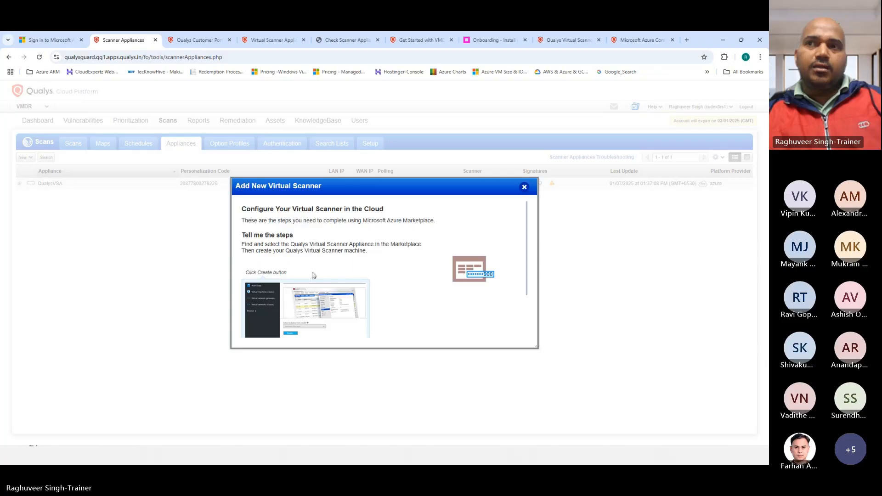
{"action": "scroll", "coordinate": [308, 305], "scroll_direction": "down", "scroll_amount": 2}
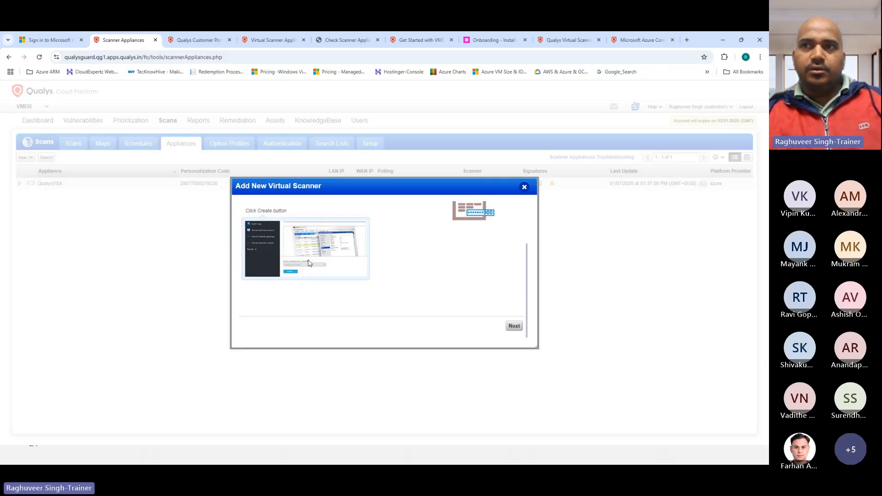
{"action": "scroll", "coordinate": [308, 263], "scroll_direction": "up", "scroll_amount": 2}
{"action": "scroll", "coordinate": [312, 257], "scroll_direction": "down", "scroll_amount": 2}
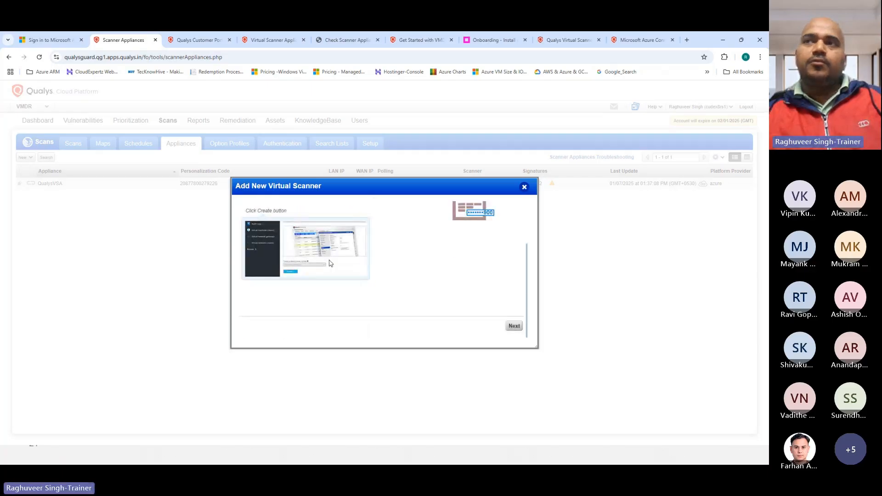
{"action": "scroll", "coordinate": [368, 266], "scroll_direction": "up", "scroll_amount": 2}
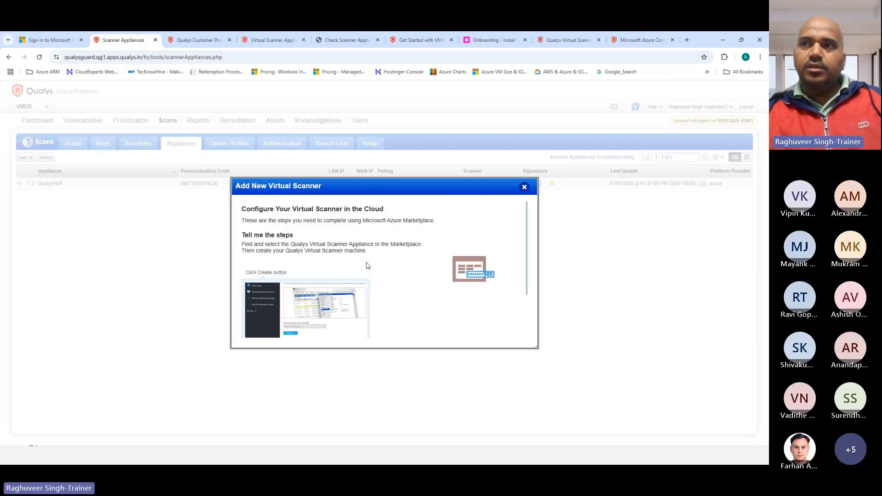
{"action": "scroll", "coordinate": [368, 265], "scroll_direction": "down", "scroll_amount": 2}
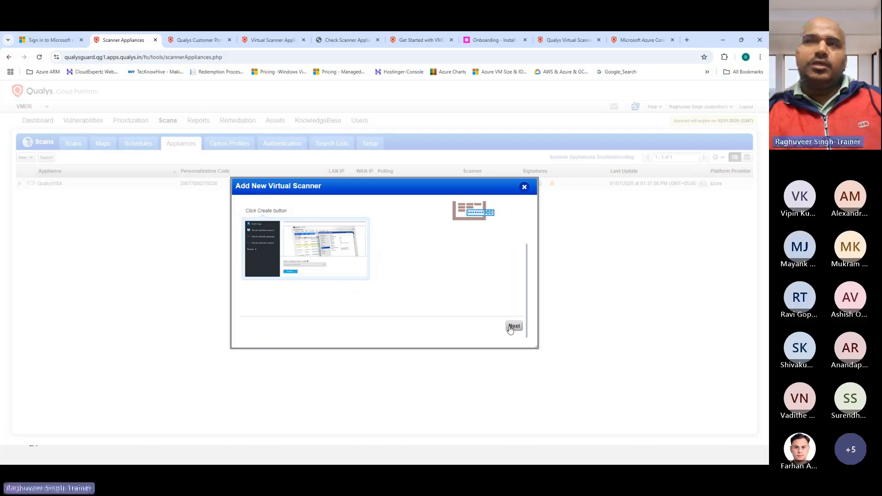
Advance to the Activate Your Virtual Scanner step and review Sample-VSA's personalization code
{"action": "left_click", "coordinate": [511, 328]}
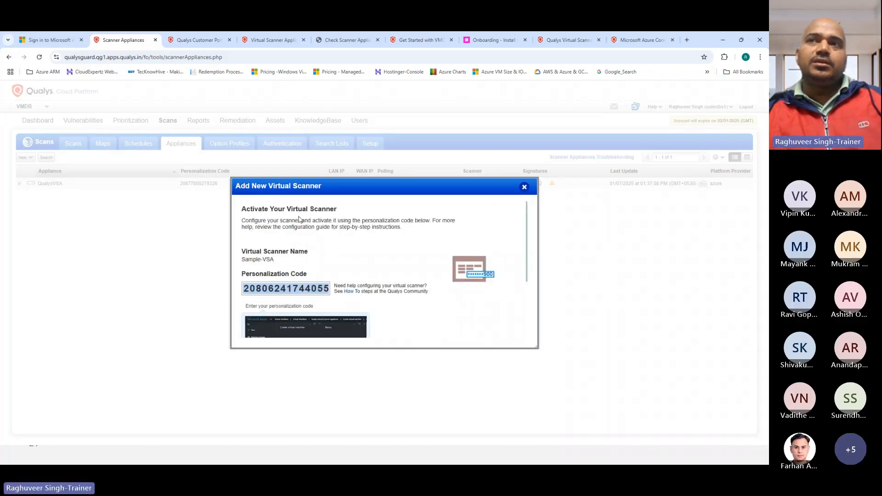
{"action": "scroll", "coordinate": [315, 284], "scroll_direction": "down", "scroll_amount": 1}
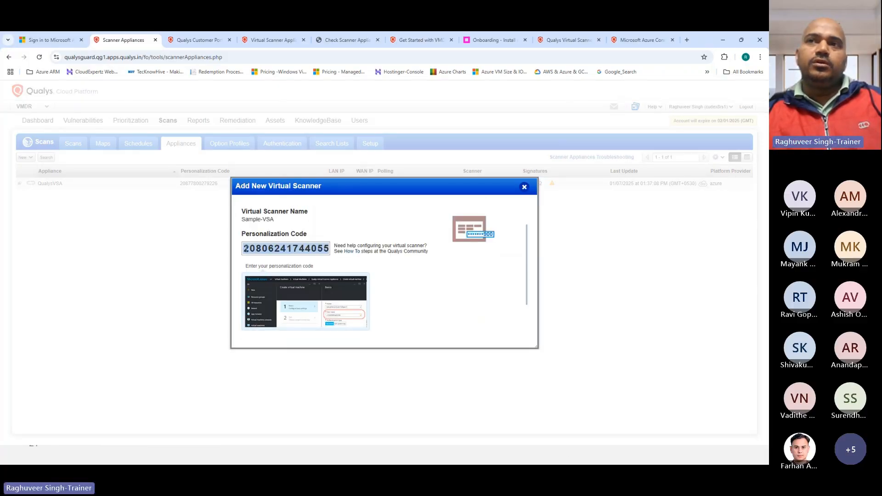
{"action": "left_click_drag", "start_coordinate": [243, 249], "coordinate": [331, 249]}
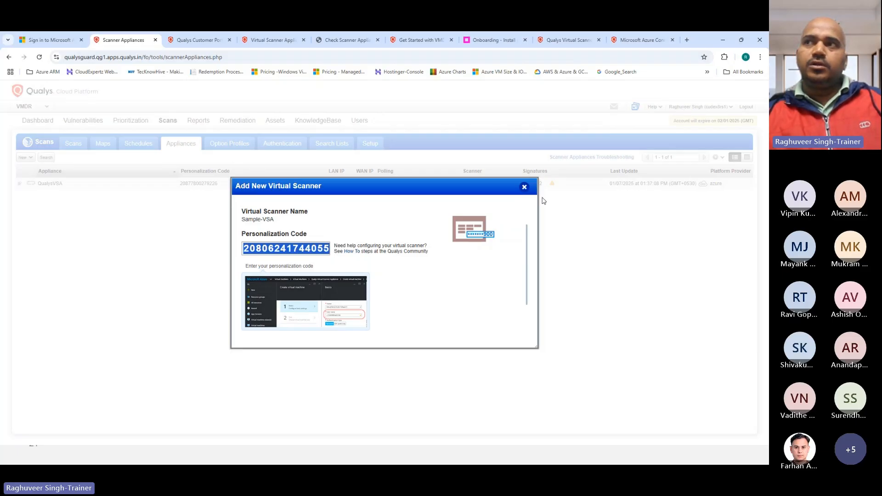
{"action": "scroll", "coordinate": [439, 288], "scroll_direction": "down", "scroll_amount": 5}
{"action": "scroll", "coordinate": [459, 308], "scroll_direction": "up", "scroll_amount": 6}
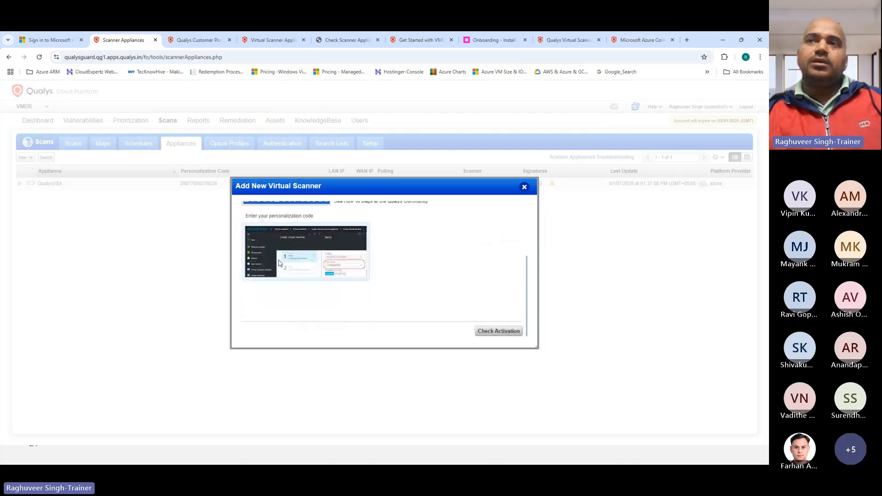
{"action": "scroll", "coordinate": [406, 291], "scroll_direction": "down", "scroll_amount": 5}
{"action": "scroll", "coordinate": [318, 261], "scroll_direction": "up", "scroll_amount": 6}
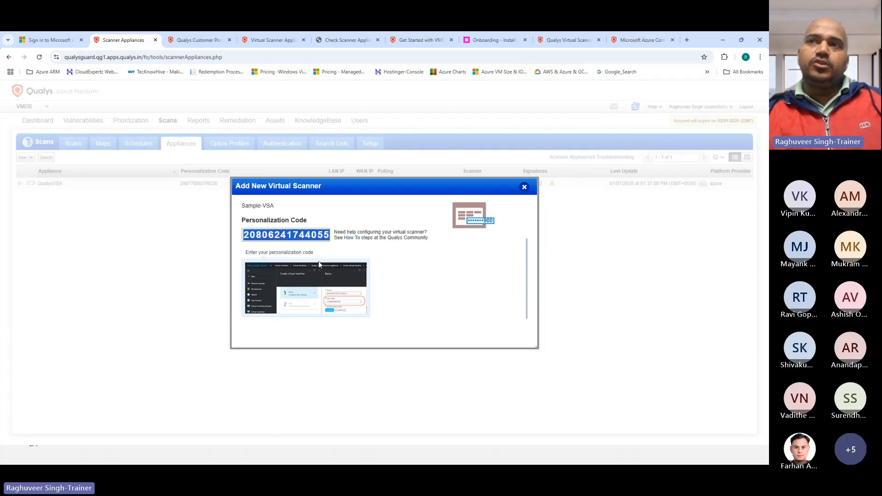
{"action": "scroll", "coordinate": [322, 285], "scroll_direction": "down", "scroll_amount": 4}
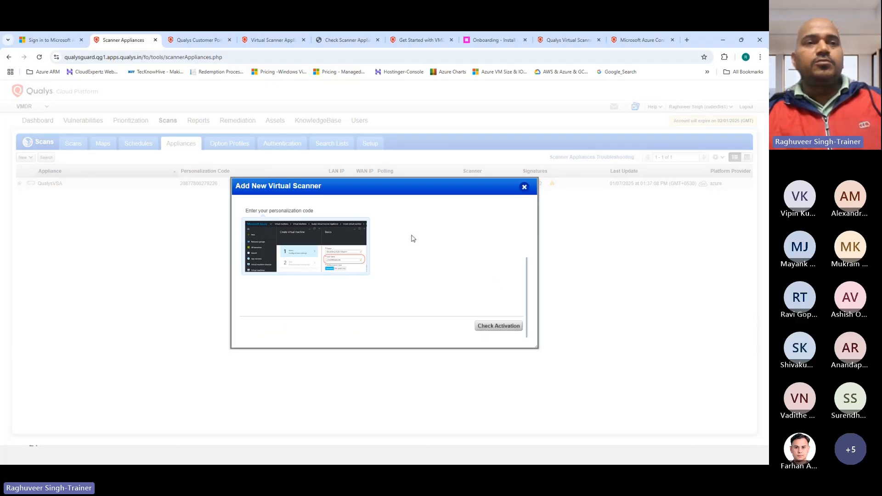
{"action": "scroll", "coordinate": [465, 243], "scroll_direction": "up", "scroll_amount": 5}
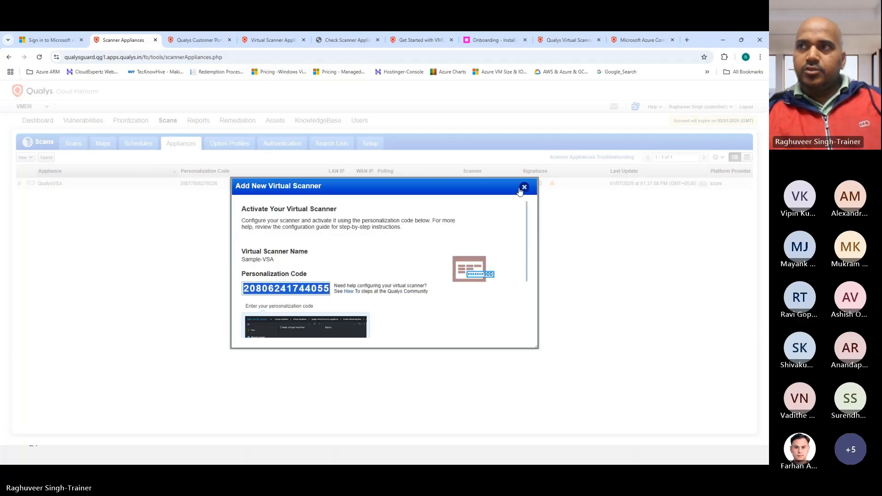
Close the wizard and choose Download Image Only for a new virtual scanner appliance
{"action": "left_click", "coordinate": [524, 187]}
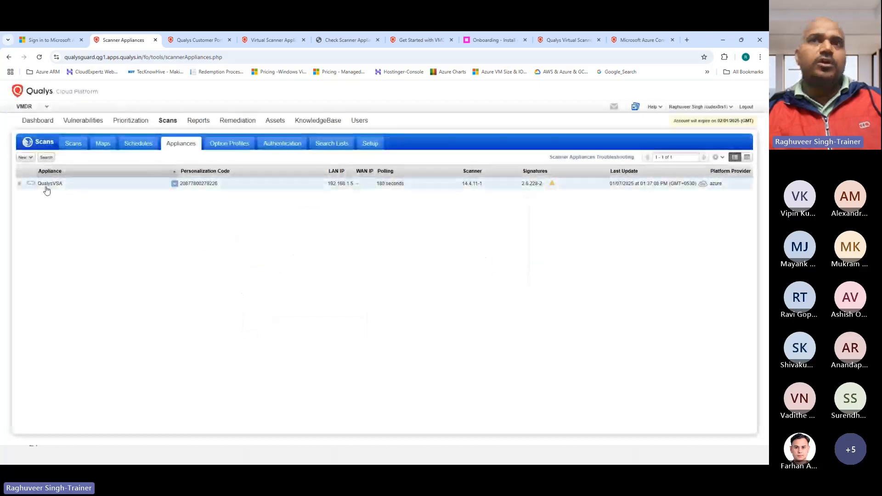
{"action": "left_click", "coordinate": [23, 158]}
{"action": "left_click", "coordinate": [46, 176]}
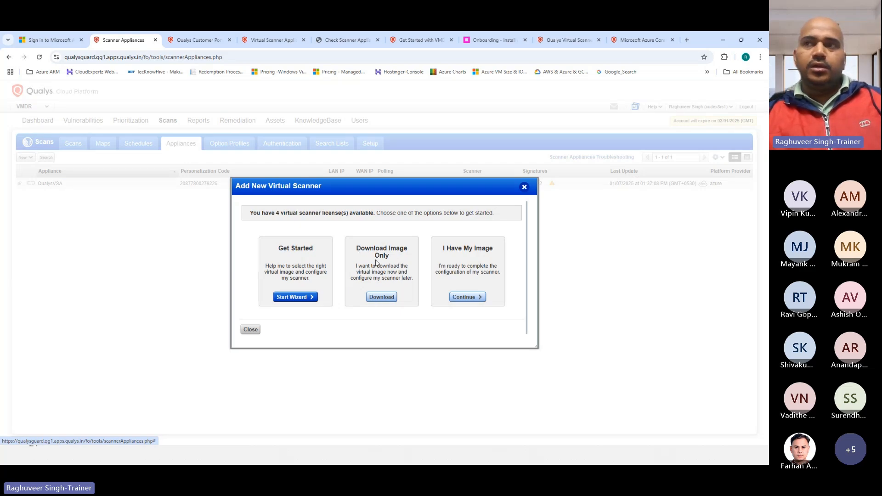
{"action": "left_click", "coordinate": [382, 298]}
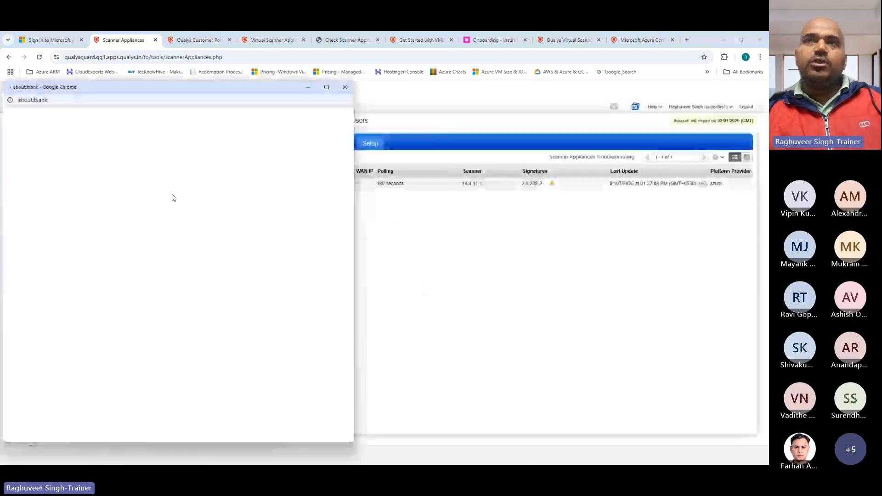
Download the VMware virtual scanner image after accepting the licence agreement
{"action": "left_click_drag", "start_coordinate": [99, 90], "coordinate": [288, 71]}
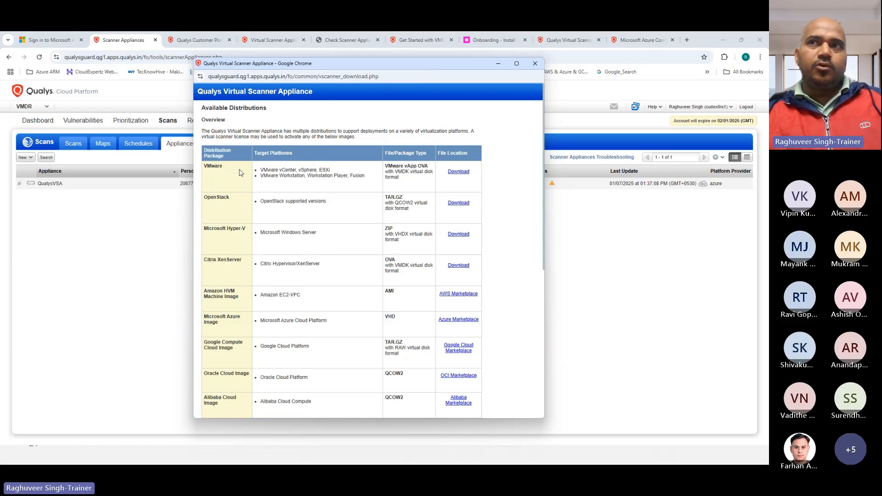
{"action": "left_click", "coordinate": [459, 172]}
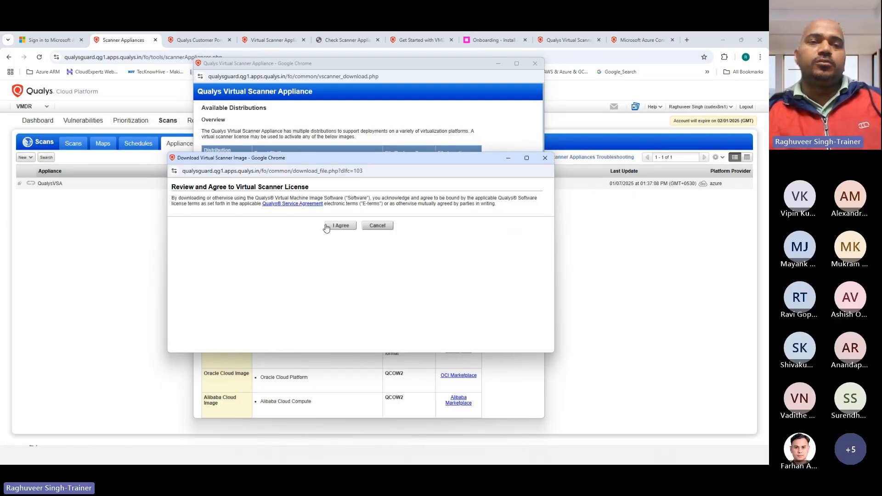
{"action": "left_click", "coordinate": [326, 227]}
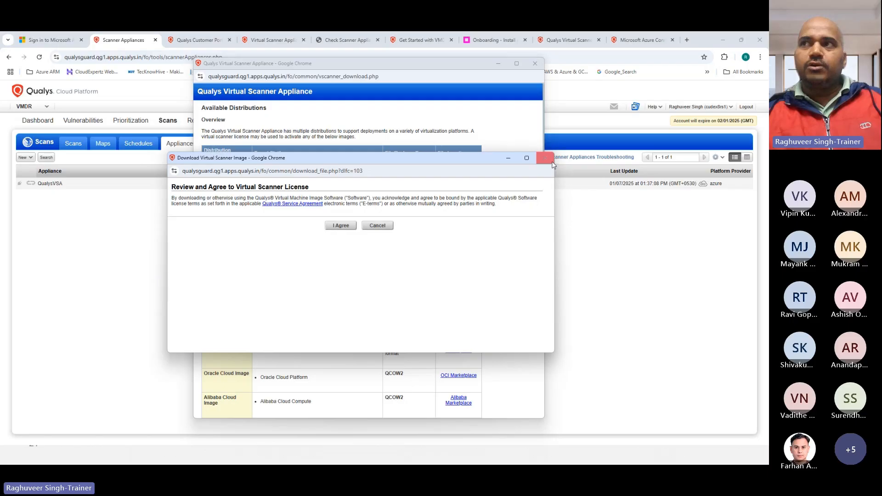
{"action": "scroll", "coordinate": [255, 219], "scroll_direction": "down", "scroll_amount": 3}
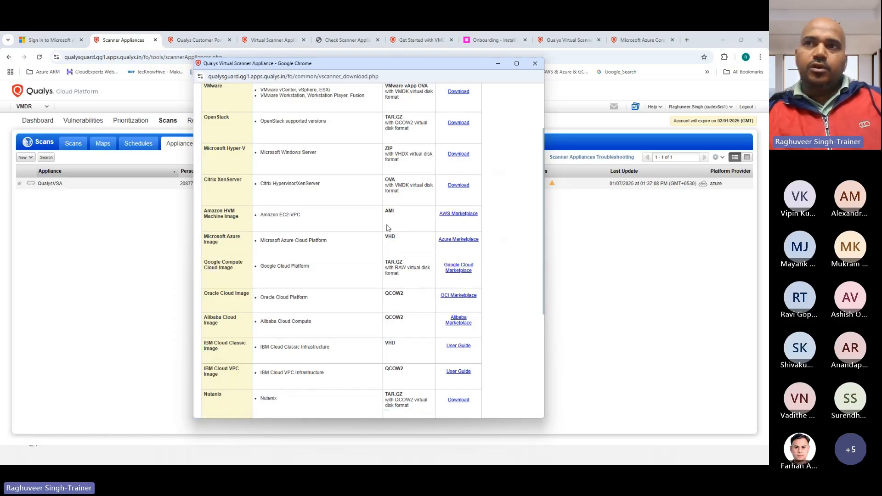
Highlight the Microsoft Azure Image distribution row, then minimize the distributions window and return to Azure sign-in
{"action": "left_click_drag", "start_coordinate": [206, 212], "coordinate": [457, 270]}
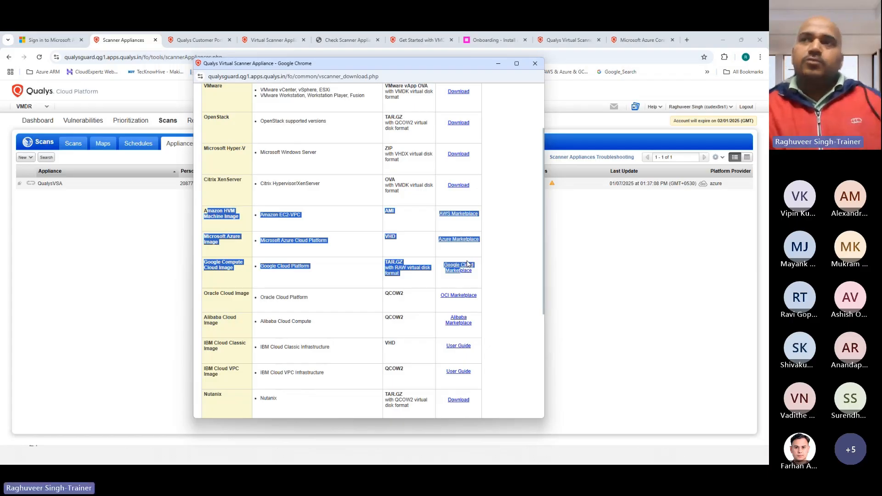
{"action": "left_click", "coordinate": [342, 173]}
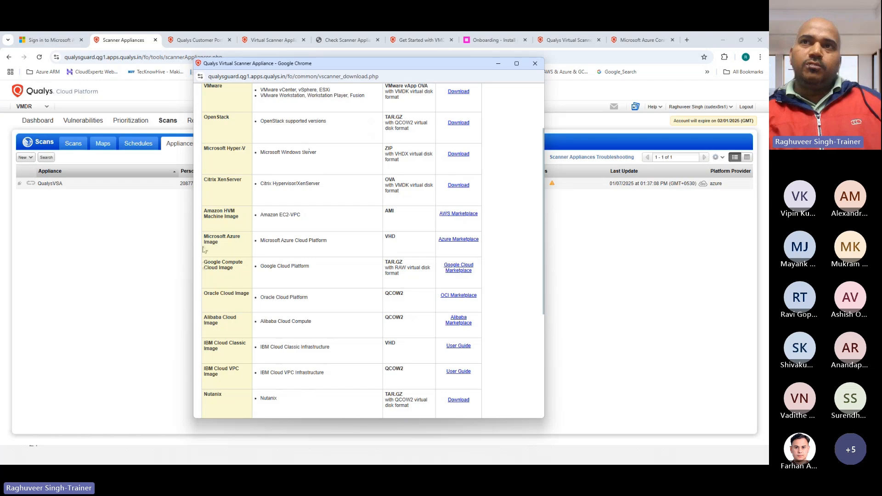
{"action": "left_click_drag", "start_coordinate": [204, 237], "coordinate": [458, 248]}
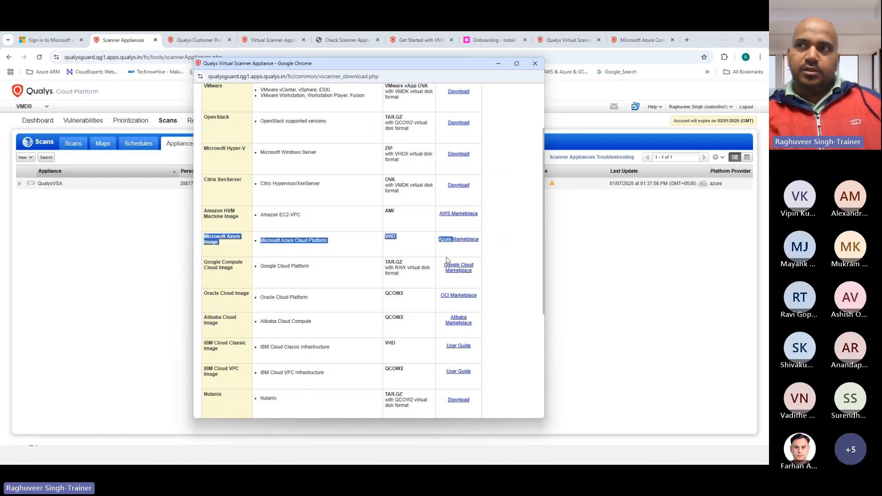
{"action": "left_click", "coordinate": [499, 64]}
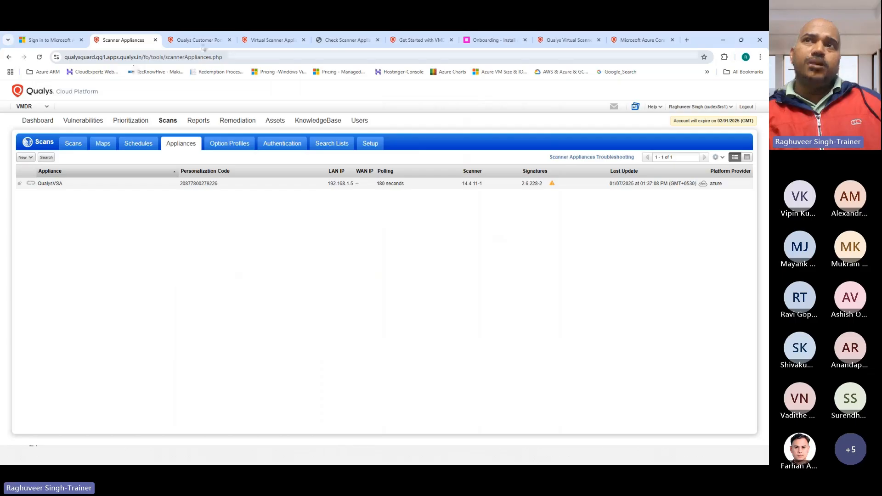
{"action": "left_click", "coordinate": [53, 41]}
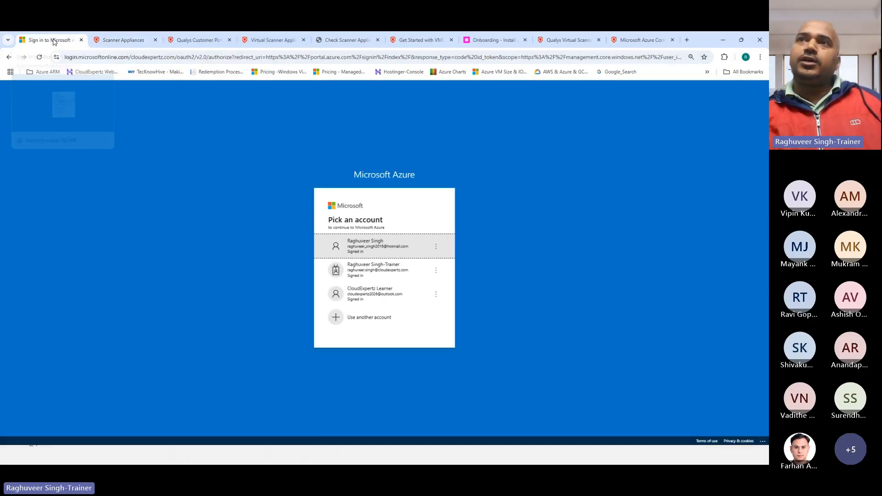
Sign in to the Azure portal with the first account in the Pick an account list
{"action": "left_click", "coordinate": [374, 252]}
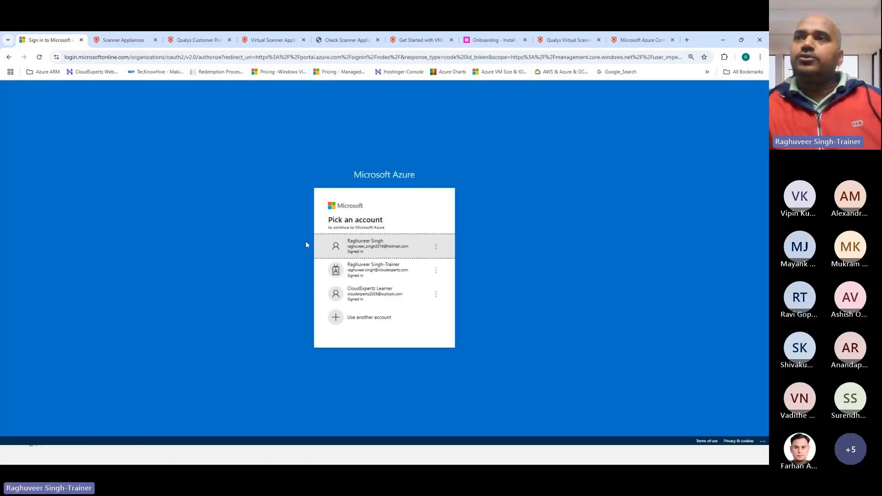
{"action": "left_click", "coordinate": [391, 251]}
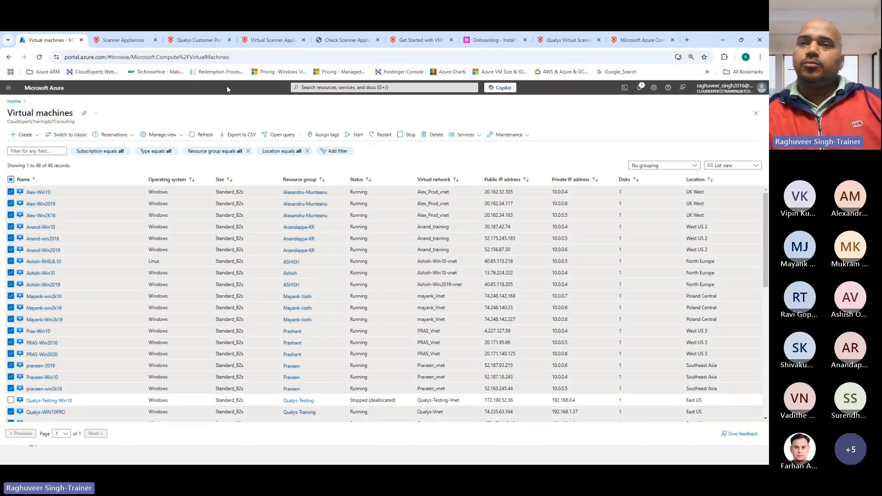
Search the portal for 'marketplace' and open the Marketplace service
{"action": "left_click", "coordinate": [340, 87]}
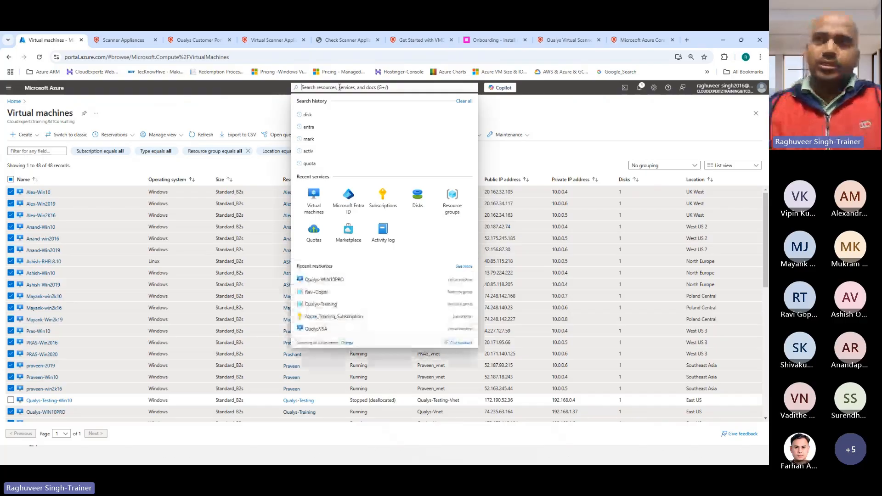
{"action": "type", "text": "marketplace"}
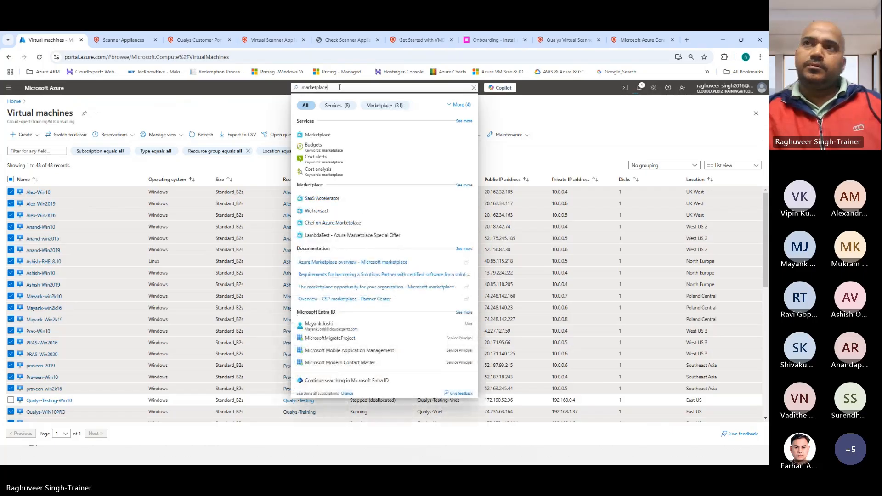
{"action": "left_click", "coordinate": [318, 137]}
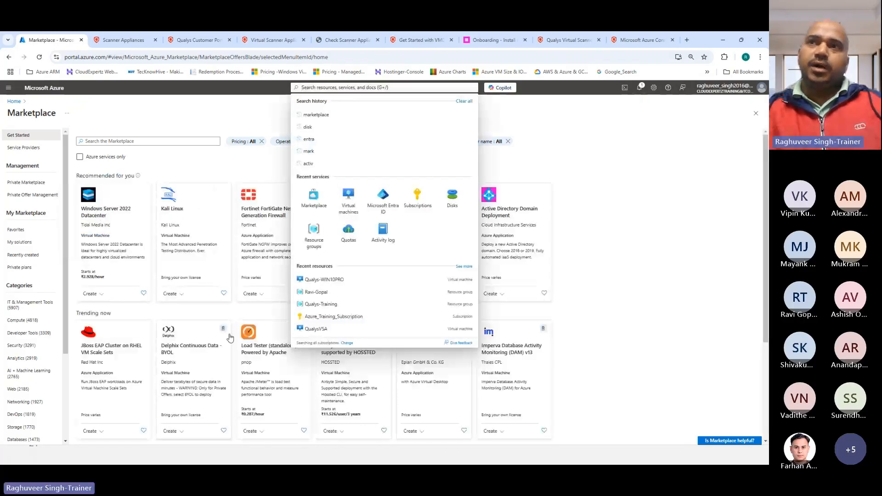
{"action": "left_click", "coordinate": [584, 148]}
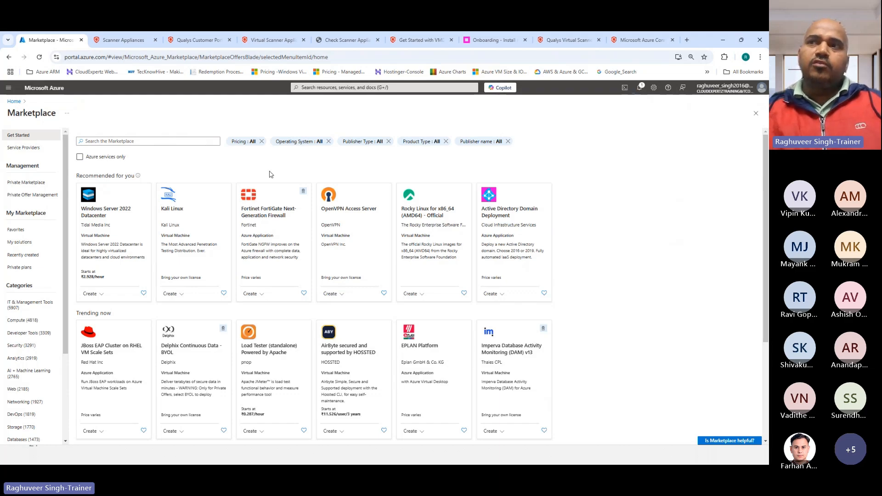
Search the Marketplace for 'qualys virtual scanner appliance' and open the Qualys Virtual Scanner Appliance offer
{"action": "left_click", "coordinate": [91, 142]}
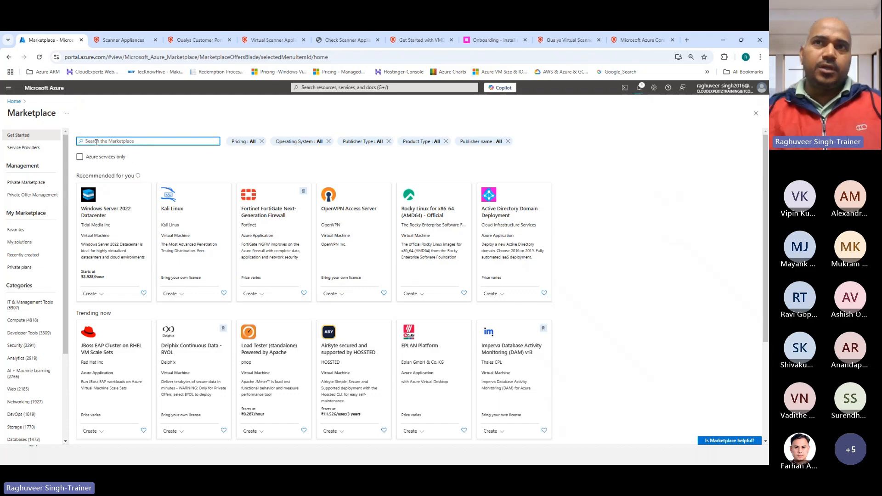
{"action": "type", "text": "qualys"}
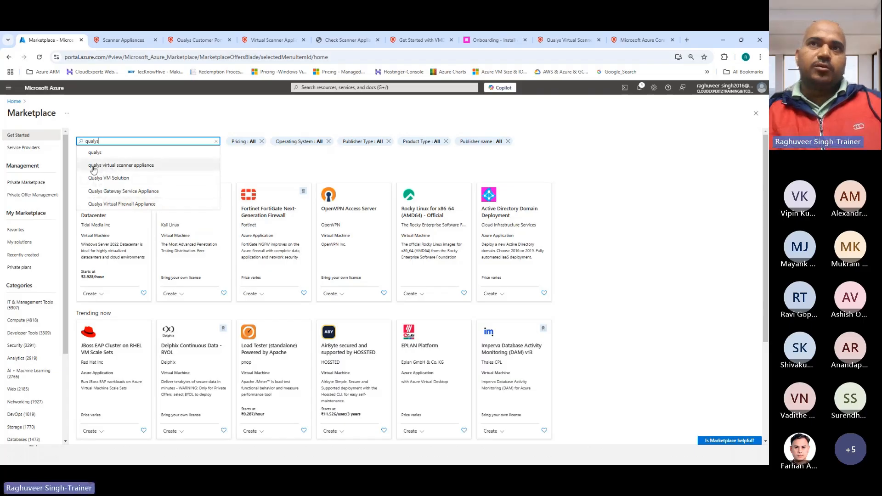
{"action": "left_click", "coordinate": [130, 166]}
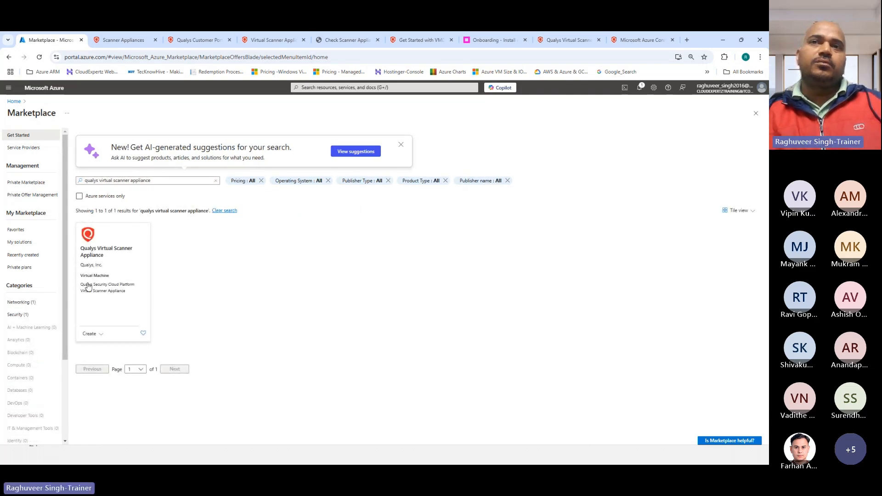
{"action": "left_click_drag", "start_coordinate": [81, 252], "coordinate": [118, 262]}
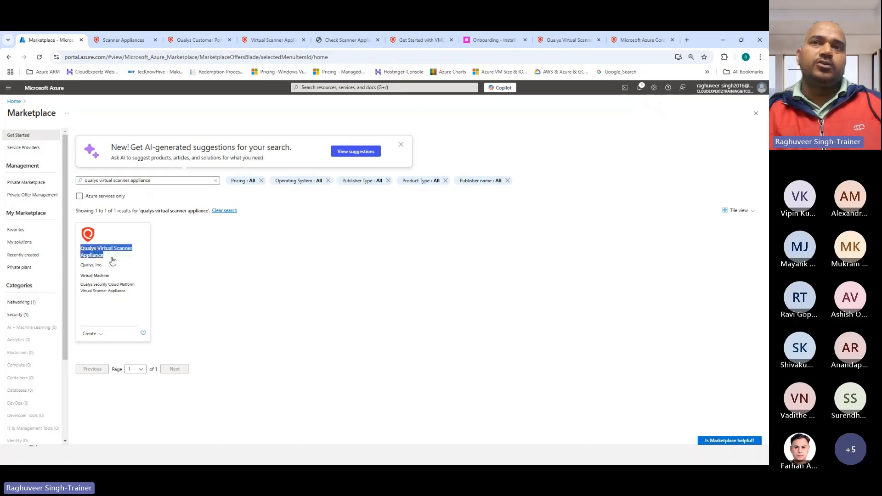
{"action": "left_click", "coordinate": [88, 340]}
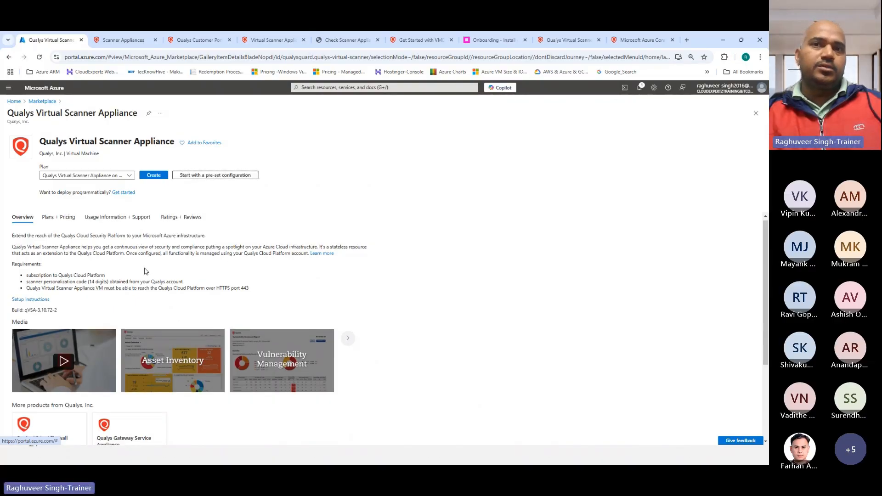
Confirm the single Qualys Virtual Scanner Appliance on Azure plan and start creating the VM
{"action": "scroll", "coordinate": [146, 271], "scroll_direction": "down", "scroll_amount": 3}
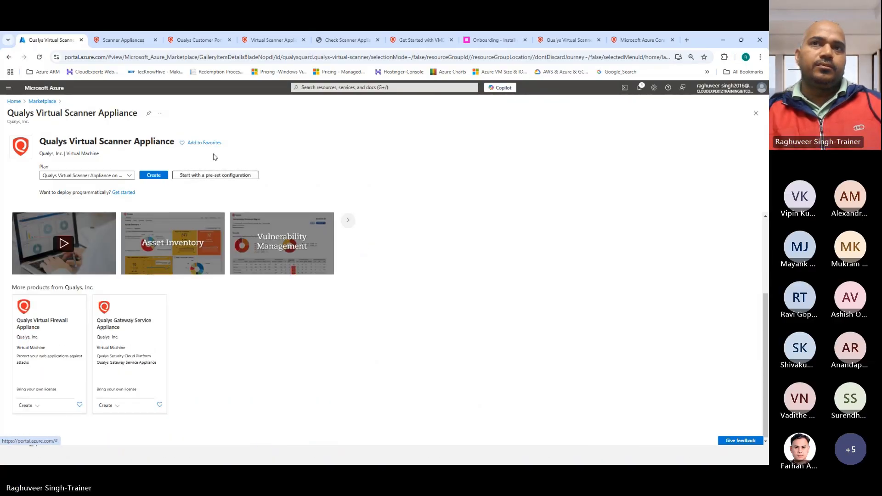
{"action": "scroll", "coordinate": [193, 166], "scroll_direction": "up", "scroll_amount": 3}
{"action": "left_click", "coordinate": [127, 176]}
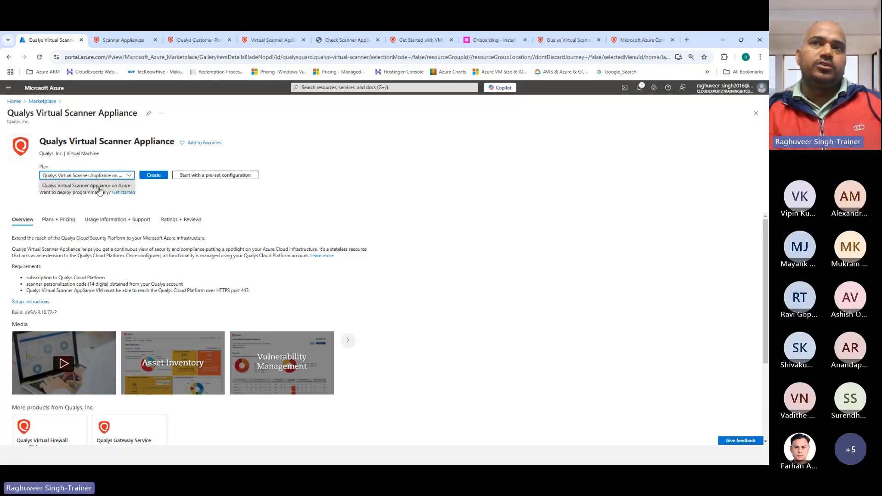
{"action": "left_click", "coordinate": [168, 198]}
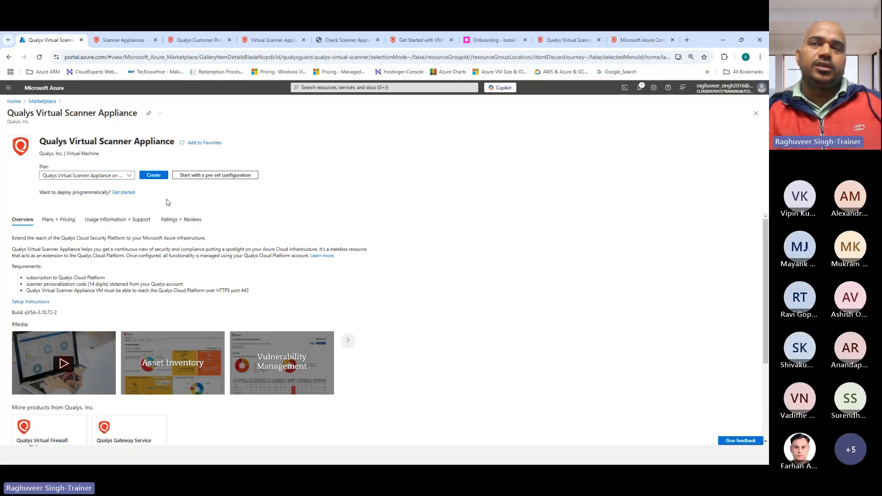
{"action": "left_click", "coordinate": [153, 179]}
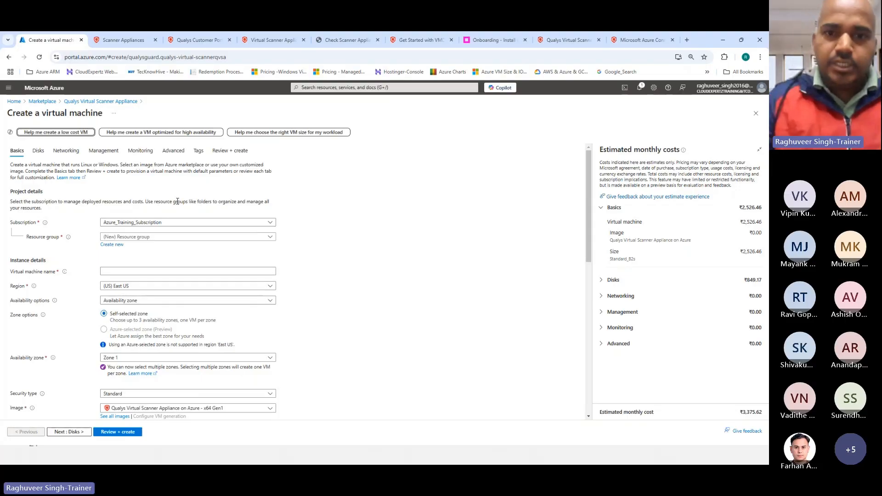
Put the VM in the Qualys-Training resource group
{"action": "scroll", "coordinate": [65, 246], "scroll_direction": "down", "scroll_amount": 1}
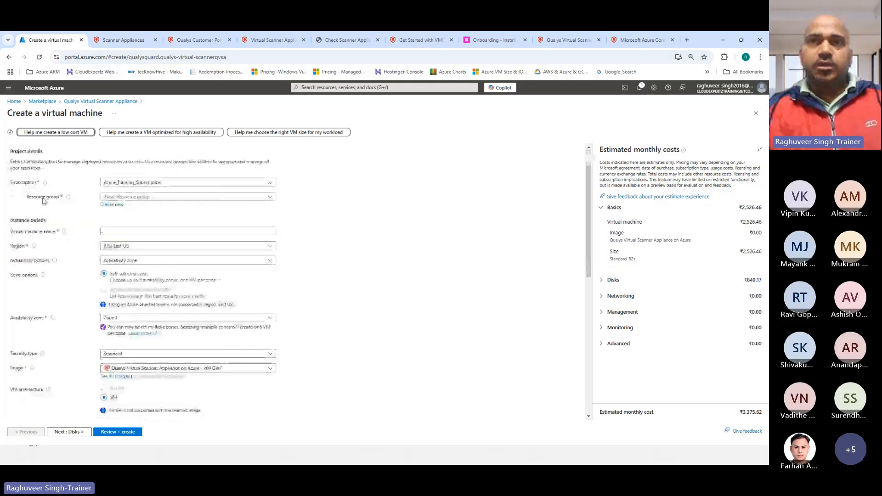
{"action": "left_click", "coordinate": [140, 198]}
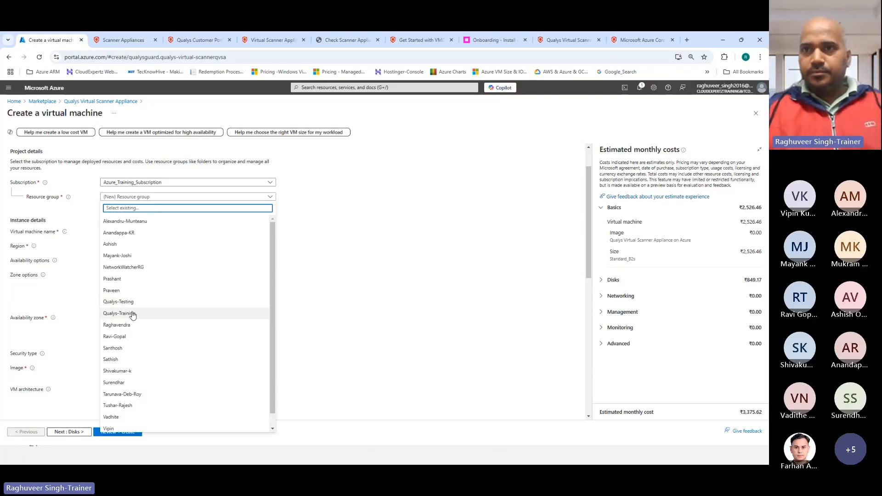
{"action": "left_click", "coordinate": [131, 313]}
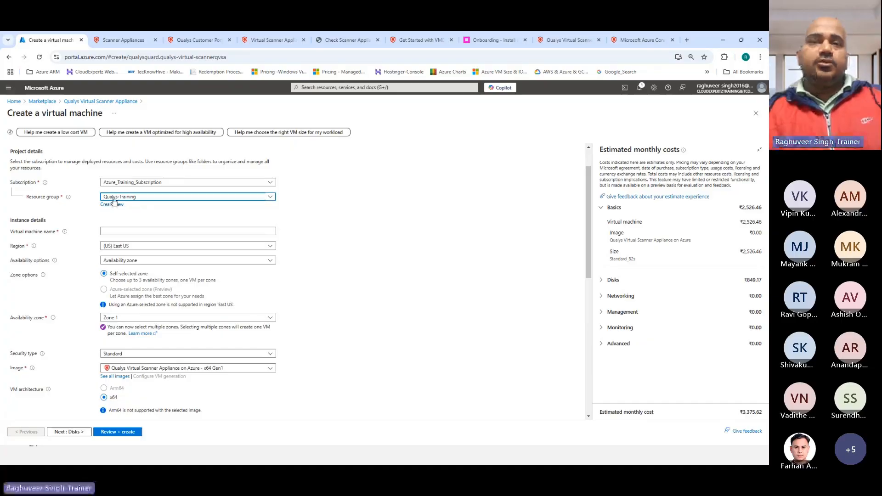
Name the virtual machine QualysVSA, prefixed with your name and a hyphen
{"action": "left_click", "coordinate": [119, 231]}
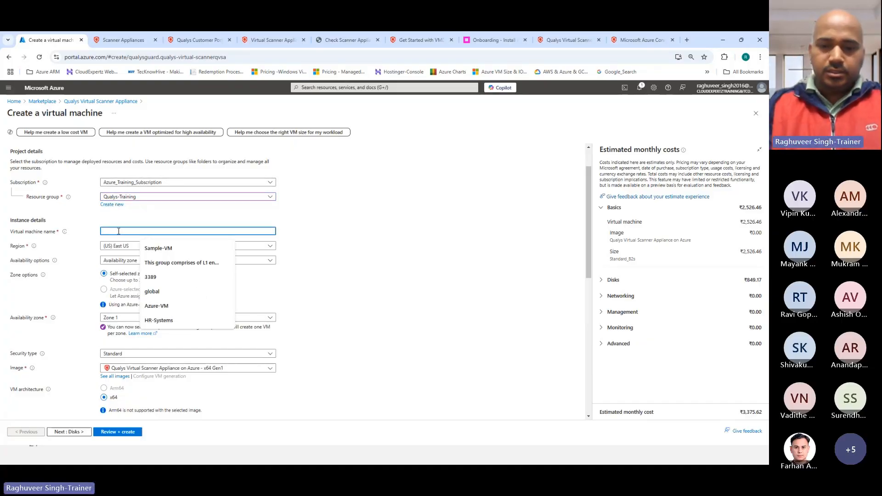
{"action": "type", "text": "QualysV"}
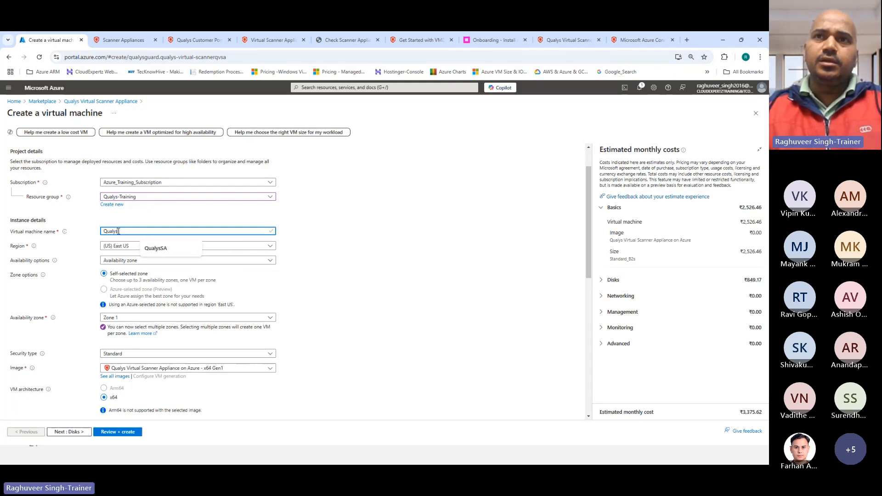
{"action": "type", "text": "S"}
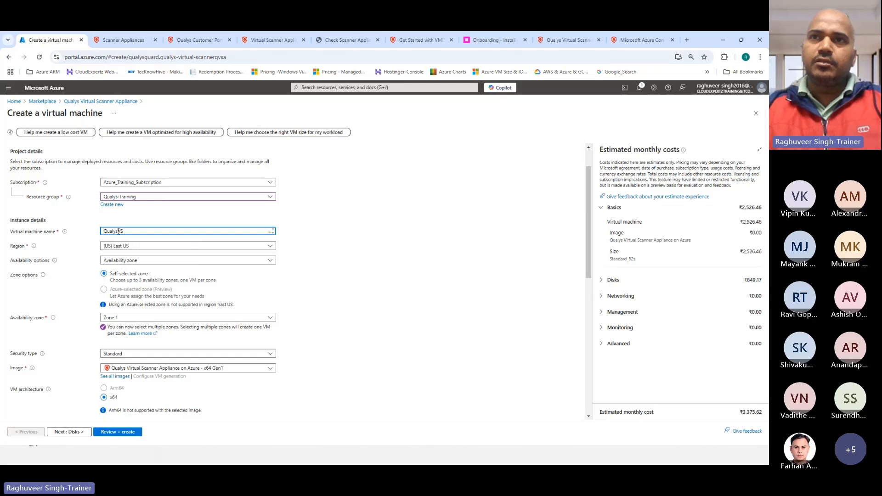
{"action": "type", "text": "a"}
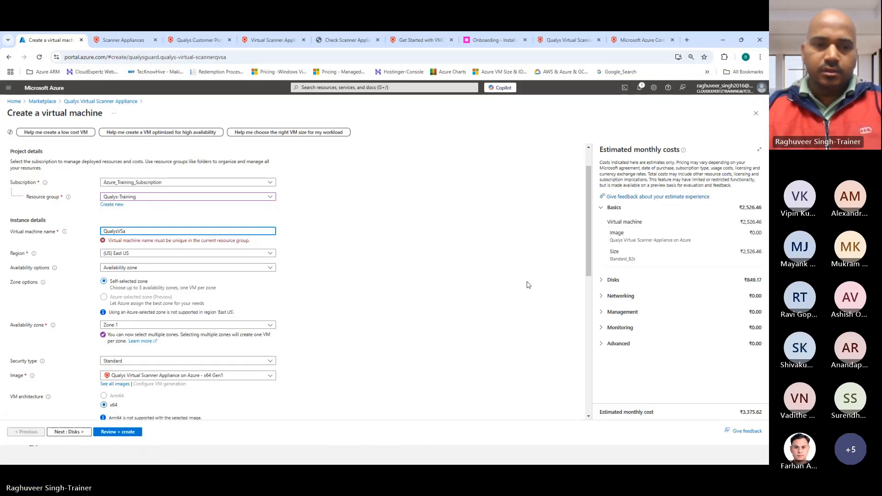
{"action": "key", "text": "BackSpace"}
{"action": "type", "text": "A"}
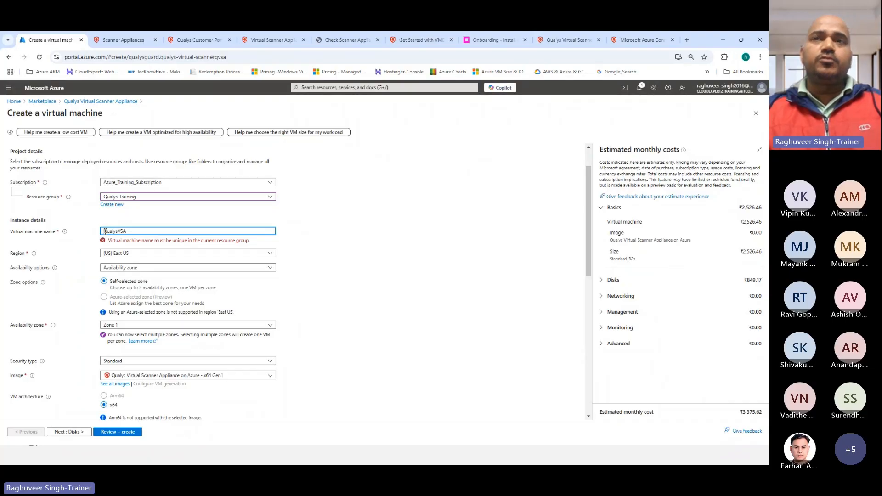
{"action": "type", "text": "Raghuver"}
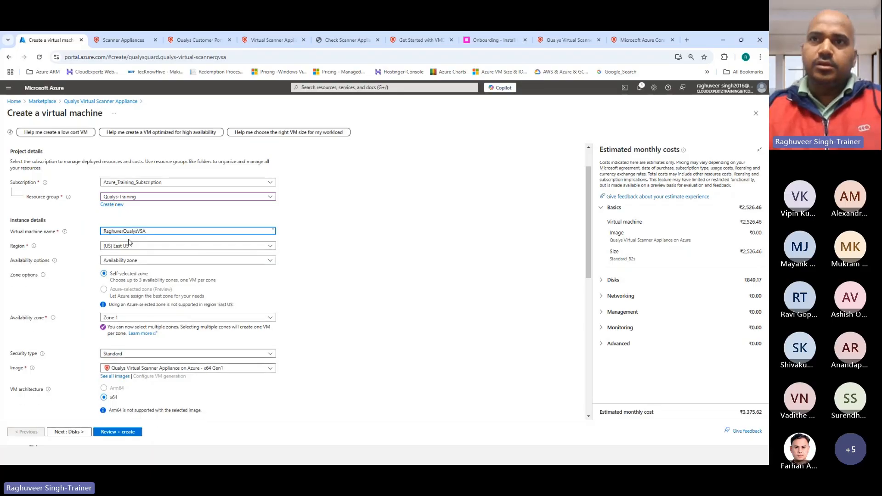
{"action": "key", "text": "BackSpace"}
{"action": "type", "text": "er-"}
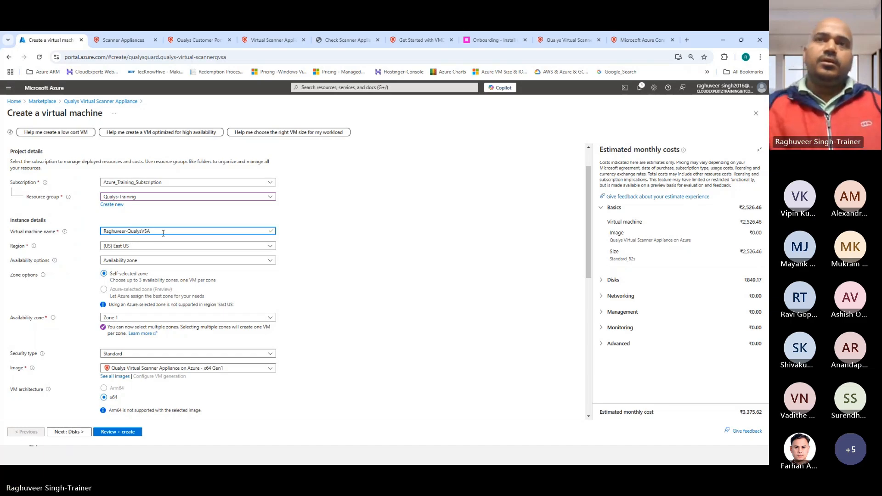
{"action": "scroll", "coordinate": [117, 213], "scroll_direction": "down", "scroll_amount": 2}
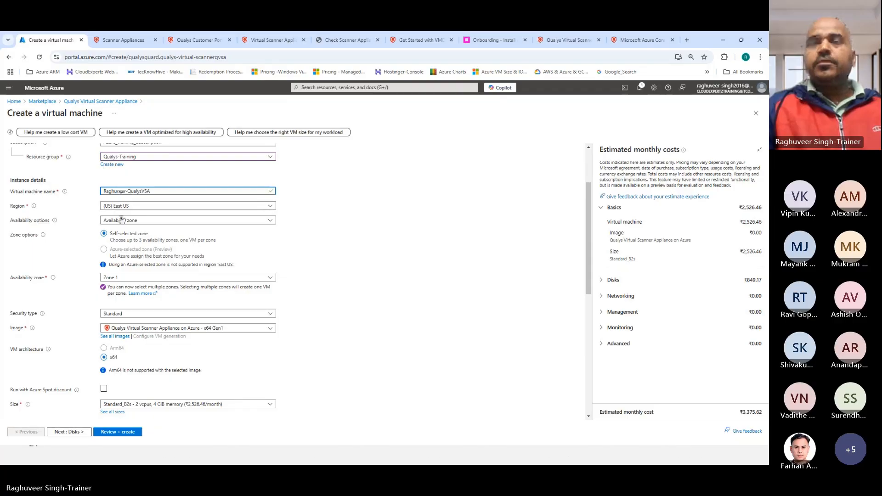
Set Availability options to 'No infrastructure redundancy required'
{"action": "left_click", "coordinate": [138, 219]}
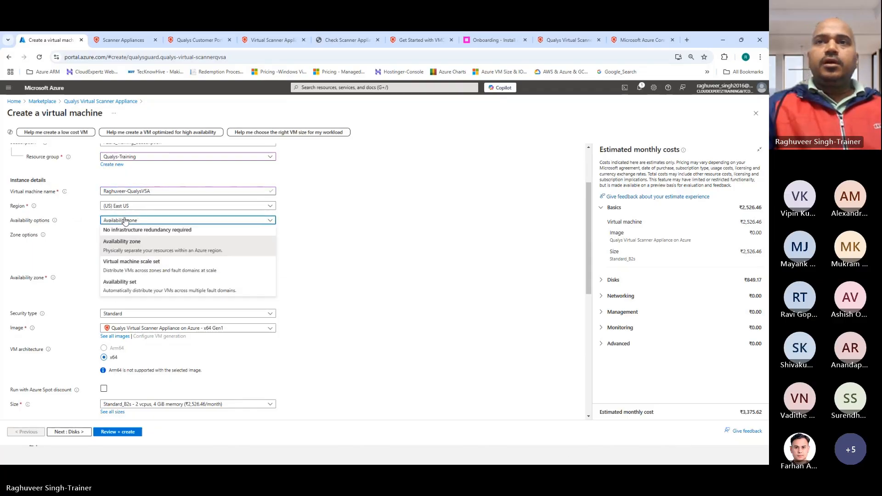
{"action": "left_click", "coordinate": [110, 229]}
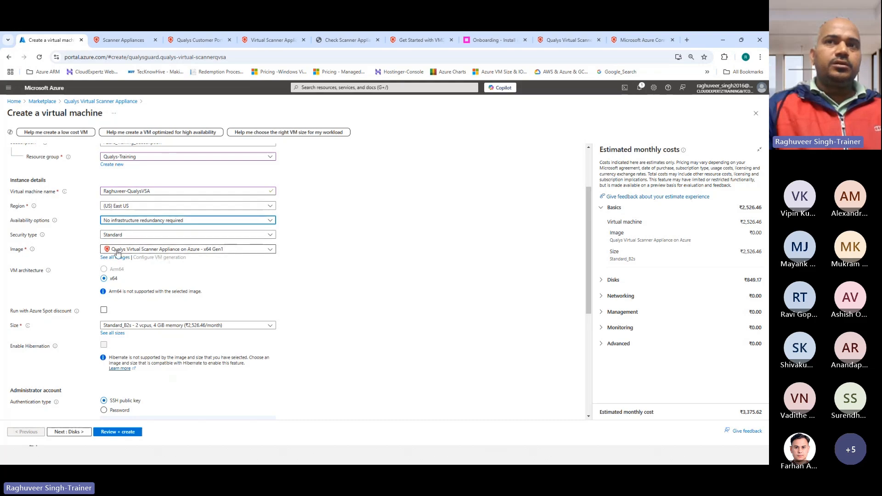
{"action": "scroll", "coordinate": [161, 276], "scroll_direction": "down", "scroll_amount": 2}
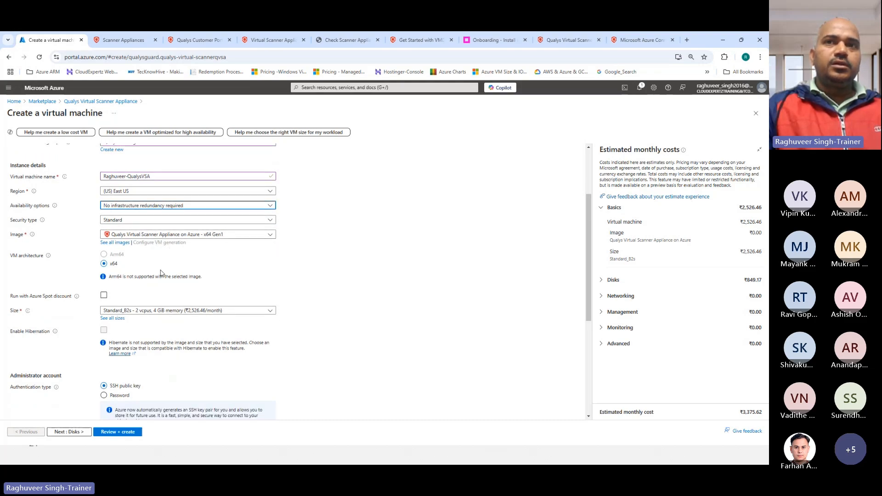
{"action": "scroll", "coordinate": [51, 261], "scroll_direction": "down", "scroll_amount": 1}
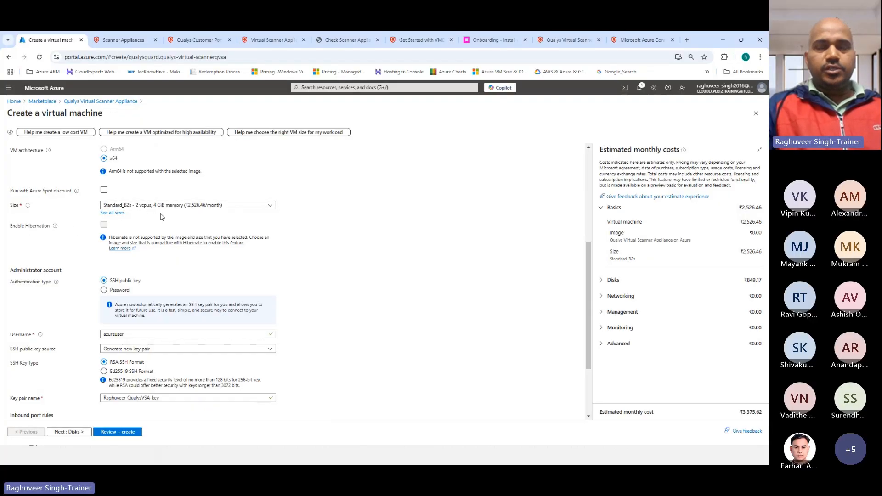
{"action": "scroll", "coordinate": [81, 301], "scroll_direction": "down", "scroll_amount": 1}
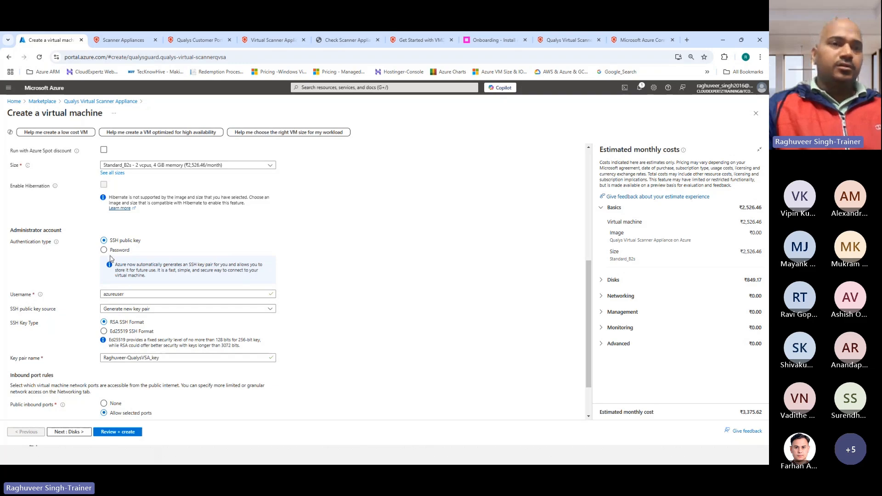
Use password authentication with admin username Azureuser and enter a matching password
{"action": "left_click", "coordinate": [111, 251]}
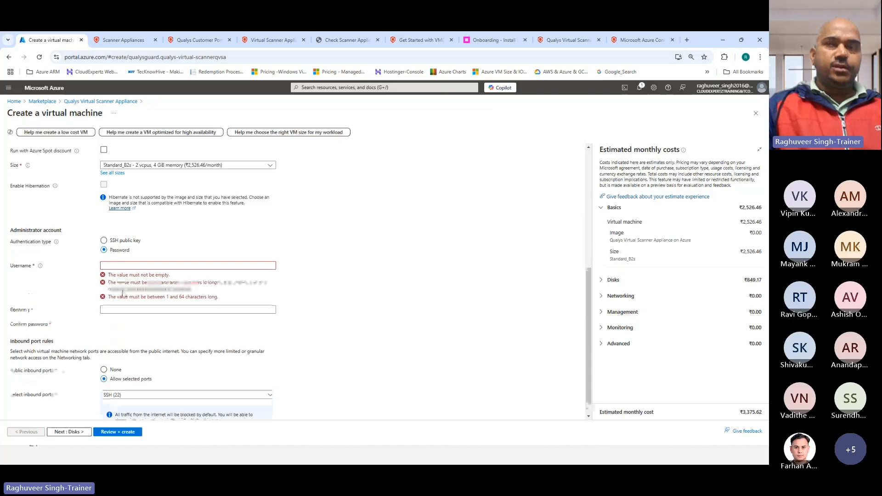
{"action": "left_click", "coordinate": [122, 273]}
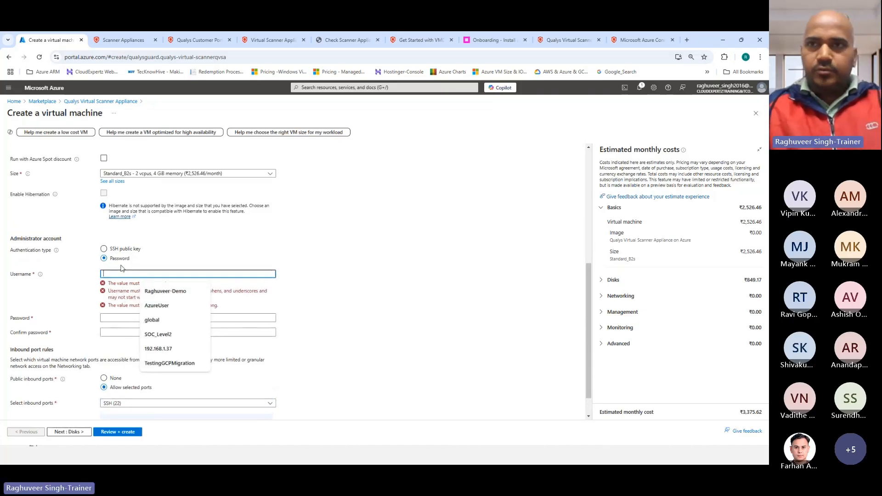
{"action": "type", "text": "Azureuser"}
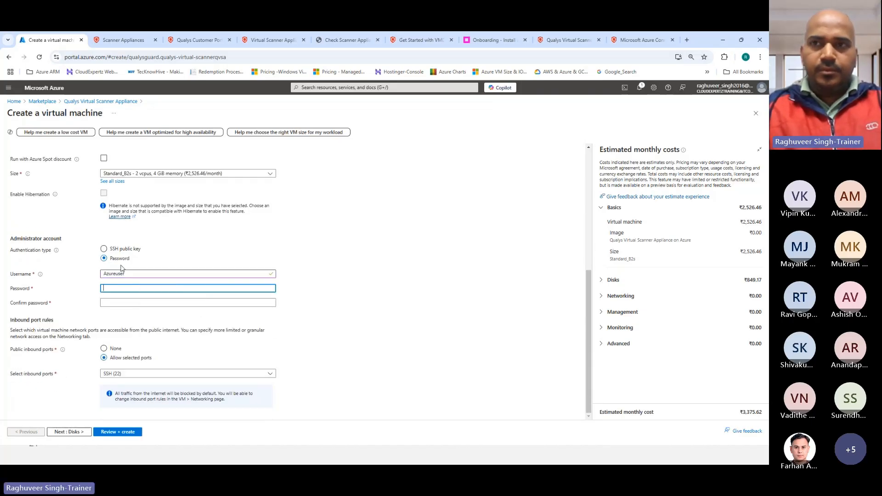
{"action": "key", "text": "Tab"}
{"action": "type", "text": "*****"}
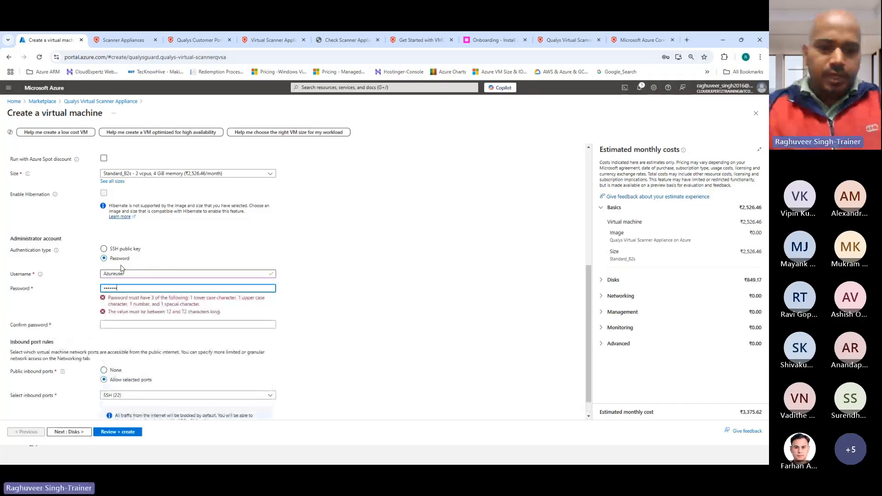
{"action": "type", "text": "******"}
{"action": "key", "text": "BackSpace"}
{"action": "key", "text": "BackSpace"}
{"action": "key", "text": "BackSpace"}
{"action": "key", "text": "BackSpace"}
{"action": "key", "text": "BackSpace"}
{"action": "key", "text": "BackSpace"}
{"action": "key", "text": "BackSpace"}
{"action": "key", "text": "BackSpace"}
{"action": "key", "text": "BackSpace"}
{"action": "key", "text": "BackSpace"}
{"action": "key", "text": "BackSpace"}
{"action": "key", "text": "BackSpace"}
{"action": "key", "text": "BackSpace"}
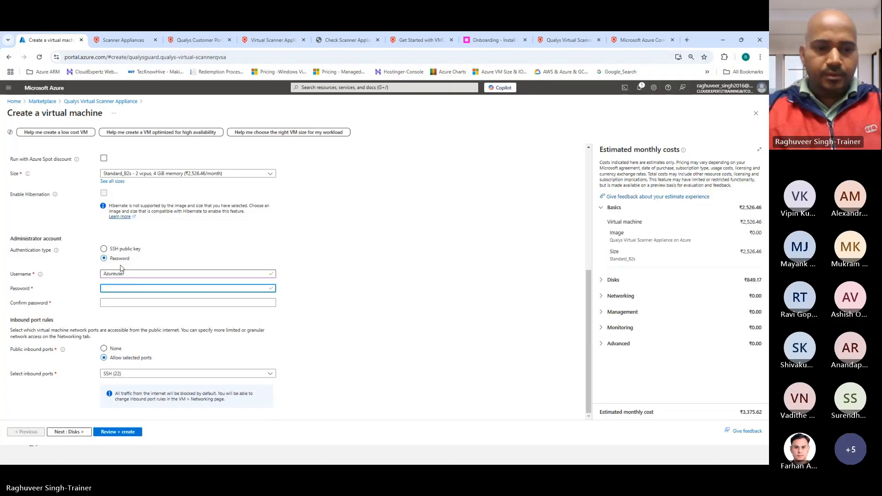
{"action": "type", "text": "****"}
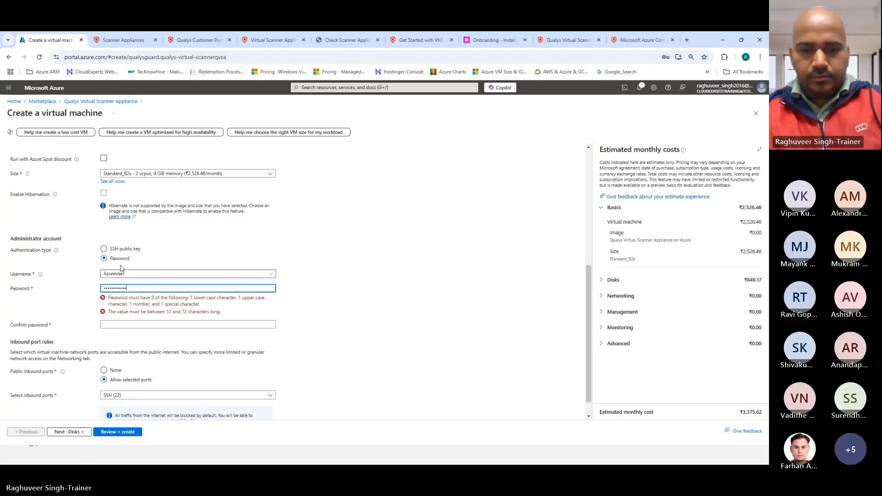
{"action": "type", "text": "**"}
{"action": "left_click", "coordinate": [127, 303]}
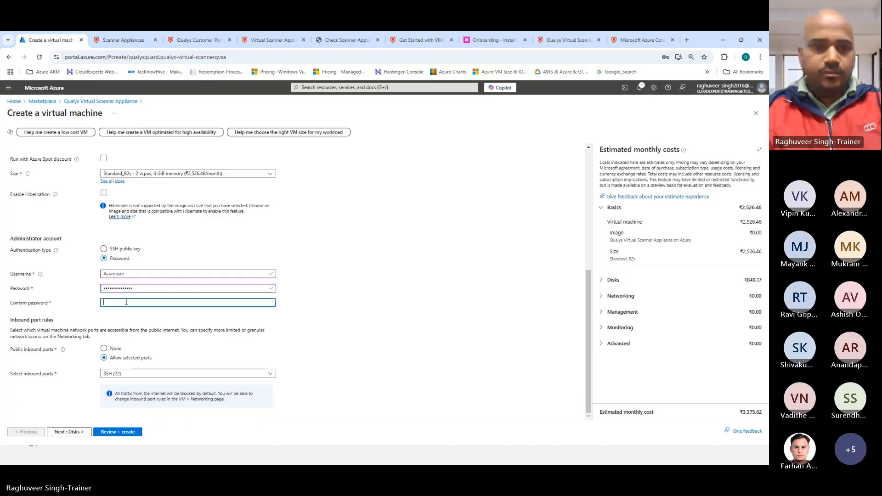
{"action": "type", "text": "****"}
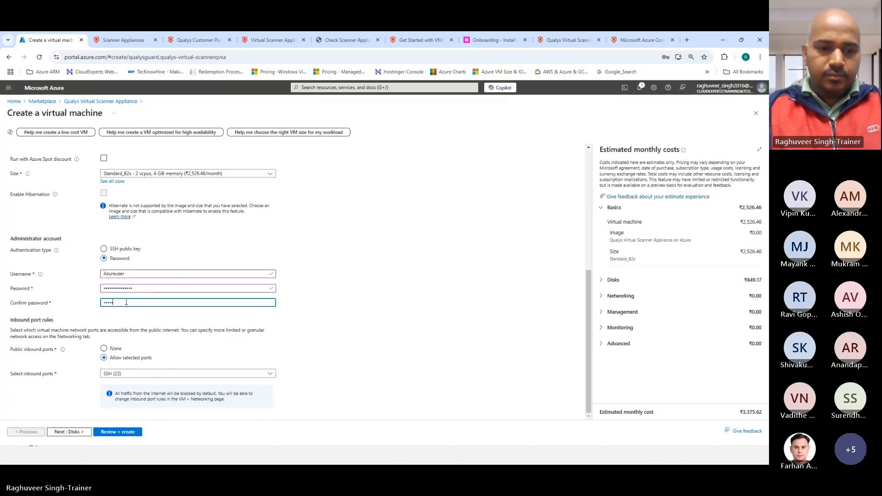
{"action": "type", "text": "****"}
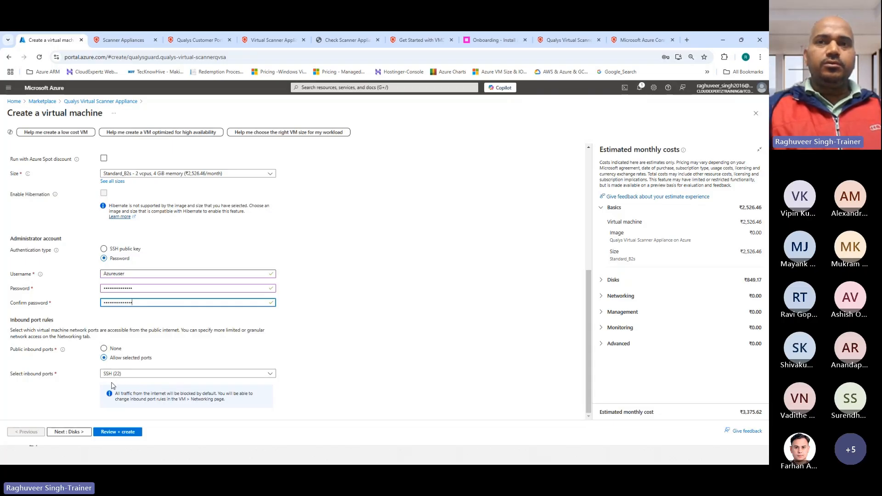
{"action": "scroll", "coordinate": [115, 367], "scroll_direction": "up", "scroll_amount": 5}
{"action": "scroll", "coordinate": [128, 181], "scroll_direction": "down", "scroll_amount": 5}
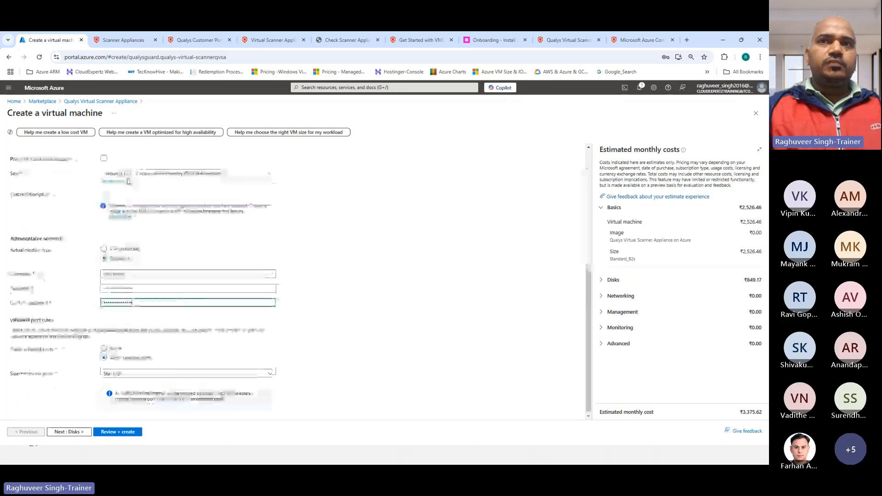
On the Disks tab, set OS disk type to Standard HDD (locally-redundant storage), then continue to Networking
{"action": "left_click", "coordinate": [68, 432]}
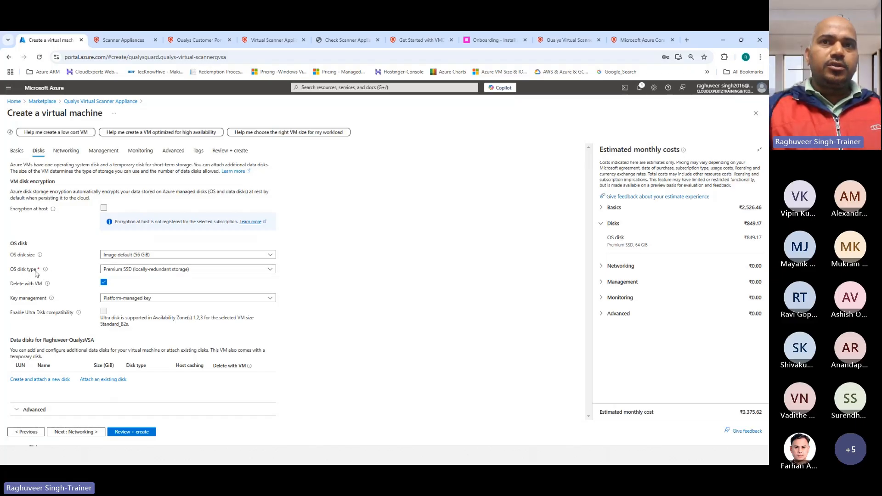
{"action": "left_click", "coordinate": [122, 271]}
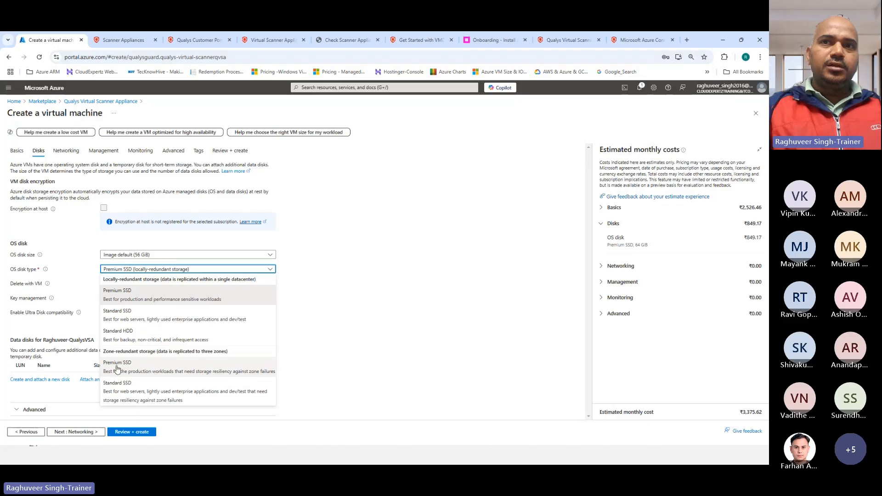
{"action": "left_click", "coordinate": [119, 334]}
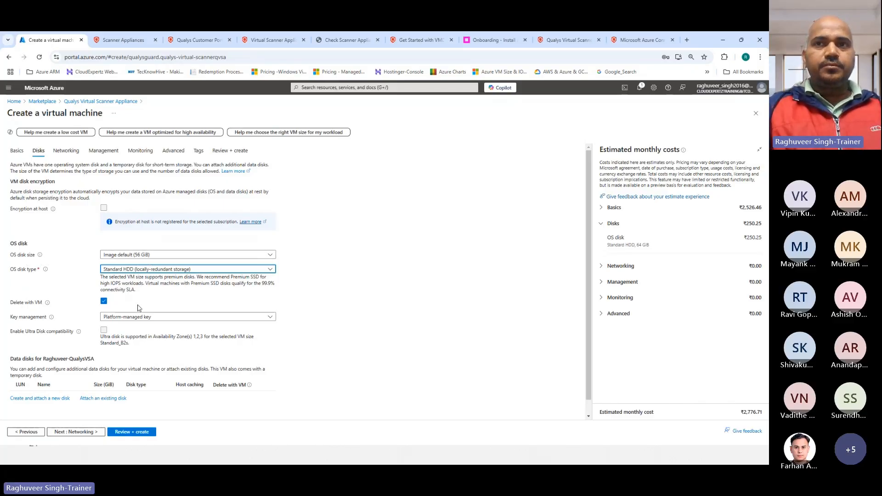
{"action": "scroll", "coordinate": [139, 308], "scroll_direction": "down", "scroll_amount": 1}
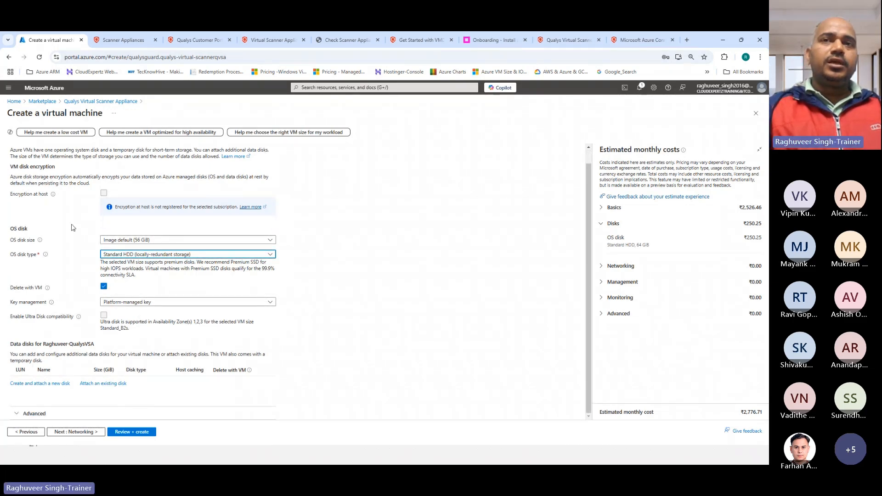
{"action": "left_click", "coordinate": [76, 432]}
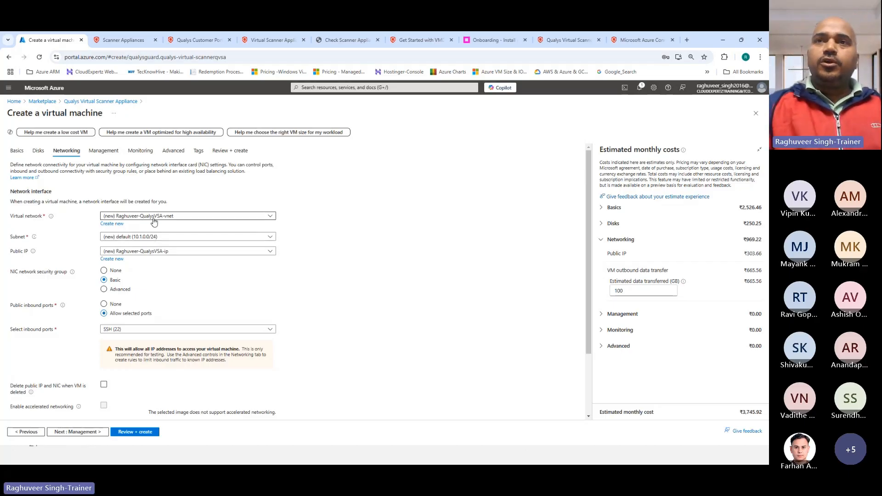
Attach the VM to the Qualys-Vnet virtual network on web-subnet
{"action": "left_click", "coordinate": [154, 217]}
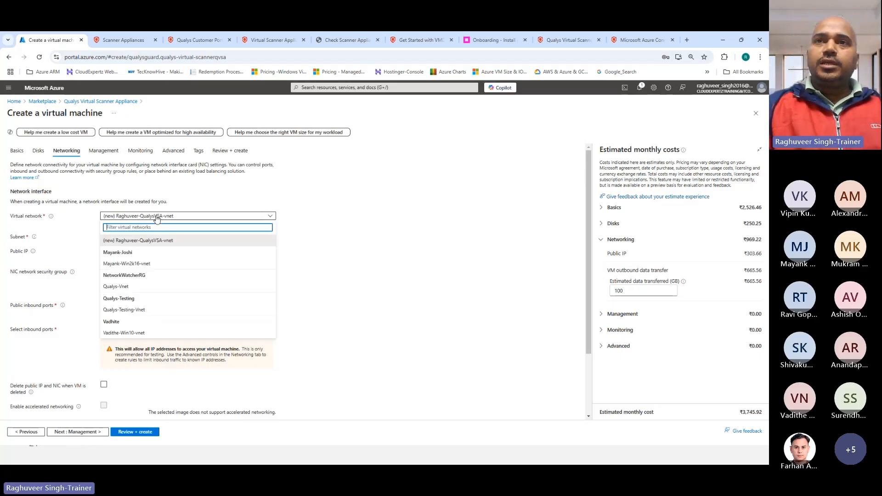
{"action": "left_click", "coordinate": [130, 288]}
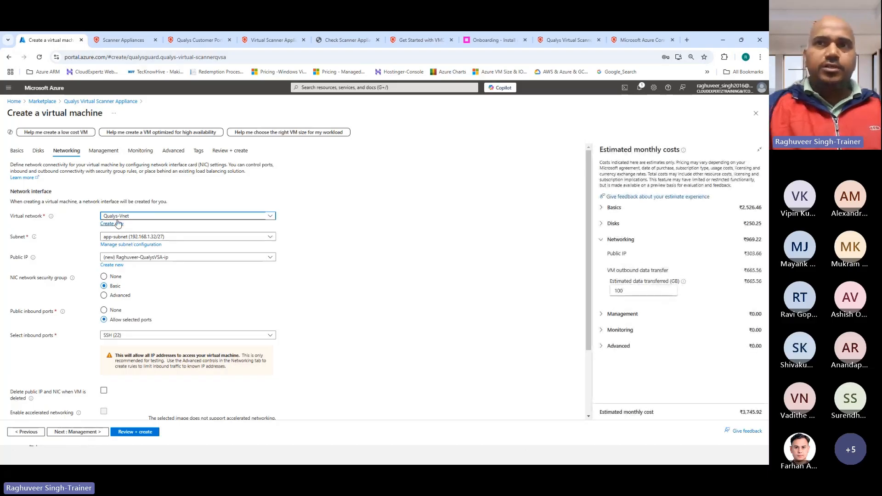
{"action": "left_click", "coordinate": [118, 237]}
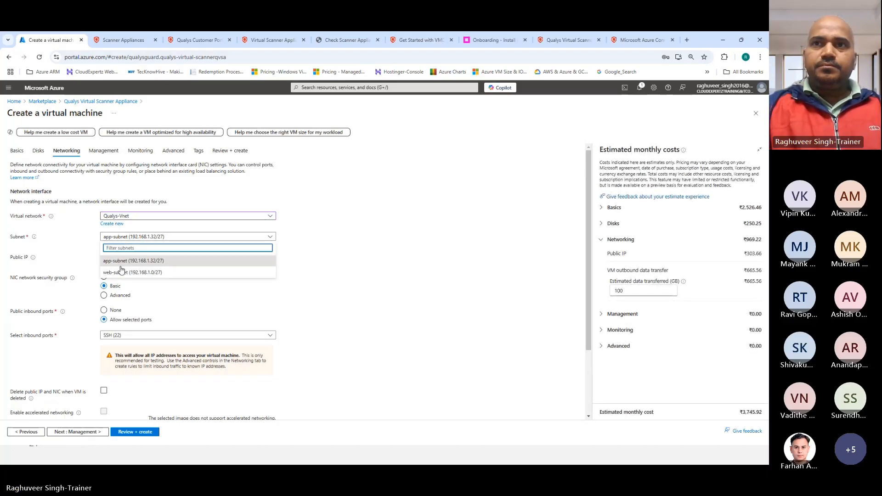
{"action": "left_click", "coordinate": [124, 260]}
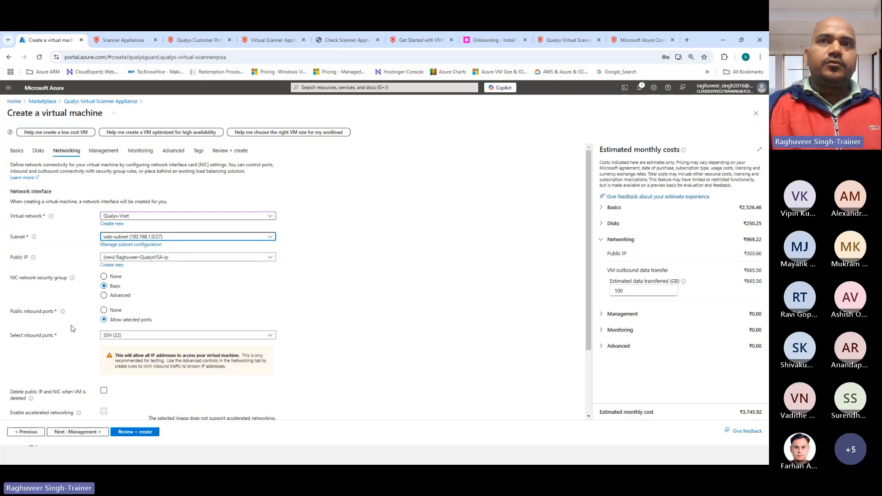
Delete the public IP and NIC with the VM, then run Review + create validation
{"action": "scroll", "coordinate": [72, 329], "scroll_direction": "down", "scroll_amount": 2}
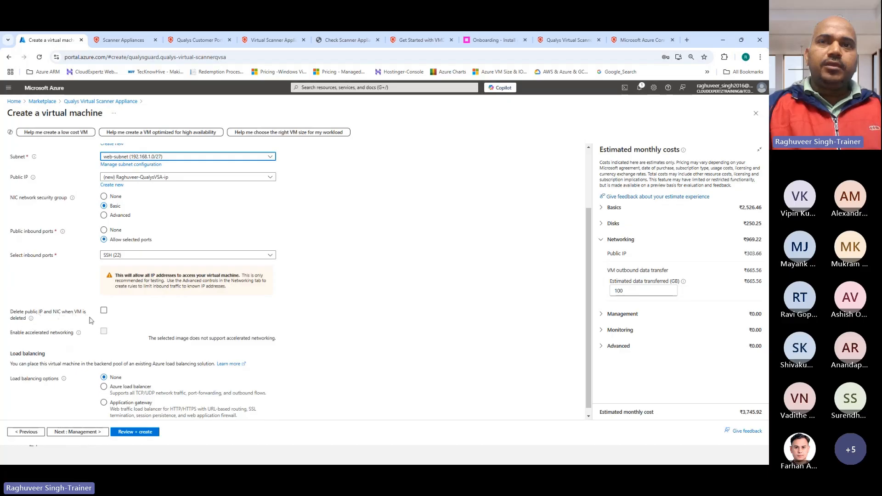
{"action": "left_click", "coordinate": [103, 311]}
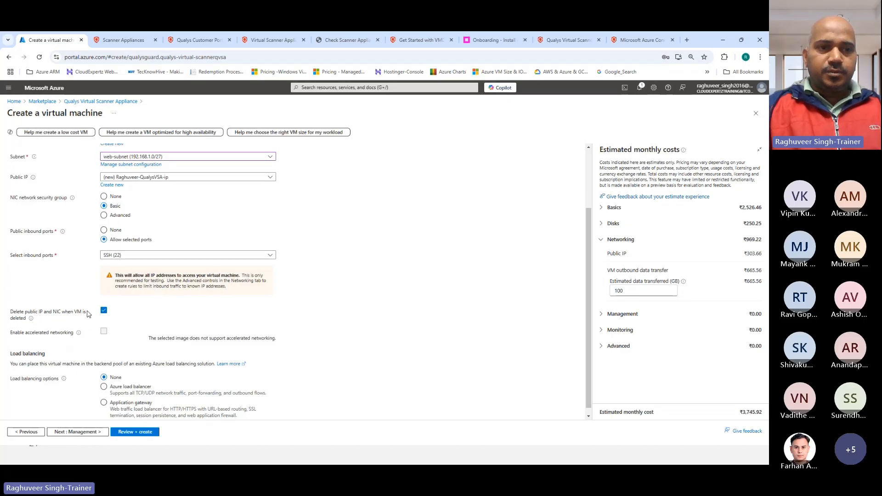
{"action": "scroll", "coordinate": [87, 317], "scroll_direction": "down", "scroll_amount": 1}
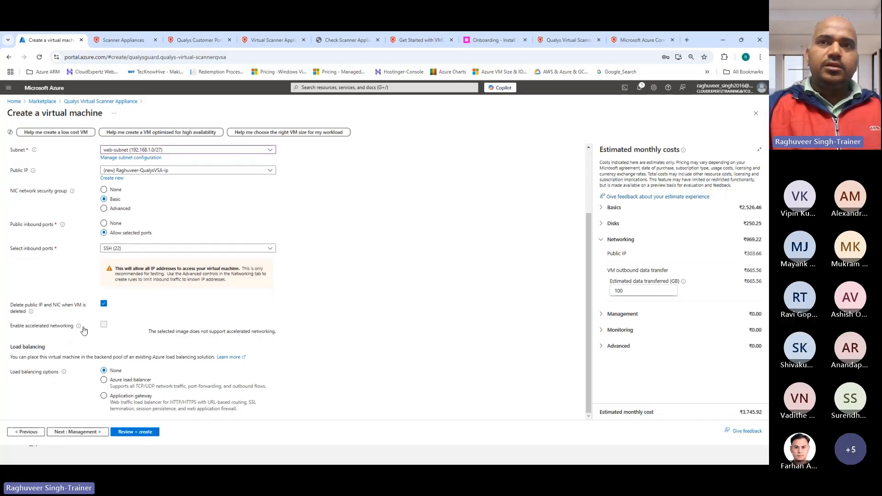
{"action": "scroll", "coordinate": [79, 357], "scroll_direction": "up", "scroll_amount": 2}
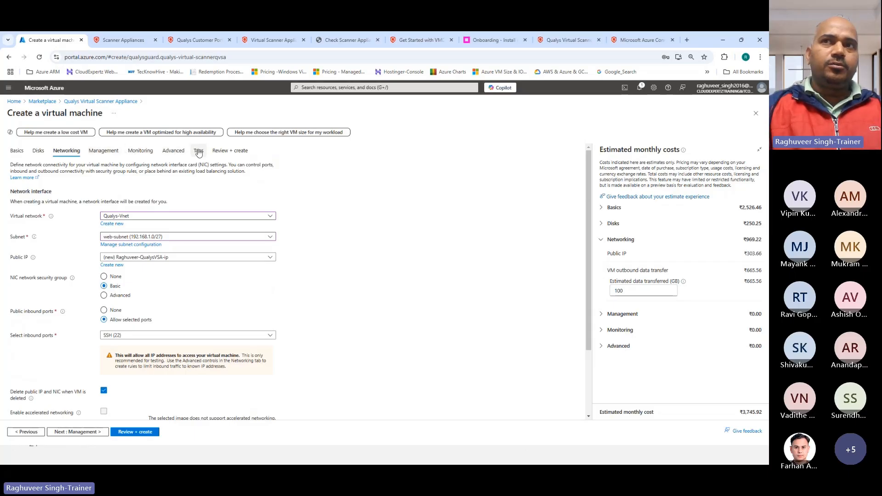
{"action": "left_click", "coordinate": [126, 433]}
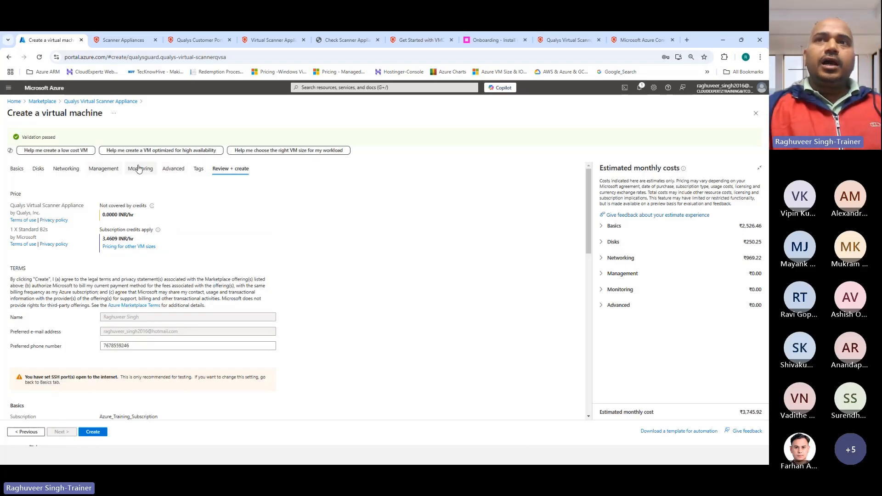
On the Advanced tab, tick Enable user data and place the cursor in the empty User data box
{"action": "left_click", "coordinate": [174, 170]}
{"action": "scroll", "coordinate": [138, 280], "scroll_direction": "down", "scroll_amount": 3}
{"action": "scroll", "coordinate": [120, 289], "scroll_direction": "down", "scroll_amount": 1}
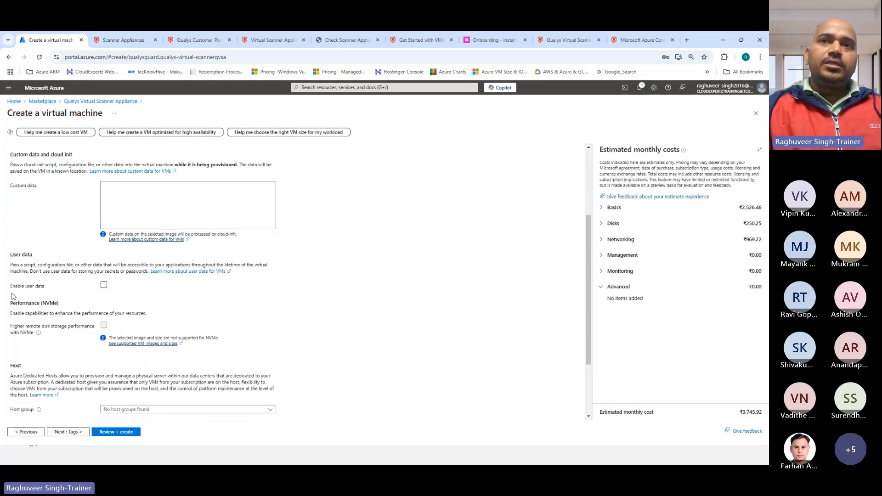
{"action": "left_click_drag", "start_coordinate": [10, 254], "coordinate": [45, 258]}
{"action": "left_click_drag", "start_coordinate": [11, 286], "coordinate": [45, 289]}
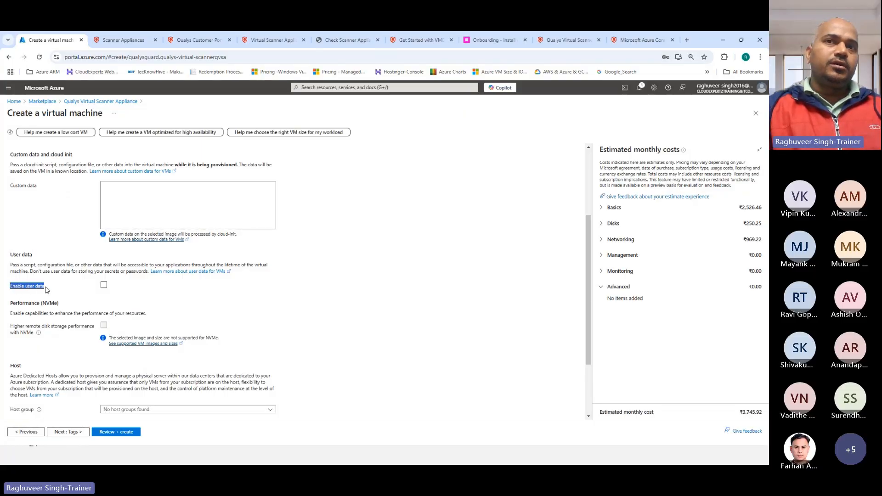
{"action": "left_click", "coordinate": [104, 285]}
{"action": "left_click", "coordinate": [118, 305]}
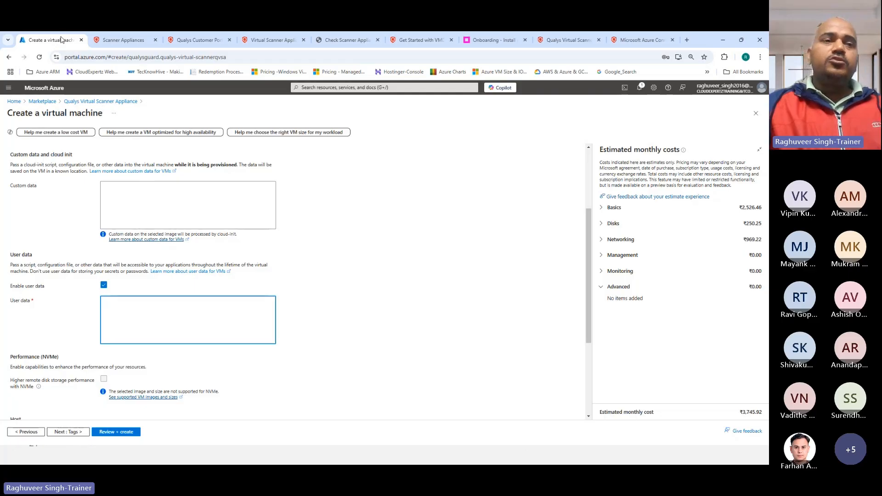
Start adding a new virtual scanner appliance using an already available image
{"action": "left_click", "coordinate": [122, 42]}
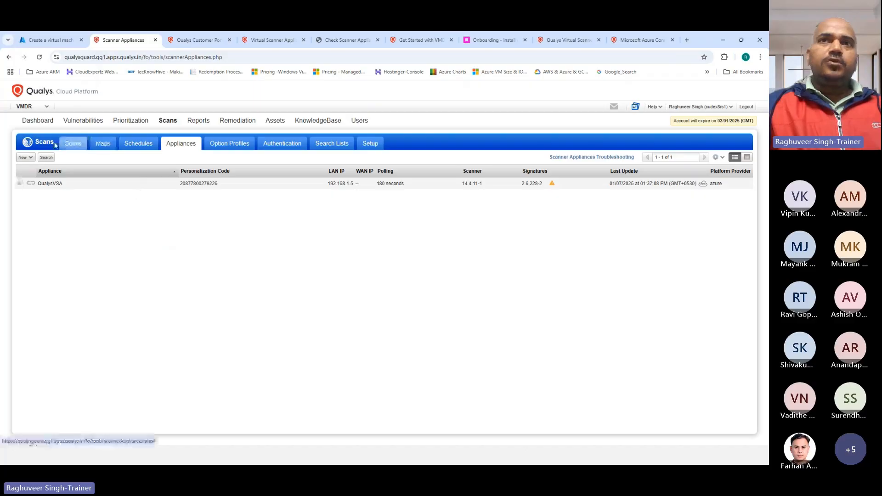
{"action": "left_click", "coordinate": [25, 158]}
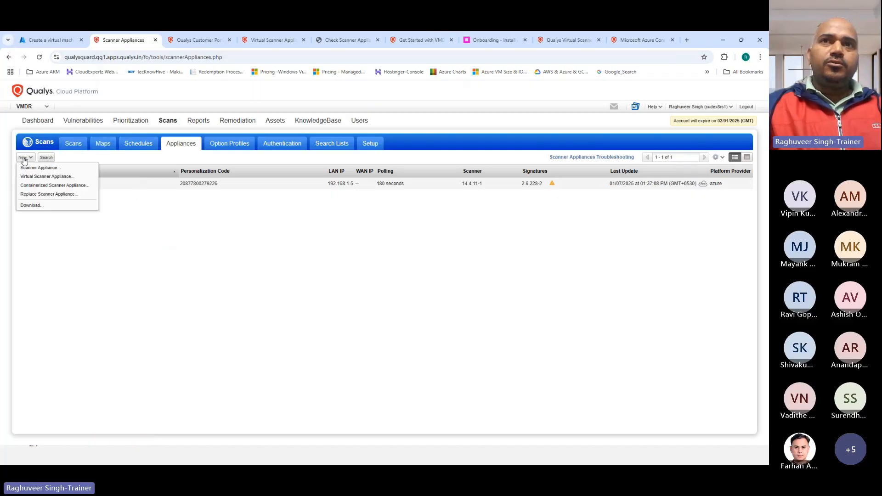
{"action": "left_click", "coordinate": [27, 178]}
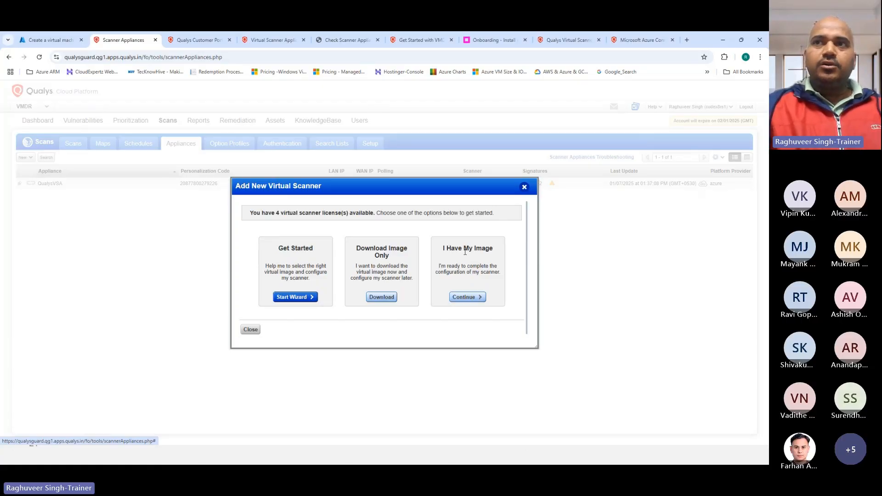
{"action": "left_click", "coordinate": [465, 298]}
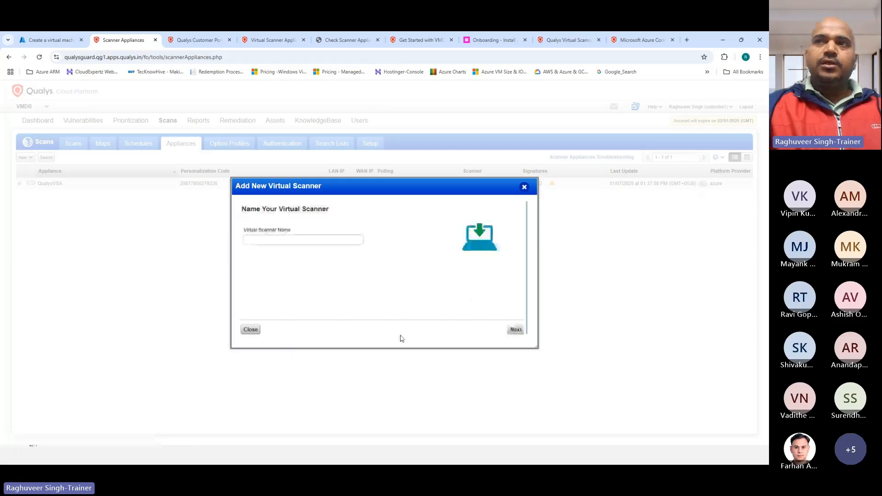
Name the new virtual scanner QualysVSA and move past the naming step
{"action": "left_click", "coordinate": [263, 240]}
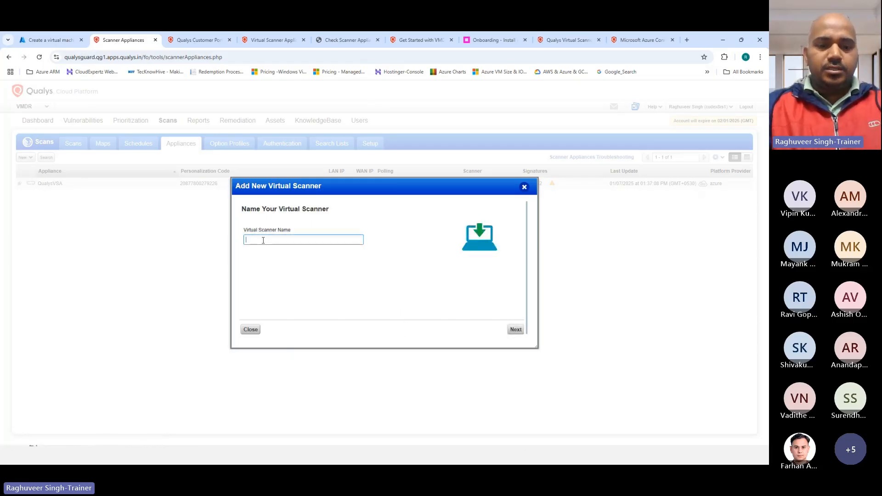
{"action": "type", "text": "Raghuveer-"}
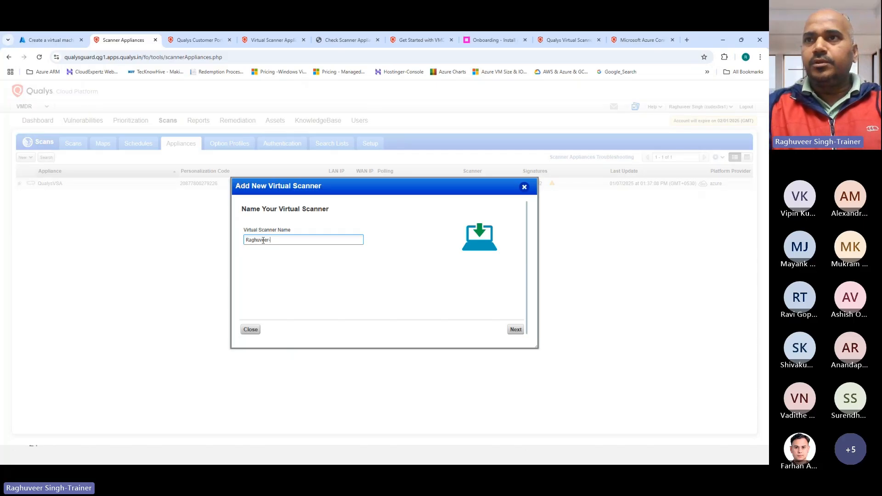
{"action": "type", "text": "QualysVSA"}
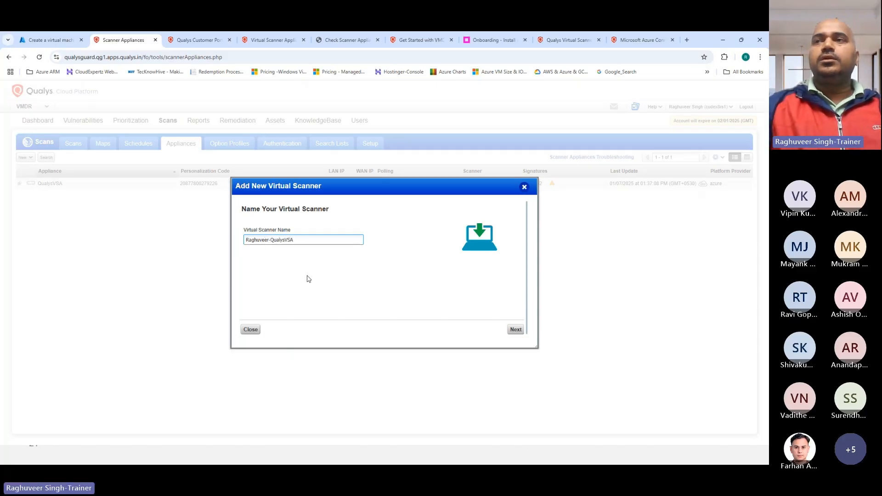
{"action": "left_click", "coordinate": [516, 330]}
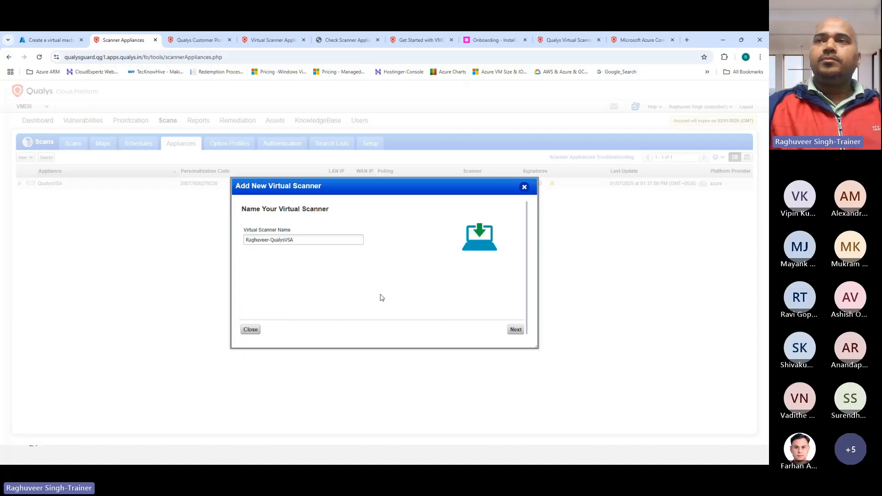
Advance to activation and copy the generated personalization code
{"action": "scroll", "coordinate": [349, 251], "scroll_direction": "down", "scroll_amount": 5}
{"action": "scroll", "coordinate": [347, 248], "scroll_direction": "up", "scroll_amount": 5}
{"action": "scroll", "coordinate": [326, 269], "scroll_direction": "down", "scroll_amount": 5}
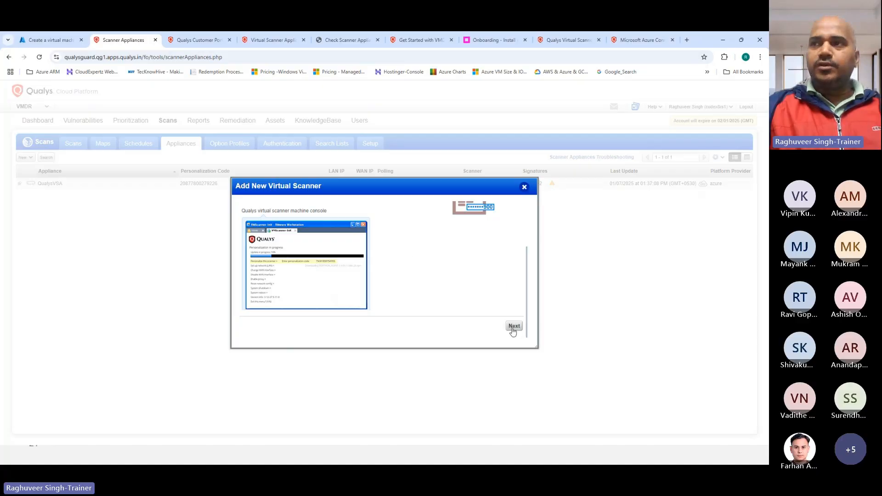
{"action": "left_click", "coordinate": [514, 328]}
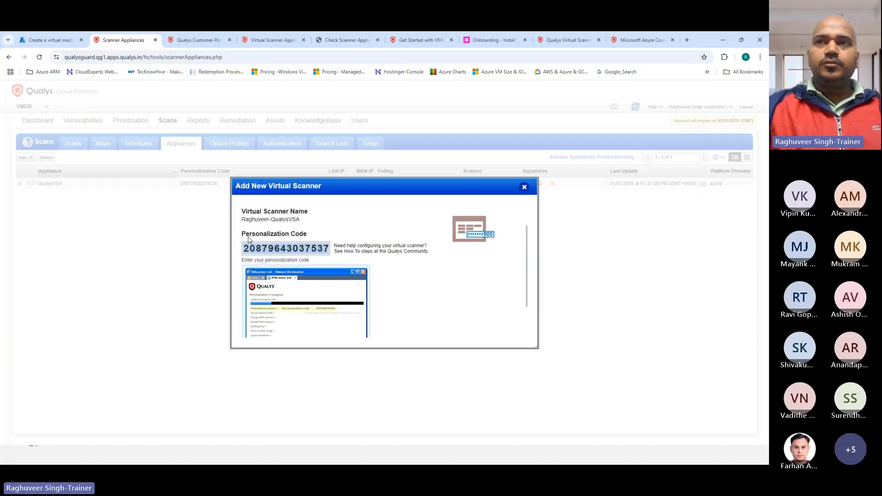
{"action": "left_click_drag", "start_coordinate": [245, 249], "coordinate": [331, 249]}
{"action": "key", "text": "ctrl+c"}
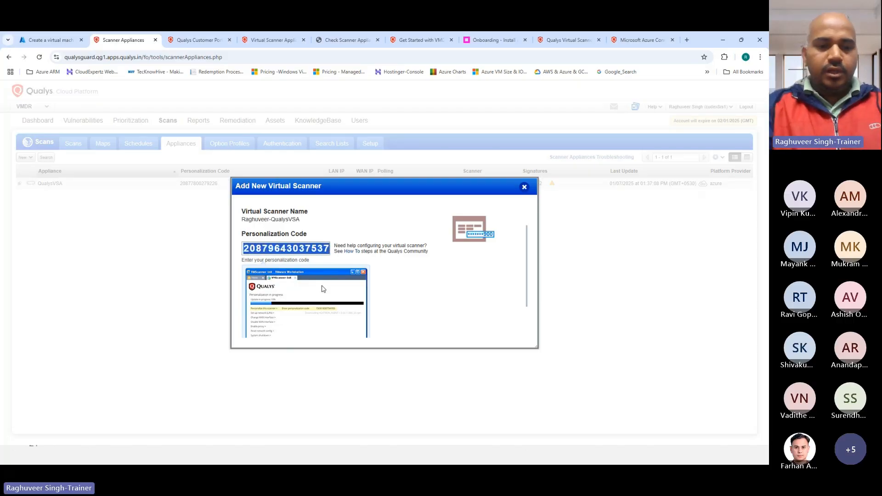
{"action": "key", "text": "super"}
{"action": "key", "text": "Return"}
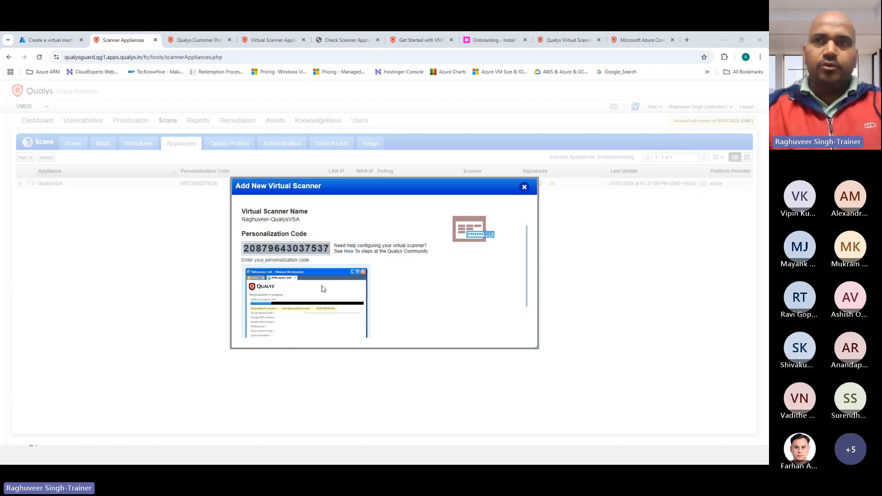
Paste the QualysVSA personalization code into Notepad two lines below the earlier code, then tidy the line
{"action": "left_click", "coordinate": [308, 181]}
{"action": "key", "text": "Return"}
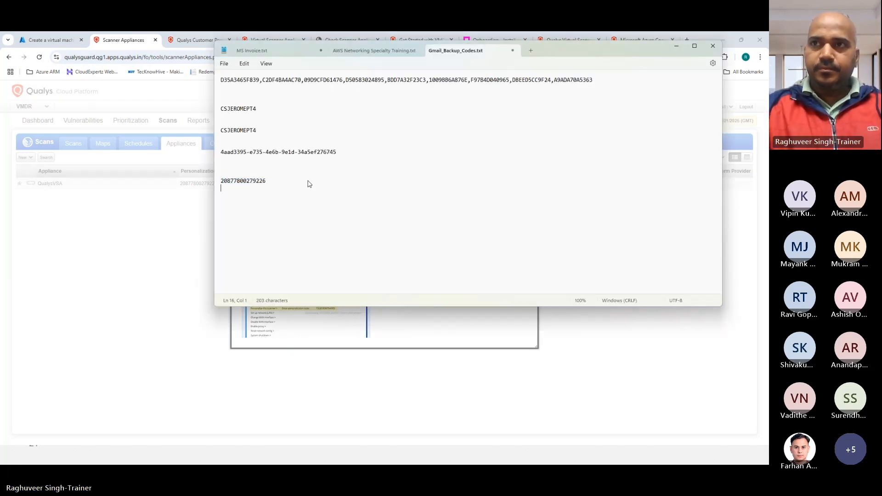
{"action": "key", "text": "Return"}
{"action": "key", "text": "ctrl+v"}
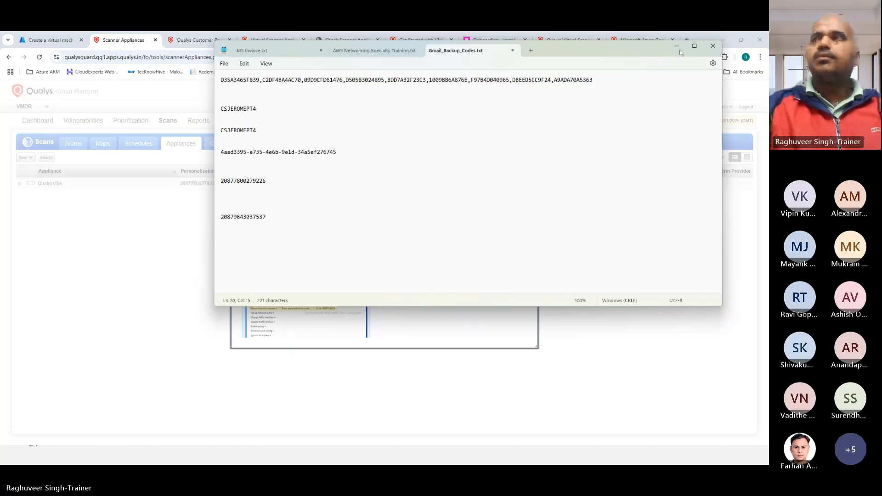
{"action": "left_click_drag", "start_coordinate": [268, 184], "coordinate": [107, 187]}
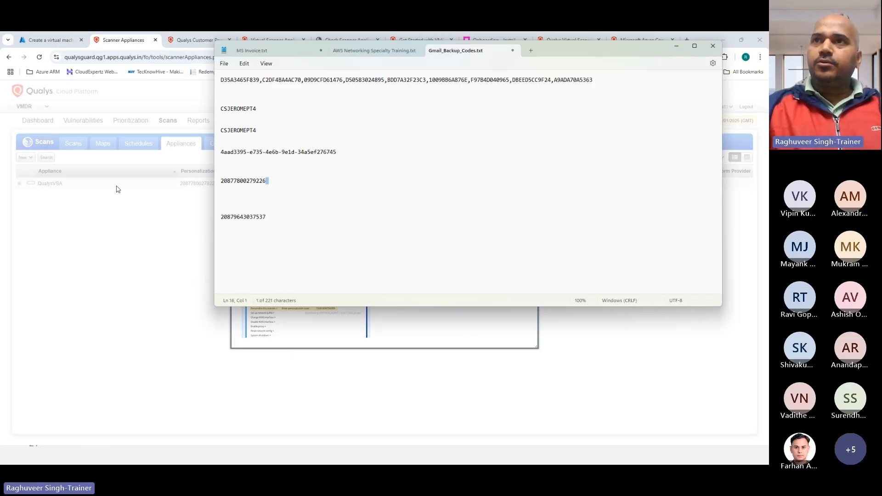
{"action": "left_click_drag", "start_coordinate": [268, 181], "coordinate": [222, 183]}
{"action": "left_click", "coordinate": [275, 186]}
{"action": "key", "text": "BackSpace"}
{"action": "left_click", "coordinate": [185, 85]}
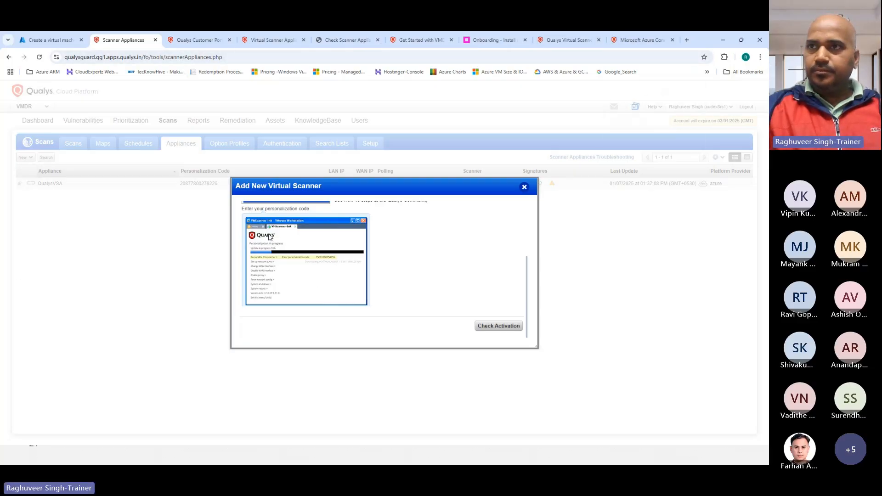
Move past the Azure Connectors, Sizing and customer portal tabs to the Create a virtual machine form
{"action": "left_click", "coordinate": [637, 42]}
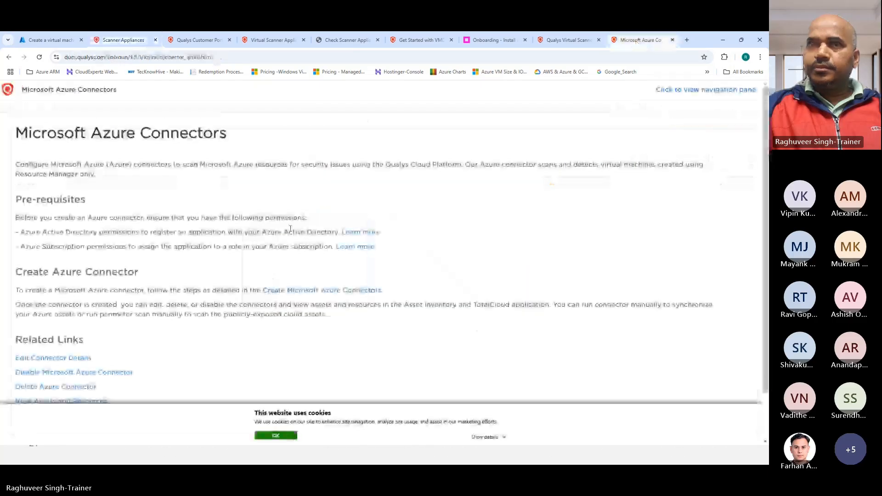
{"action": "left_click", "coordinate": [257, 42]}
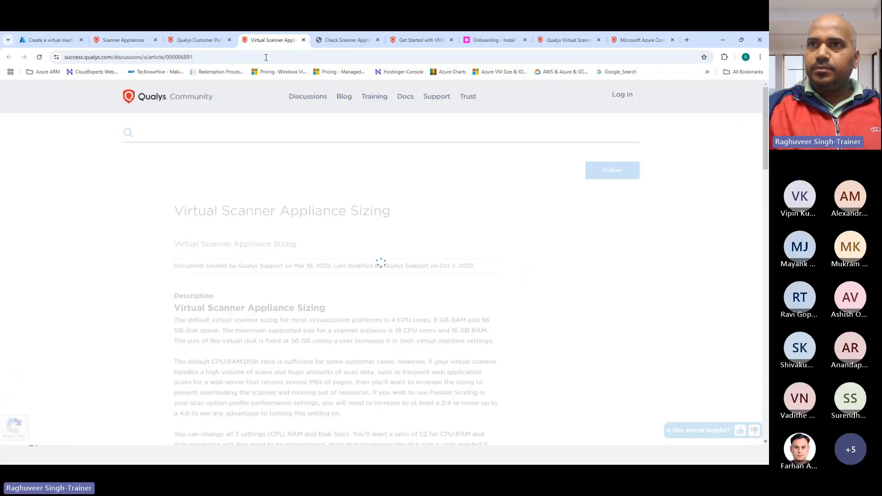
{"action": "left_click", "coordinate": [188, 41]}
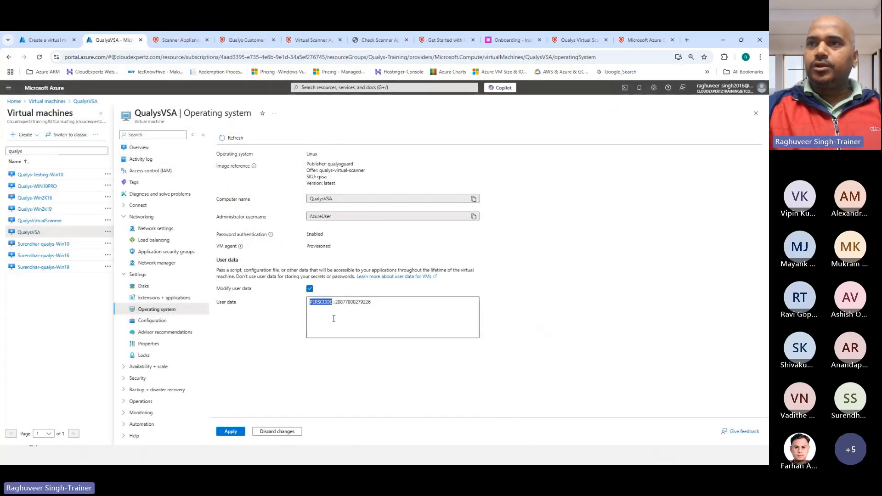
{"action": "left_click", "coordinate": [46, 40]}
{"action": "scroll", "coordinate": [136, 164], "scroll_direction": "down", "scroll_amount": 1}
{"action": "scroll", "coordinate": [58, 176], "scroll_direction": "up", "scroll_amount": 1}
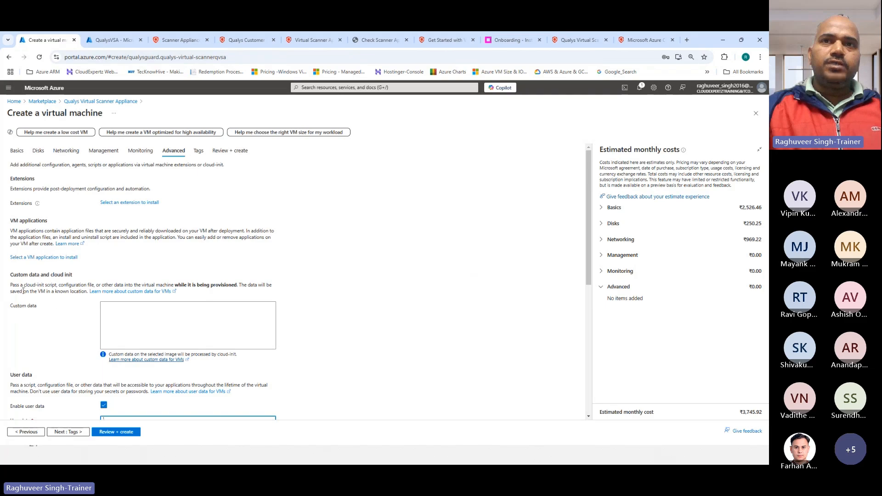
Fill User data with PERSCODE= followed by the copied Qualys personalization code
{"action": "scroll", "coordinate": [62, 338], "scroll_direction": "down", "scroll_amount": 3}
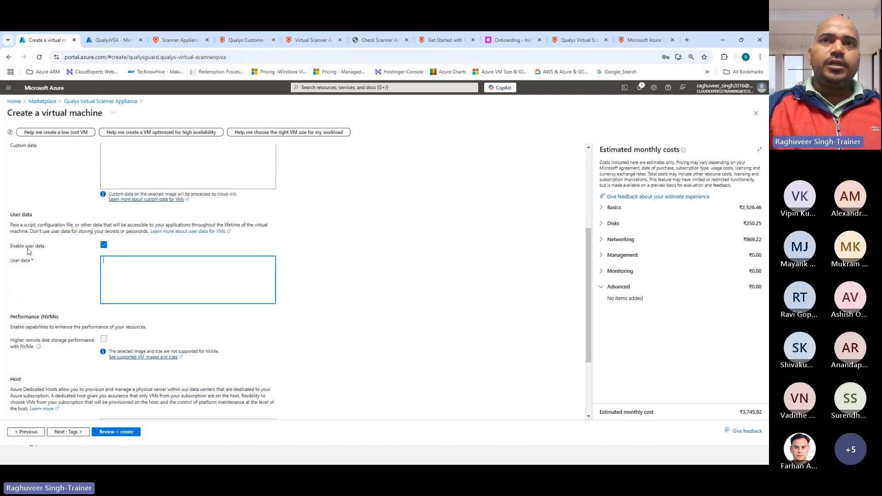
{"action": "type", "text": "PERSCODE"}
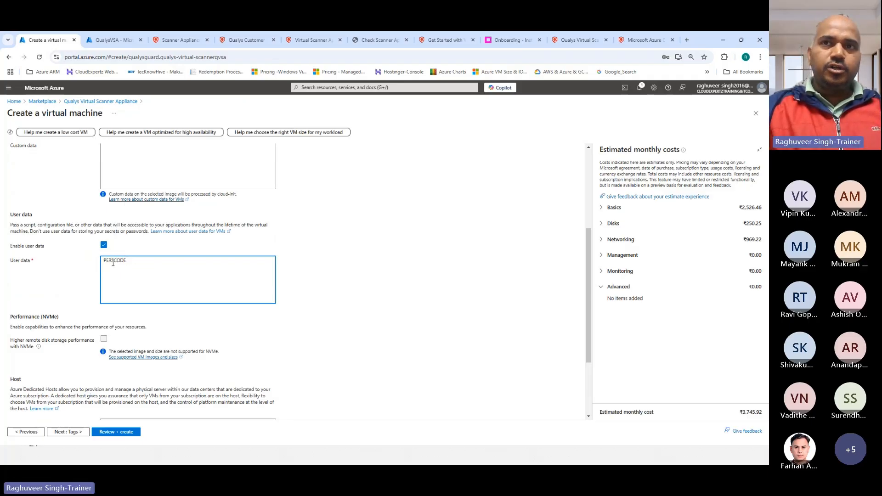
{"action": "type", "text": "="}
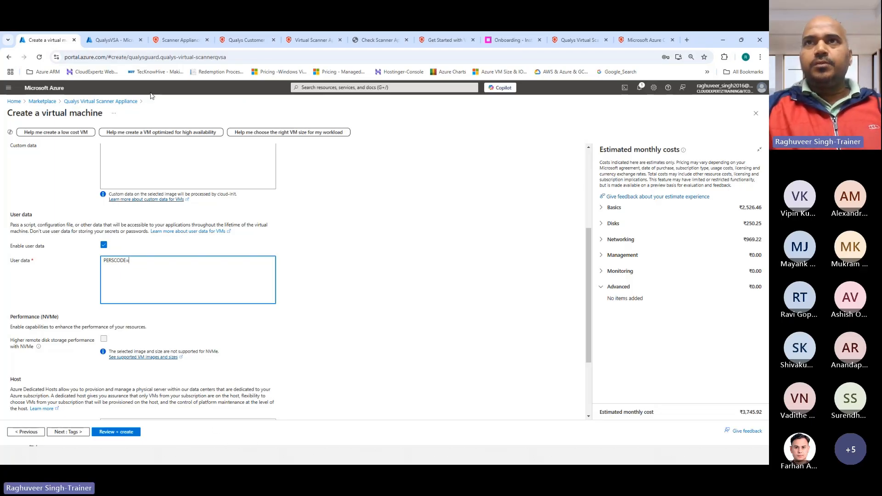
{"action": "left_click", "coordinate": [186, 42]}
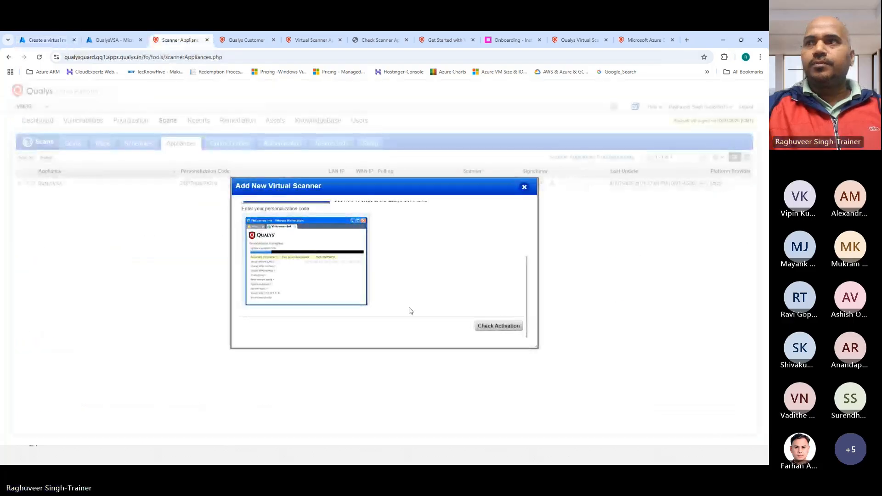
{"action": "scroll", "coordinate": [368, 303], "scroll_direction": "up", "scroll_amount": 4}
{"action": "right_click", "coordinate": [303, 289]}
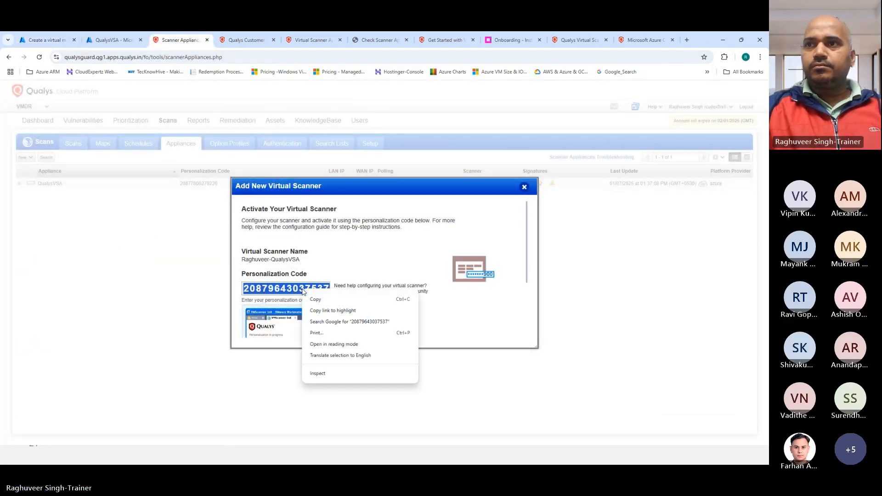
{"action": "left_click", "coordinate": [318, 298]}
{"action": "left_click", "coordinate": [51, 41]}
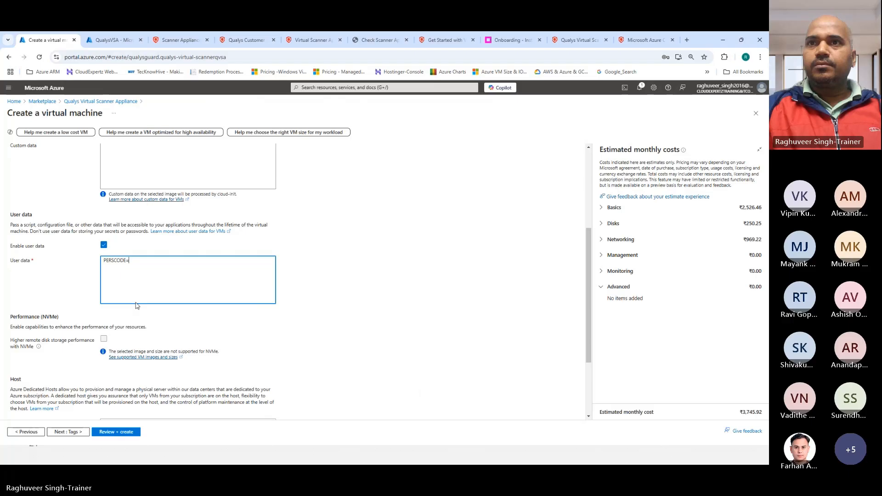
{"action": "key", "text": "ctrl+v"}
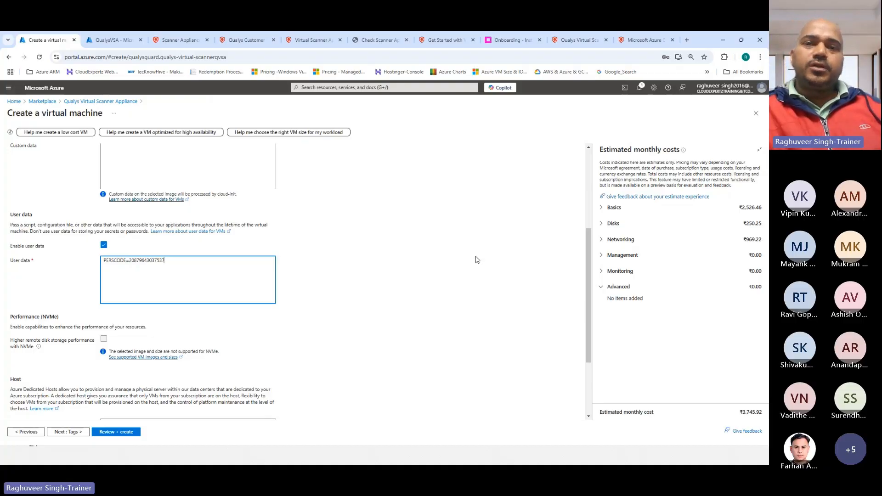
Compare against the existing QualysVSA VM's user data and verify the end of the entry
{"action": "left_click", "coordinate": [186, 41]}
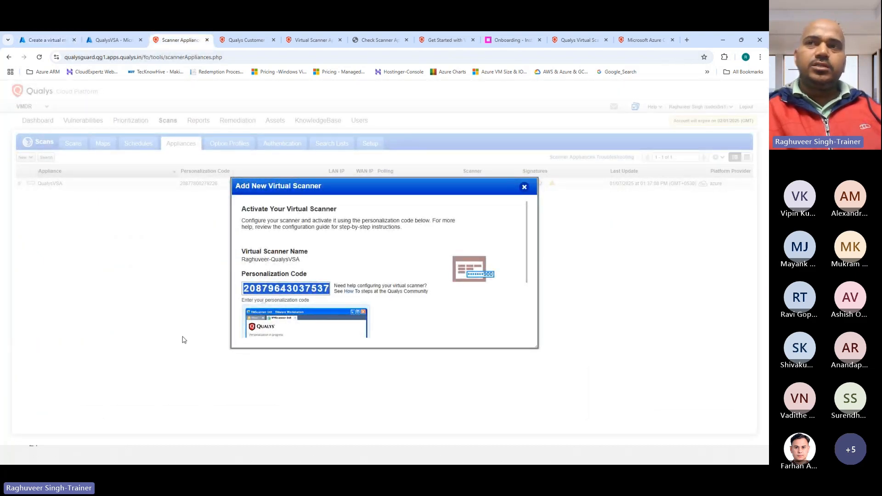
{"action": "scroll", "coordinate": [335, 272], "scroll_direction": "down", "scroll_amount": 2}
{"action": "scroll", "coordinate": [335, 272], "scroll_direction": "up", "scroll_amount": 2}
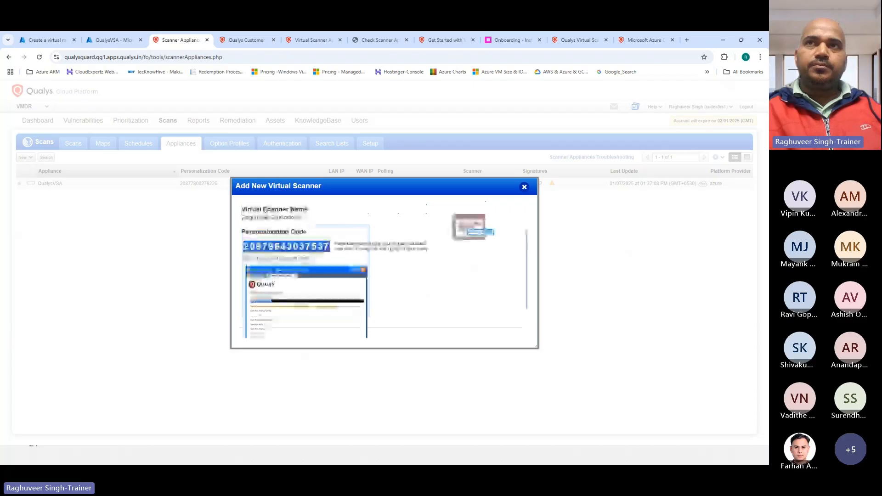
{"action": "left_click", "coordinate": [114, 41]}
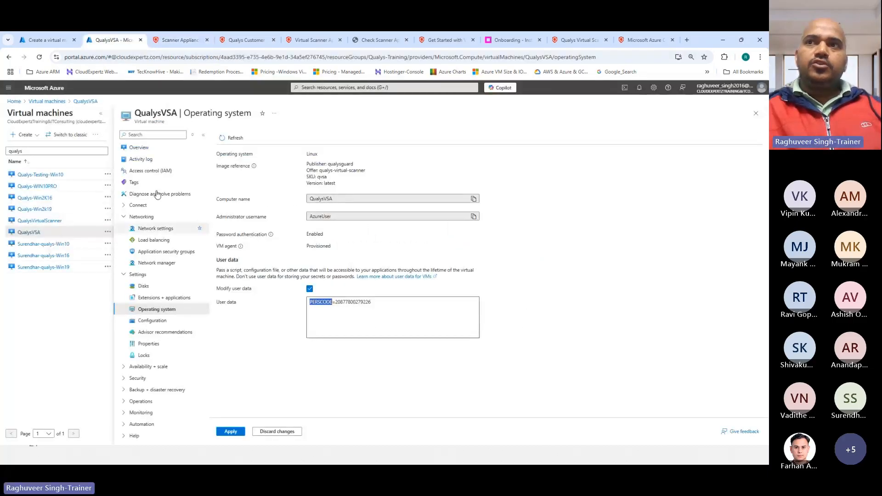
{"action": "left_click", "coordinate": [51, 41]}
{"action": "scroll", "coordinate": [160, 349], "scroll_direction": "down", "scroll_amount": 2}
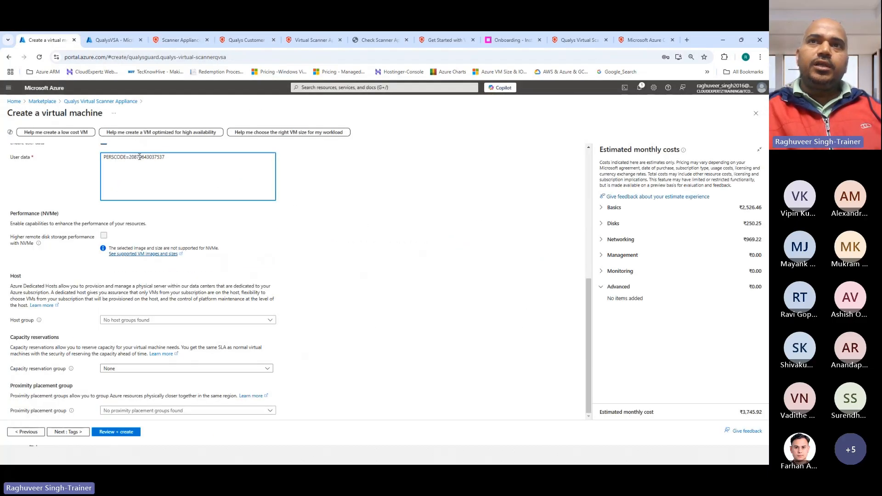
{"action": "scroll", "coordinate": [157, 209], "scroll_direction": "up", "scroll_amount": 1}
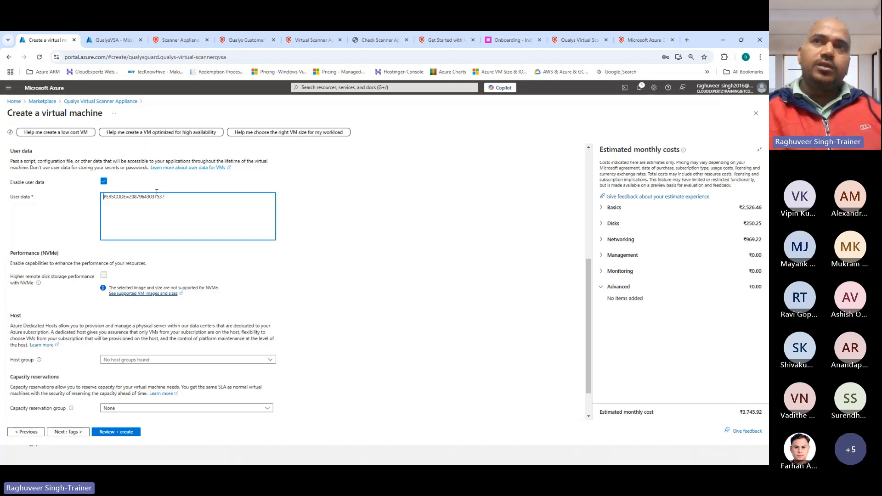
{"action": "left_click", "coordinate": [184, 198]}
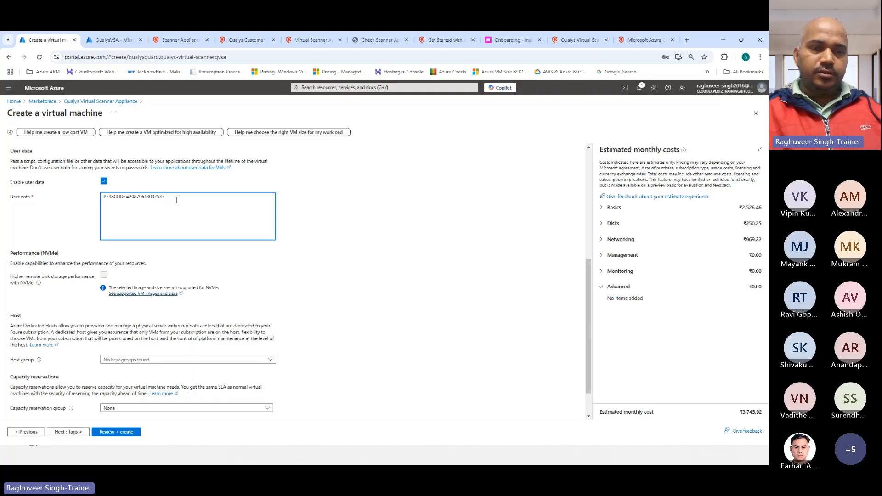
{"action": "scroll", "coordinate": [169, 180], "scroll_direction": "down", "scroll_amount": 1}
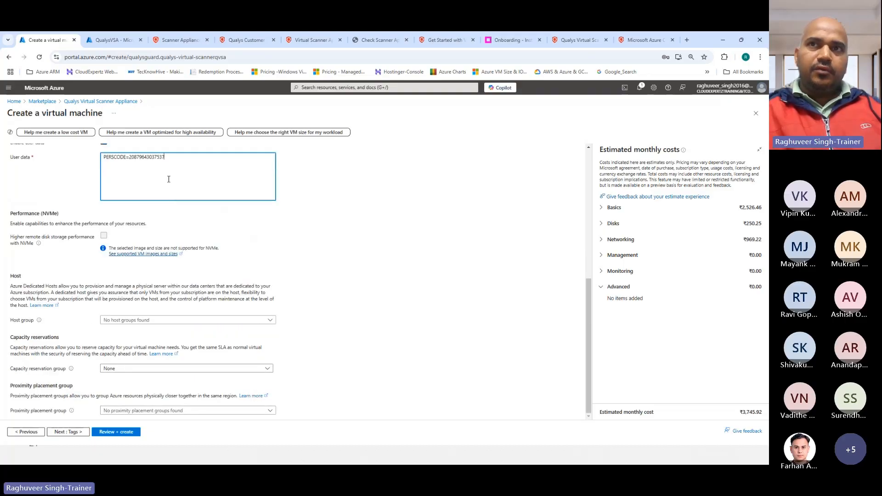
Submit the scanner VM via Review + create and check the Qualys activation dialog
{"action": "left_click", "coordinate": [121, 432]}
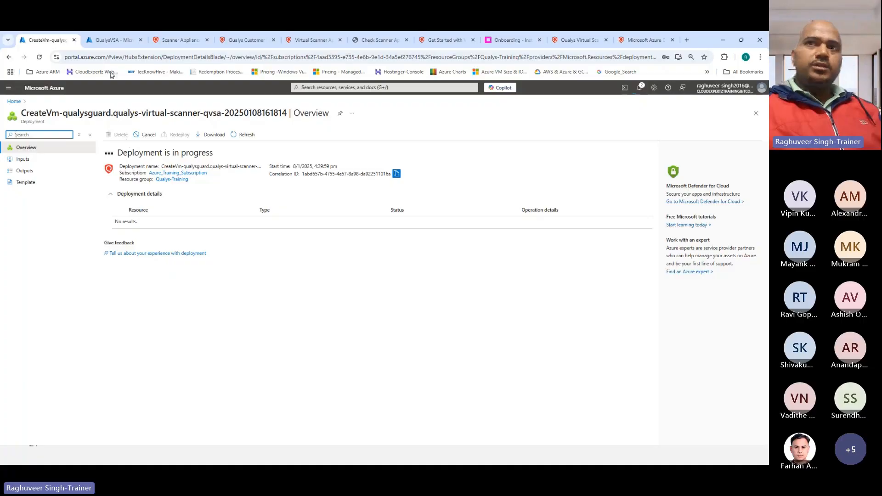
{"action": "left_click", "coordinate": [164, 41]}
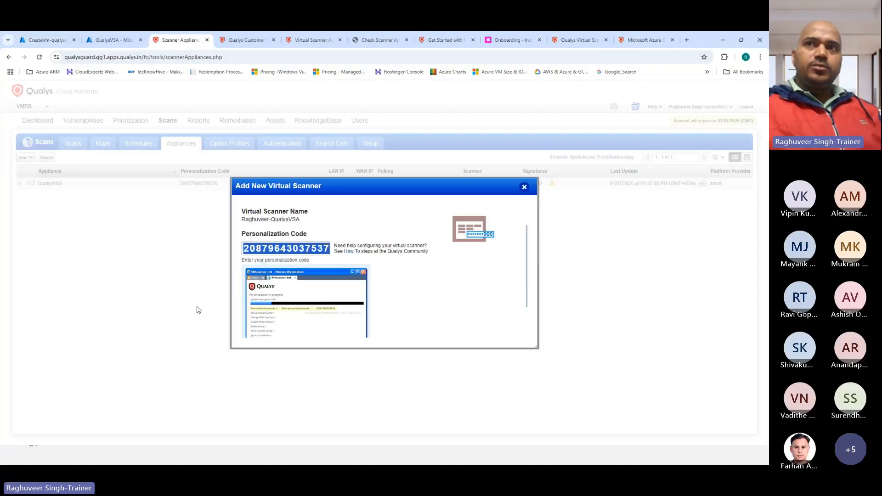
{"action": "scroll", "coordinate": [303, 254], "scroll_direction": "down", "scroll_amount": 2}
{"action": "scroll", "coordinate": [304, 259], "scroll_direction": "up", "scroll_amount": 4}
{"action": "scroll", "coordinate": [305, 265], "scroll_direction": "down", "scroll_amount": 4}
{"action": "scroll", "coordinate": [305, 264], "scroll_direction": "down", "scroll_amount": 1}
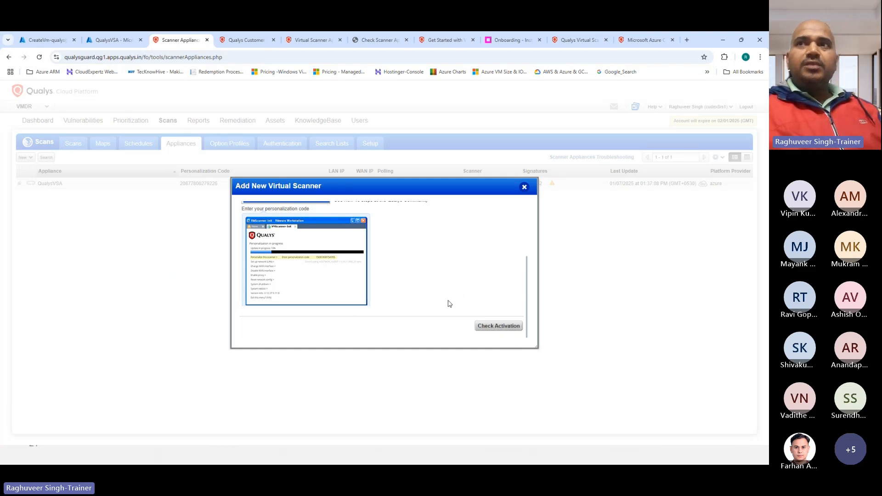
{"action": "scroll", "coordinate": [416, 297], "scroll_direction": "up", "scroll_amount": 5}
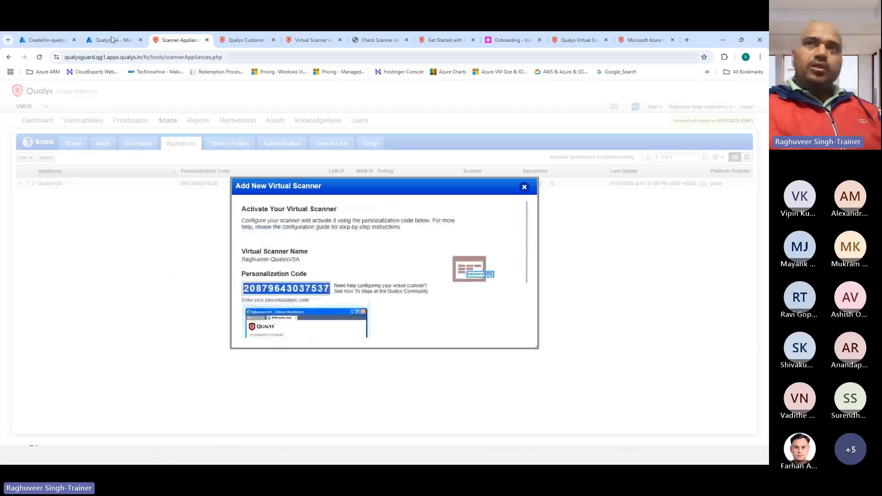
Monitor the Azure deployment progress alongside the Qualys activation dialog until network resources are created
{"action": "left_click", "coordinate": [46, 40]}
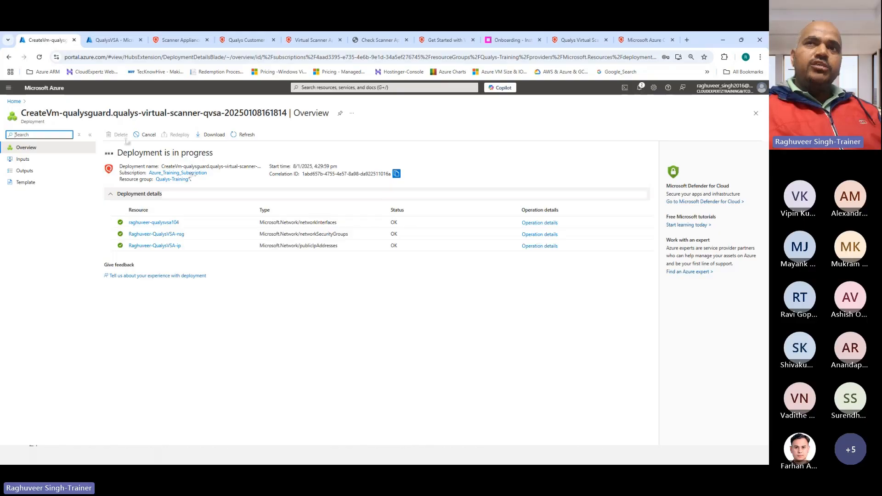
{"action": "left_click", "coordinate": [163, 41]}
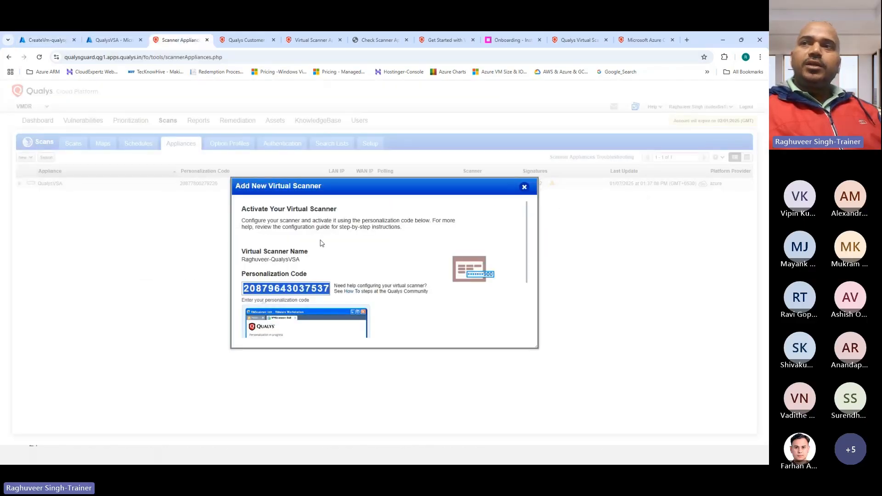
{"action": "scroll", "coordinate": [322, 244], "scroll_direction": "down", "scroll_amount": 5}
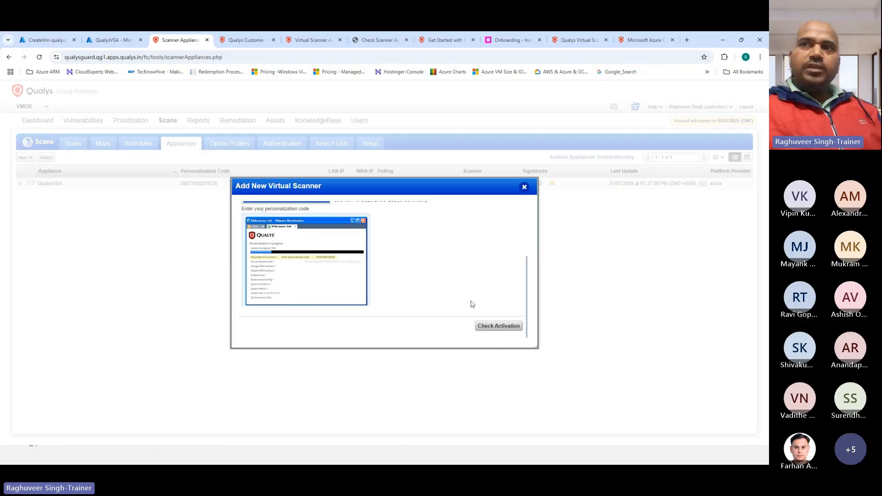
{"action": "scroll", "coordinate": [401, 229], "scroll_direction": "up", "scroll_amount": 1}
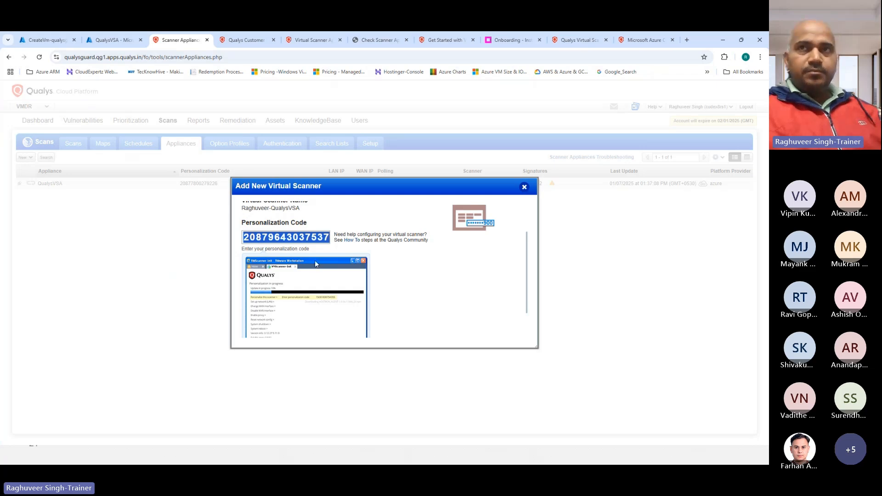
{"action": "left_click", "coordinate": [30, 39]}
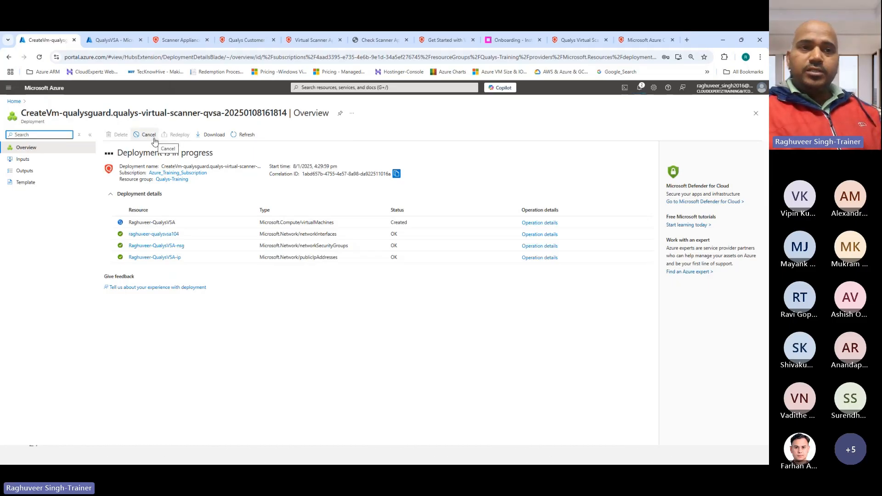
{"action": "left_click", "coordinate": [176, 42]}
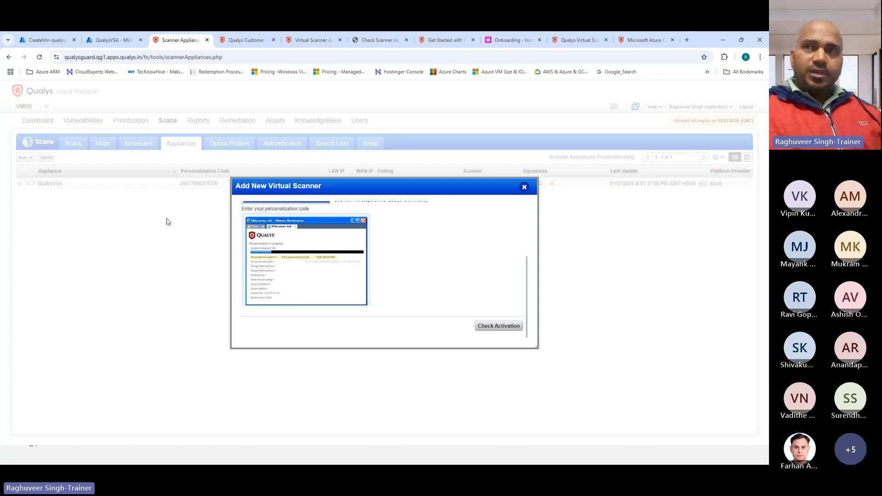
{"action": "scroll", "coordinate": [277, 234], "scroll_direction": "up", "scroll_amount": 3}
{"action": "scroll", "coordinate": [349, 258], "scroll_direction": "down", "scroll_amount": 3}
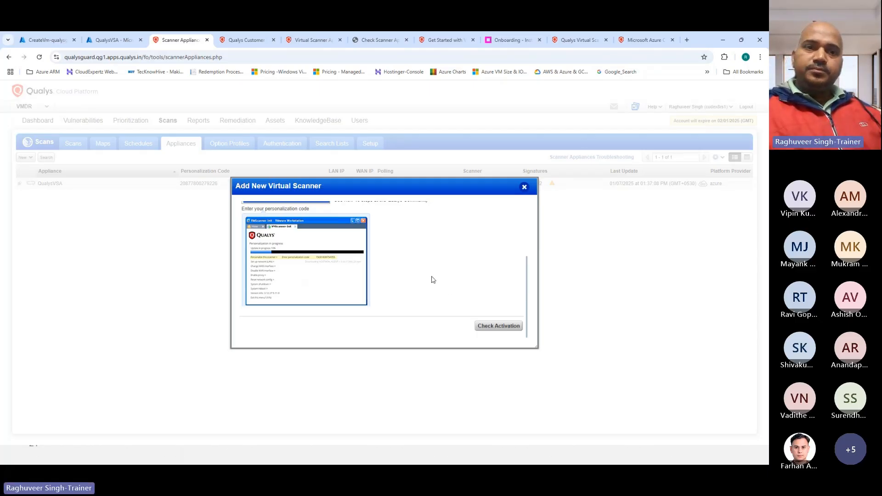
{"action": "scroll", "coordinate": [432, 279], "scroll_direction": "up", "scroll_amount": 2}
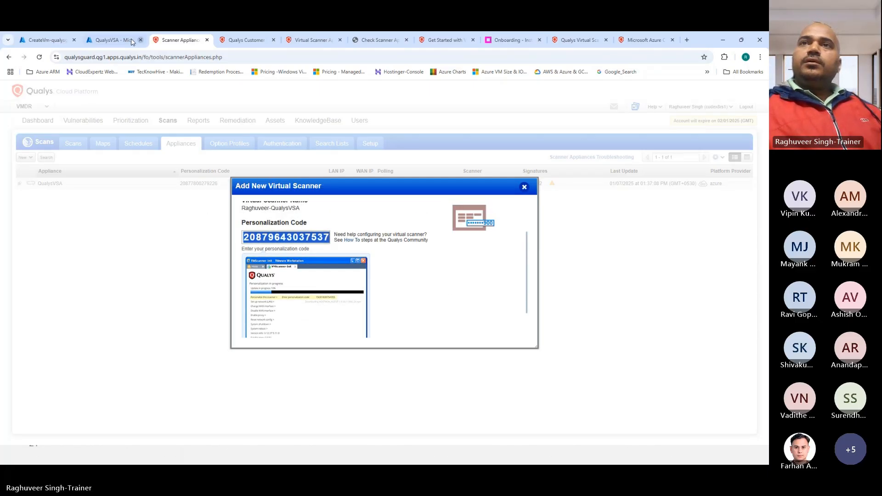
{"action": "left_click", "coordinate": [43, 40]}
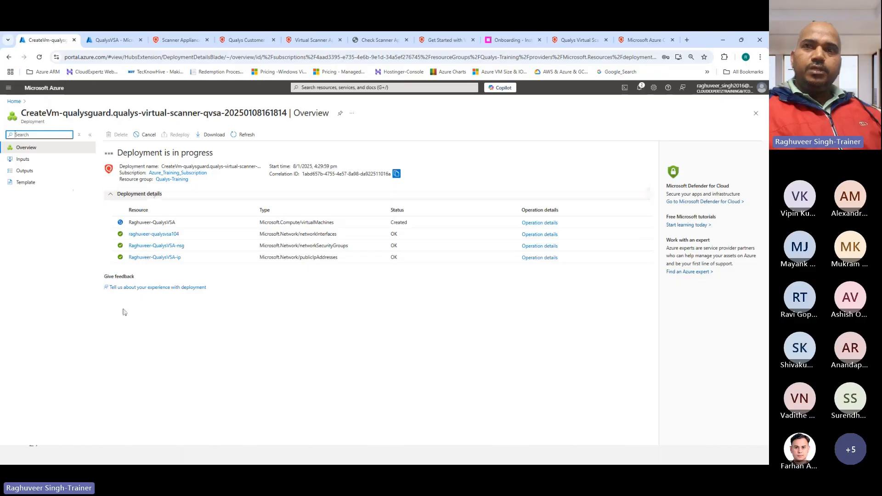
{"action": "left_click", "coordinate": [159, 39]}
{"action": "scroll", "coordinate": [416, 309], "scroll_direction": "down", "scroll_amount": 3}
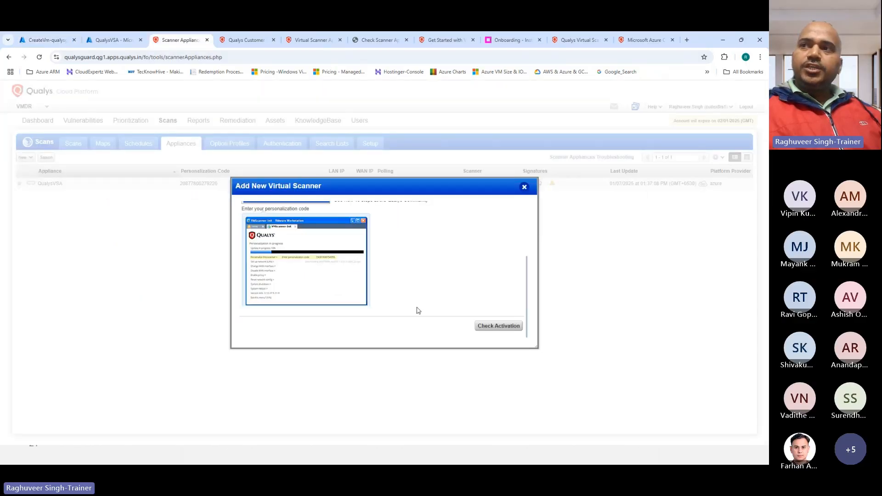
{"action": "left_click", "coordinate": [50, 40]}
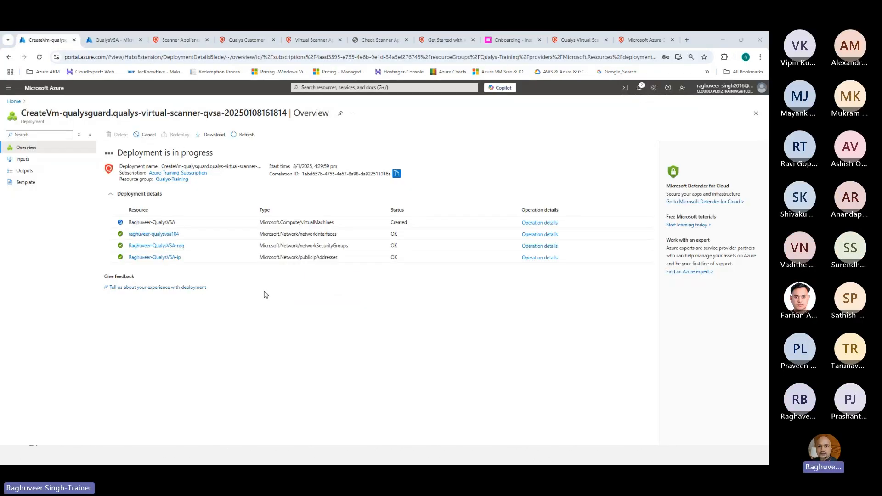
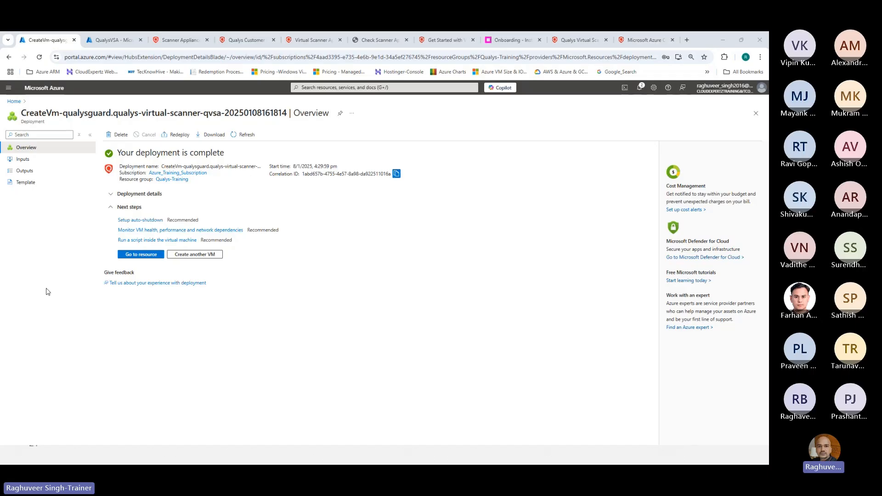
Filter the Azure virtual machine list by the scanner VM's name to show the single Running Qualys scanner
{"action": "left_click", "coordinate": [13, 103]}
{"action": "left_click", "coordinate": [299, 127]}
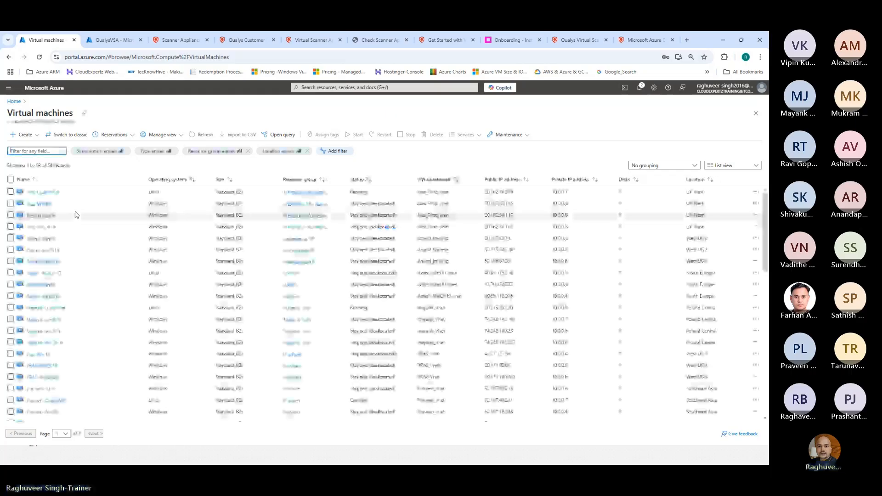
{"action": "left_click", "coordinate": [28, 147]}
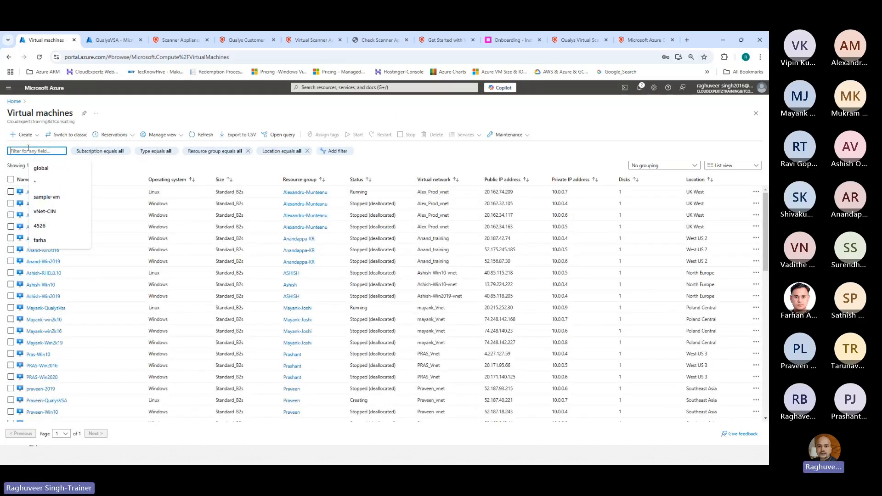
{"action": "type", "text": "raghuveer"}
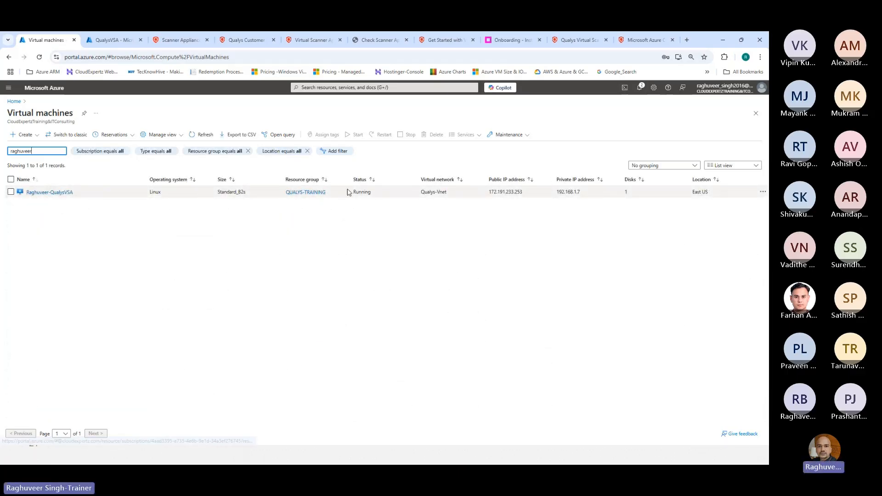
{"action": "left_click_drag", "start_coordinate": [348, 192], "coordinate": [378, 194]}
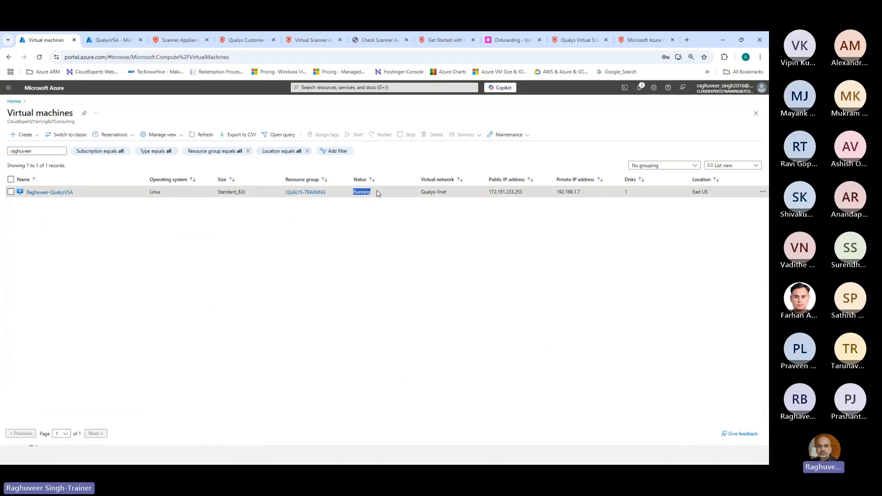
Run Check Activation for the new virtual scanner and follow it connecting and updating scanner software
{"action": "left_click", "coordinate": [171, 41]}
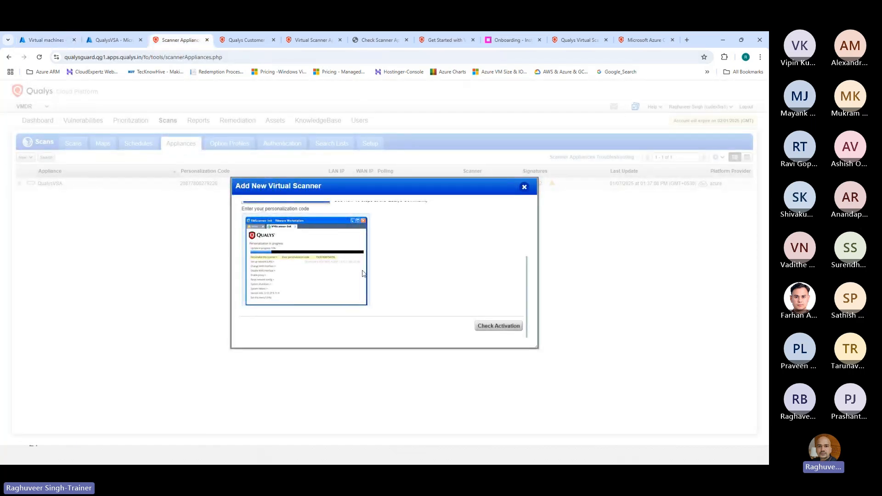
{"action": "left_click", "coordinate": [492, 327]}
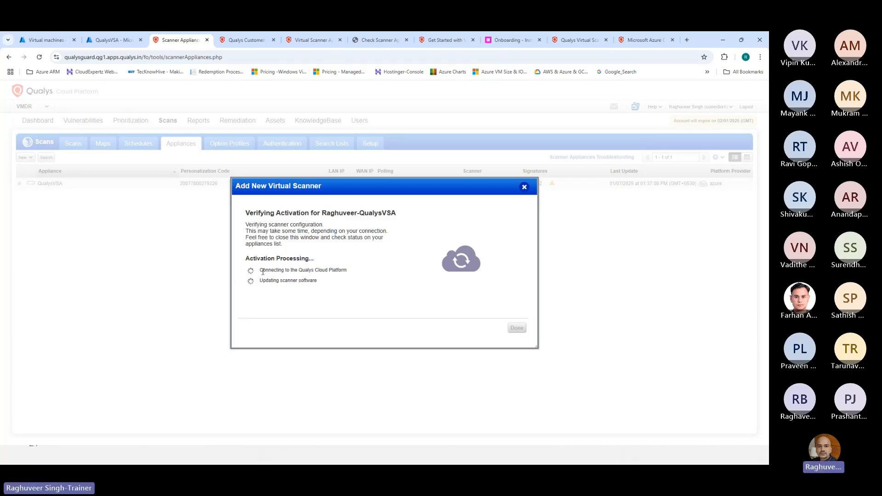
{"action": "left_click_drag", "start_coordinate": [262, 270], "coordinate": [347, 270]}
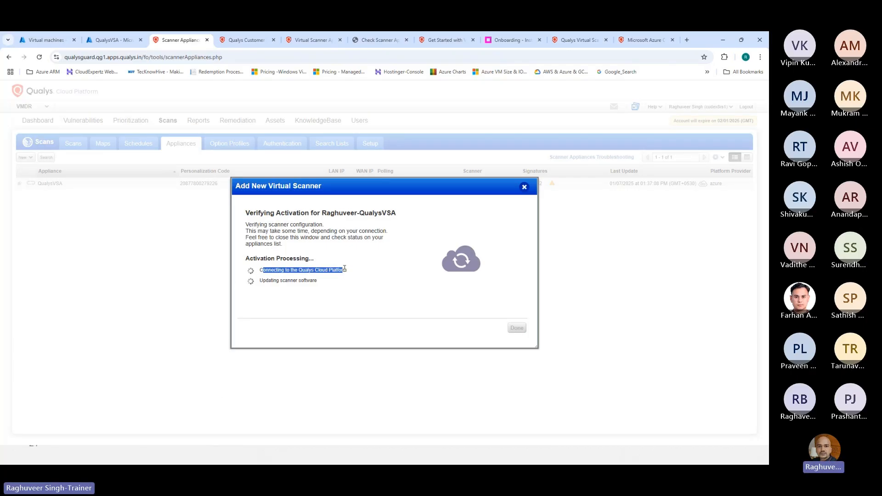
{"action": "left_click_drag", "start_coordinate": [260, 281], "coordinate": [314, 282]}
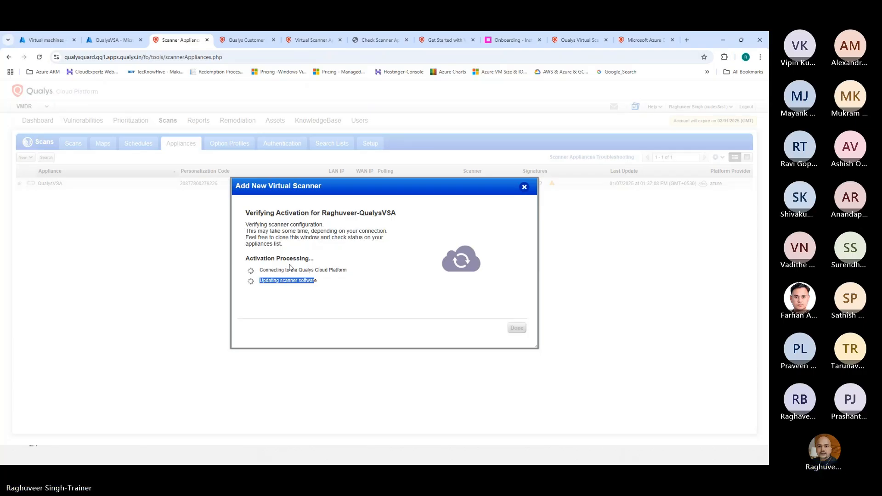
{"action": "left_click", "coordinate": [272, 297]}
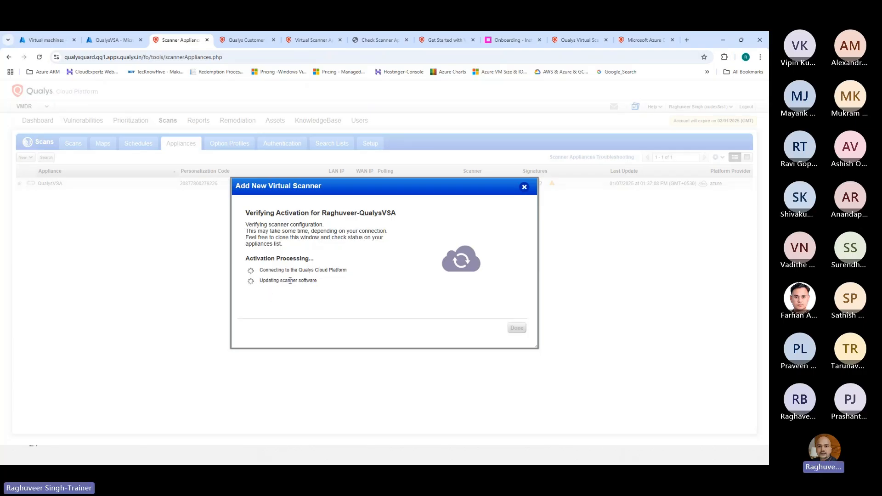
{"action": "left_click_drag", "start_coordinate": [263, 281], "coordinate": [317, 279]}
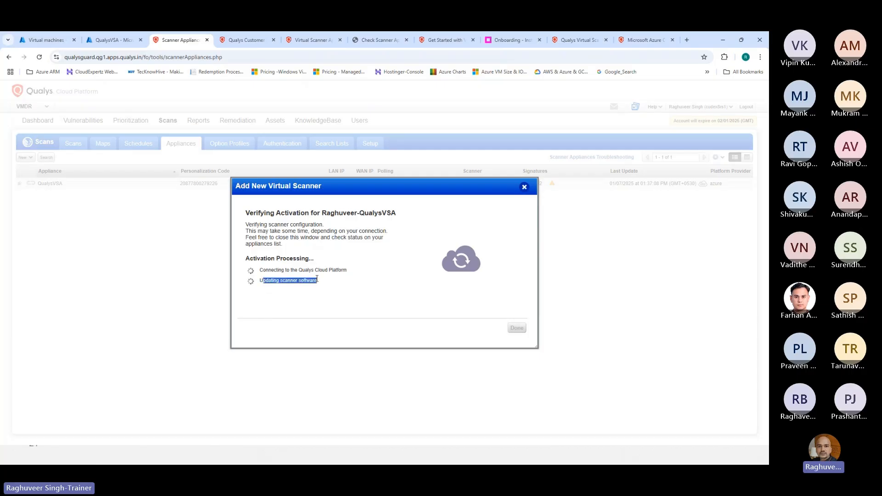
{"action": "left_click", "coordinate": [312, 310]}
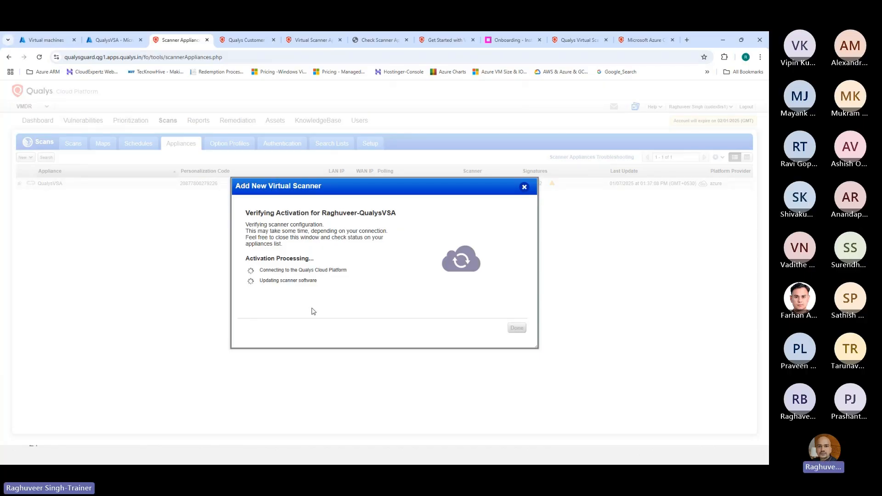
{"action": "left_click", "coordinate": [51, 40]}
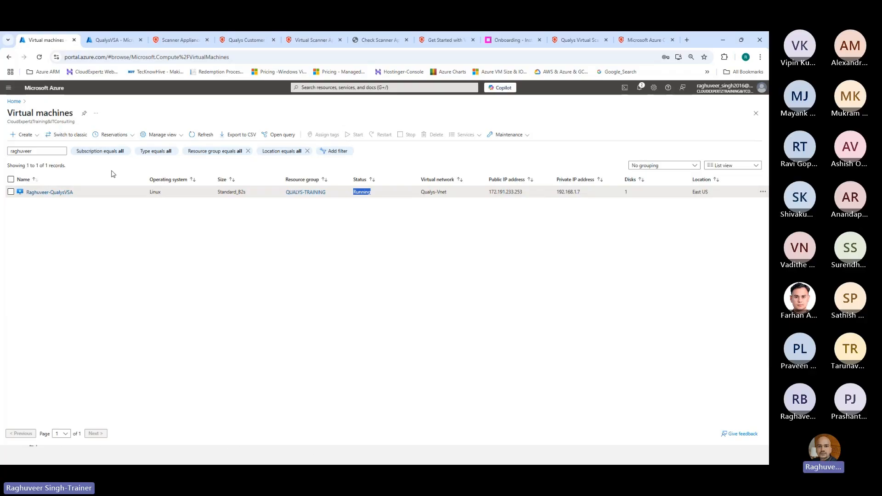
Open the scanner VM's Network settings to see its private IP and inbound SSH port 22 rule
{"action": "left_click", "coordinate": [49, 193]}
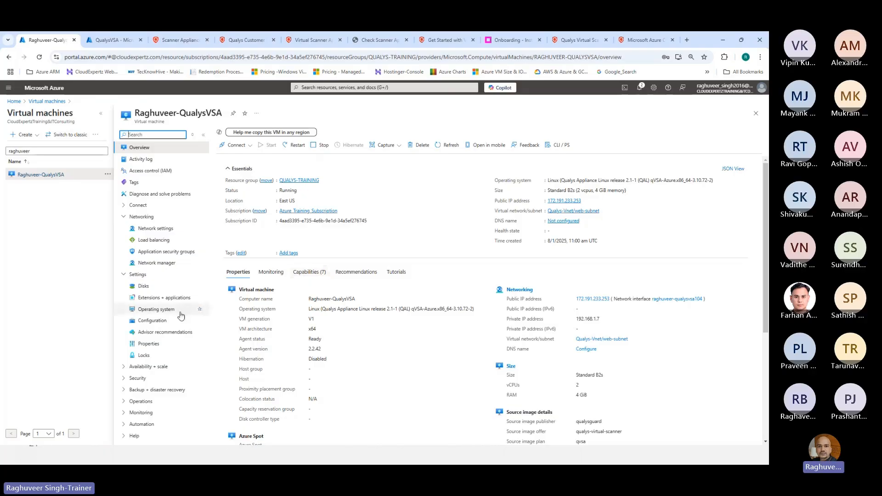
{"action": "left_click", "coordinate": [150, 230]}
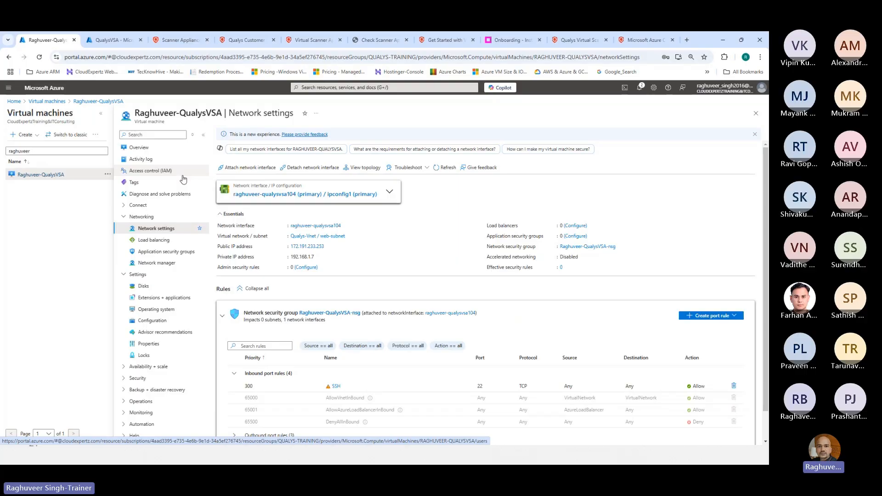
Expand and review the scanner VM's three outbound port rules
{"action": "scroll", "coordinate": [251, 221], "scroll_direction": "down", "scroll_amount": 1}
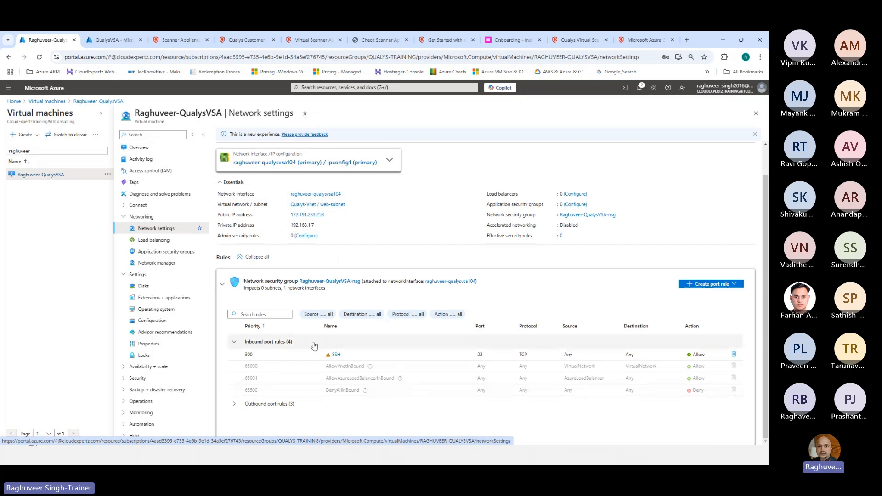
{"action": "left_click", "coordinate": [234, 410]}
{"action": "scroll", "coordinate": [280, 350], "scroll_direction": "down", "scroll_amount": 1}
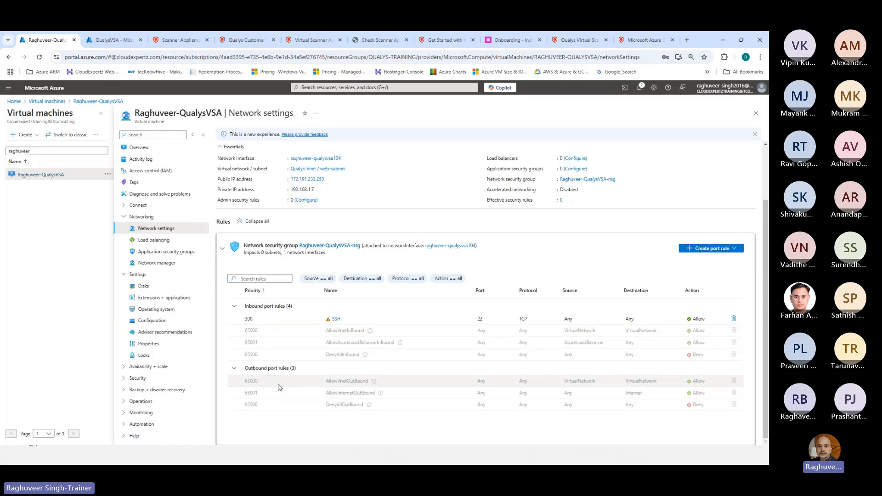
{"action": "left_click_drag", "start_coordinate": [327, 393], "coordinate": [736, 393]}
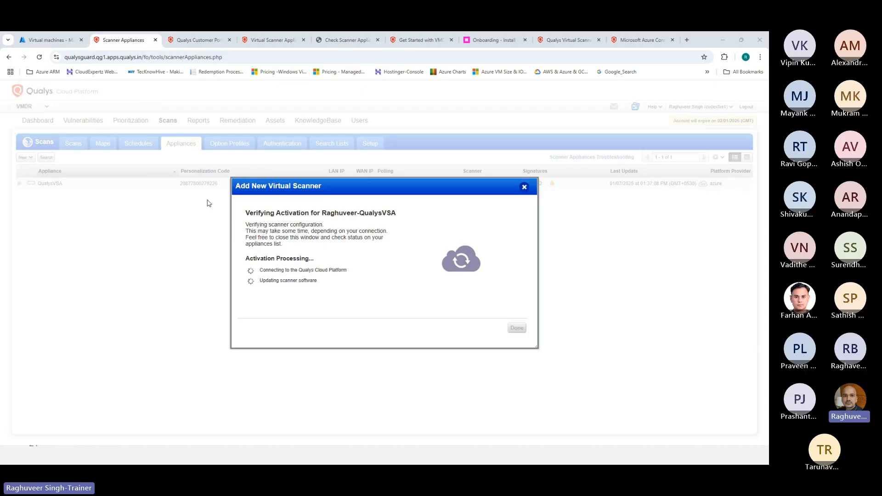
Move the activation dialog aside to confirm the appliance is Connected with LAN IP 192.168.1.7
{"action": "left_click_drag", "start_coordinate": [335, 190], "coordinate": [336, 245]}
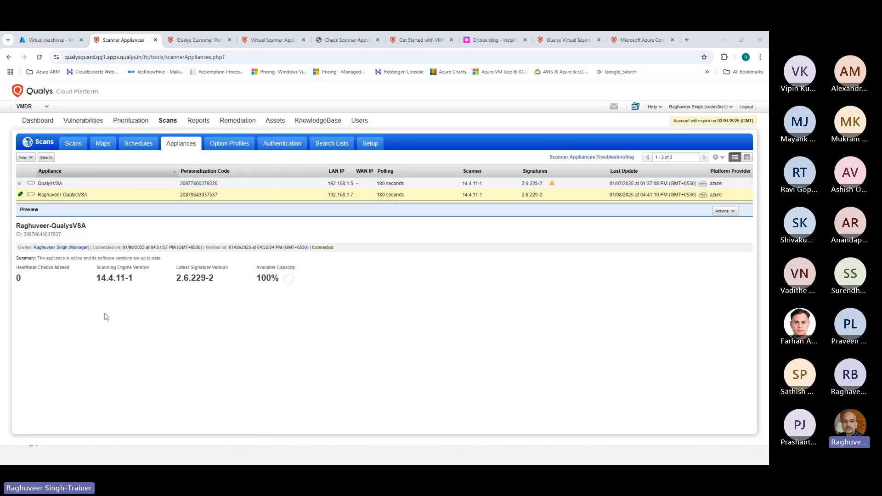
{"action": "left_click", "coordinate": [49, 40]}
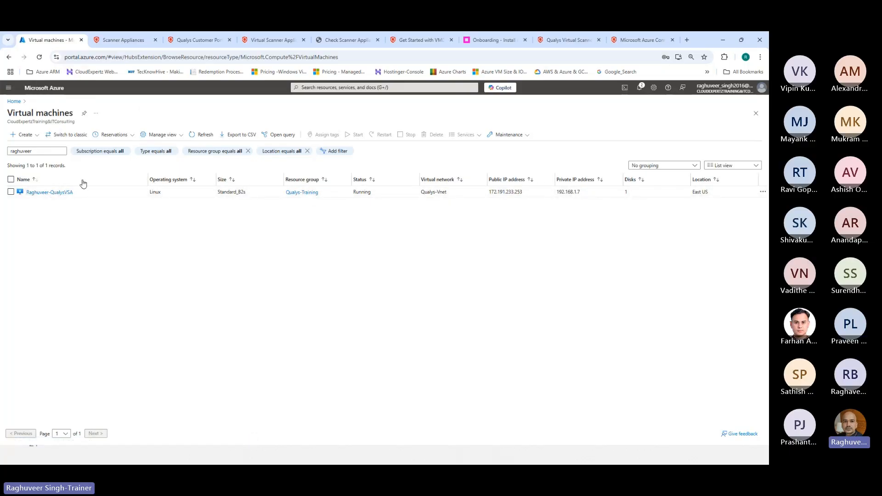
Open the scanner VM's Operating system settings and enable 'Modify user data' to edit the personalization code
{"action": "left_click", "coordinate": [10, 192]}
{"action": "left_click", "coordinate": [33, 192]}
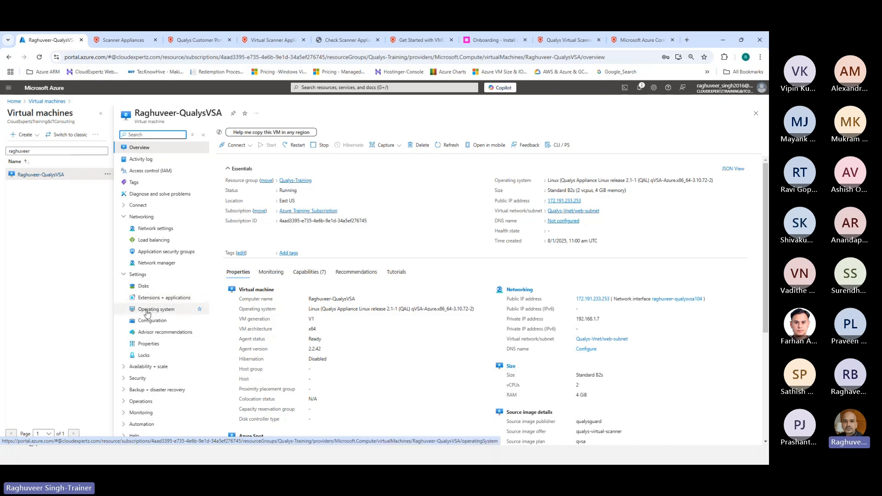
{"action": "left_click", "coordinate": [147, 314]}
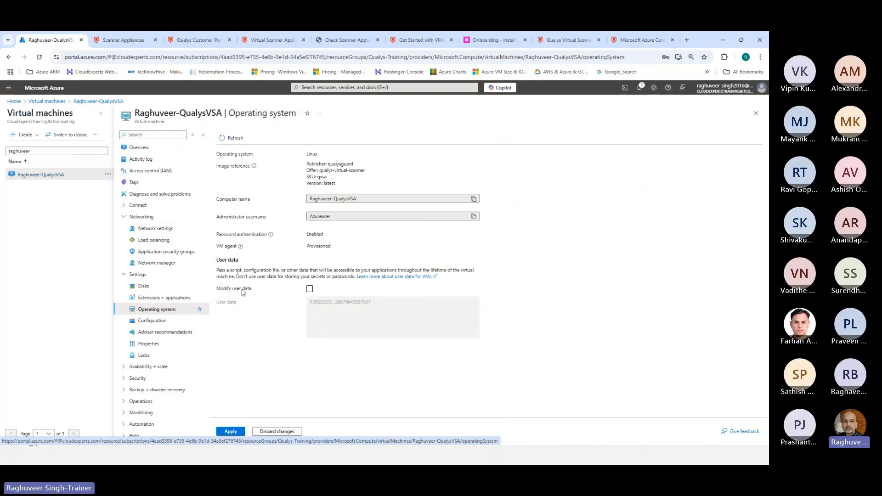
{"action": "left_click", "coordinate": [310, 289]}
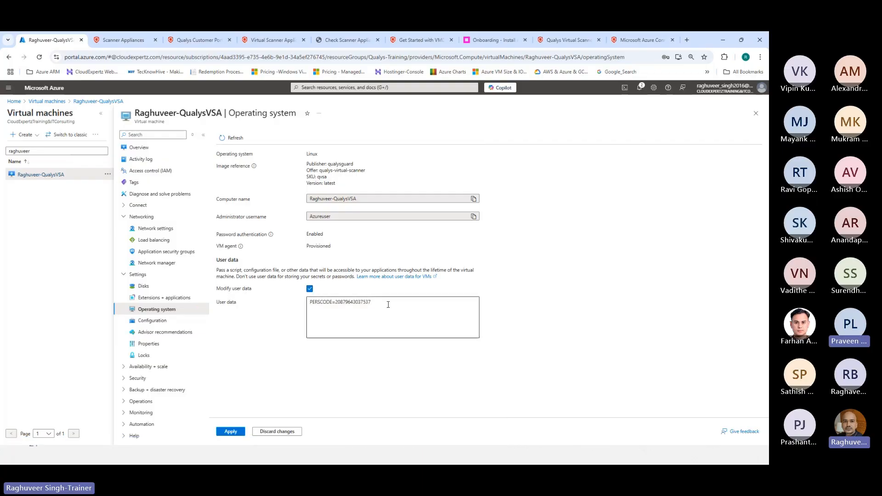
{"action": "left_click", "coordinate": [392, 312]}
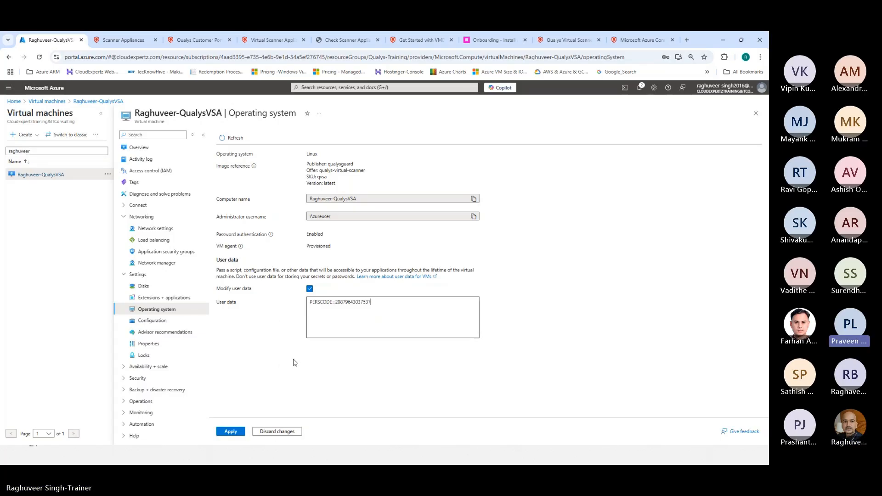
{"action": "key", "text": "ctrl+Tab"}
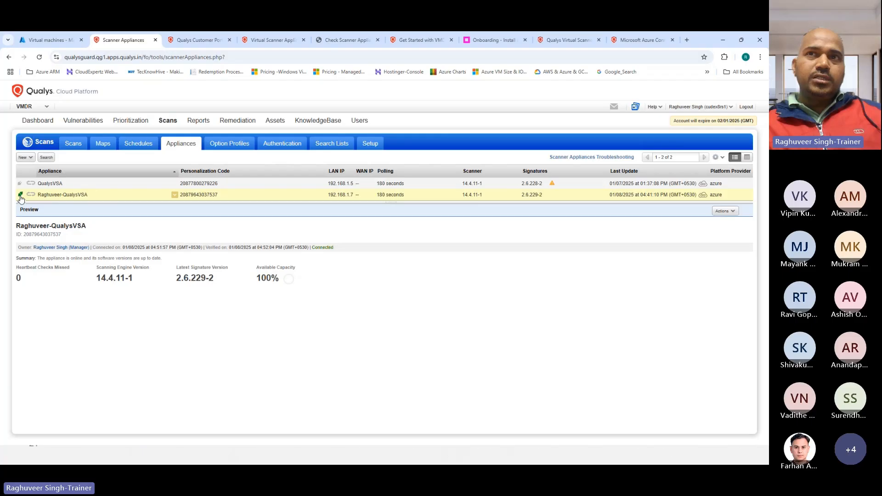
Check the second appliance's status icon to see it is not connected or up to date
{"action": "mouse_move", "coordinate": [19, 188]}
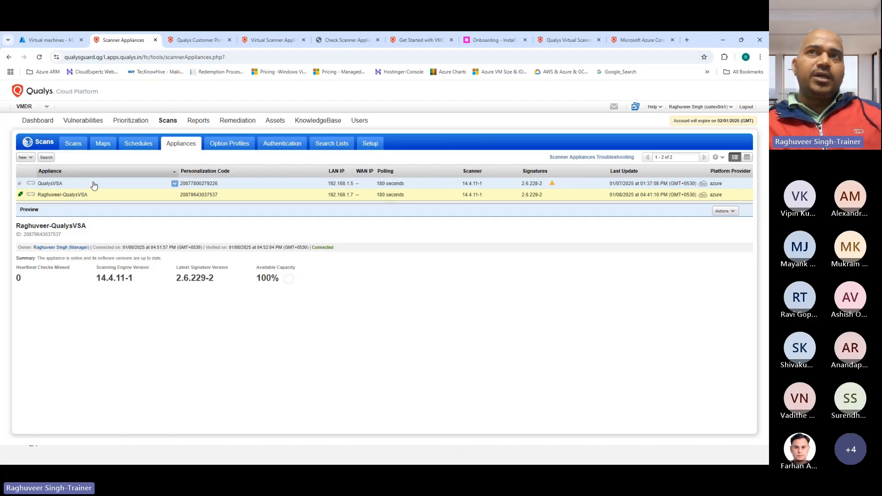
{"action": "left_click", "coordinate": [46, 40]}
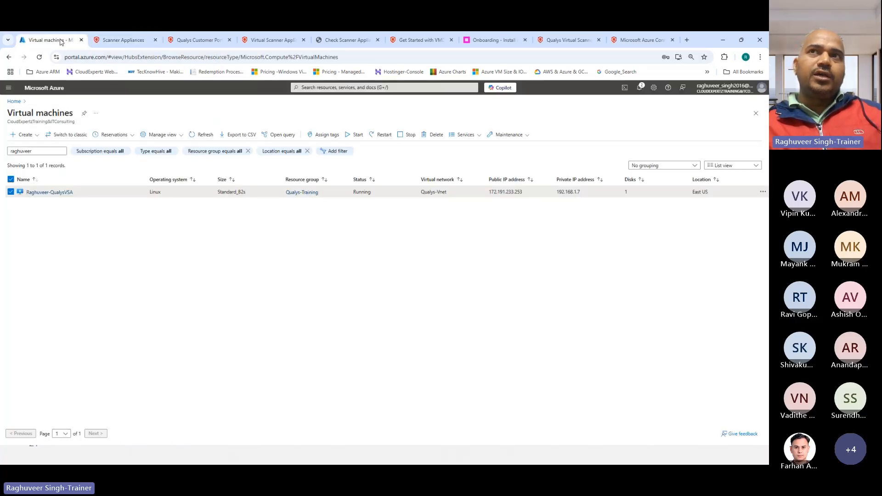
Filter the VM list by 'qualysvsa' and select only the stopped (deallocated) QualysVSA machine
{"action": "double_click", "coordinate": [41, 152]}
{"action": "type", "text": "qua"}
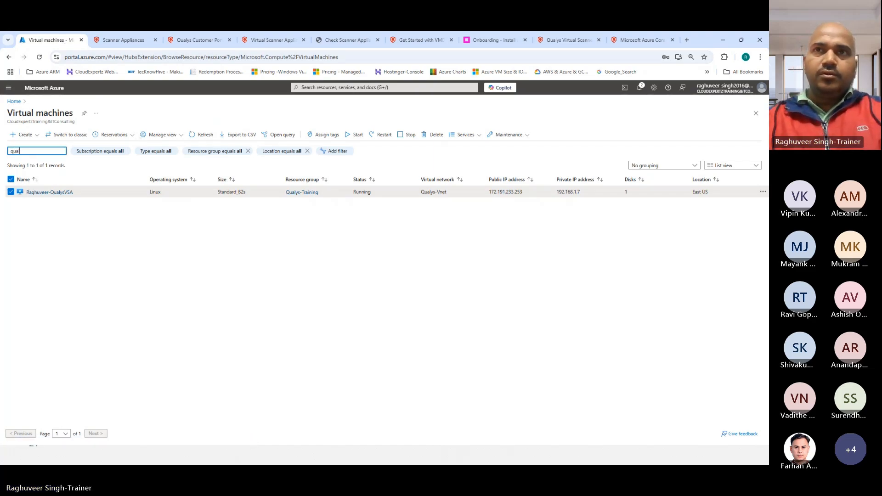
{"action": "type", "text": "l"}
{"action": "key", "text": "BackSpace"}
{"action": "key", "text": "BackSpace"}
{"action": "type", "text": "alysvsa"}
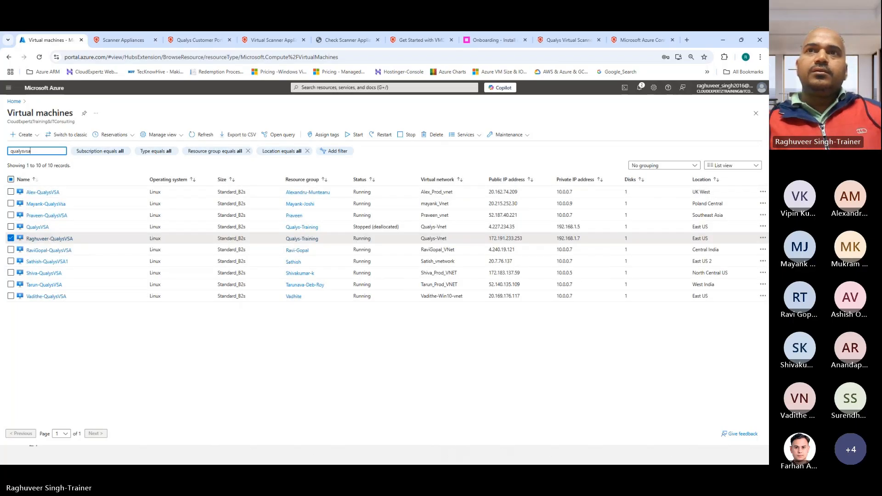
{"action": "left_click", "coordinate": [11, 227]}
{"action": "left_click", "coordinate": [11, 239]}
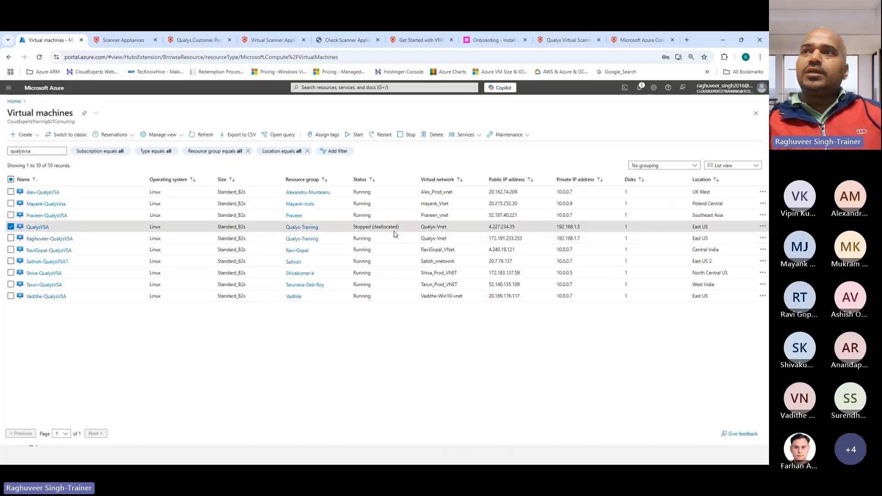
{"action": "left_click_drag", "start_coordinate": [404, 232], "coordinate": [354, 230]}
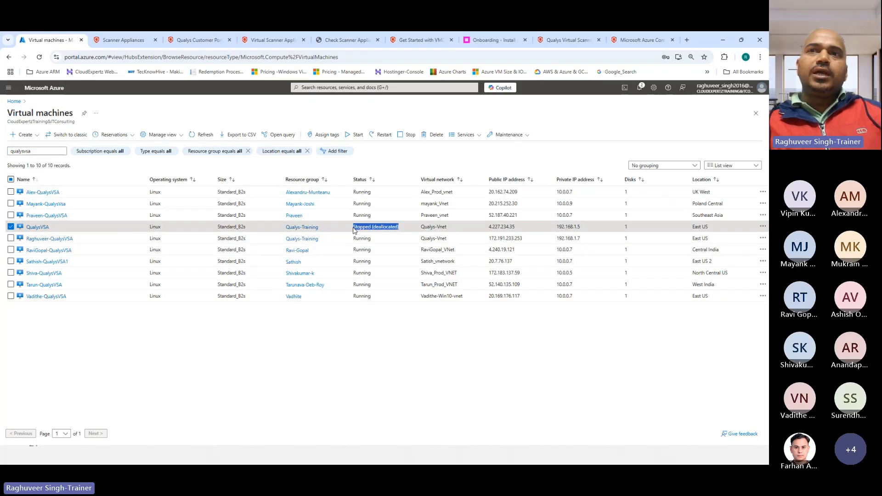
{"action": "left_click", "coordinate": [124, 40]}
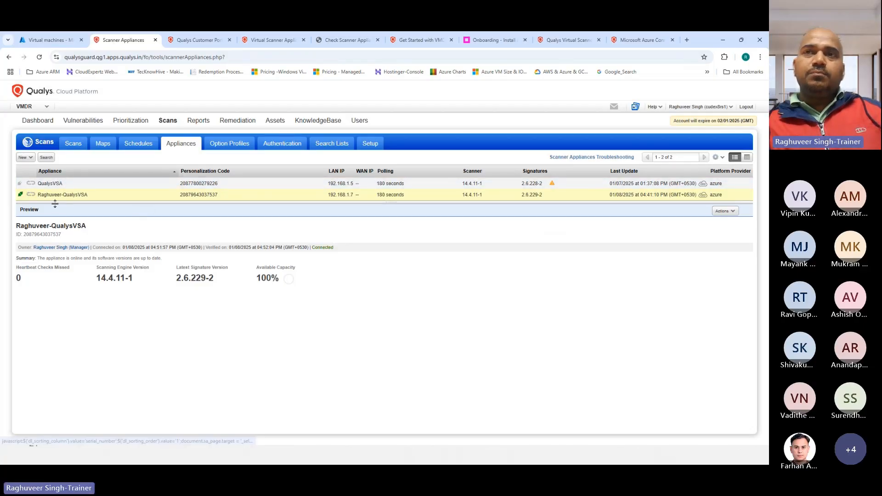
{"action": "left_click_drag", "start_coordinate": [219, 195], "coordinate": [180, 198]}
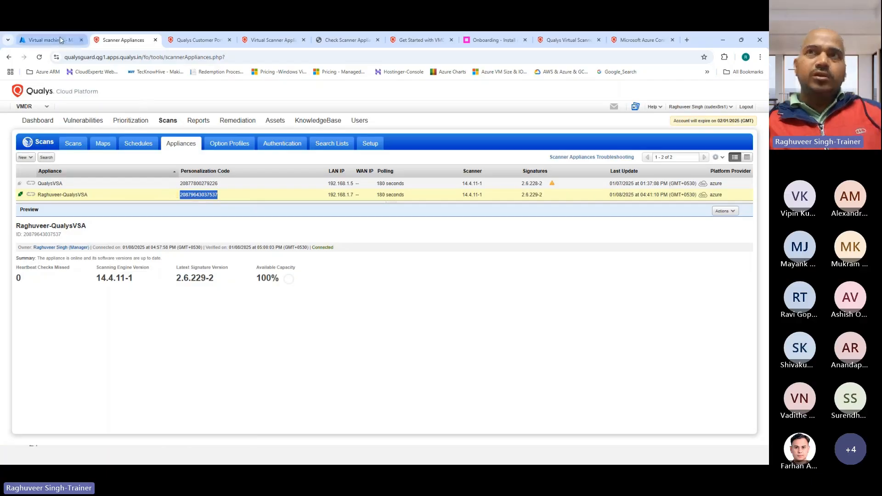
{"action": "left_click", "coordinate": [28, 40]}
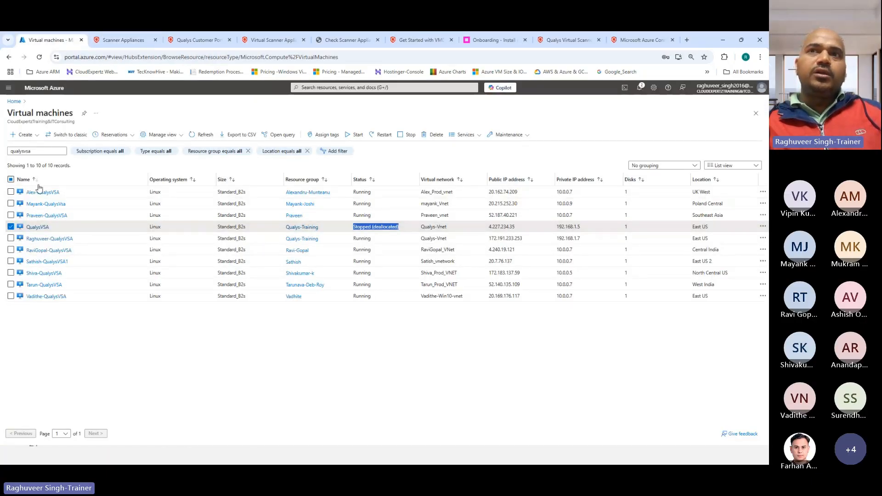
Enable 'Modify user data' on the running appliance VM and highlight its PERSCODE value
{"action": "left_click", "coordinate": [49, 238]}
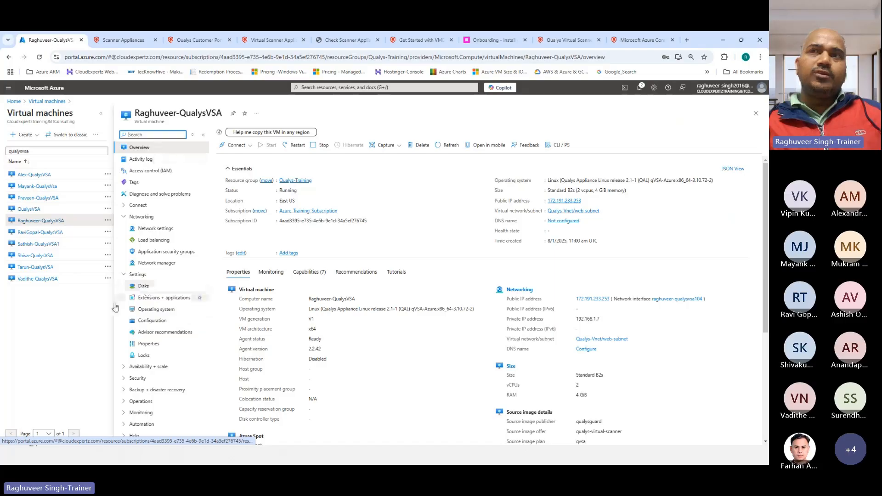
{"action": "left_click", "coordinate": [152, 311]}
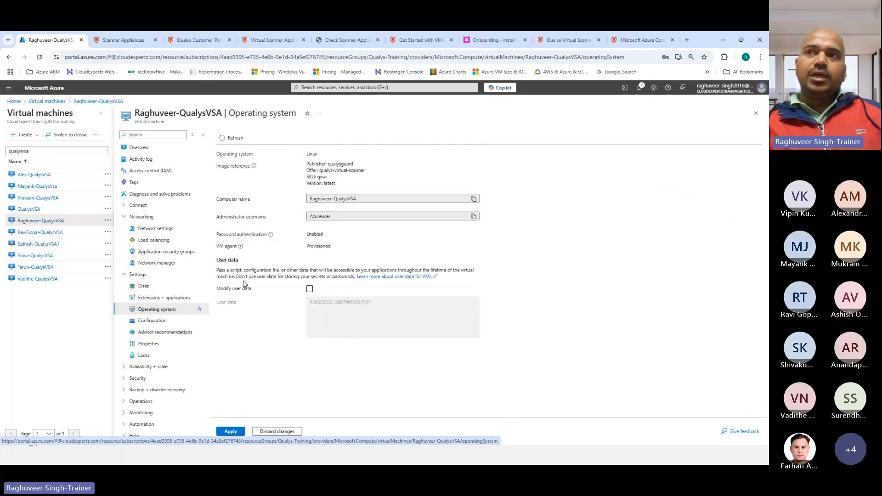
{"action": "left_click", "coordinate": [310, 288]}
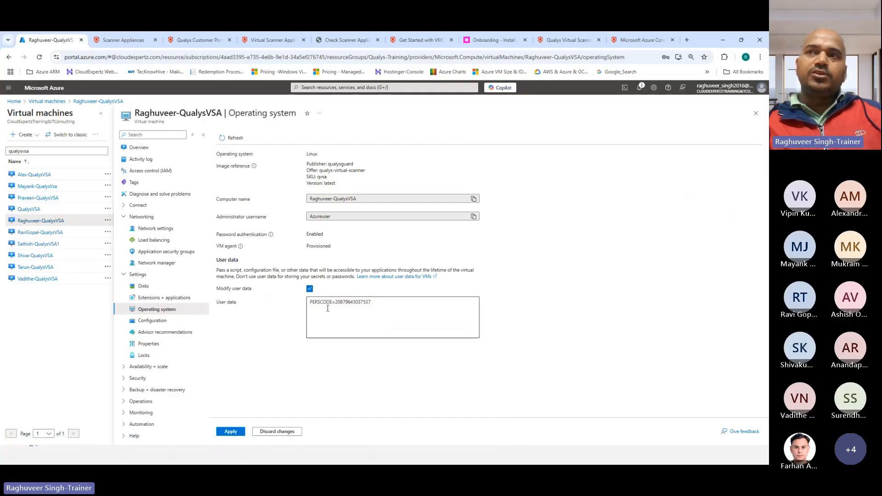
{"action": "left_click_drag", "start_coordinate": [335, 302], "coordinate": [399, 303]}
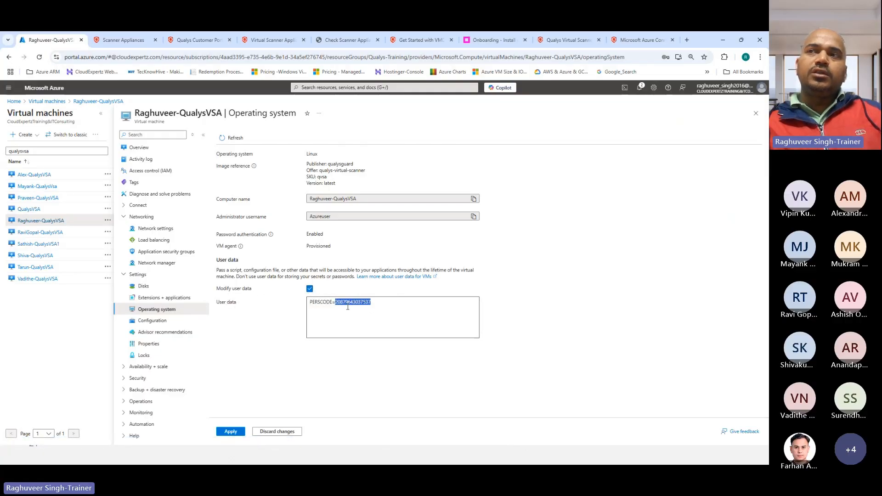
{"action": "left_click", "coordinate": [98, 41]}
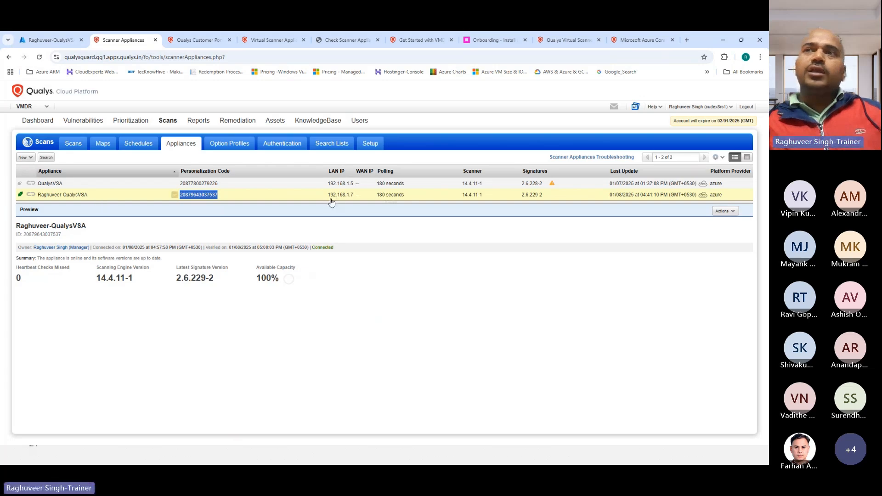
Highlight the Qualys appliance's LAN IP 192.168.1.7 to match it against the Azure VM
{"action": "left_click_drag", "start_coordinate": [329, 198], "coordinate": [353, 201]}
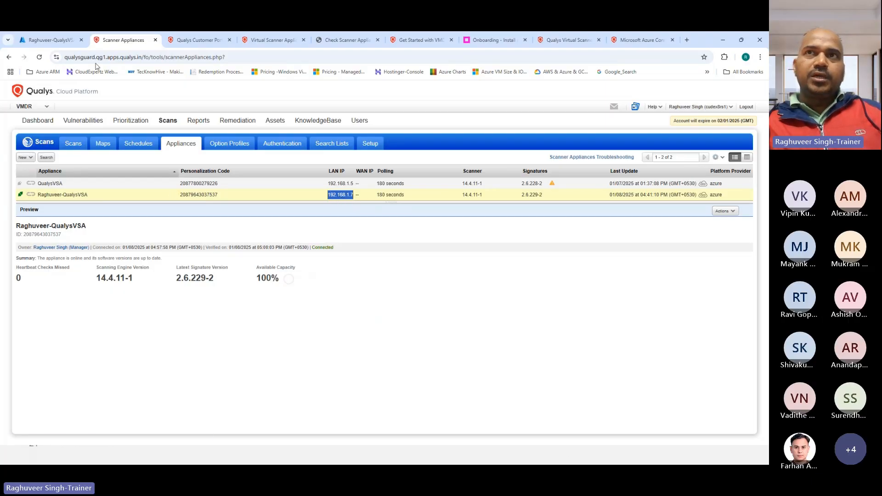
{"action": "left_click", "coordinate": [50, 40]}
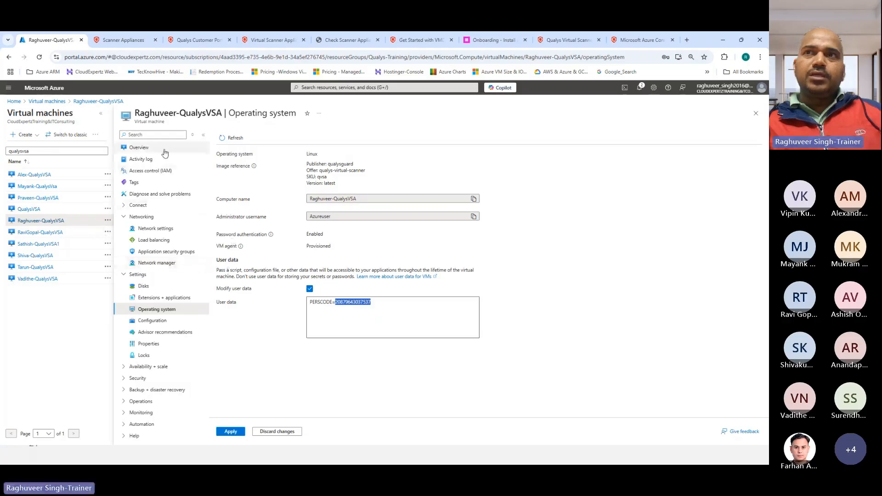
Check the private IP 192.168.1.7 on the Azure VM overview, then go back to Qualys Scanner Appliances
{"action": "left_click", "coordinate": [139, 147]}
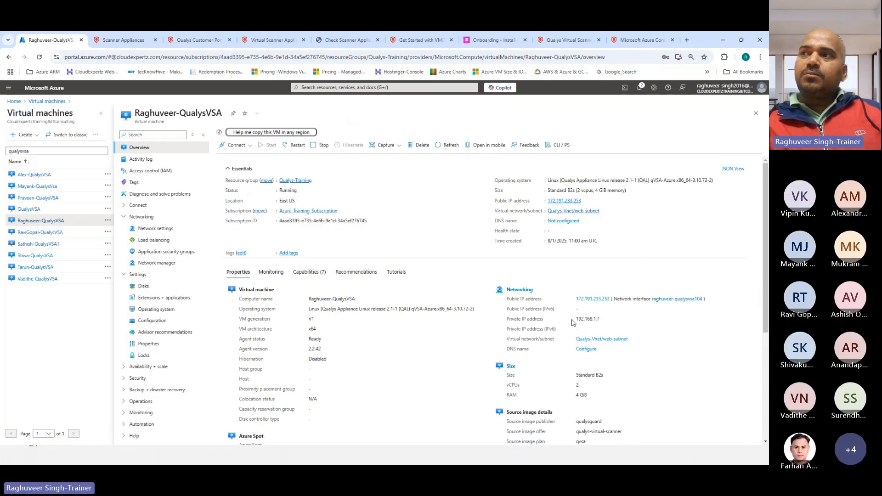
{"action": "left_click_drag", "start_coordinate": [576, 323], "coordinate": [600, 325]}
{"action": "left_click", "coordinate": [123, 40]}
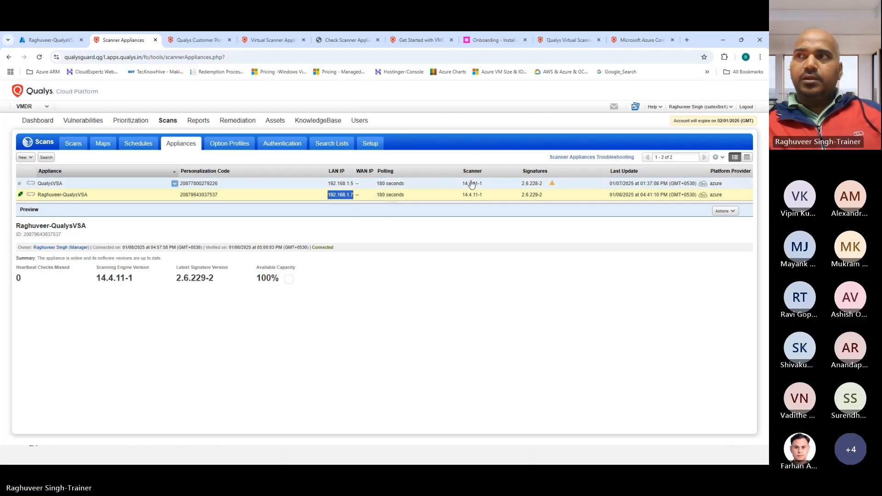
{"action": "left_click_drag", "start_coordinate": [463, 196], "coordinate": [482, 198]}
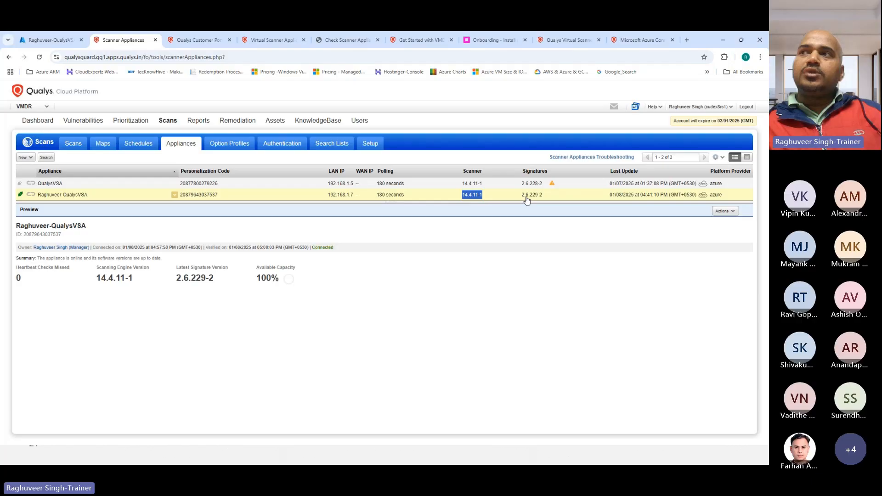
{"action": "left_click_drag", "start_coordinate": [522, 196], "coordinate": [544, 201]}
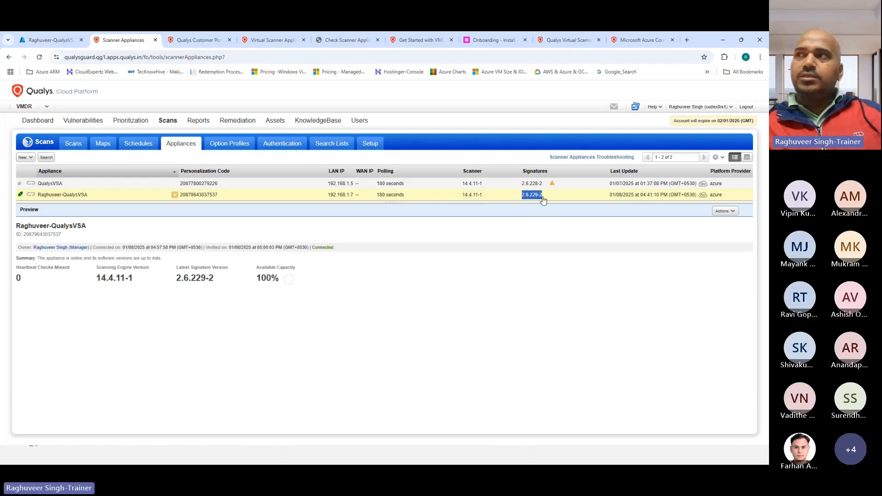
{"action": "left_click_drag", "start_coordinate": [611, 198], "coordinate": [694, 201]}
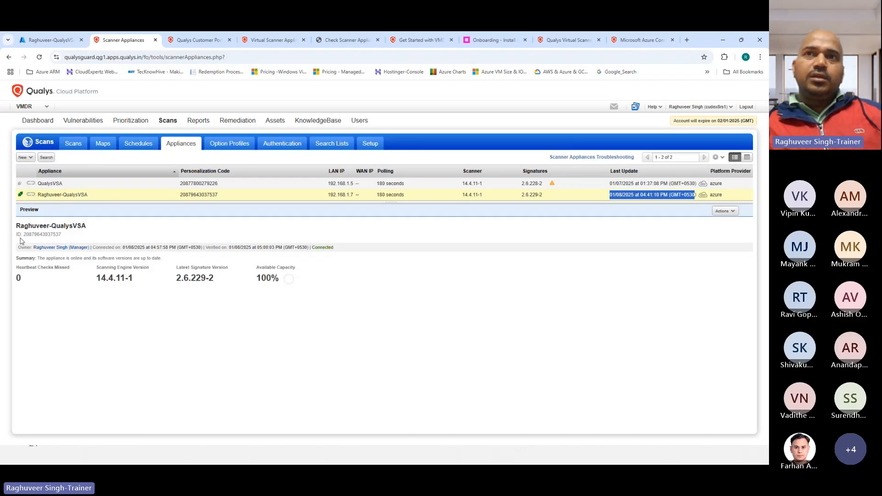
{"action": "left_click_drag", "start_coordinate": [23, 235], "coordinate": [68, 238]}
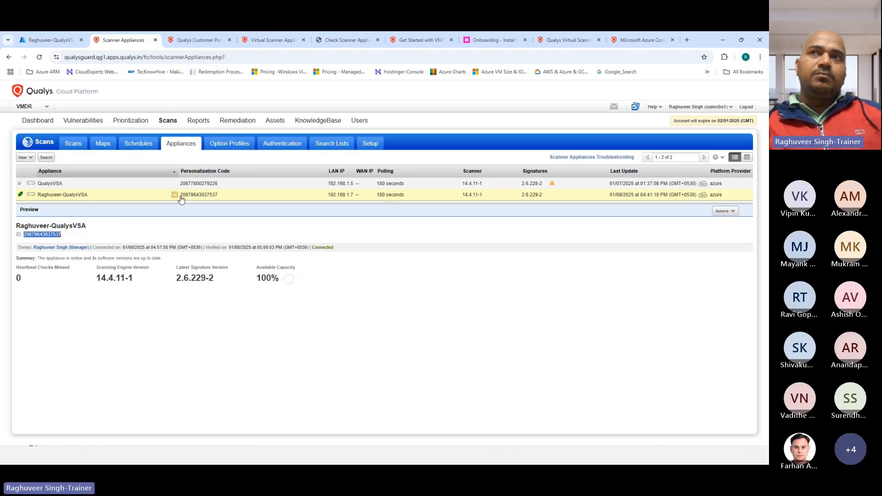
{"action": "left_click_drag", "start_coordinate": [180, 195], "coordinate": [221, 199]}
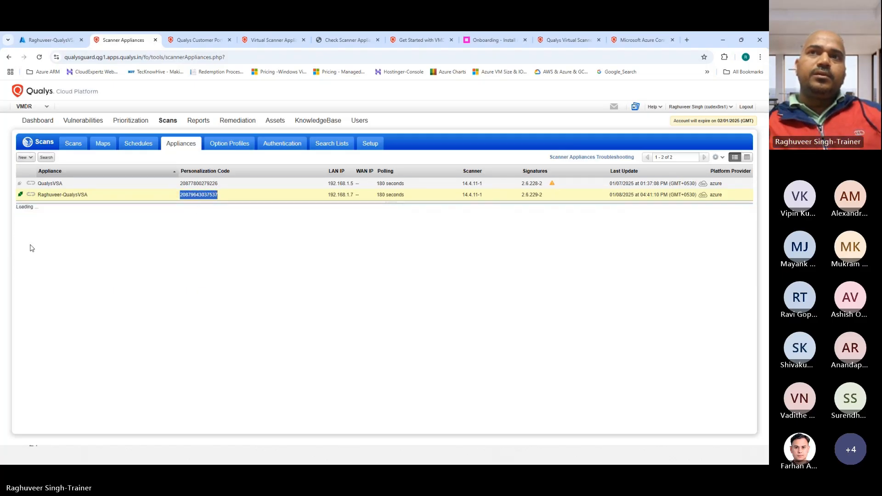
{"action": "left_click_drag", "start_coordinate": [24, 235], "coordinate": [64, 237]}
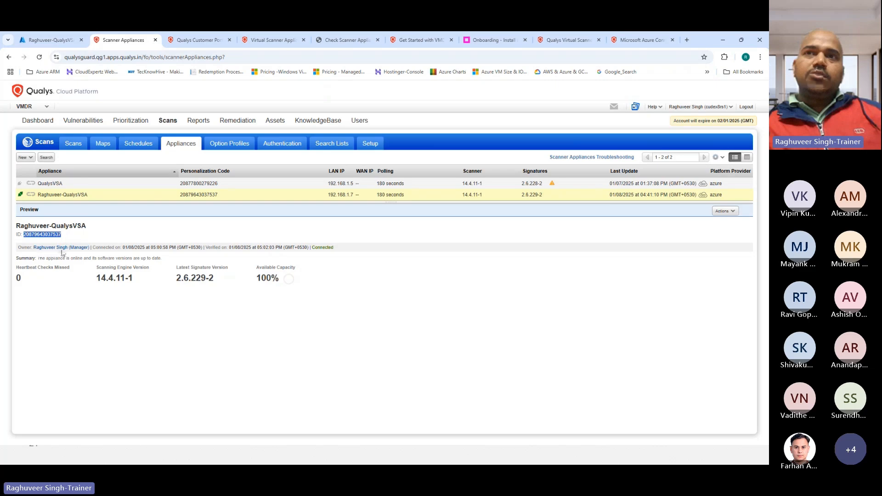
{"action": "left_click_drag", "start_coordinate": [124, 248], "coordinate": [178, 251]}
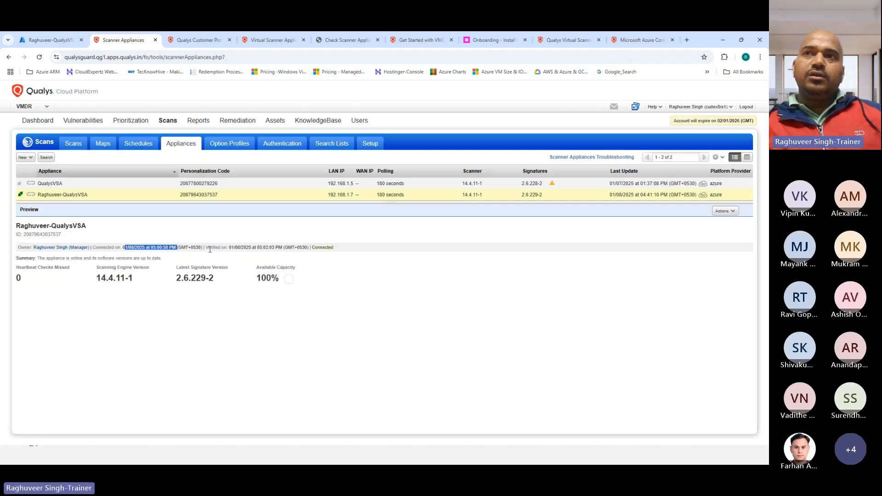
{"action": "left_click_drag", "start_coordinate": [226, 248], "coordinate": [278, 250]}
{"action": "left_click_drag", "start_coordinate": [340, 251], "coordinate": [311, 251]}
{"action": "left_click_drag", "start_coordinate": [16, 258], "coordinate": [64, 270]}
{"action": "left_click", "coordinate": [27, 282]}
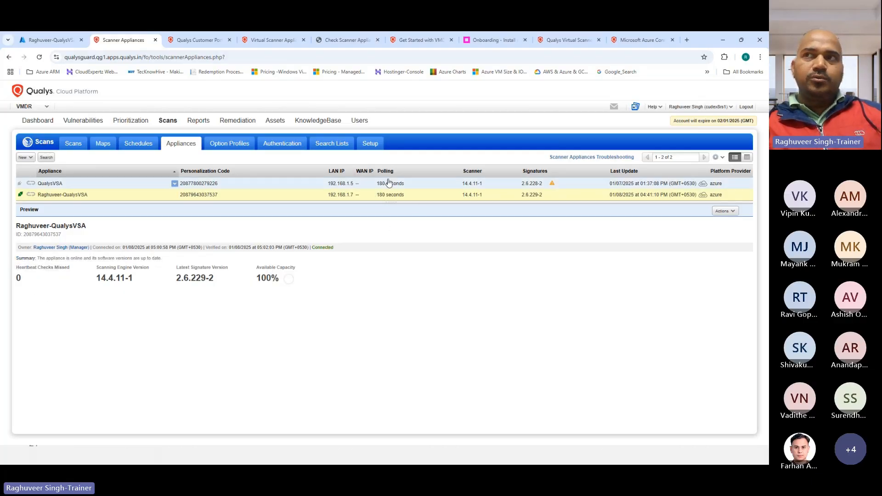
{"action": "left_click_drag", "start_coordinate": [94, 280], "coordinate": [223, 281]}
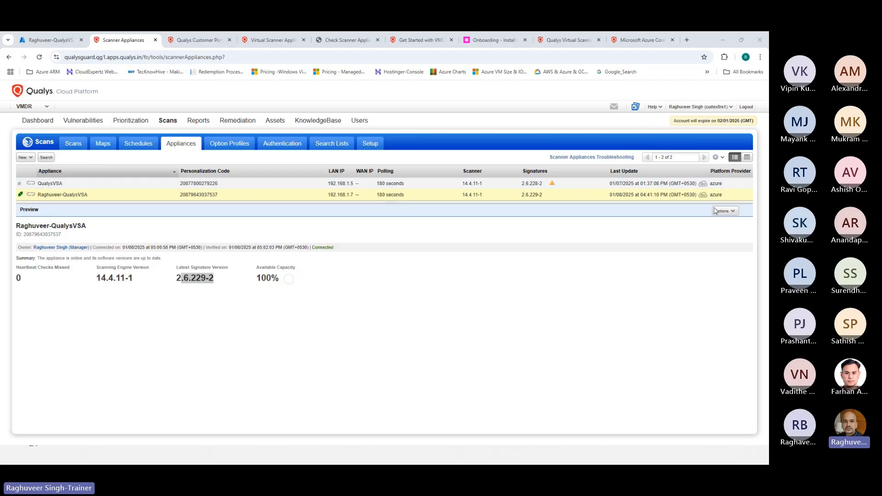
Open the new scanner appliance's information window, centre it and scroll through it
{"action": "left_click", "coordinate": [727, 215]}
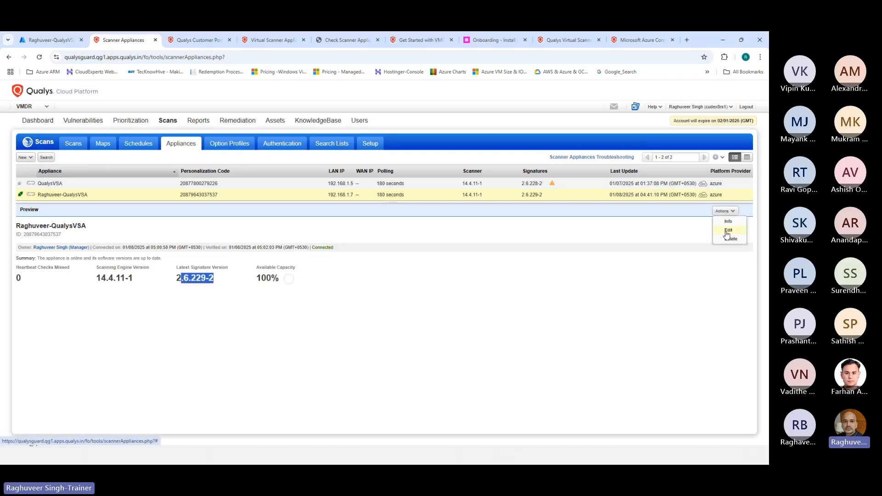
{"action": "left_click", "coordinate": [729, 223]}
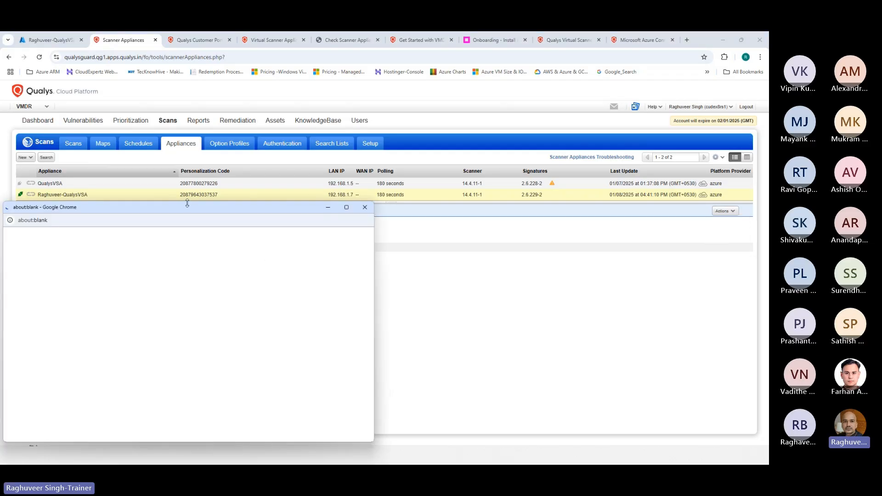
{"action": "left_click_drag", "start_coordinate": [171, 208], "coordinate": [344, 156]}
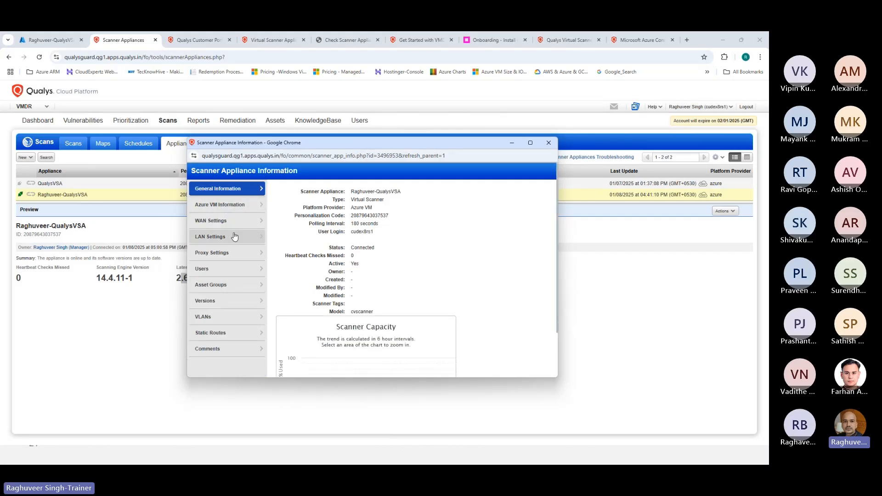
{"action": "scroll", "coordinate": [227, 333], "scroll_direction": "down", "scroll_amount": 2}
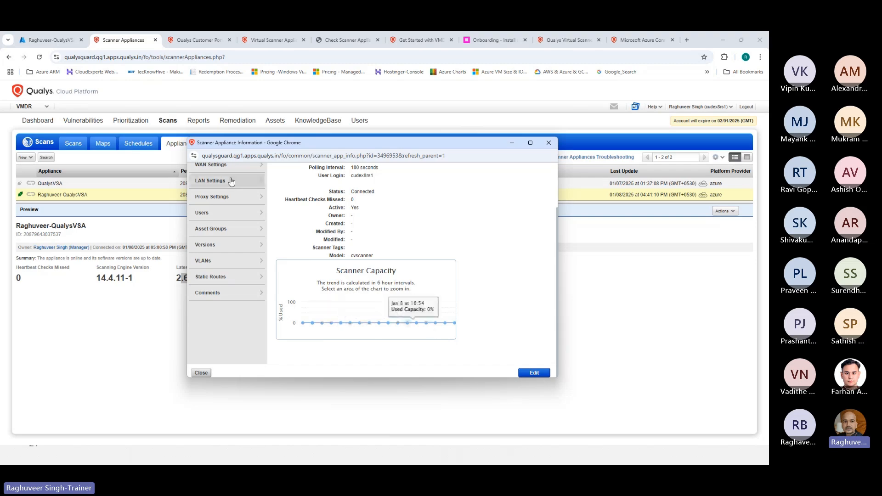
{"action": "scroll", "coordinate": [230, 186], "scroll_direction": "up", "scroll_amount": 2}
Review the Azure VM, WAN, LAN, proxy, asset group, version, VLAN, route and comment sections, then close
{"action": "left_click", "coordinate": [219, 208]}
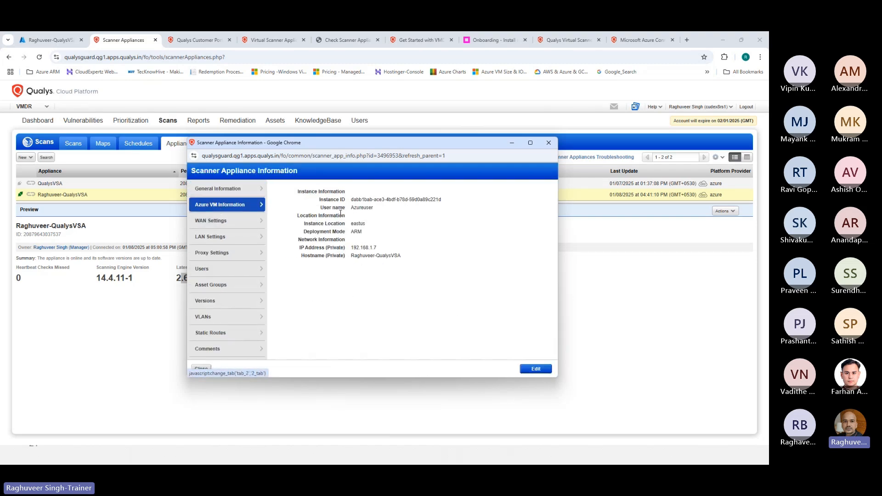
{"action": "left_click", "coordinate": [201, 225]}
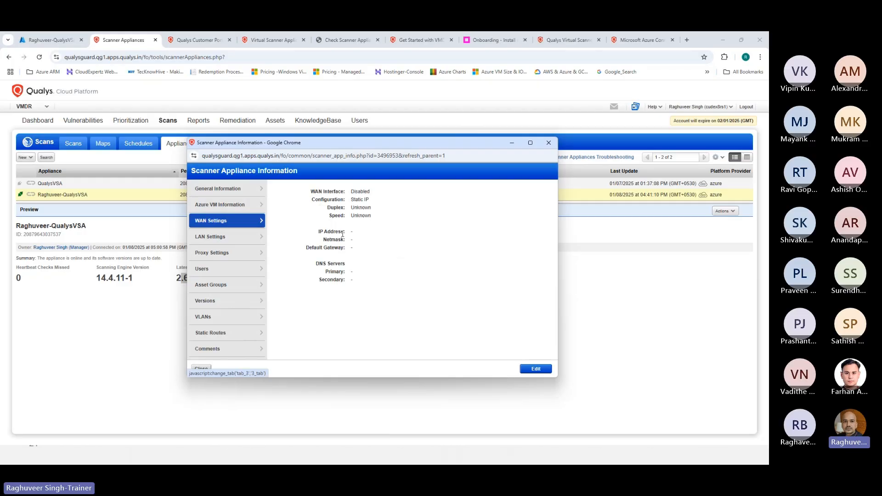
{"action": "left_click", "coordinate": [212, 238]}
{"action": "left_click", "coordinate": [240, 258]}
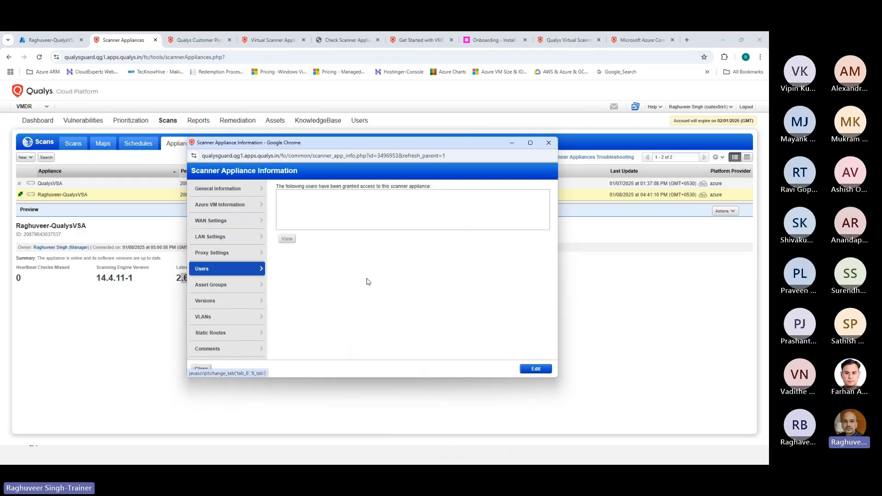
{"action": "left_click", "coordinate": [209, 285]}
{"action": "left_click", "coordinate": [205, 301]}
{"action": "left_click", "coordinate": [204, 318]}
{"action": "left_click", "coordinate": [212, 335]}
{"action": "left_click", "coordinate": [209, 350]}
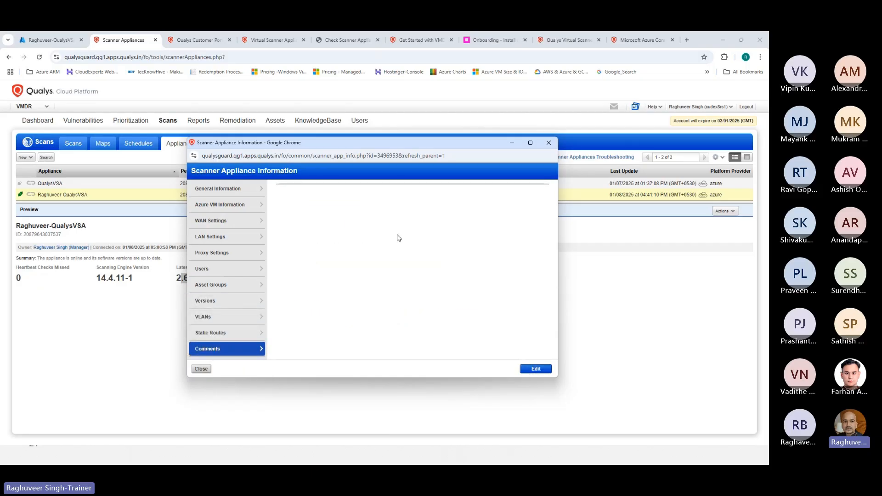
{"action": "left_click", "coordinate": [555, 149]}
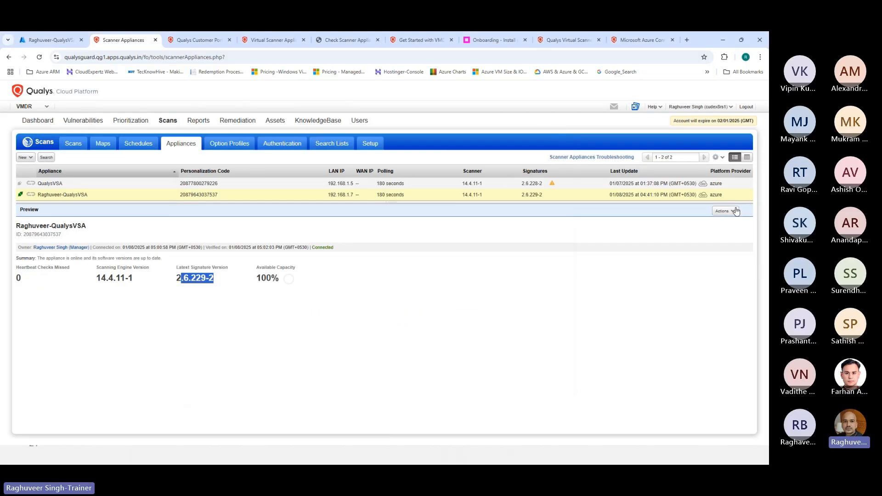
Open the appliance's Edit settings, inspect the name and polling interval fields, and view its versions
{"action": "left_click", "coordinate": [725, 210]}
{"action": "left_click", "coordinate": [728, 232]}
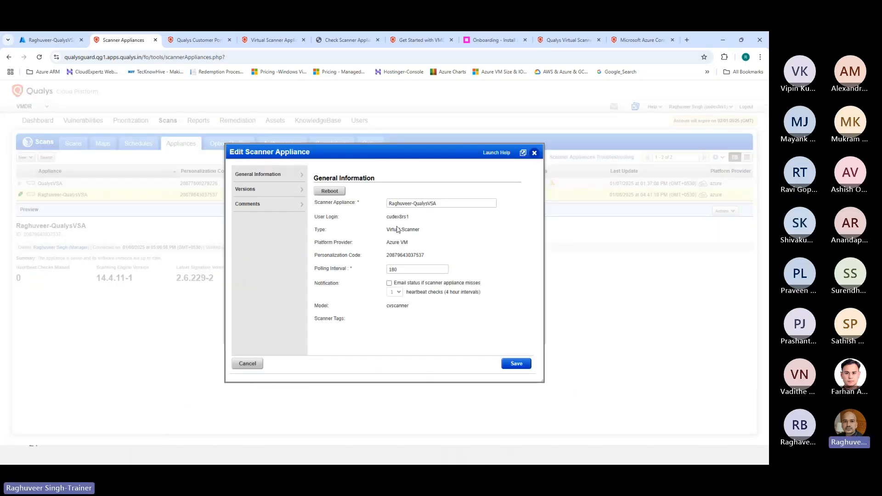
{"action": "left_click", "coordinate": [448, 205]}
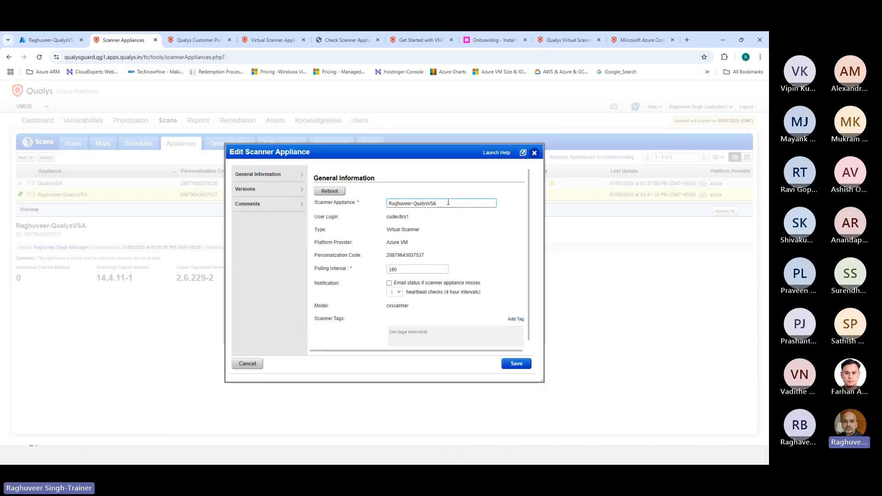
{"action": "left_click", "coordinate": [399, 270]}
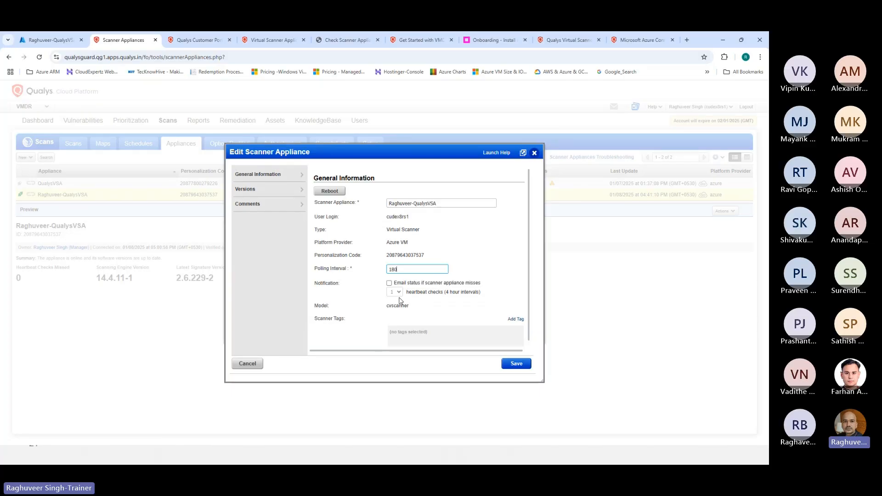
{"action": "scroll", "coordinate": [399, 296], "scroll_direction": "down", "scroll_amount": 1}
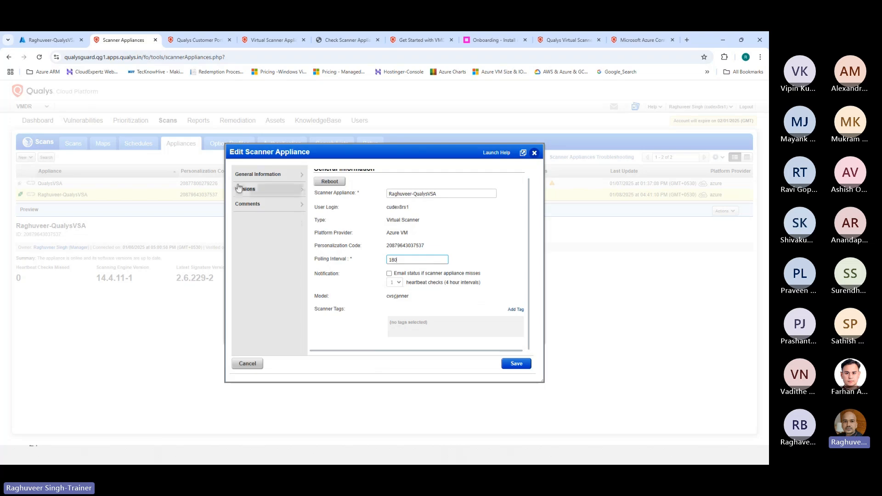
{"action": "left_click", "coordinate": [276, 189]}
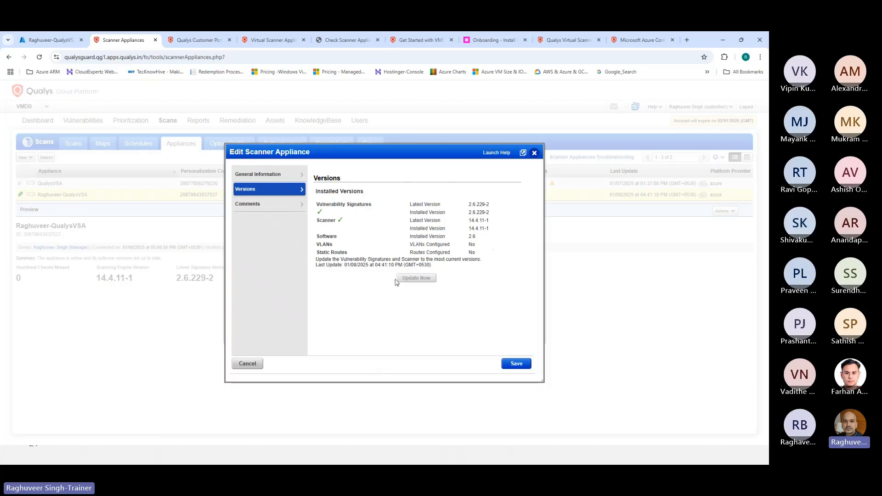
Cancel the unchanged edit dialog after viewing Comments, and choose Delete for Raghuveer-QualysVSA
{"action": "left_click", "coordinate": [276, 204]}
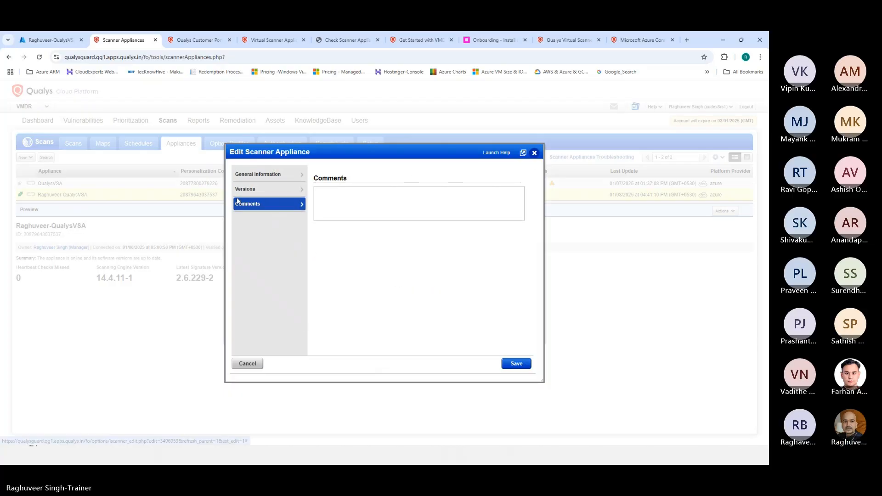
{"action": "left_click", "coordinate": [535, 152]}
{"action": "left_click", "coordinate": [725, 211]}
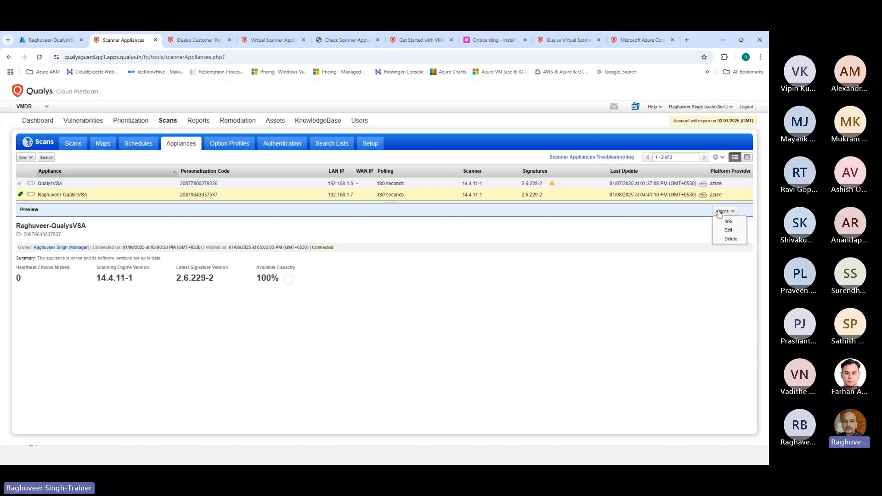
{"action": "left_click", "coordinate": [730, 239]}
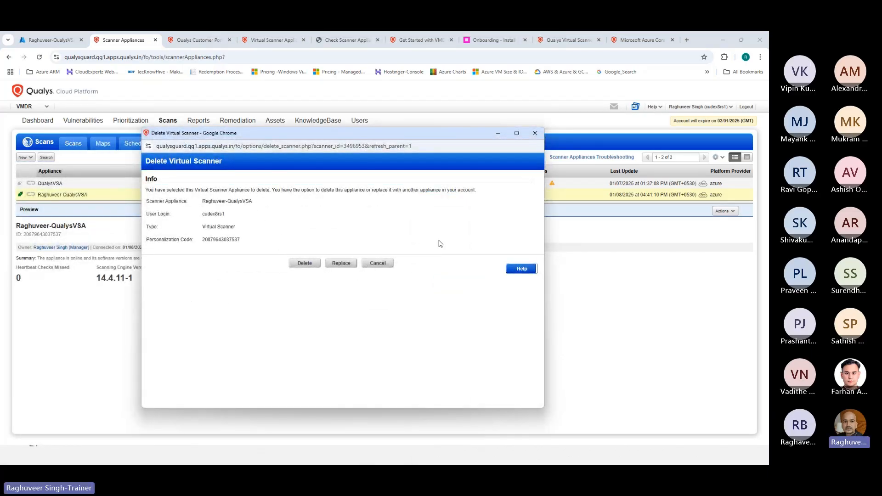
Close the Delete Virtual Scanner window, keeping Raghuveer-QualysVSA in the list
{"action": "left_click", "coordinate": [535, 132]}
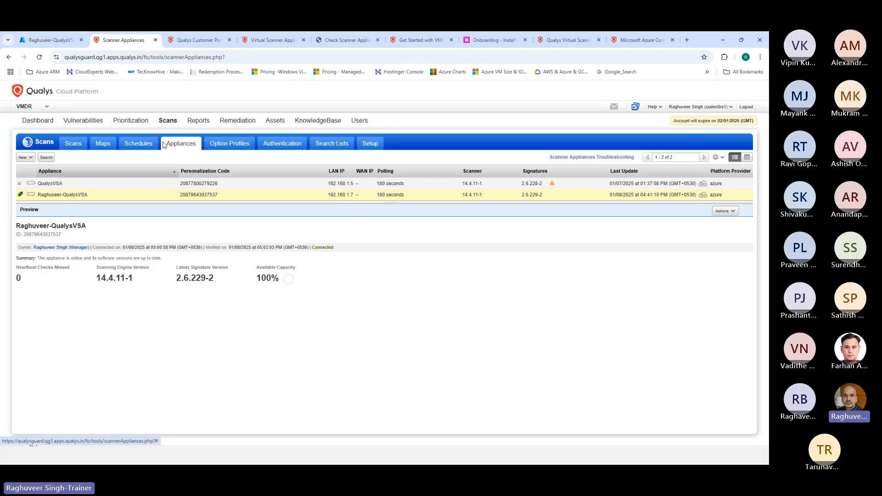
Switch to the Option Profiles list under Scans
{"action": "left_click", "coordinate": [230, 144]}
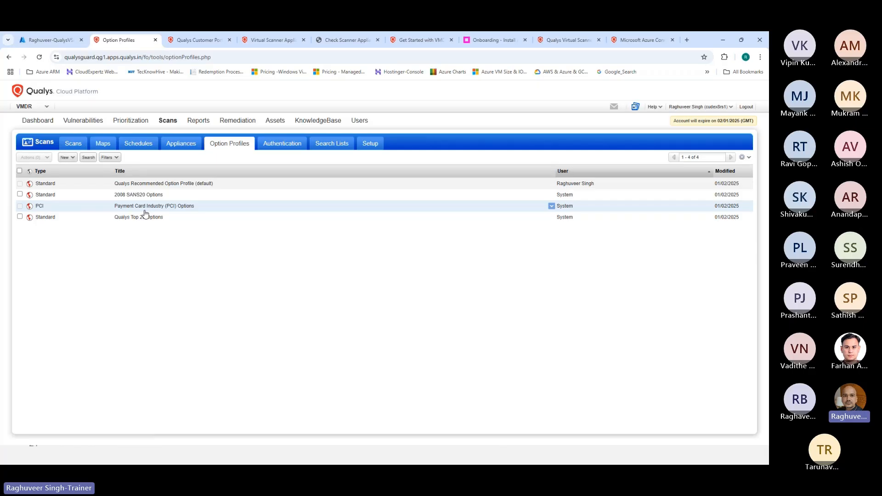
{"action": "left_click", "coordinate": [67, 157]}
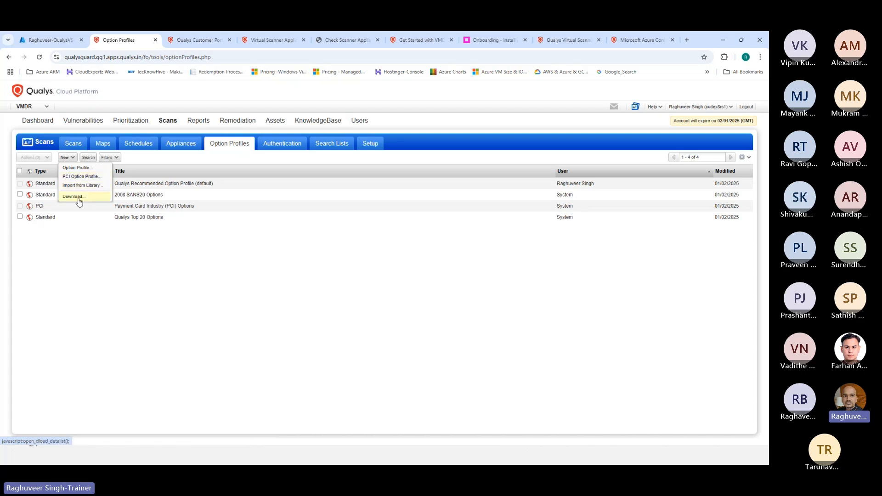
{"action": "left_click", "coordinate": [93, 256]}
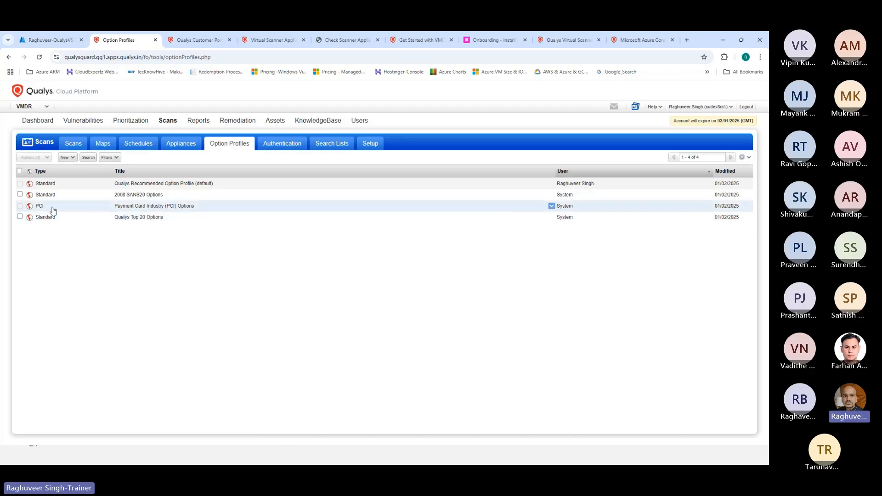
Preview the 2008 SANS20 Options profile, deselect it, and go to the empty Authentication records page
{"action": "left_click", "coordinate": [20, 194]}
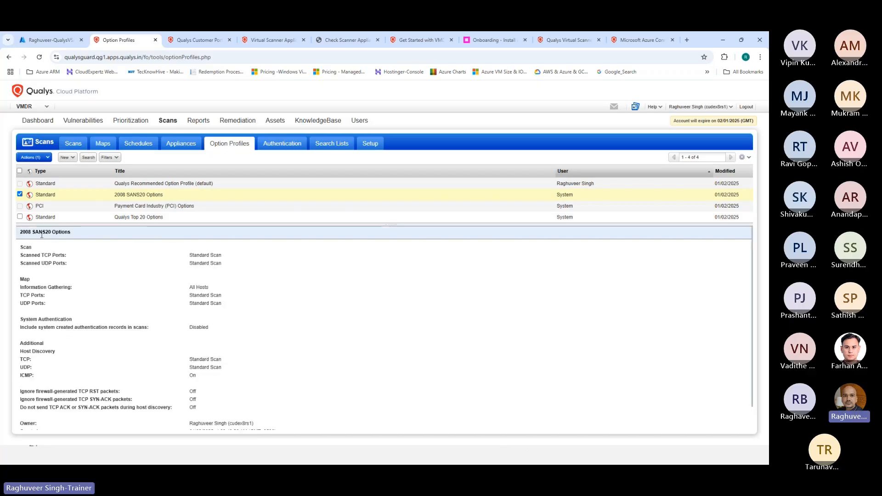
{"action": "scroll", "coordinate": [46, 270], "scroll_direction": "down", "scroll_amount": 1}
{"action": "scroll", "coordinate": [41, 251], "scroll_direction": "up", "scroll_amount": 1}
{"action": "scroll", "coordinate": [44, 285], "scroll_direction": "down", "scroll_amount": 1}
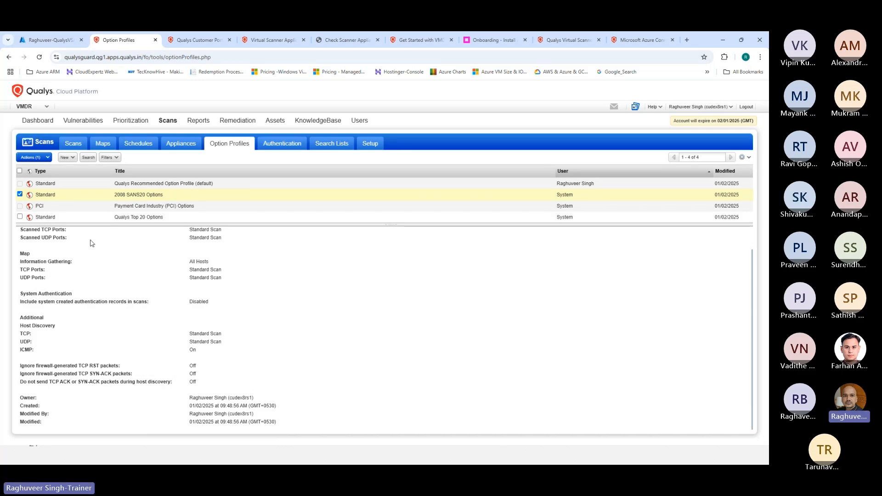
{"action": "left_click", "coordinate": [20, 194]}
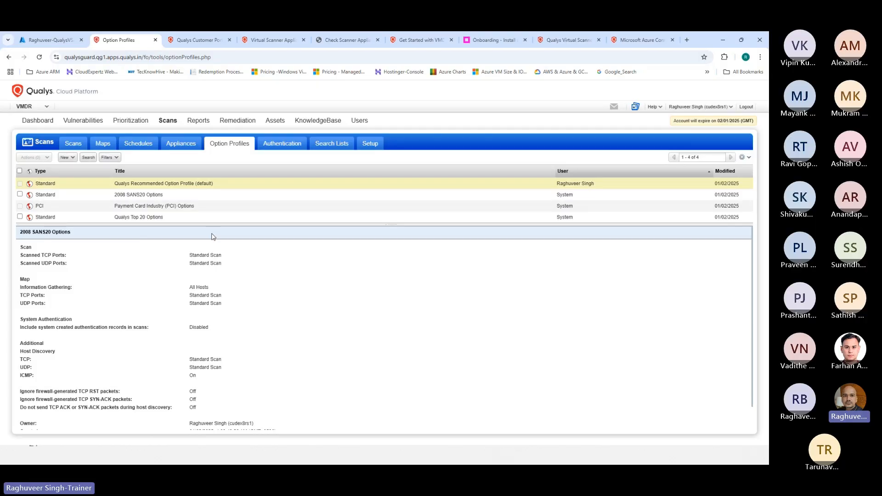
{"action": "left_click", "coordinate": [278, 144]}
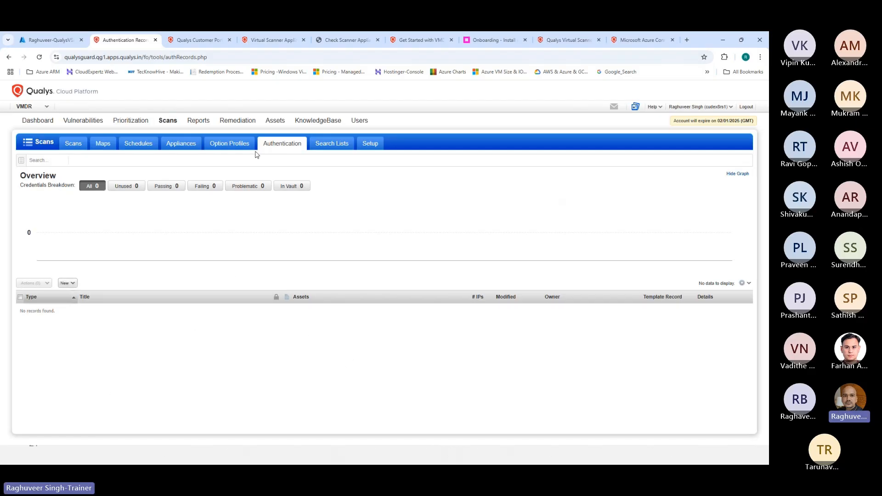
Create a new Windows authentication record via New > Operating Systems > Windows
{"action": "left_click", "coordinate": [67, 284]}
{"action": "mouse_move", "coordinate": [83, 294]}
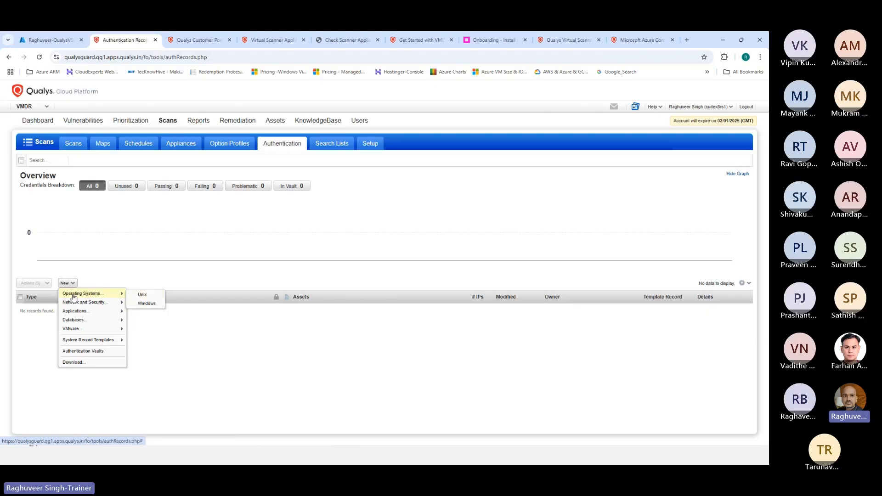
{"action": "left_click", "coordinate": [148, 304]}
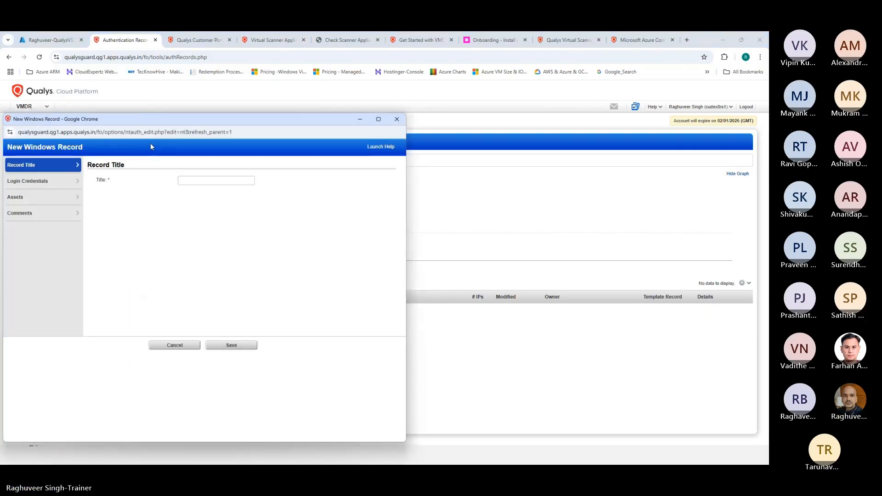
Title the new record Windows_Login_Credentials and go to its Login Credentials section
{"action": "left_click_drag", "start_coordinate": [137, 123], "coordinate": [381, 90]}
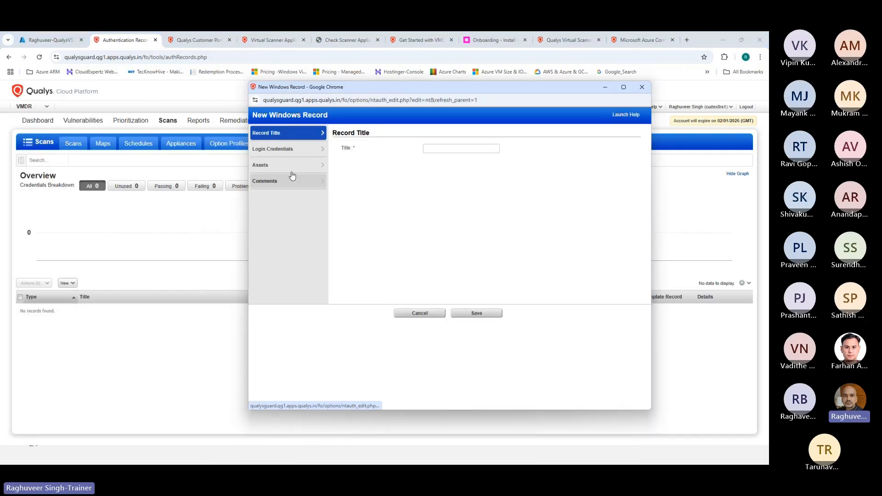
{"action": "left_click", "coordinate": [432, 149]}
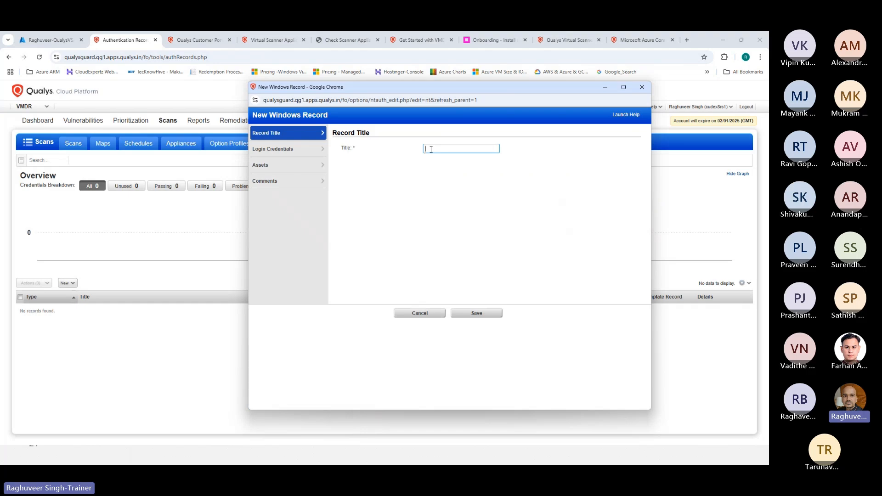
{"action": "type", "text": "Wind"}
{"action": "type", "text": "ows "}
{"action": "type", "text": "Login"}
{"action": "type", "text": "d"}
{"action": "type", "text": "Credentials"}
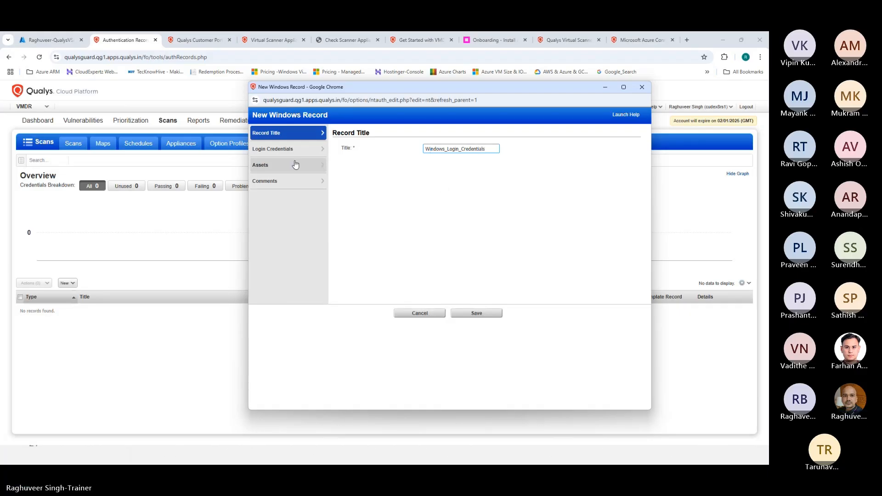
{"action": "left_click", "coordinate": [282, 151]}
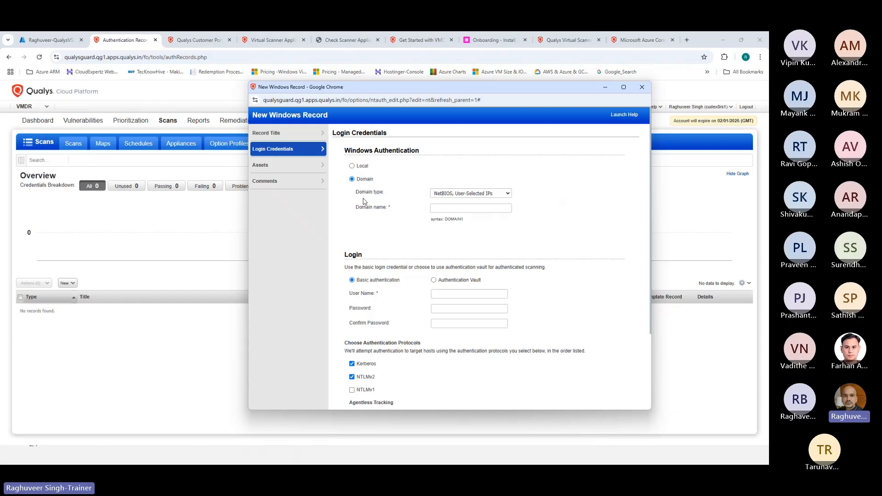
Switch Windows authentication to Local and move into the User Name and Password fields
{"action": "left_click", "coordinate": [353, 167]}
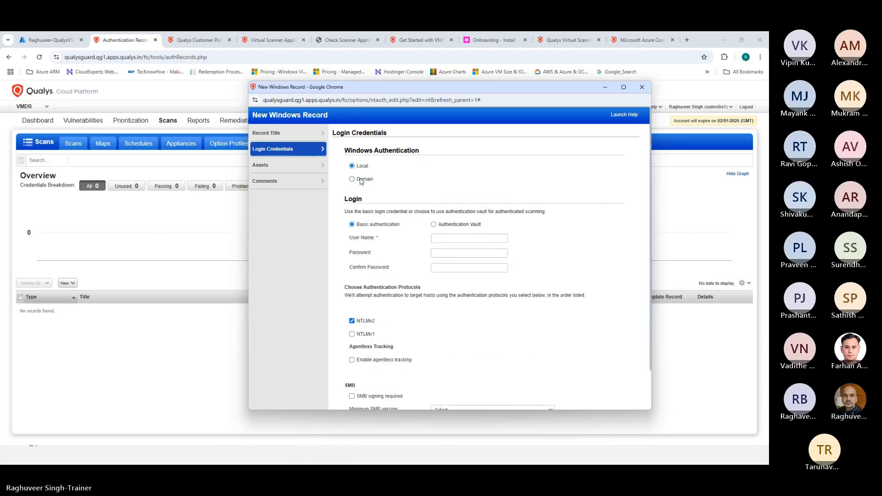
{"action": "scroll", "coordinate": [369, 170], "scroll_direction": "down", "scroll_amount": 1}
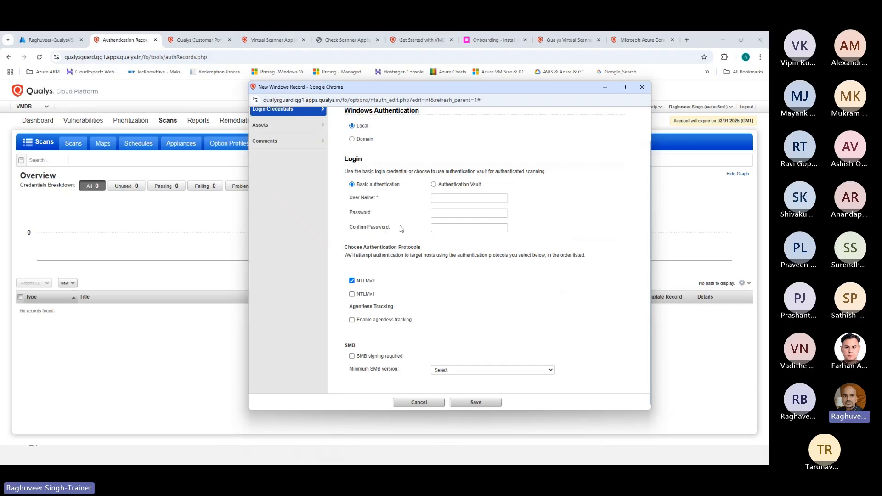
{"action": "left_click", "coordinate": [440, 199]}
{"action": "left_click", "coordinate": [441, 211]}
{"action": "left_click", "coordinate": [434, 184]}
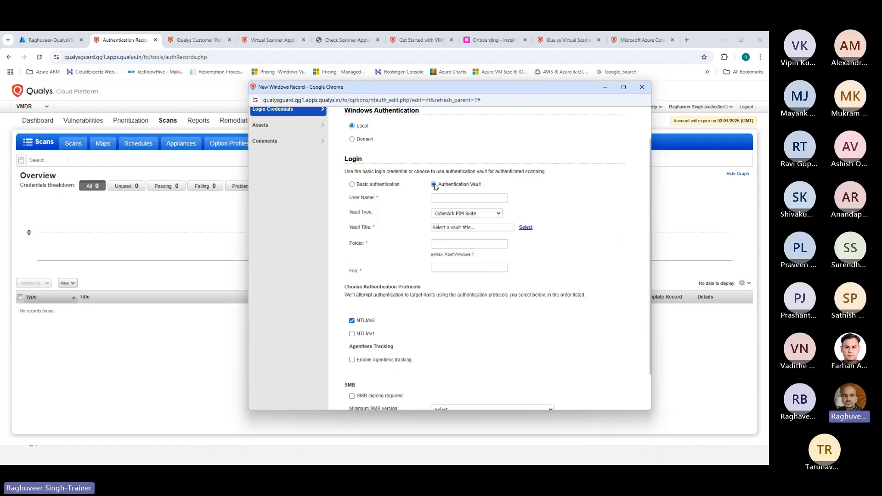
{"action": "left_click", "coordinate": [453, 215]}
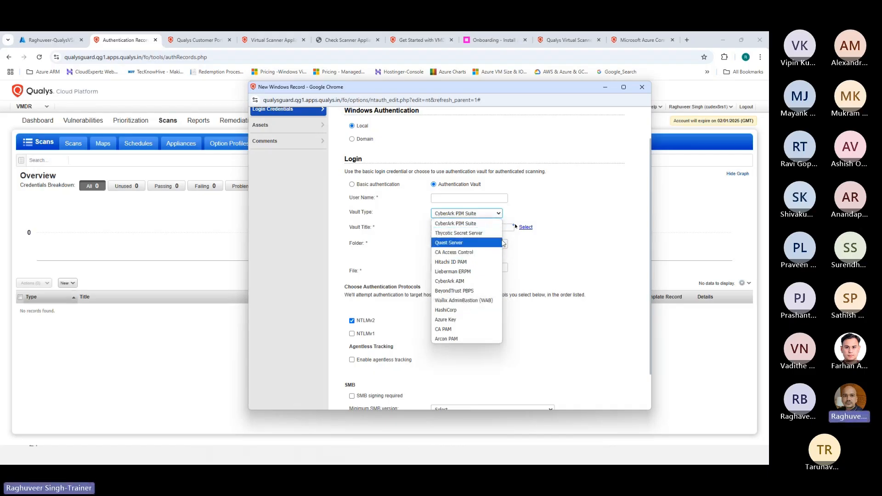
{"action": "left_click", "coordinate": [585, 220]}
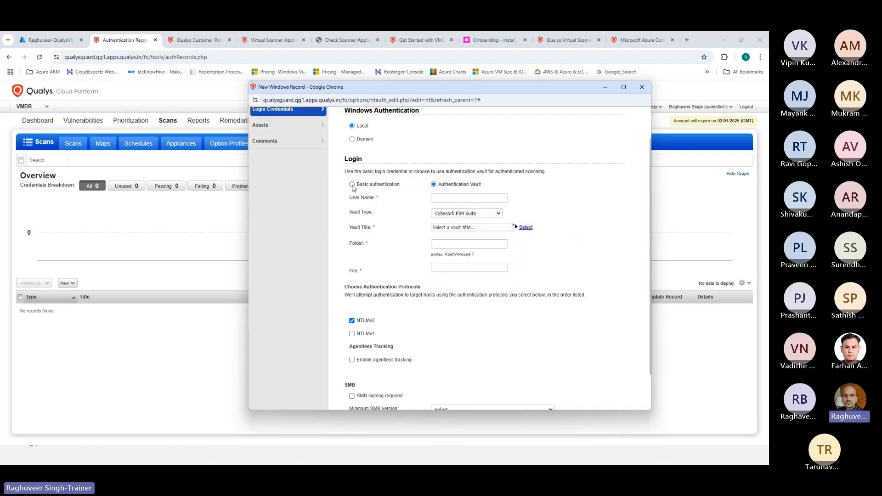
{"action": "left_click", "coordinate": [352, 185]}
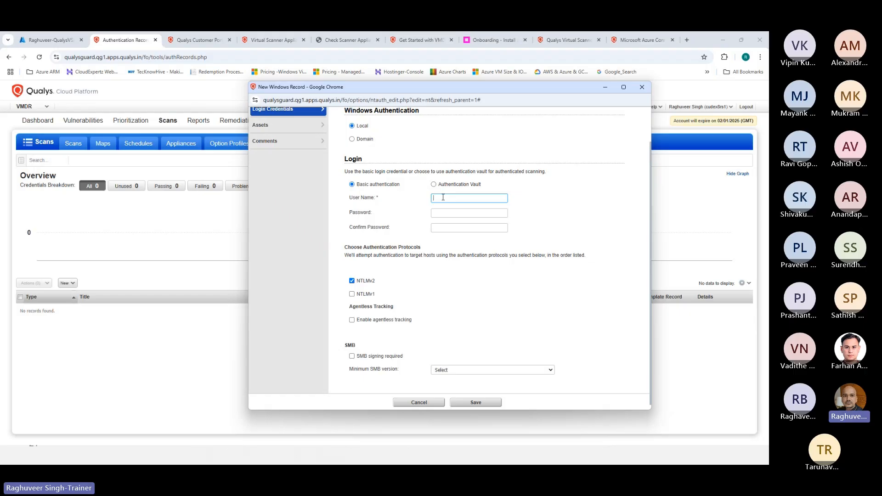
Enter the VM administrator user name in the User Name field, correcting typos along the way
{"action": "type", "text": "Azuredu"}
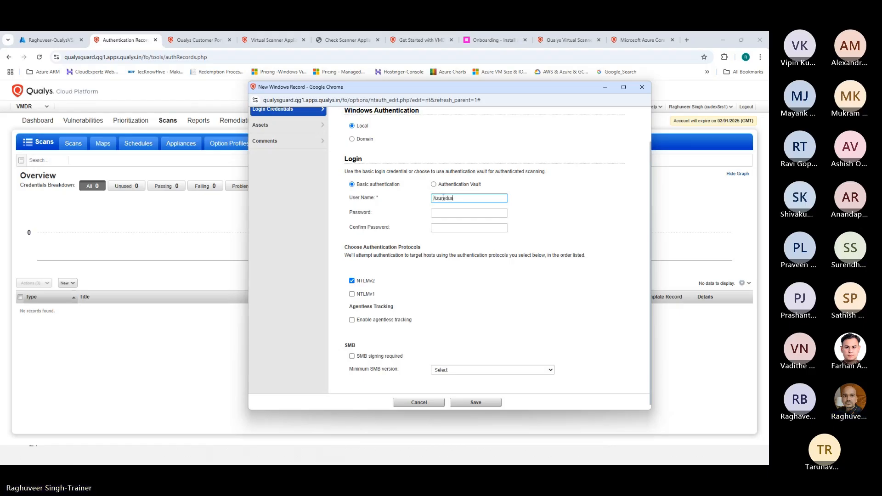
{"action": "key", "text": "BackSpace"}
{"action": "key", "text": "BackSpace"}
{"action": "type", "text": "user"}
Fill in the password and its matching Confirm Password entry
{"action": "left_click", "coordinate": [447, 214]}
{"action": "type", "text": "***"}
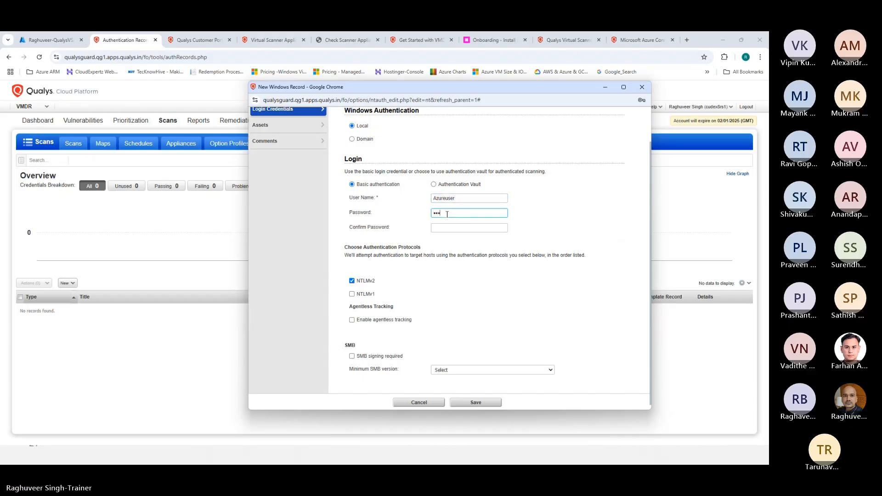
{"action": "type", "text": "*******"}
{"action": "left_click", "coordinate": [453, 227]}
{"action": "type", "text": "***************"}
{"action": "left_click", "coordinate": [575, 228]}
{"action": "scroll", "coordinate": [524, 272], "scroll_direction": "down", "scroll_amount": 1}
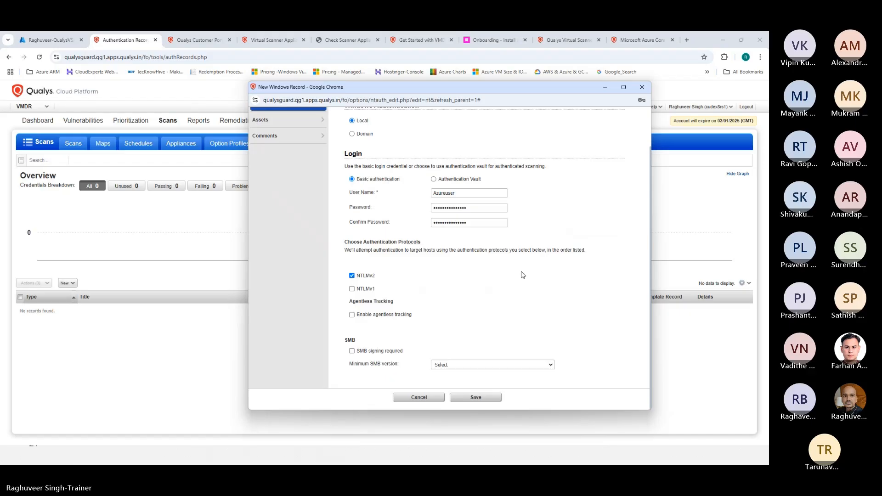
{"action": "scroll", "coordinate": [522, 275], "scroll_direction": "up", "scroll_amount": 1}
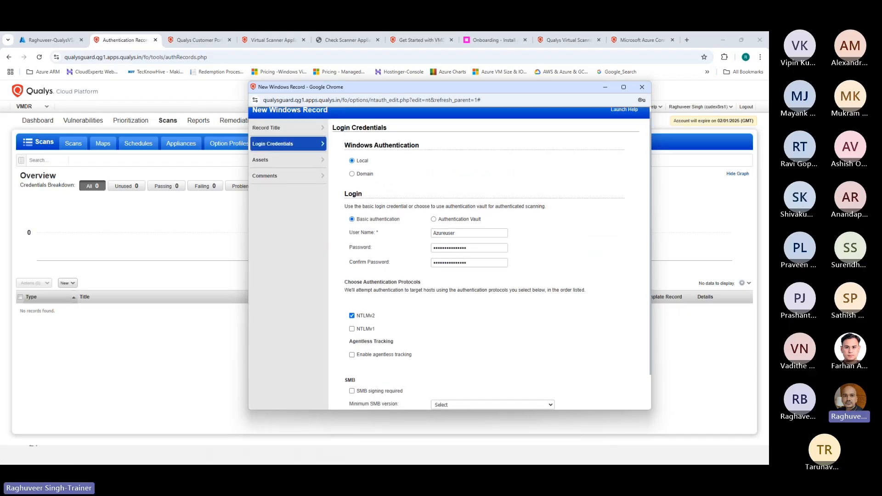
{"action": "scroll", "coordinate": [347, 188], "scroll_direction": "down", "scroll_amount": 1}
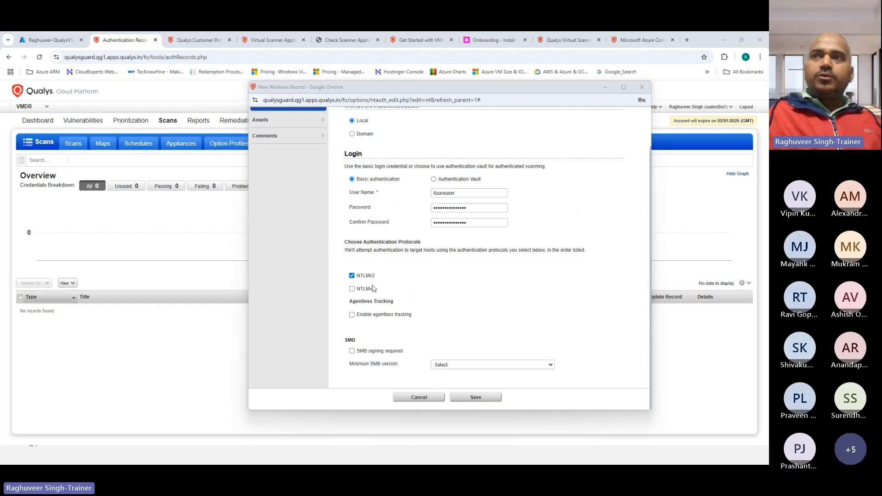
Enable NTLMv1 alongside NTLMv2 and leave the Minimum SMB version unset
{"action": "left_click", "coordinate": [352, 290]}
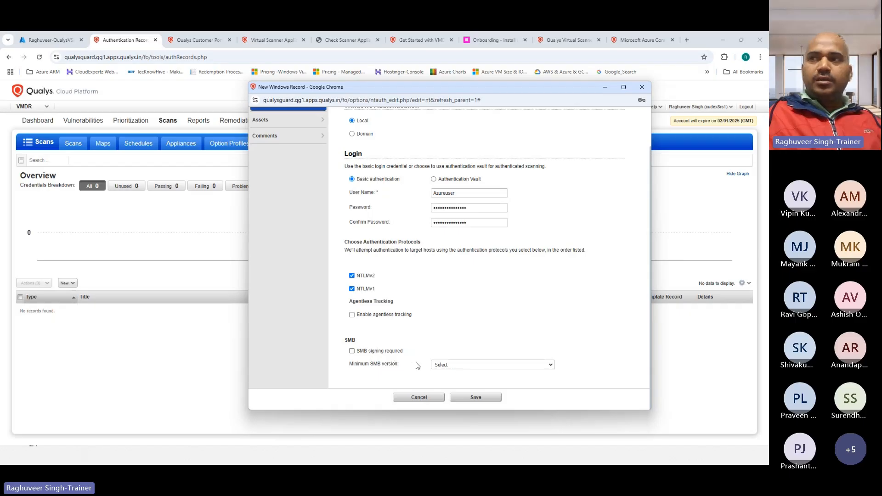
{"action": "left_click", "coordinate": [444, 365]}
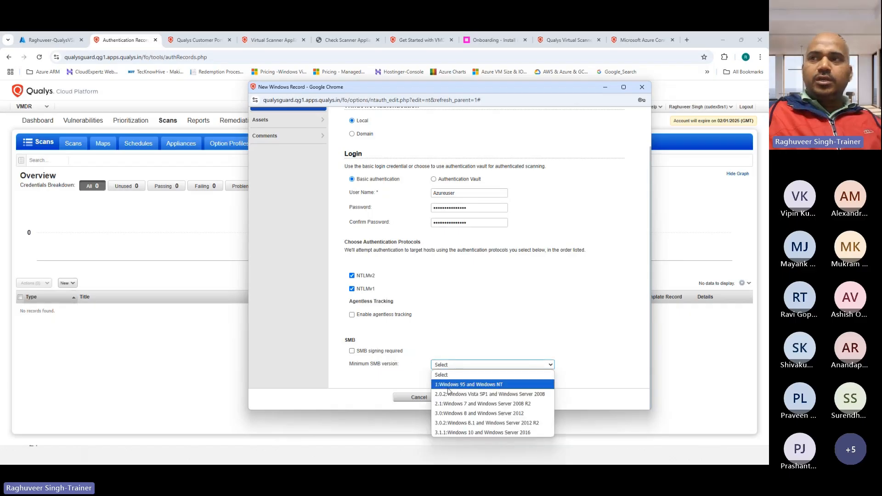
{"action": "left_click", "coordinate": [473, 329]}
Go to the record's Assets section
{"action": "scroll", "coordinate": [368, 288], "scroll_direction": "up", "scroll_amount": 1}
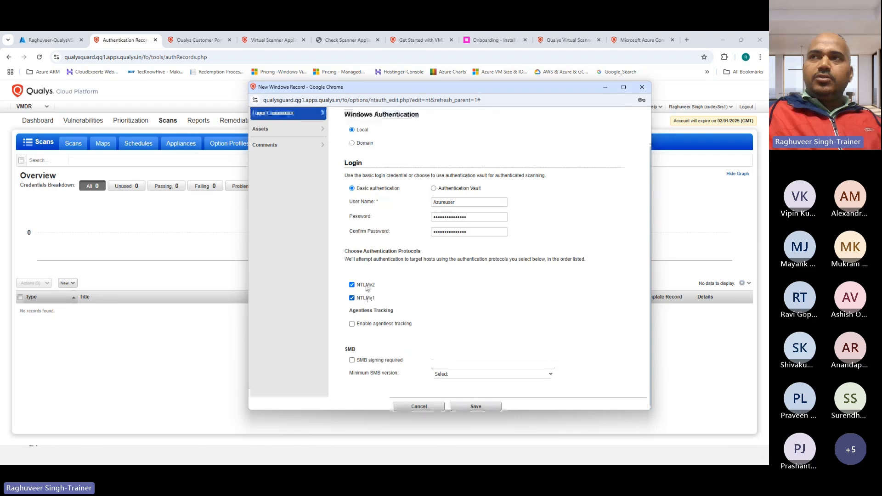
{"action": "scroll", "coordinate": [367, 288], "scroll_direction": "up", "scroll_amount": 2}
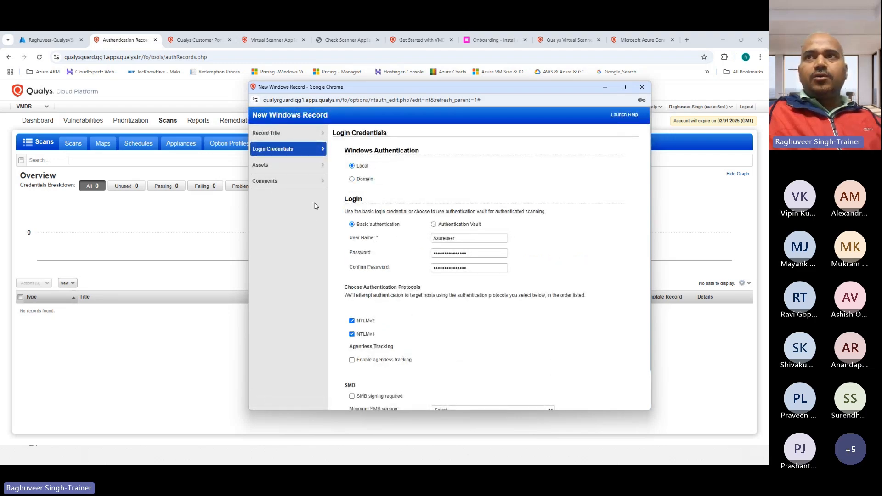
{"action": "scroll", "coordinate": [382, 323], "scroll_direction": "down", "scroll_amount": 2}
{"action": "scroll", "coordinate": [386, 345], "scroll_direction": "up", "scroll_amount": 2}
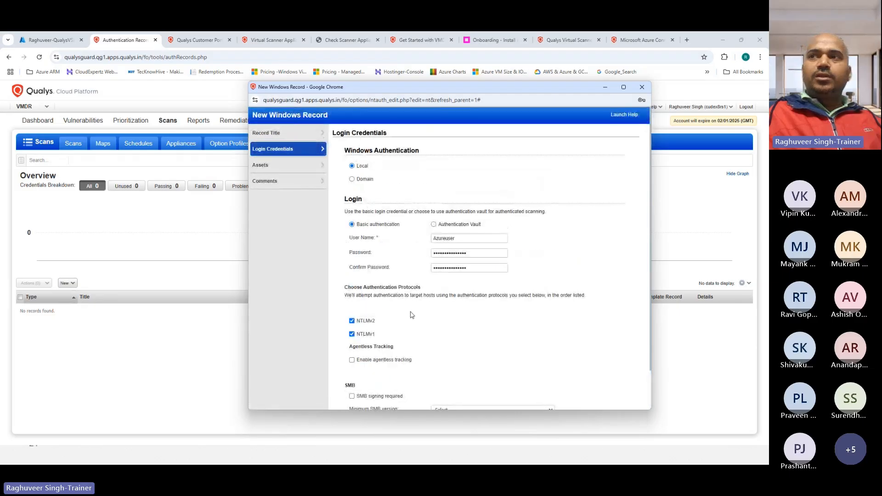
{"action": "scroll", "coordinate": [412, 314], "scroll_direction": "down", "scroll_amount": 2}
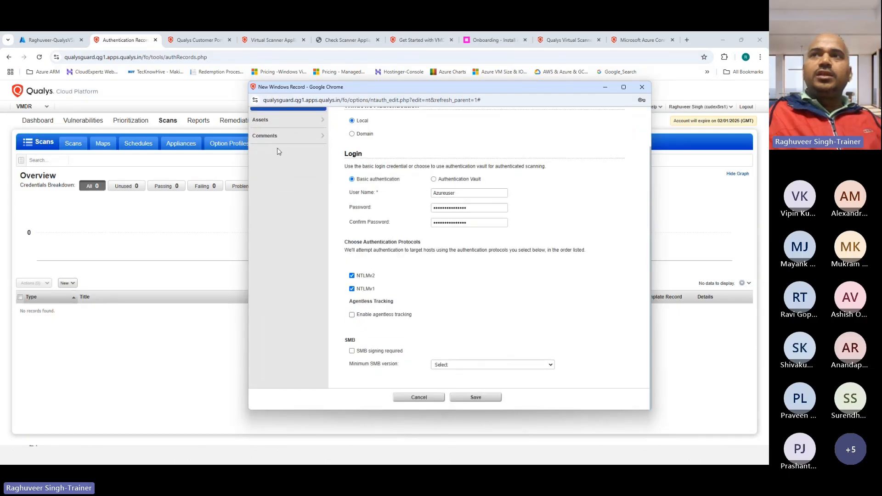
{"action": "left_click", "coordinate": [271, 120]}
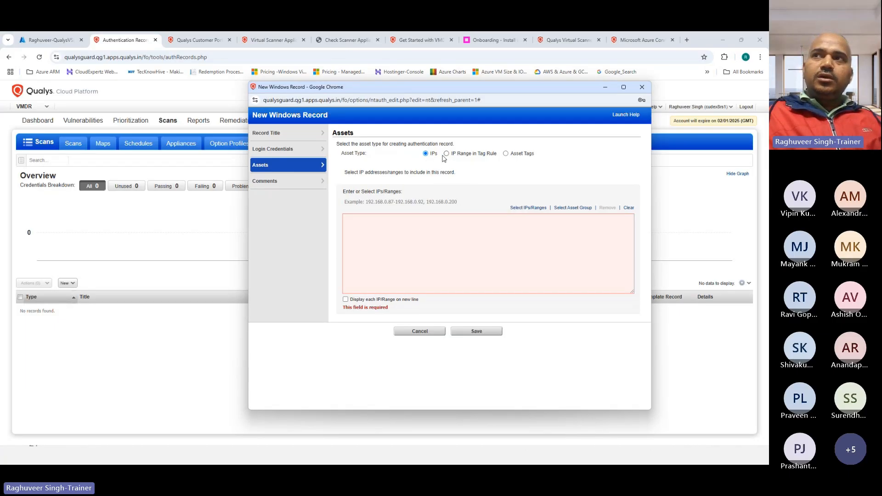
Try the IP Range and Asset Tags asset types, then return to IPs
{"action": "left_click", "coordinate": [371, 223]}
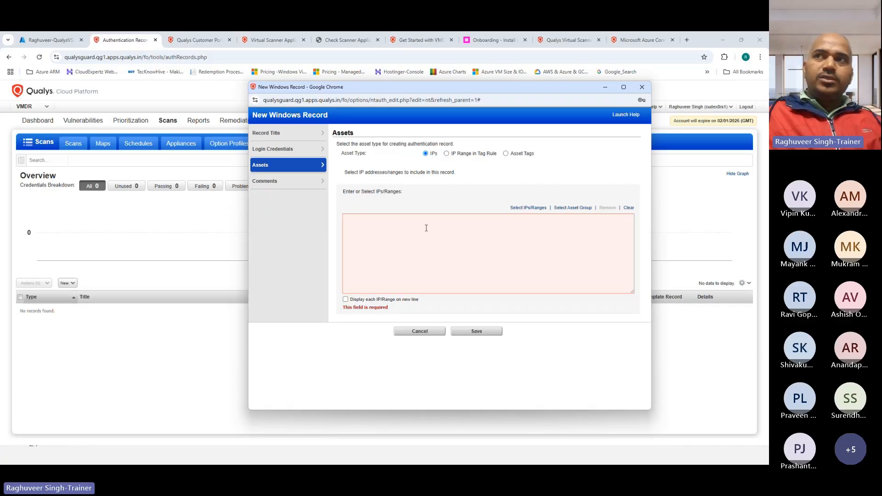
{"action": "left_click", "coordinate": [447, 154]}
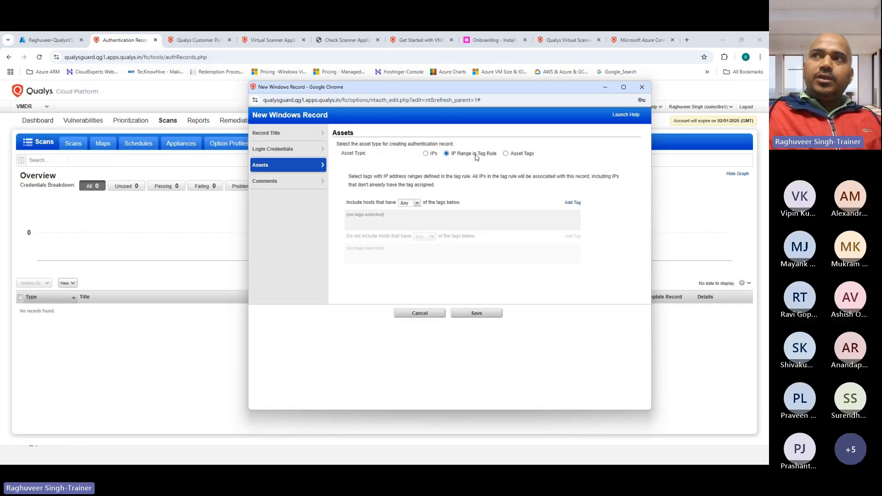
{"action": "left_click", "coordinate": [506, 154]}
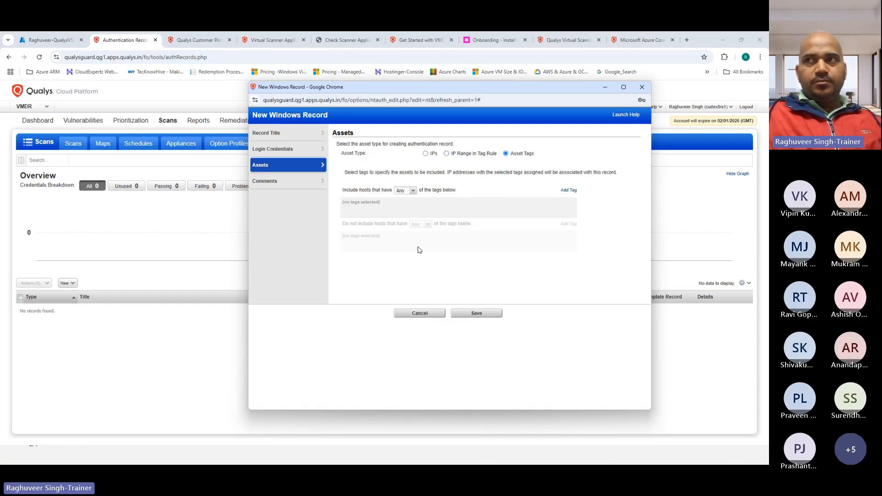
{"action": "left_click", "coordinate": [425, 154]}
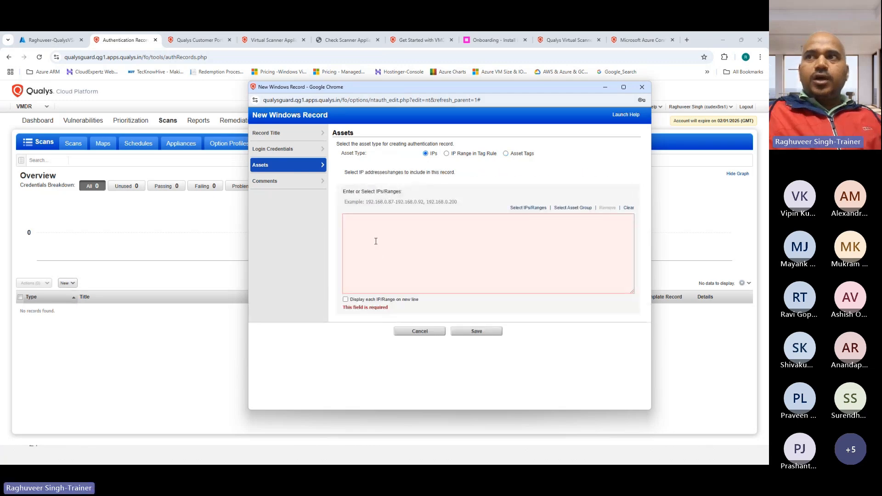
Browse the known-IP picker without choosing, then check the Azure VM's private IP 192.168.1.7
{"action": "left_click", "coordinate": [369, 224]}
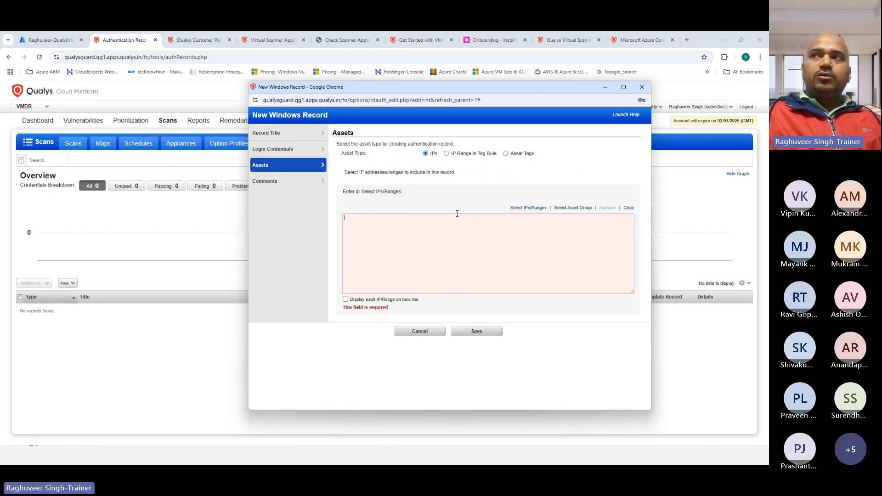
{"action": "left_click", "coordinate": [529, 208]}
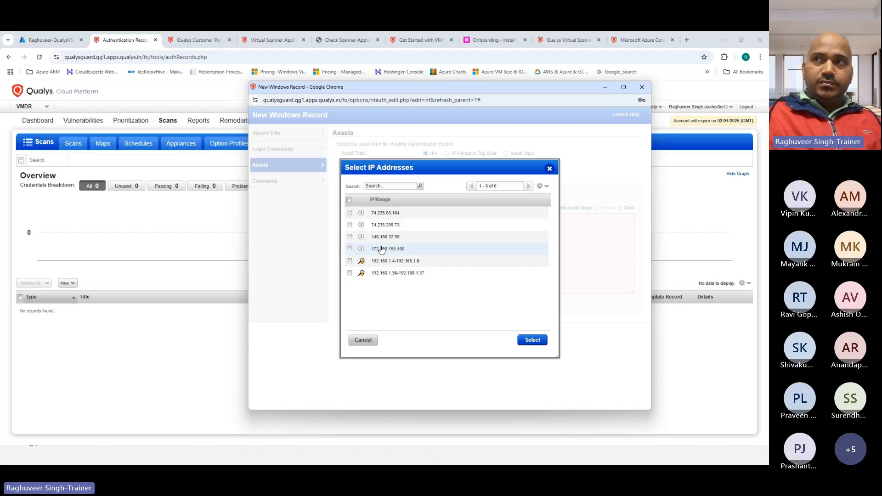
{"action": "left_click", "coordinate": [550, 169]}
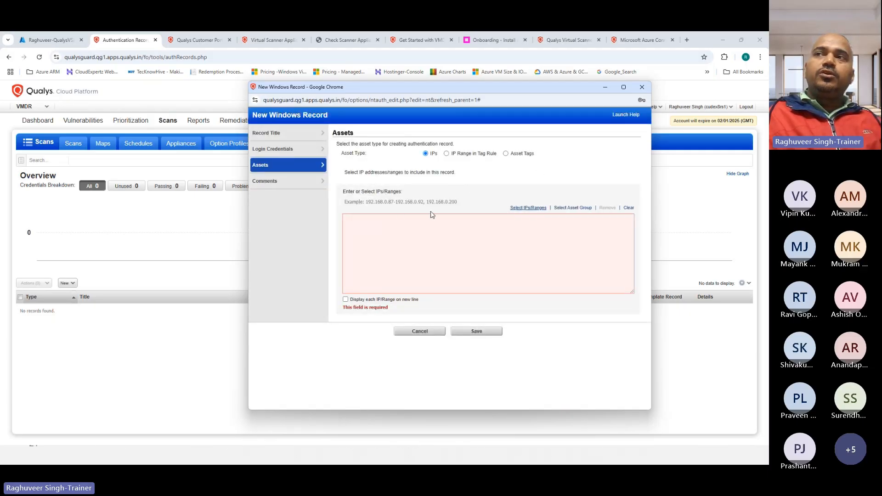
{"action": "left_click", "coordinate": [385, 222]}
{"action": "left_click", "coordinate": [50, 40]}
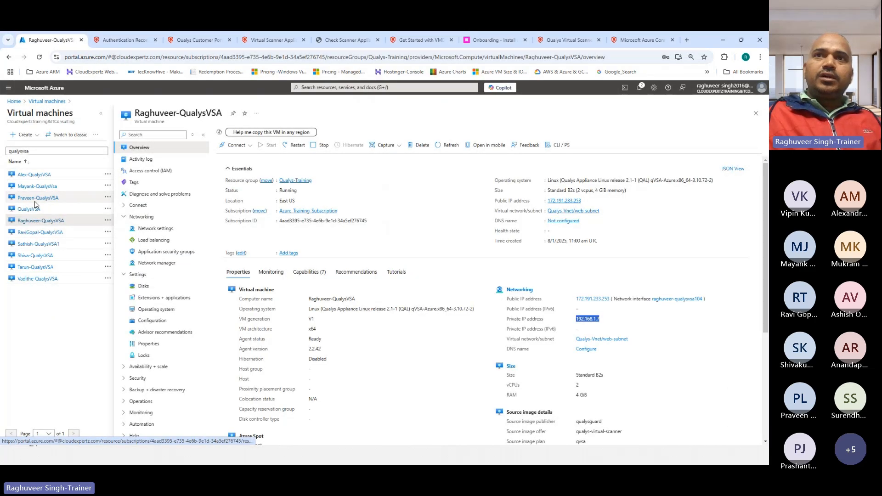
Copy address space 192.168.1.0/24 from the VM's Qualys-Vnet network and go back to Qualys
{"action": "left_click", "coordinate": [39, 222]}
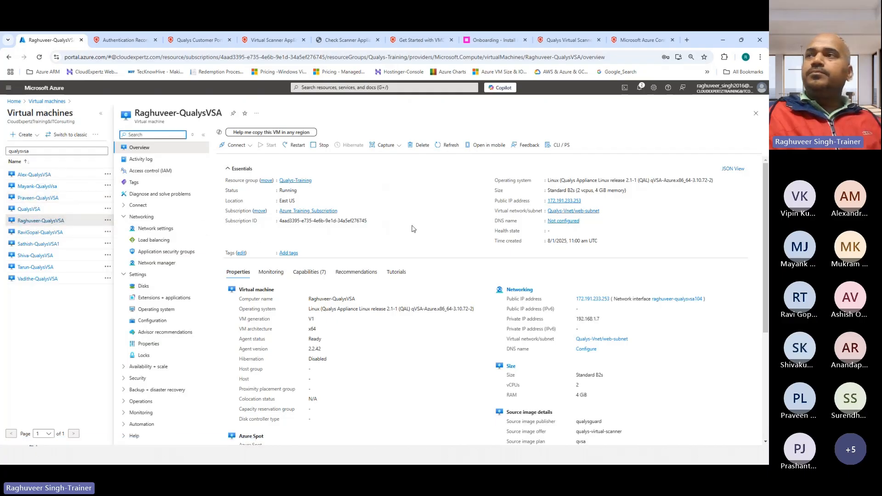
{"action": "left_click", "coordinate": [570, 211]}
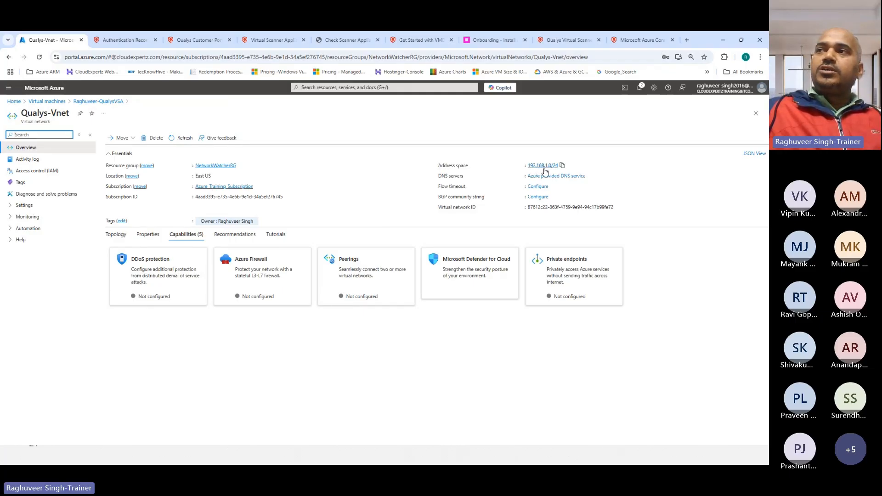
{"action": "left_click", "coordinate": [563, 167]}
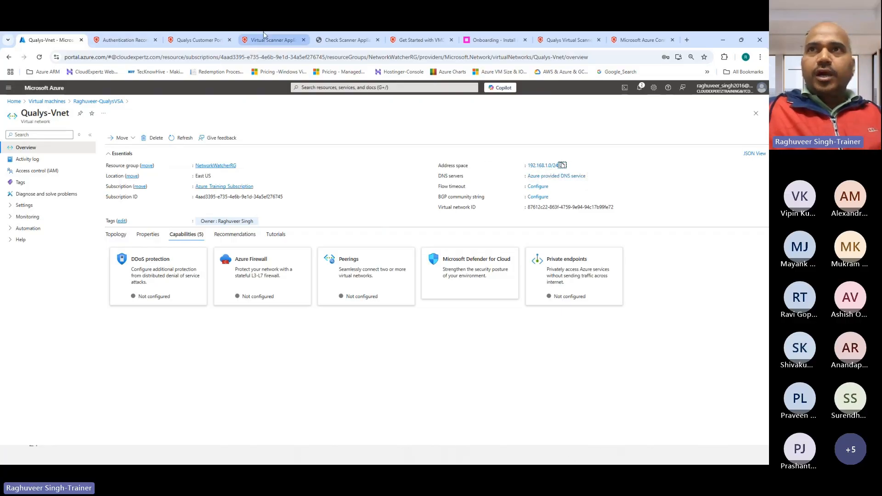
{"action": "left_click", "coordinate": [123, 40]}
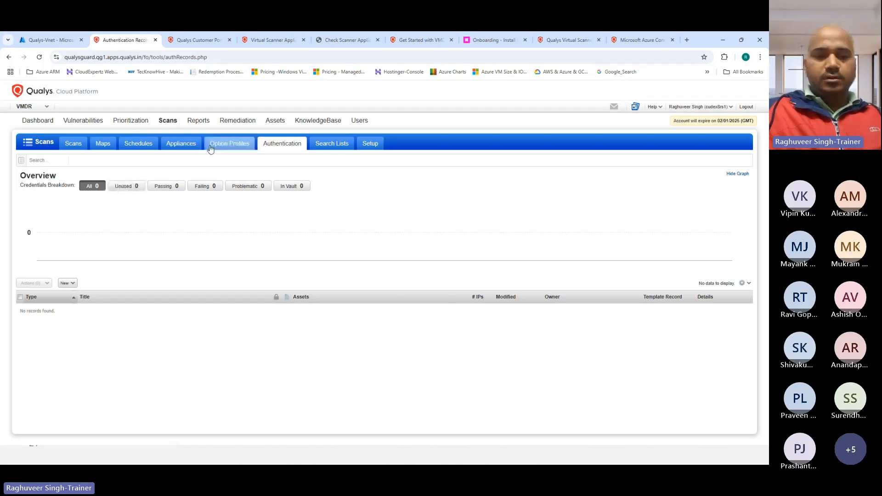
Paste 192.168.1.0/24 into the record's IPs/Ranges list and check the entry
{"action": "key", "text": "alt+Tab"}
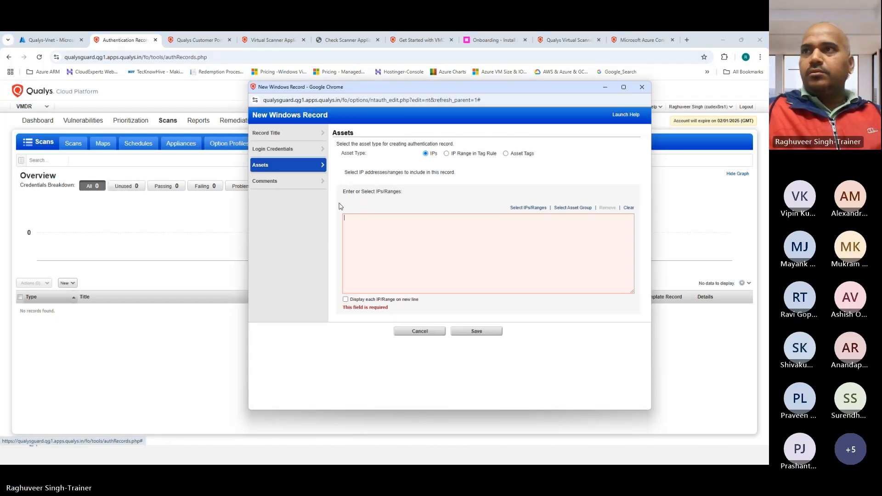
{"action": "key", "text": "ctrl+v"}
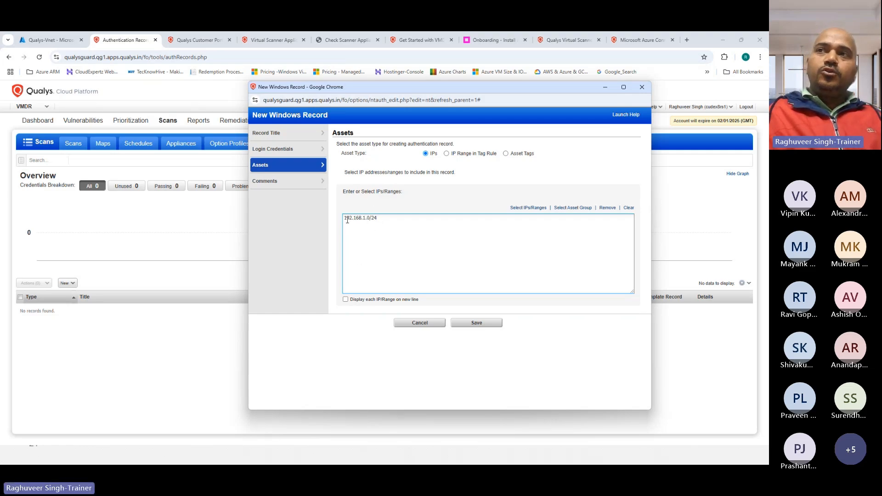
{"action": "left_click_drag", "start_coordinate": [346, 219], "coordinate": [388, 218]}
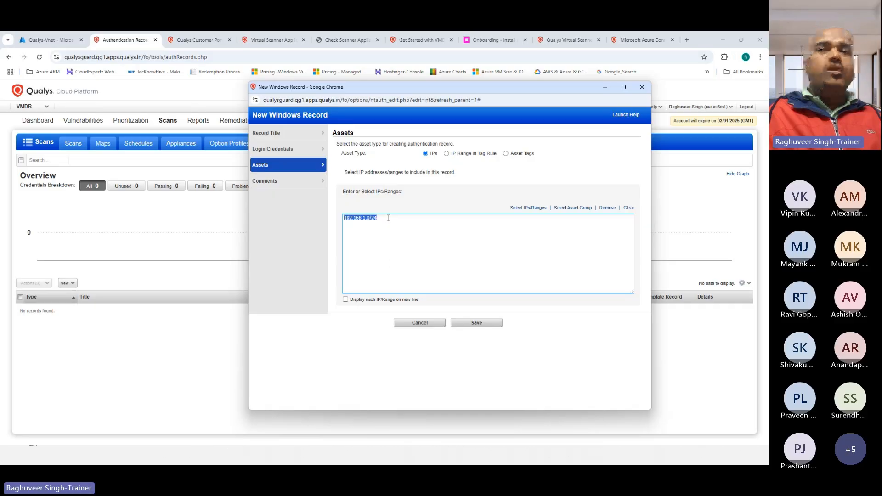
{"action": "left_click", "coordinate": [388, 217]}
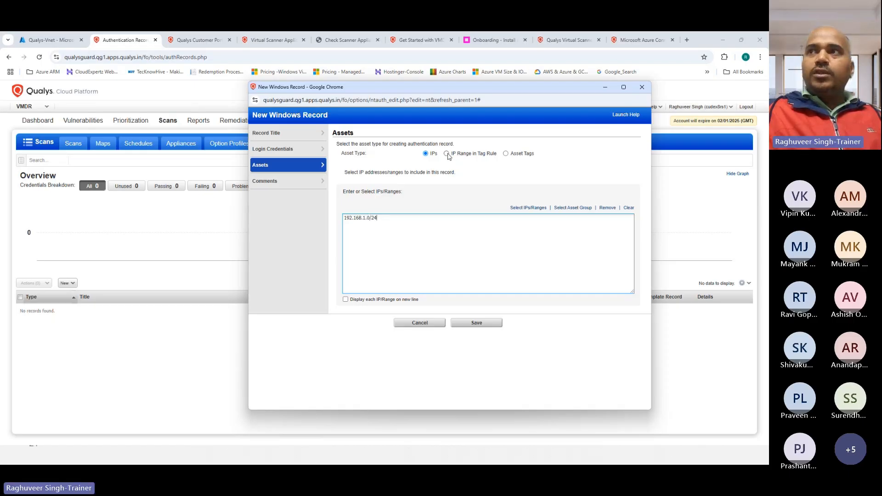
Target assets tagged Azure or AzureResource with Any matching, and save the record
{"action": "left_click", "coordinate": [506, 153]}
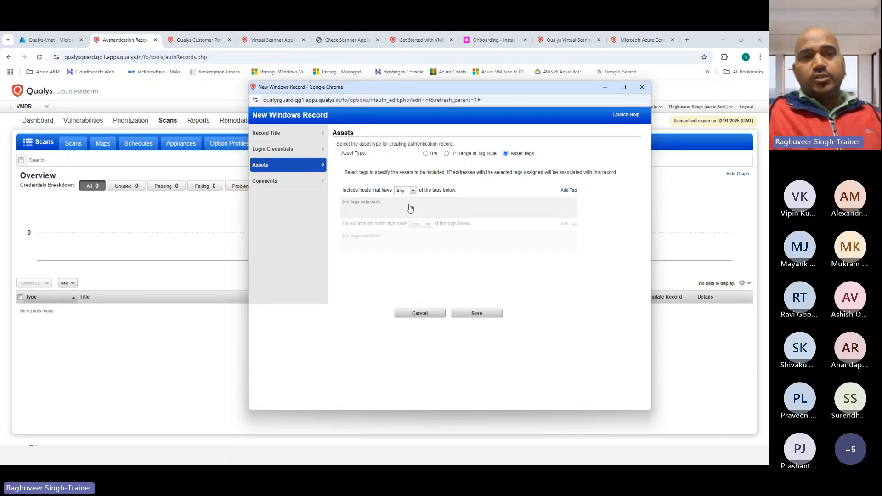
{"action": "left_click", "coordinate": [406, 190]}
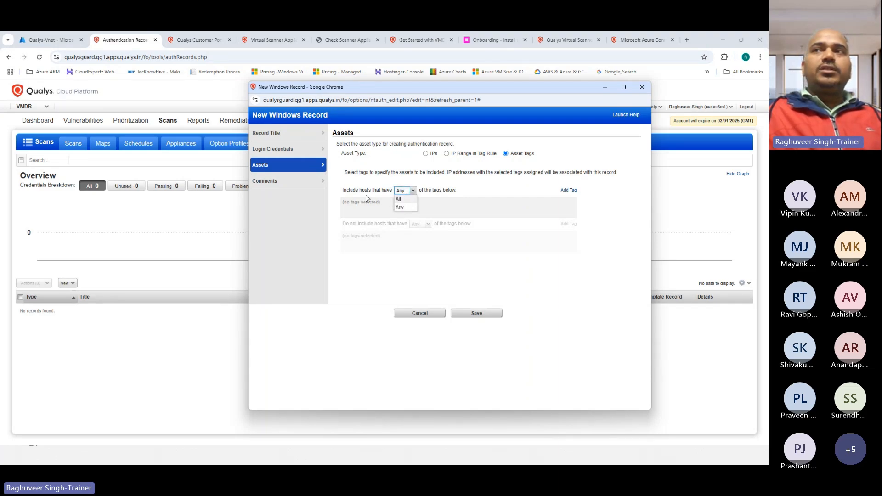
{"action": "left_click", "coordinate": [399, 206]}
{"action": "left_click", "coordinate": [568, 190]}
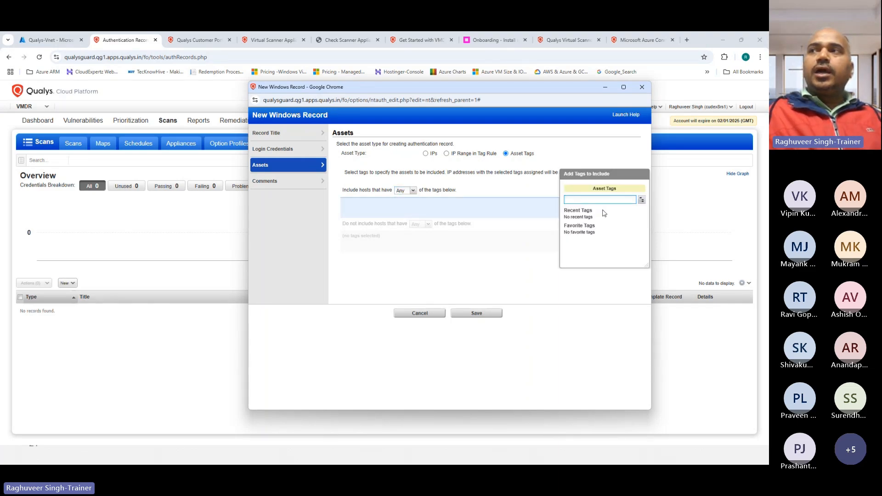
{"action": "left_click", "coordinate": [642, 200]}
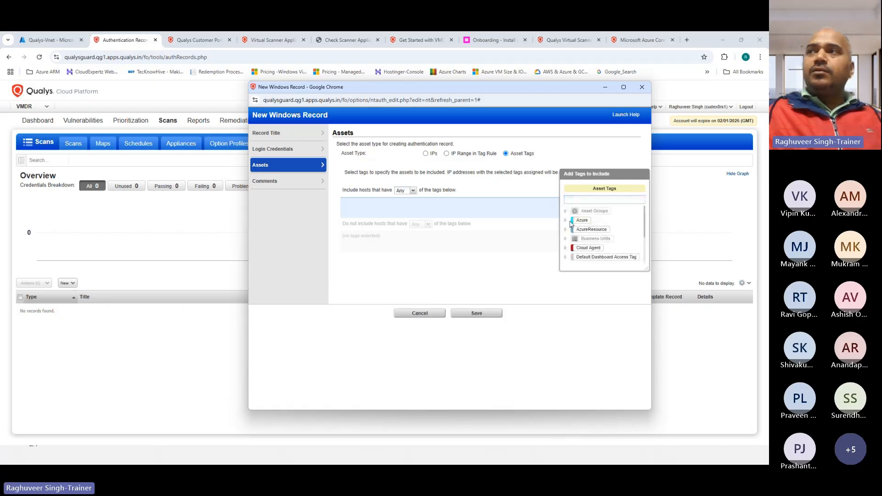
{"action": "left_click", "coordinate": [582, 220]}
{"action": "left_click", "coordinate": [591, 229]}
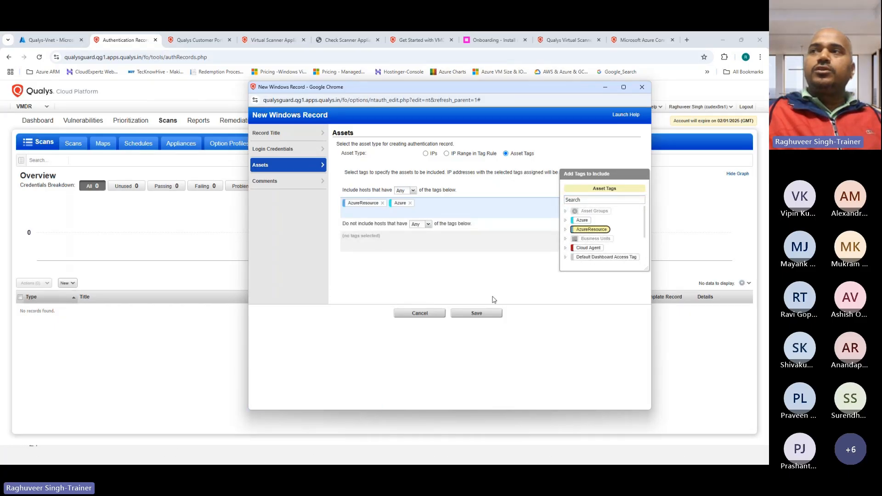
{"action": "left_click", "coordinate": [496, 276]}
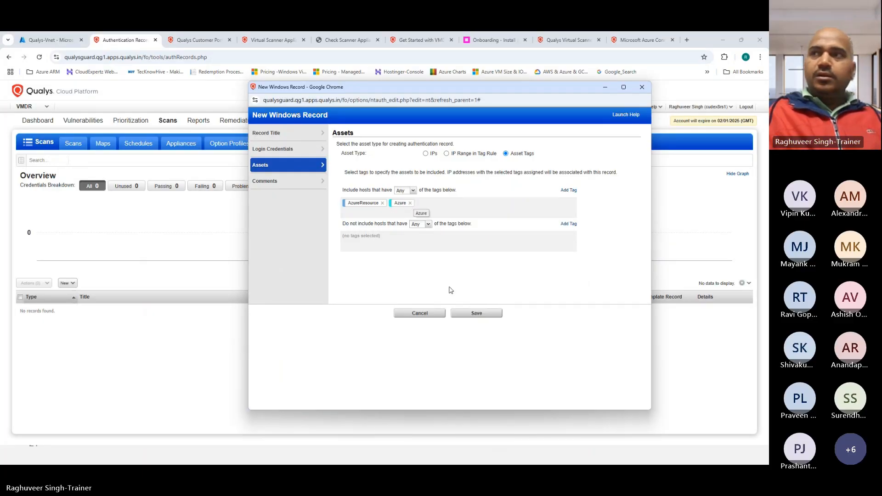
{"action": "left_click", "coordinate": [476, 315]}
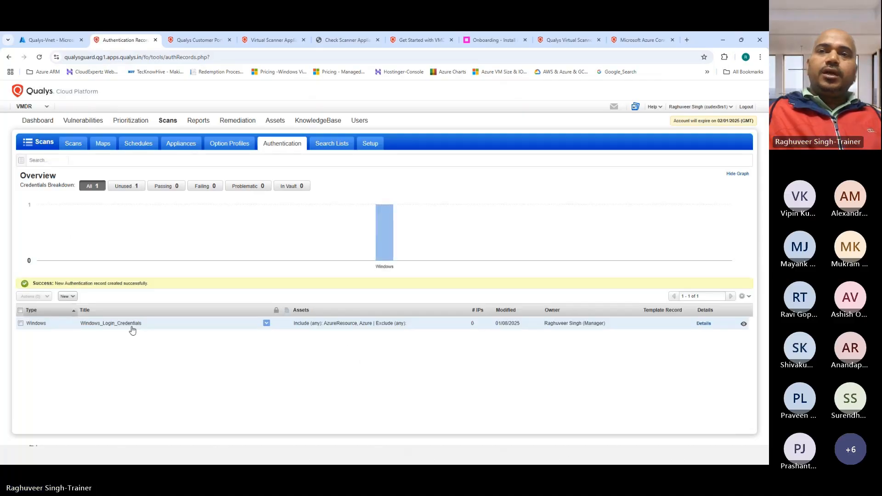
Open Windows_Login_Credentials for editing and retype the Confirm Password
{"action": "left_click", "coordinate": [21, 323]}
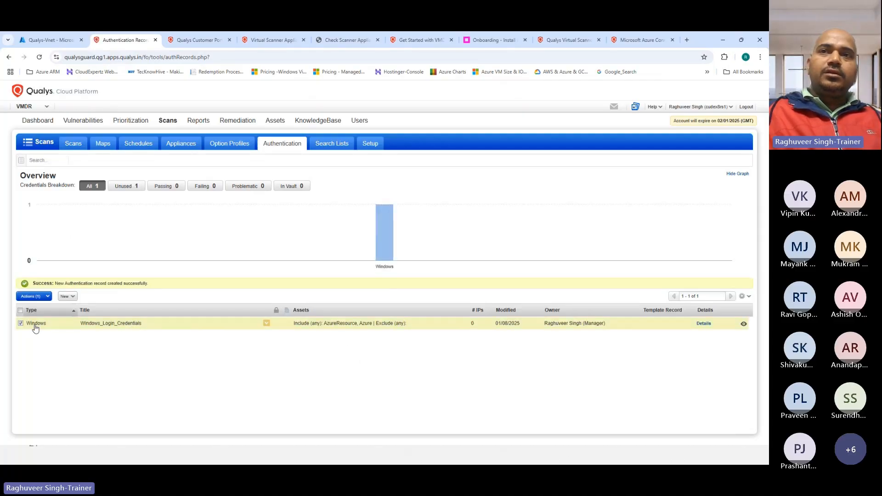
{"action": "left_click", "coordinate": [32, 296]}
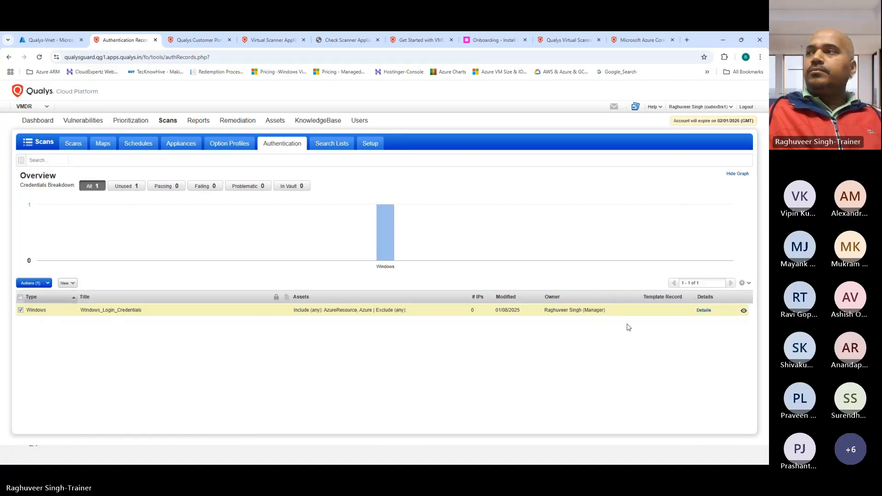
{"action": "left_click", "coordinate": [704, 312]}
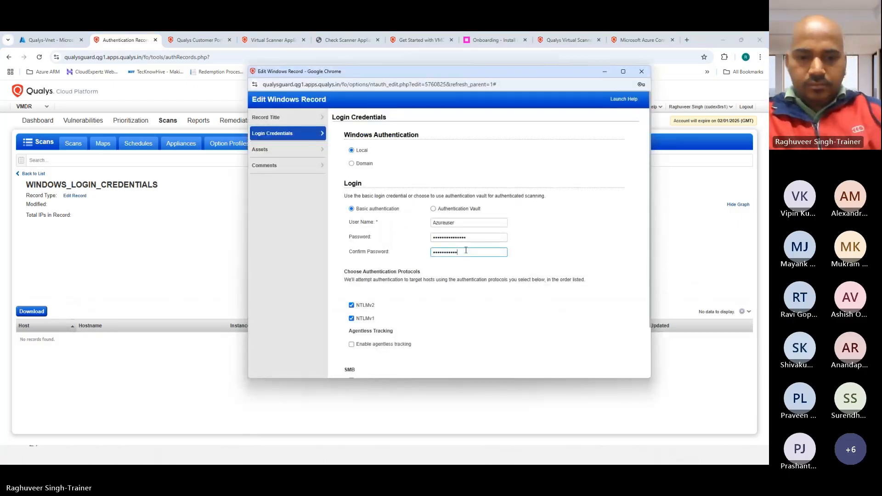
{"action": "type", "text": "••••"}
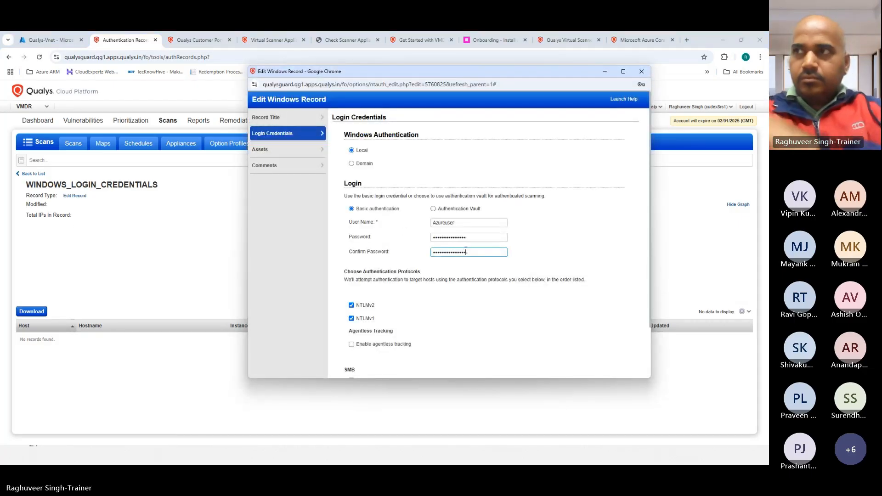
Review the record's Assets and Comments sections and save it
{"action": "scroll", "coordinate": [423, 306], "scroll_direction": "down", "scroll_amount": 2}
{"action": "scroll", "coordinate": [294, 156], "scroll_direction": "up", "scroll_amount": 5}
{"action": "left_click", "coordinate": [271, 150]}
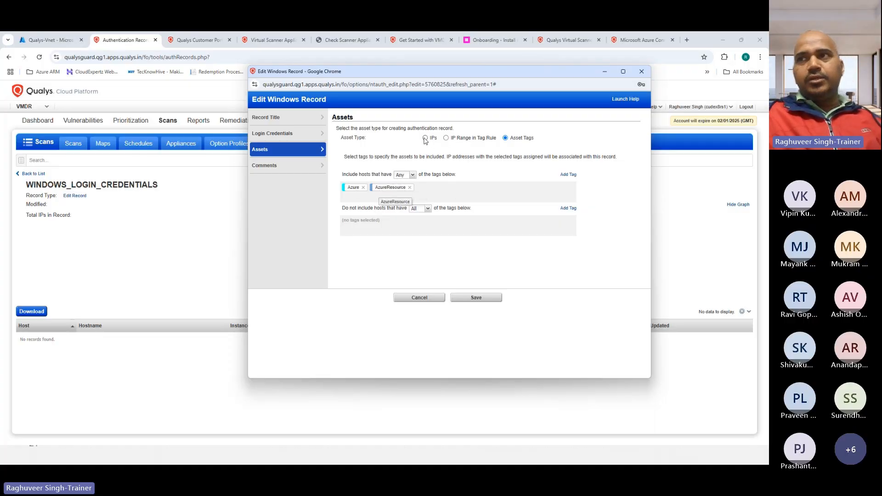
{"action": "left_click", "coordinate": [275, 166]}
{"action": "left_click", "coordinate": [379, 137]}
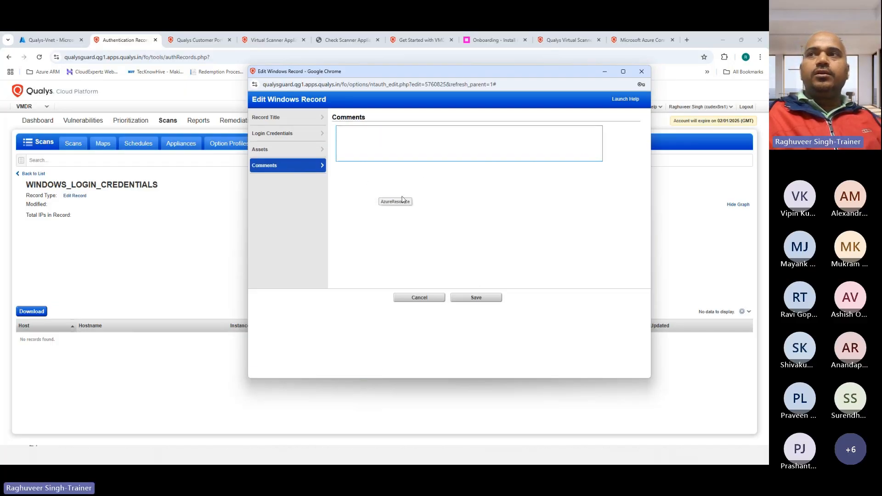
{"action": "left_click", "coordinate": [476, 299]}
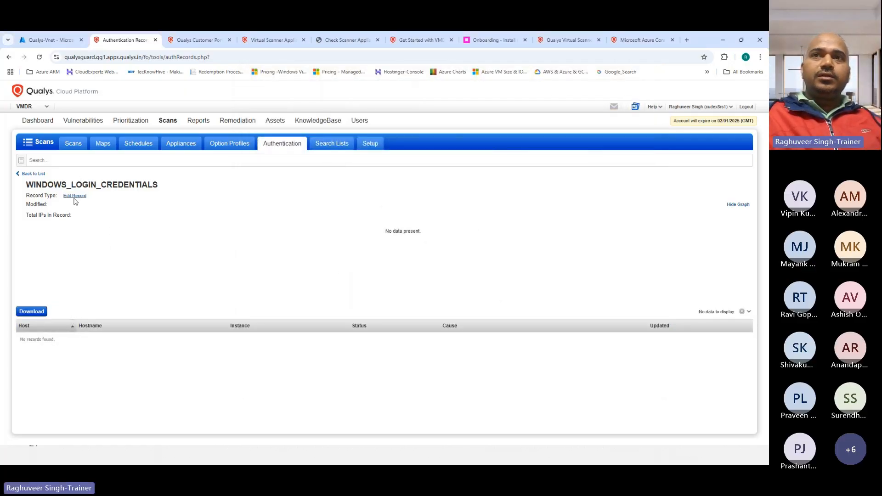
Return to and reload the authentication records list, then show the New record types menu
{"action": "left_click", "coordinate": [19, 174]}
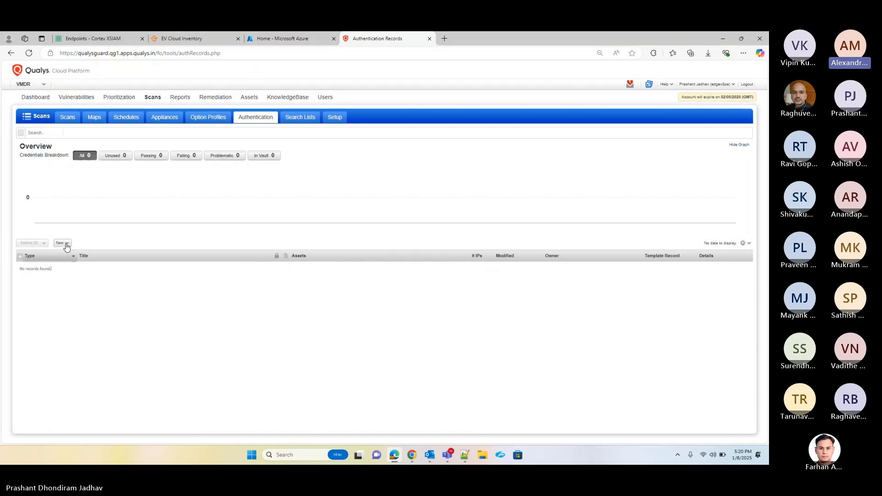
{"action": "left_click", "coordinate": [243, 121]}
{"action": "left_click", "coordinate": [68, 247]}
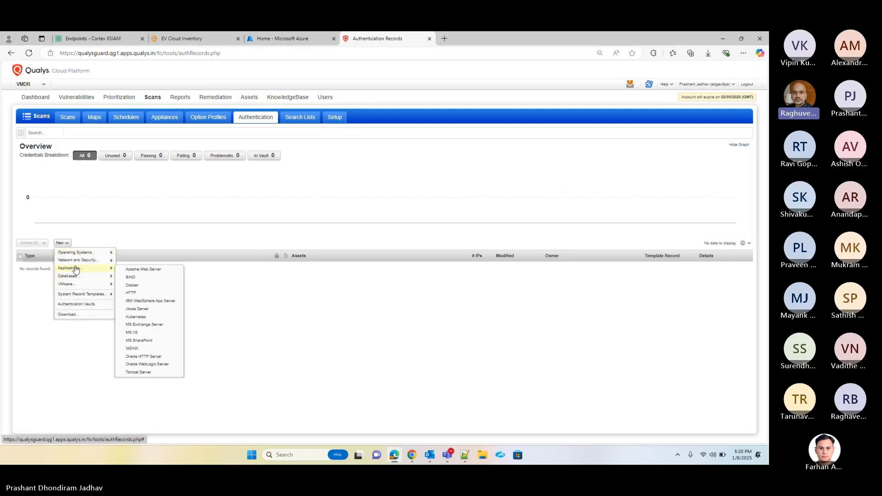
{"action": "mouse_move", "coordinate": [111, 286]}
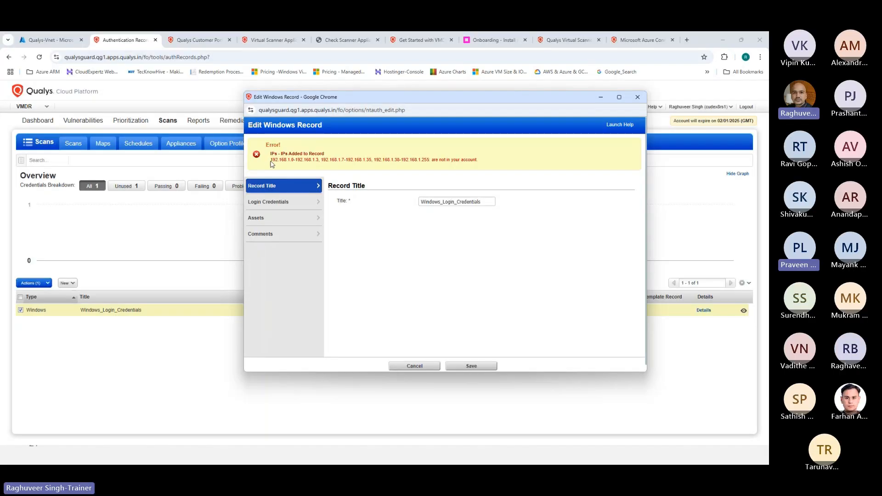
Highlight the rejected addresses 192.168.1.3 and 192.168.1.7-192.168.1.35 in the error message
{"action": "left_click_drag", "start_coordinate": [271, 161], "coordinate": [290, 161]}
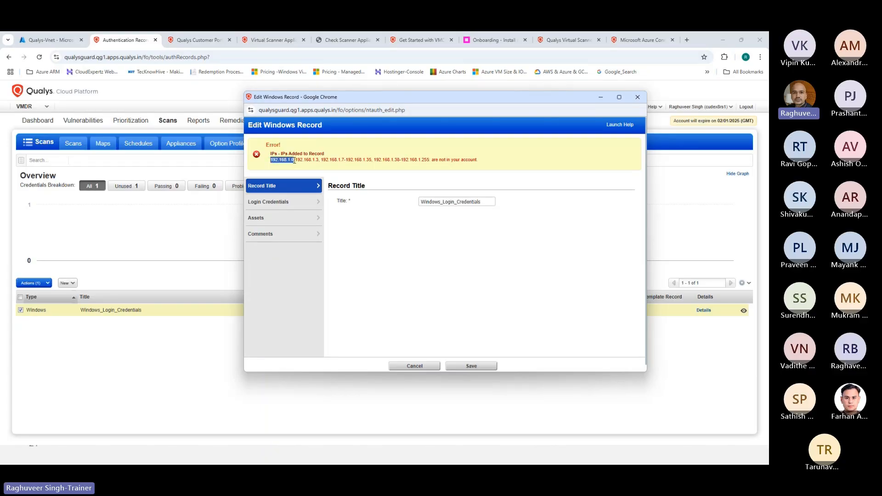
{"action": "left_click", "coordinate": [296, 160]}
{"action": "left_click_drag", "start_coordinate": [296, 160], "coordinate": [343, 160]}
{"action": "left_click", "coordinate": [350, 171]}
{"action": "left_click_drag", "start_coordinate": [372, 160], "coordinate": [321, 160]}
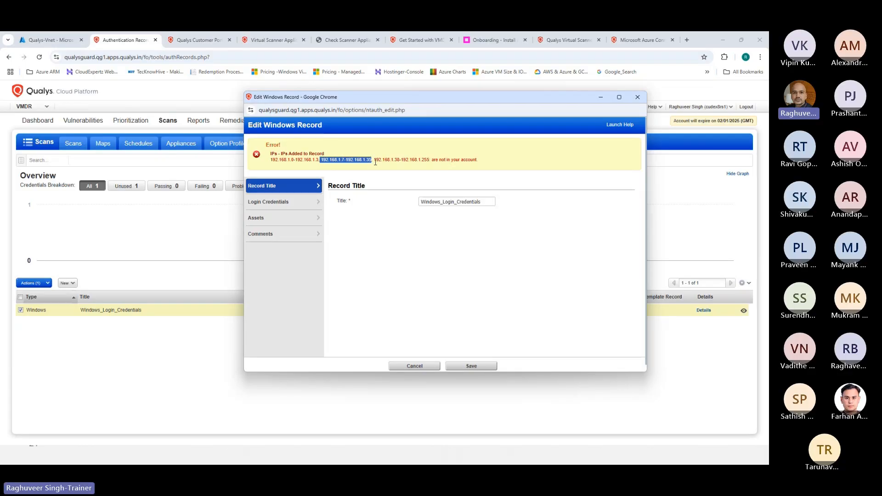
{"action": "left_click", "coordinate": [389, 174]}
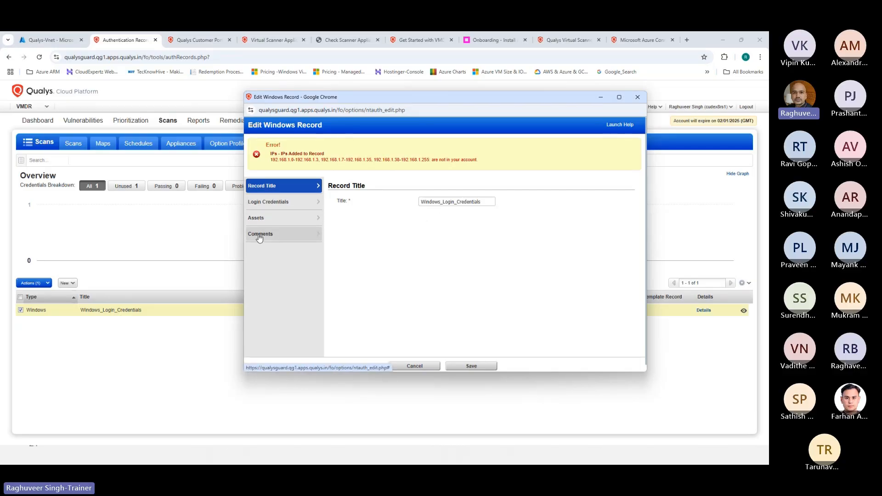
Confirm Assets still lists 192.168.1.0/24, toggle Asset Tags and back to IPs, then return to Azure
{"action": "left_click", "coordinate": [260, 220]}
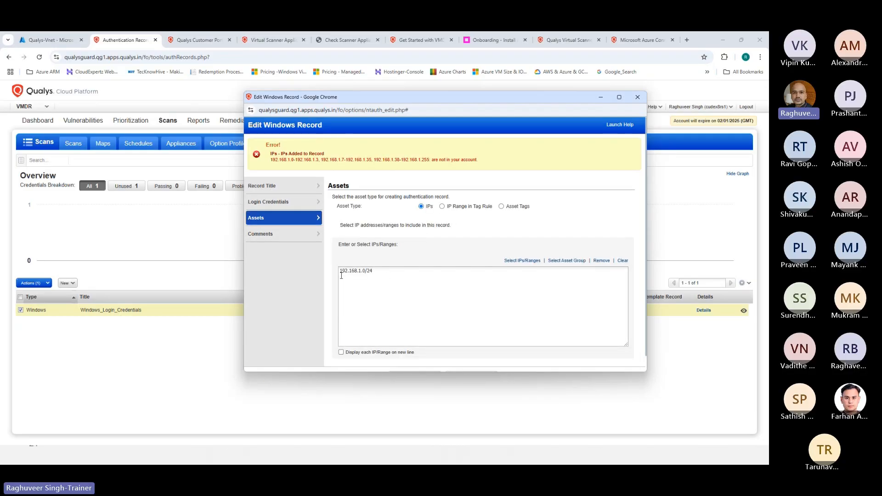
{"action": "left_click", "coordinate": [373, 276]}
{"action": "key", "text": "ctrl+a"}
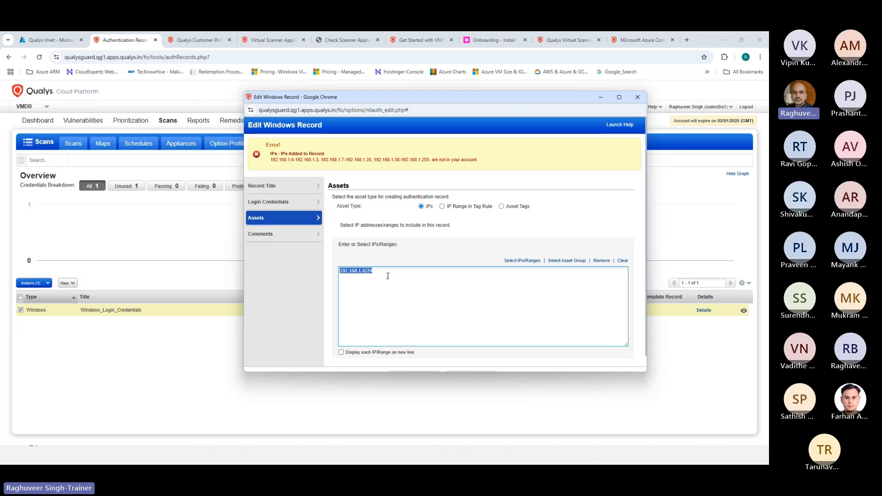
{"action": "left_click_drag", "start_coordinate": [271, 159], "coordinate": [429, 159]}
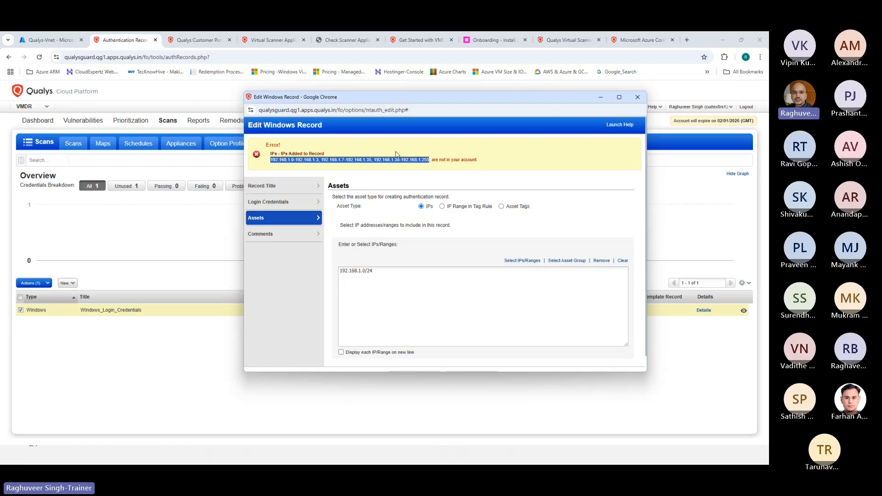
{"action": "left_click", "coordinate": [501, 207]}
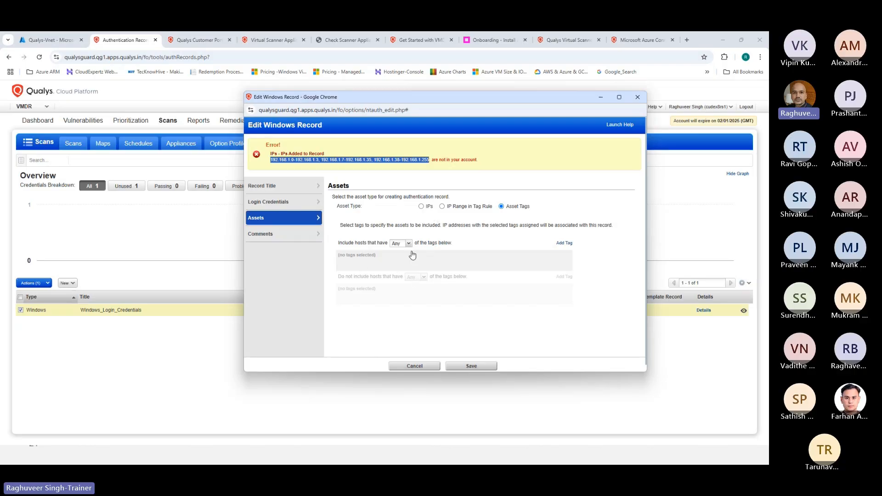
{"action": "left_click", "coordinate": [421, 207]}
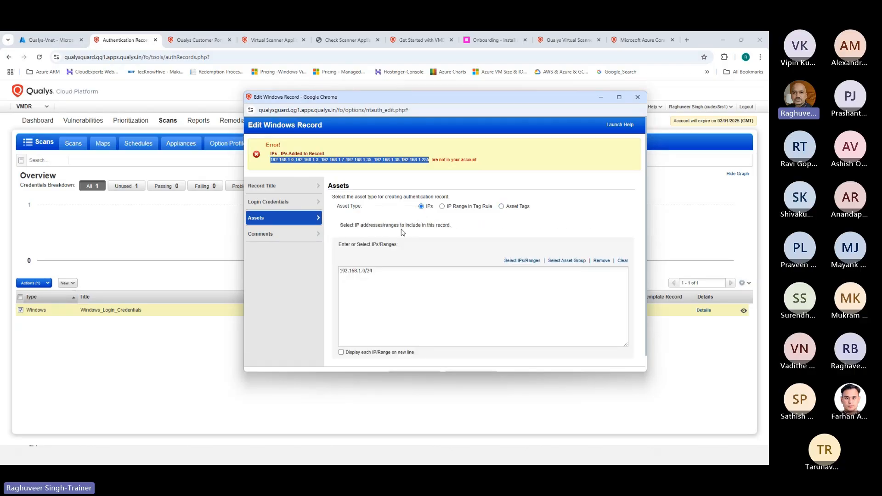
{"action": "left_click", "coordinate": [380, 273]}
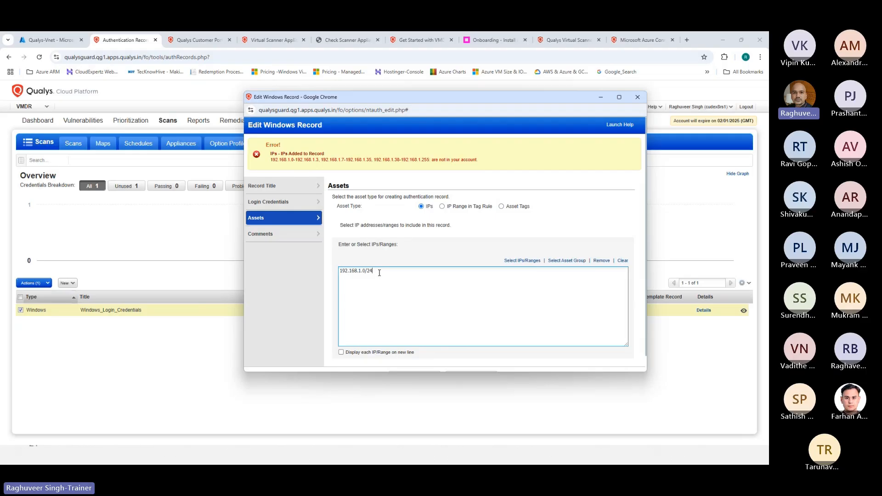
{"action": "left_click", "coordinate": [45, 40]}
{"action": "left_click", "coordinate": [18, 102]}
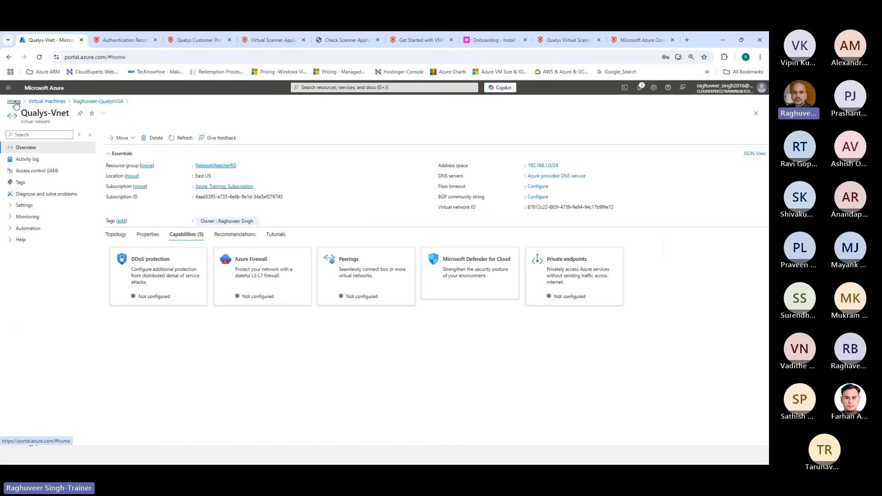
Filter the Azure virtual machine list by 'qualys'
{"action": "left_click", "coordinate": [248, 133]}
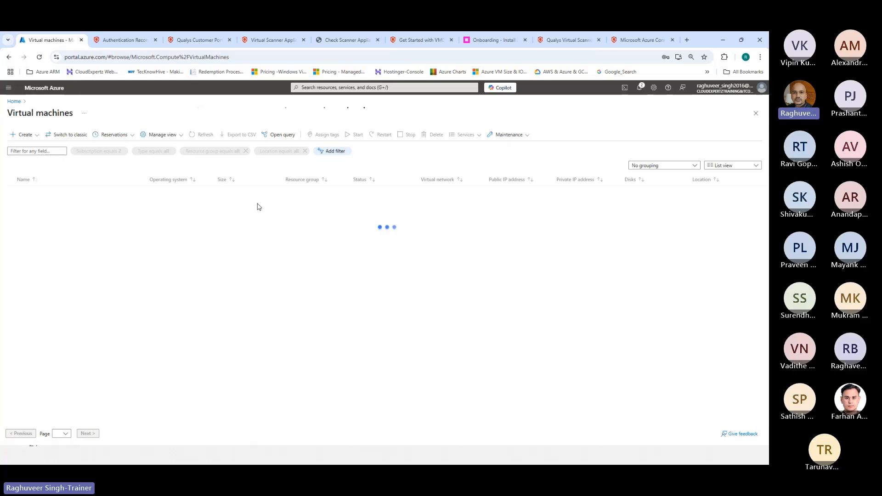
{"action": "left_click", "coordinate": [28, 152]}
{"action": "type", "text": "qualys"}
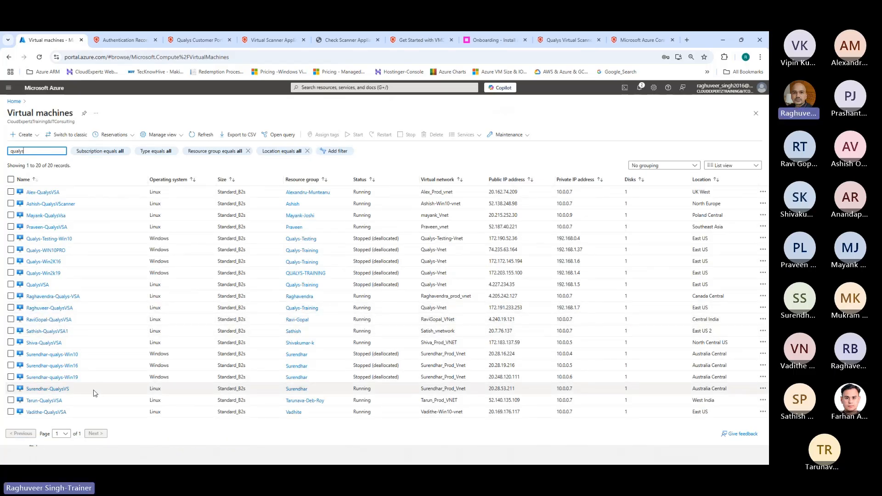
Tick Qualys-WIN10PRO, Qualys-Win2K16 and Qualys-Win2k19, and copy private IP 192.168.1.37
{"action": "left_click", "coordinate": [11, 250]}
{"action": "left_click", "coordinate": [10, 261]}
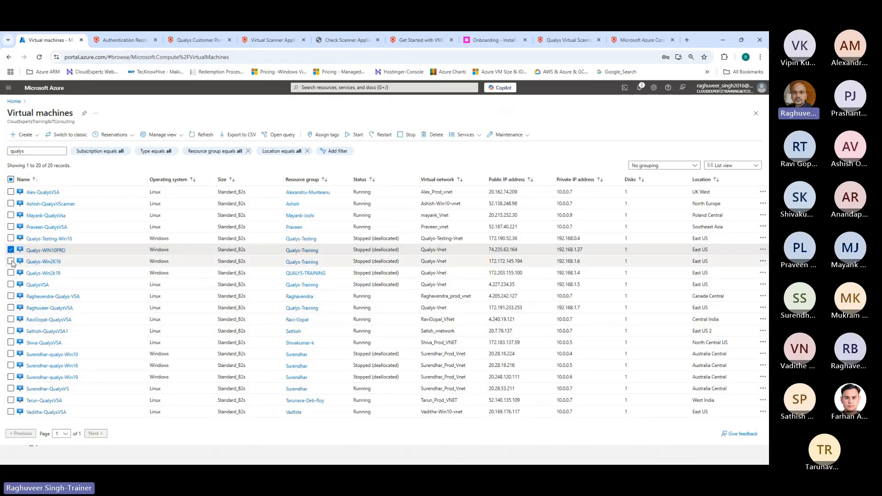
{"action": "left_click", "coordinate": [10, 272]}
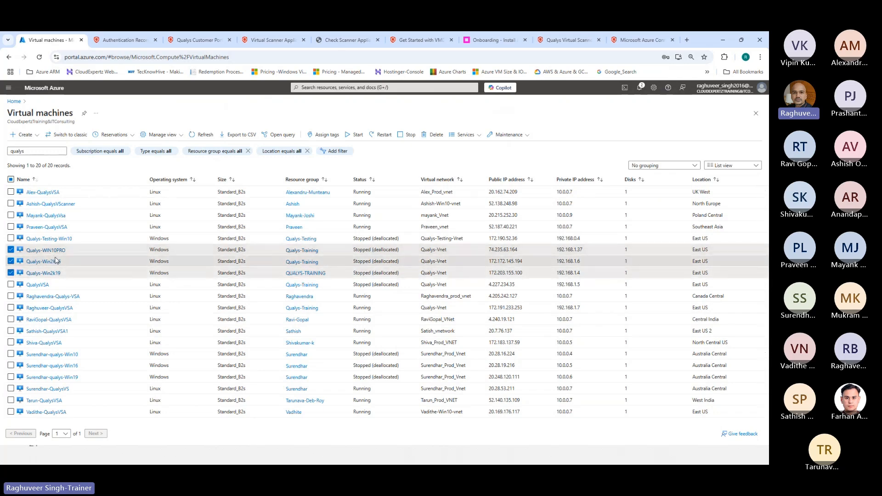
{"action": "left_click_drag", "start_coordinate": [557, 251], "coordinate": [583, 251]}
{"action": "key", "text": "ctrl+c"}
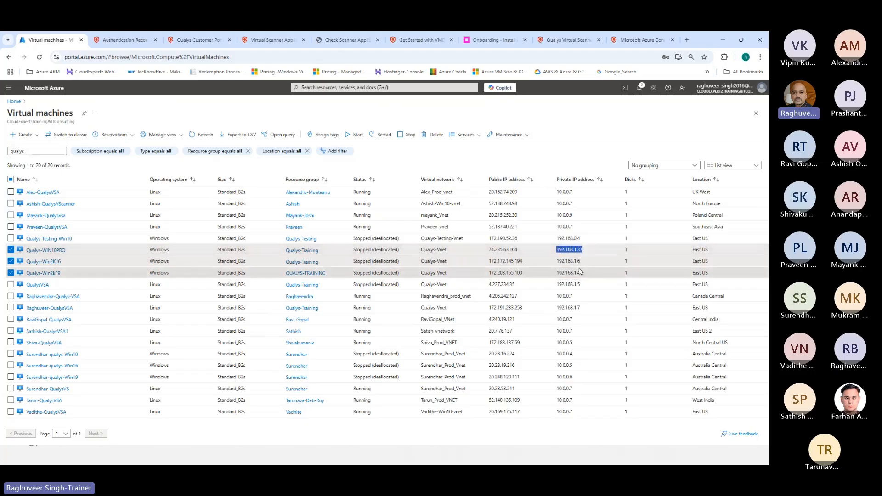
{"action": "left_click", "coordinate": [123, 40]}
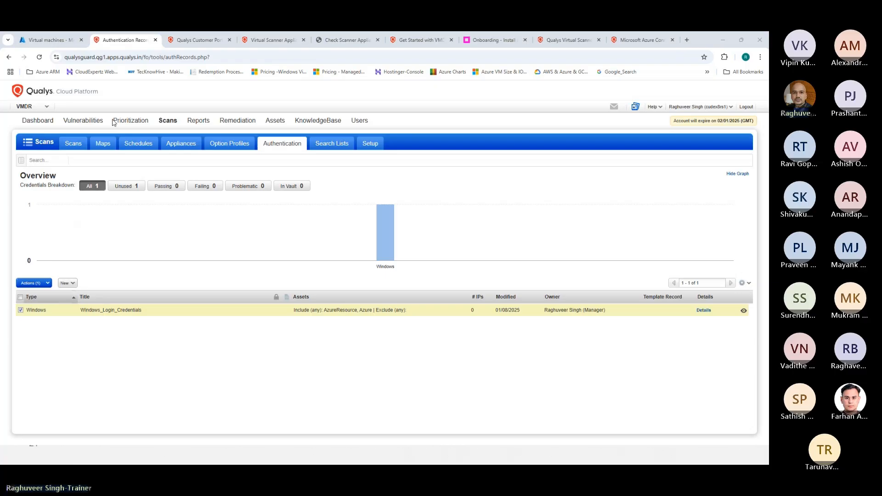
Replace the 192.168.1.0/24 range in the IPs box with 192.168.1.37
{"action": "key", "text": "alt+Tab"}
{"action": "left_click_drag", "start_coordinate": [384, 272], "coordinate": [282, 275]}
{"action": "key", "text": "ctrl+v"}
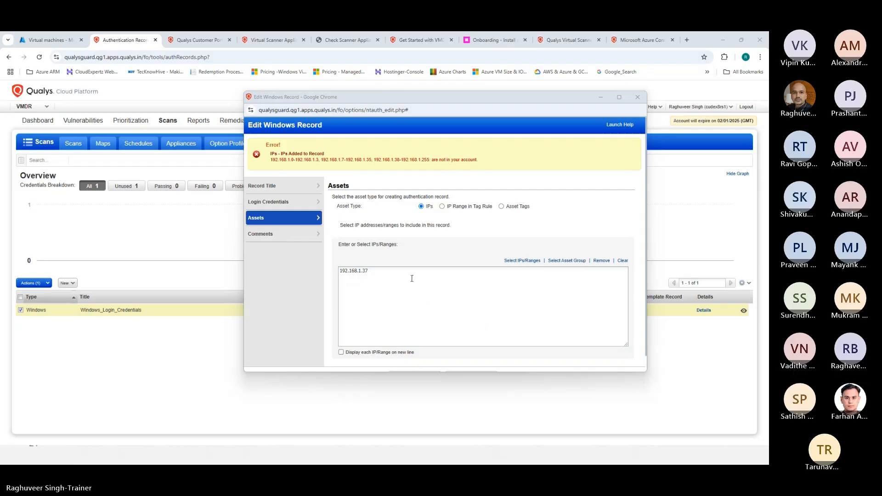
{"action": "left_click_drag", "start_coordinate": [392, 271], "coordinate": [256, 275]}
{"action": "key", "text": "ctrl+c"}
{"action": "left_click", "coordinate": [358, 285]}
Add 192.168.1.6 and 192.168.1.4 as separate lines, checking the private IPs in the Azure VM list
{"action": "key", "text": "ctrl+v"}
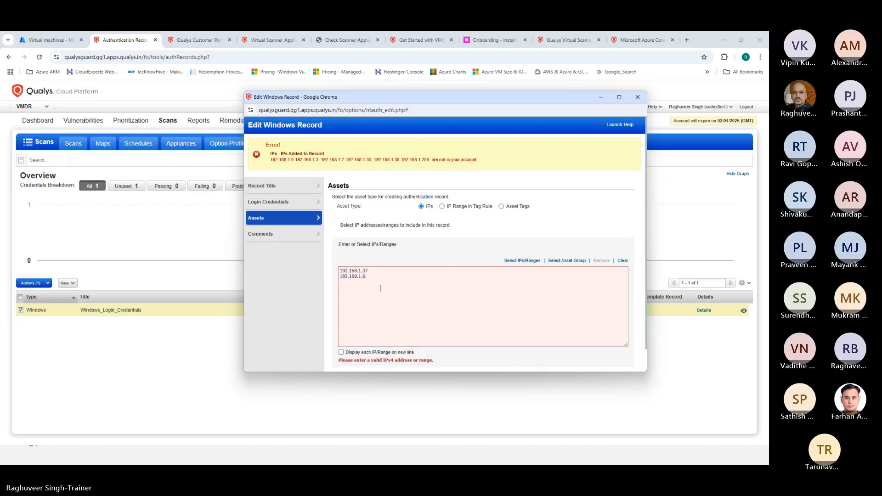
{"action": "key", "text": "ctrl+v"}
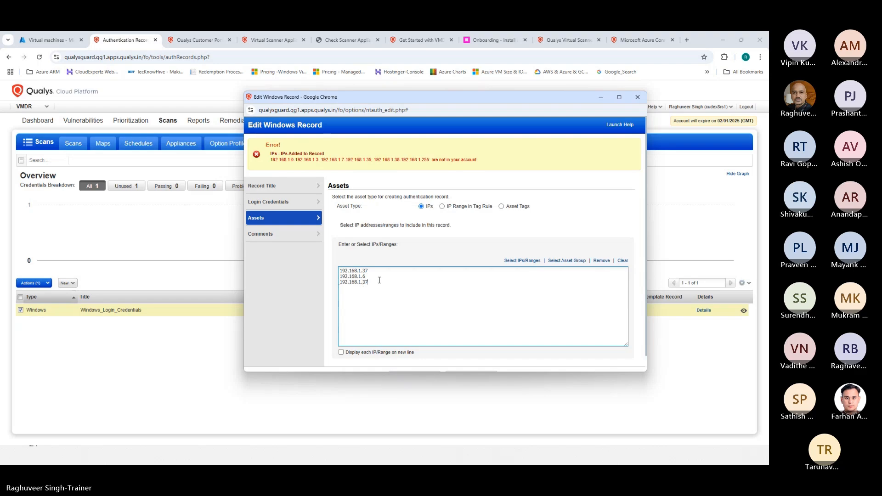
{"action": "key", "text": "BackSpace"}
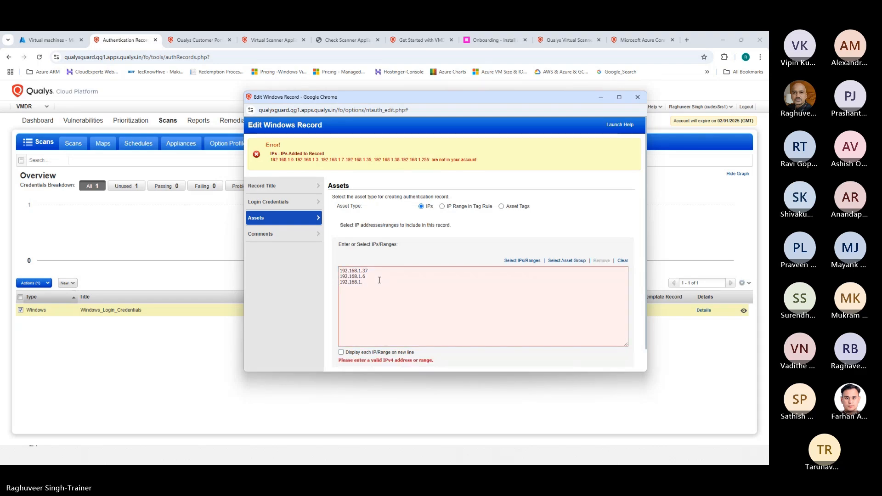
{"action": "left_click", "coordinate": [46, 40]}
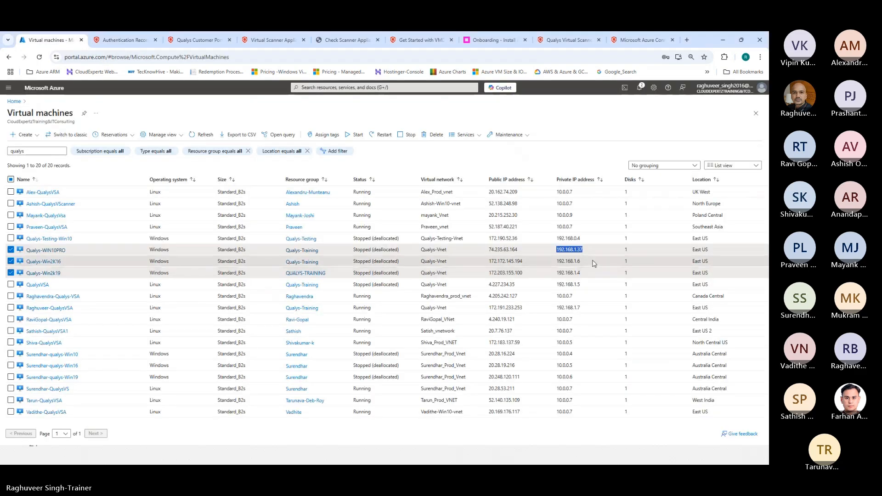
{"action": "key", "text": "alt+Tab"}
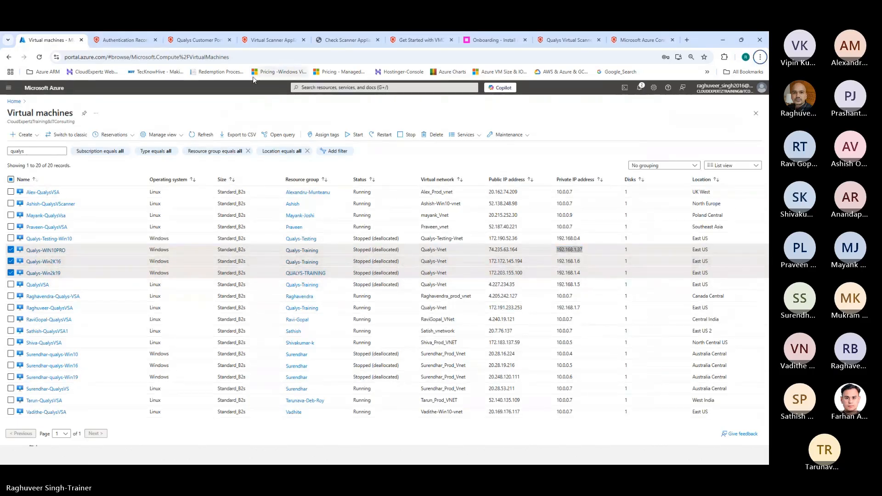
{"action": "key", "text": "alt+Tab"}
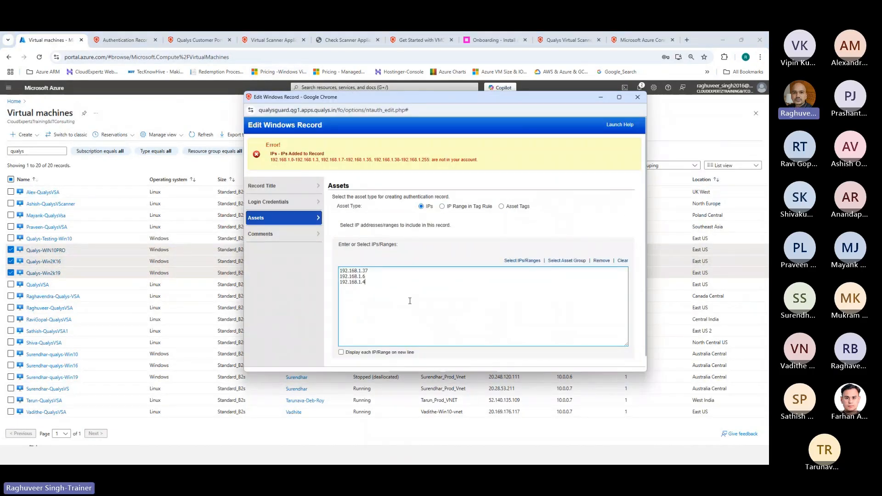
Save the updated Windows_Login_Credentials record and return to the authentication records list
{"action": "scroll", "coordinate": [412, 292], "scroll_direction": "down", "scroll_amount": 1}
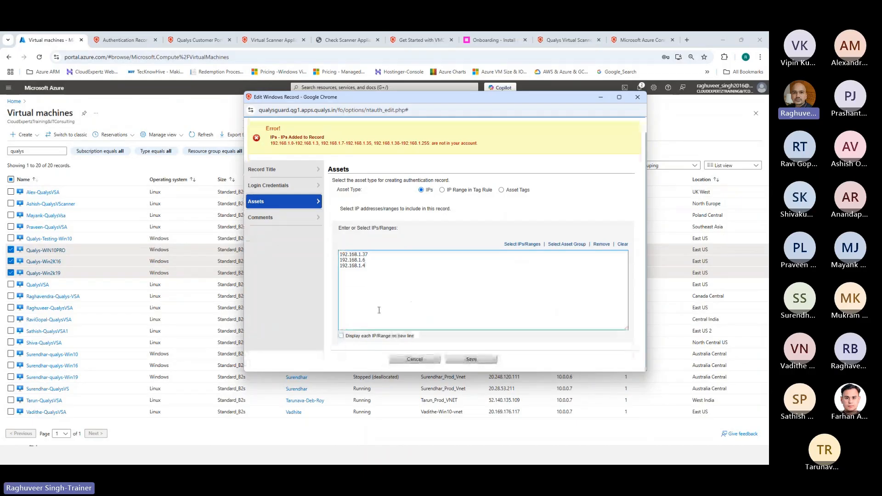
{"action": "left_click", "coordinate": [471, 359]}
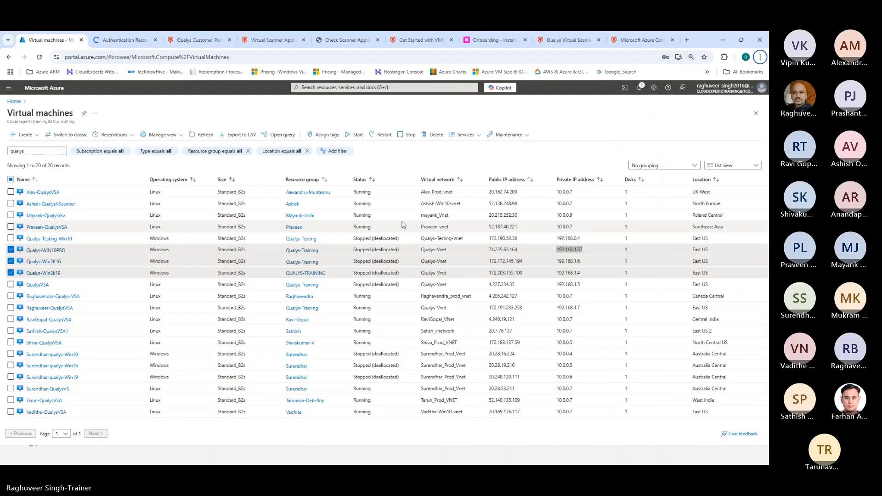
{"action": "left_click", "coordinate": [116, 40]}
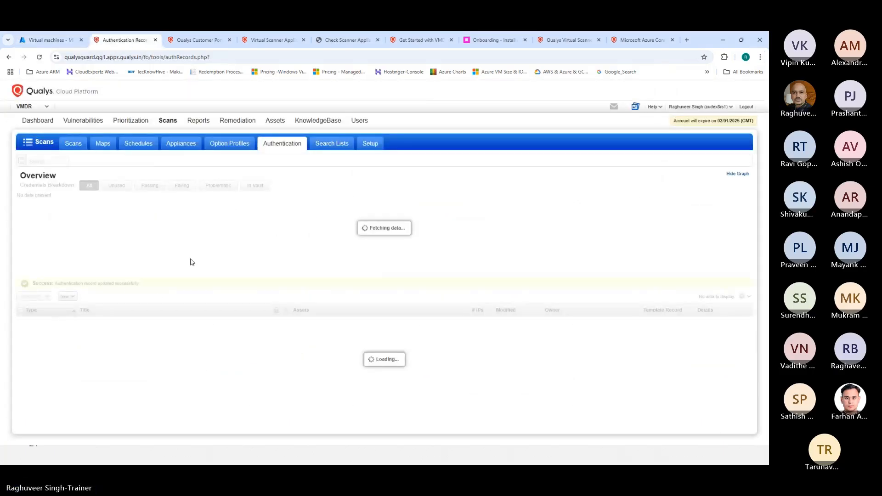
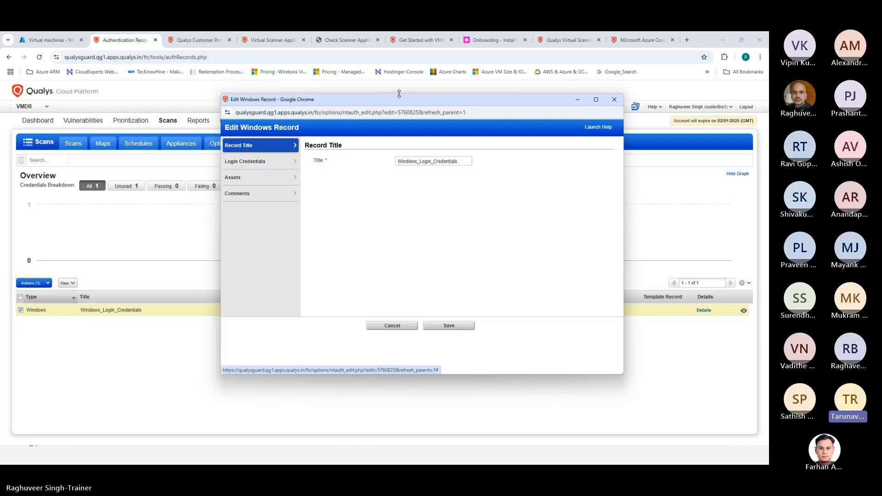
Reposition the Edit Windows Record window and view its Assets: 192.168.1.4, 192.168.1.6 and 192.168.1.37
{"action": "left_click_drag", "start_coordinate": [373, 104], "coordinate": [354, 96]}
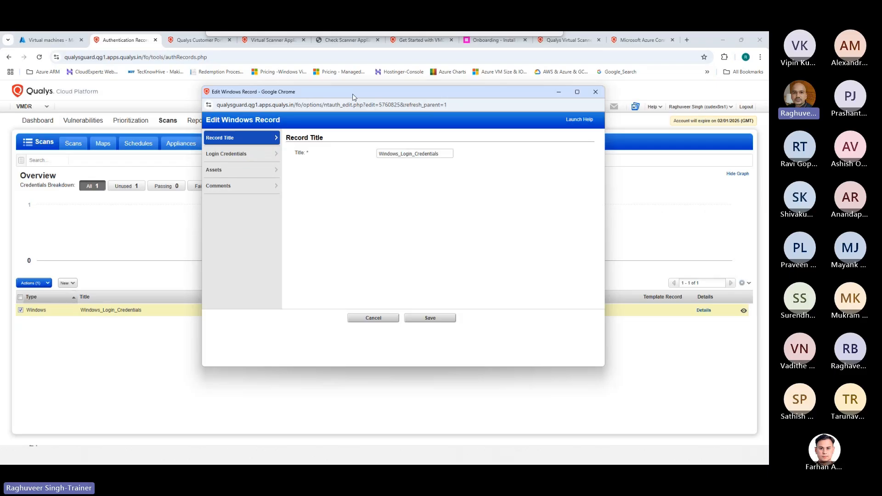
{"action": "left_click_drag", "start_coordinate": [353, 95], "coordinate": [353, 95]}
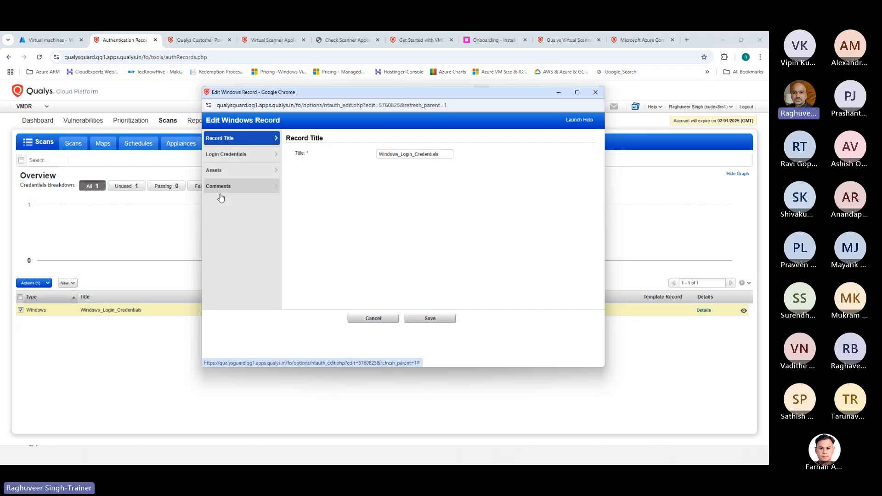
{"action": "left_click", "coordinate": [219, 170]}
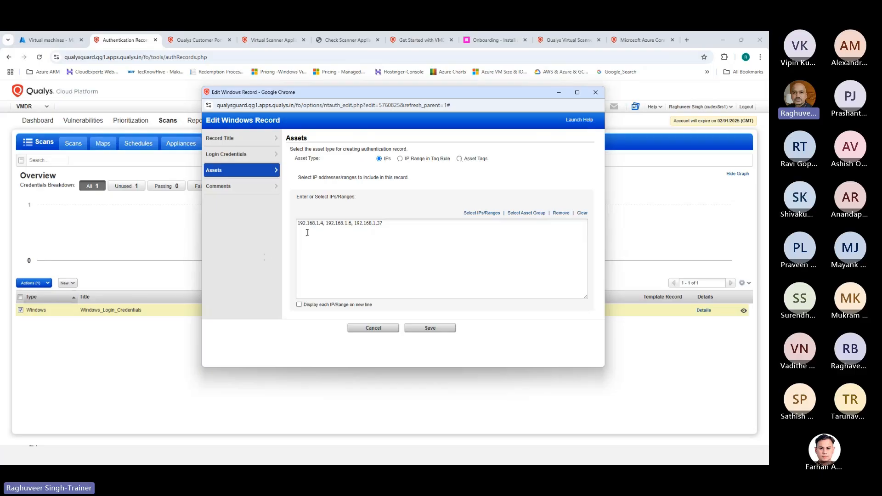
{"action": "left_click", "coordinate": [230, 156]}
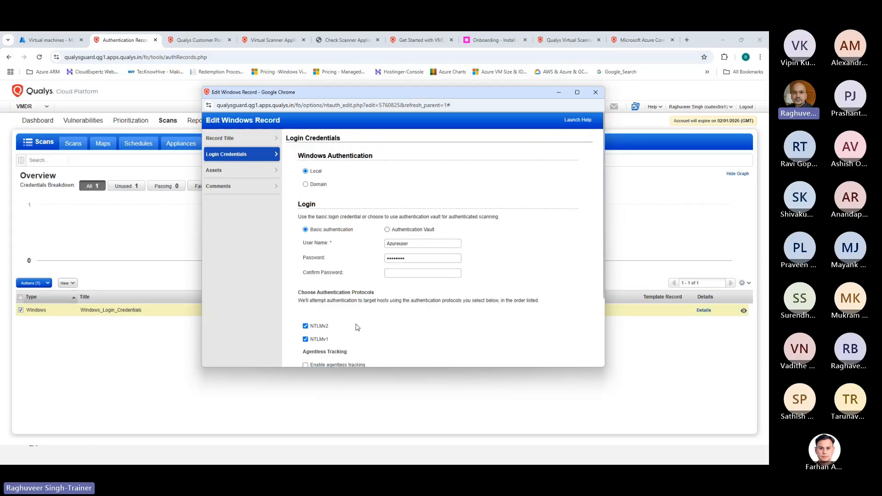
{"action": "left_click", "coordinate": [235, 171]}
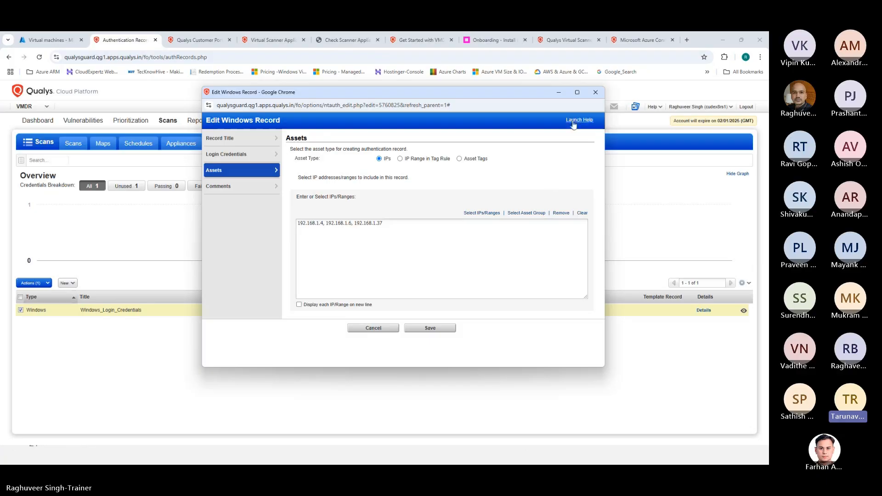
{"action": "left_click_drag", "start_coordinate": [342, 97], "coordinate": [314, 96]}
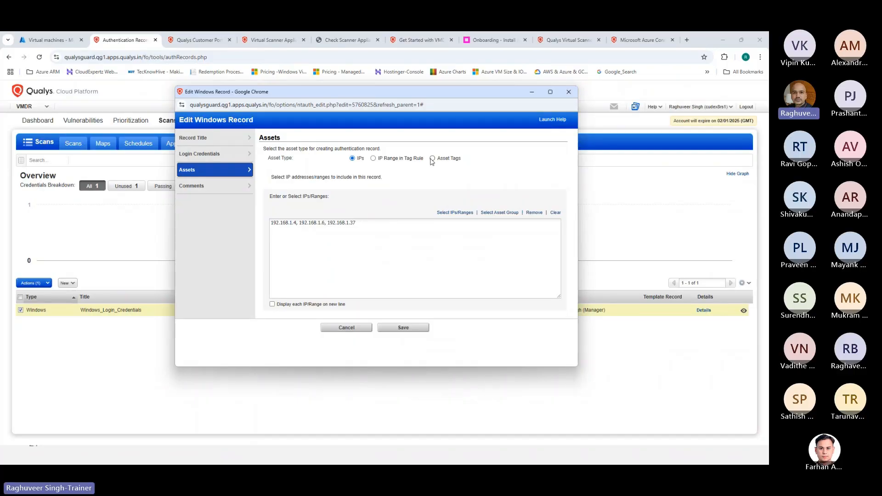
{"action": "left_click_drag", "start_coordinate": [325, 96], "coordinate": [401, 92]}
{"action": "left_click_drag", "start_coordinate": [335, 91], "coordinate": [370, 141]}
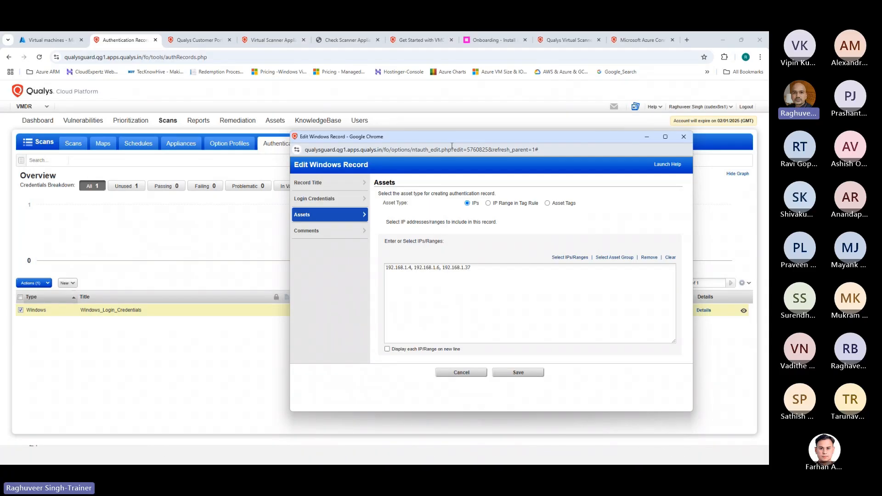
{"action": "left_click_drag", "start_coordinate": [417, 141], "coordinate": [371, 100]}
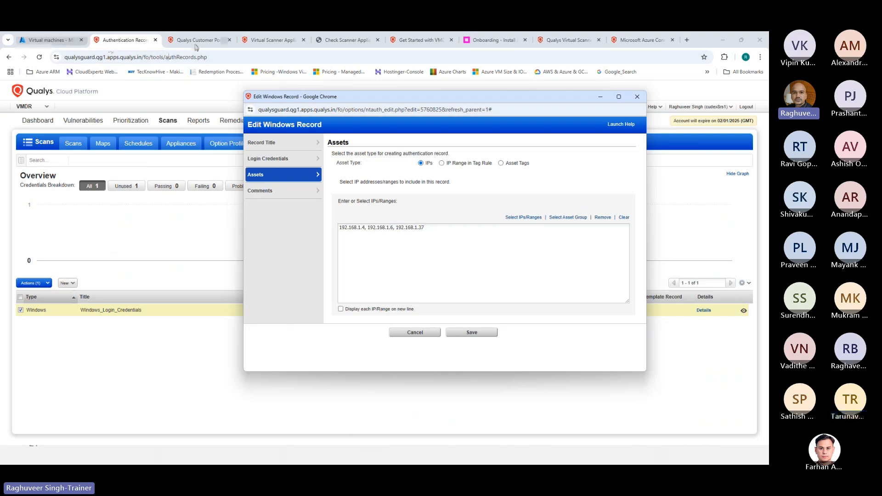
Close the Windows record editor and pick Global AssetView from the VMDR application list
{"action": "left_click", "coordinate": [637, 97]}
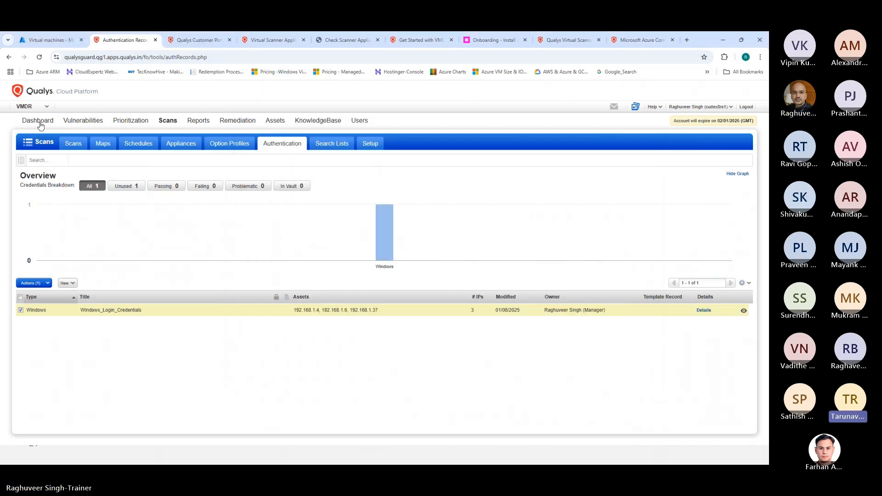
{"action": "left_click", "coordinate": [25, 108]}
{"action": "scroll", "coordinate": [66, 207], "scroll_direction": "down", "scroll_amount": 3}
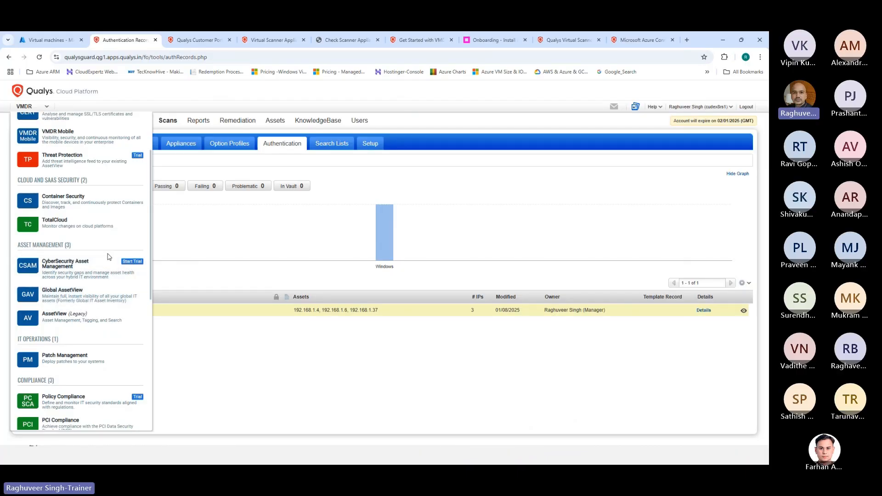
{"action": "scroll", "coordinate": [92, 284], "scroll_direction": "down", "scroll_amount": 1}
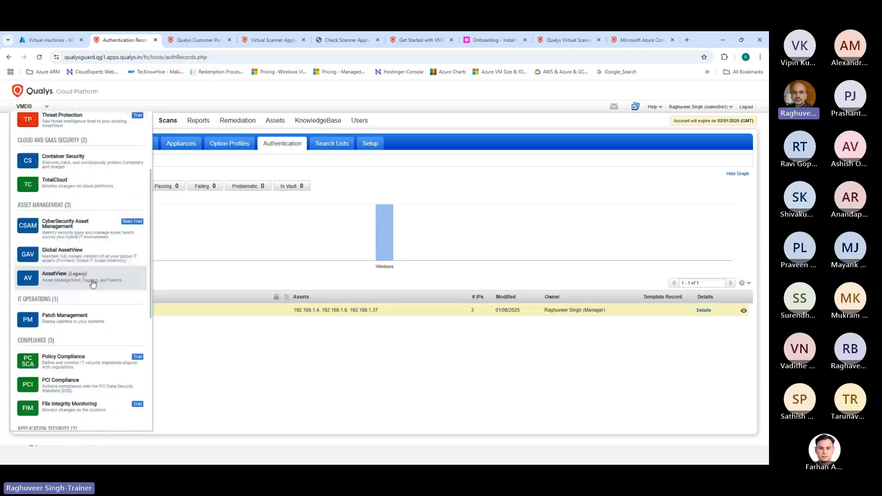
{"action": "left_click", "coordinate": [54, 251]}
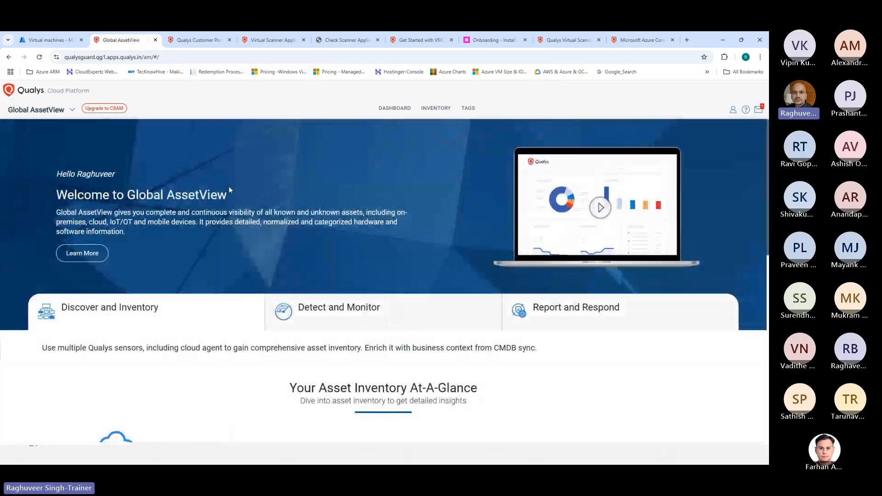
Open the six-asset Inventory, review Qualys-Win2k19's full tag list, and bring up its quick actions
{"action": "scroll", "coordinate": [364, 268], "scroll_direction": "down", "scroll_amount": 1}
{"action": "left_click", "coordinate": [434, 108]}
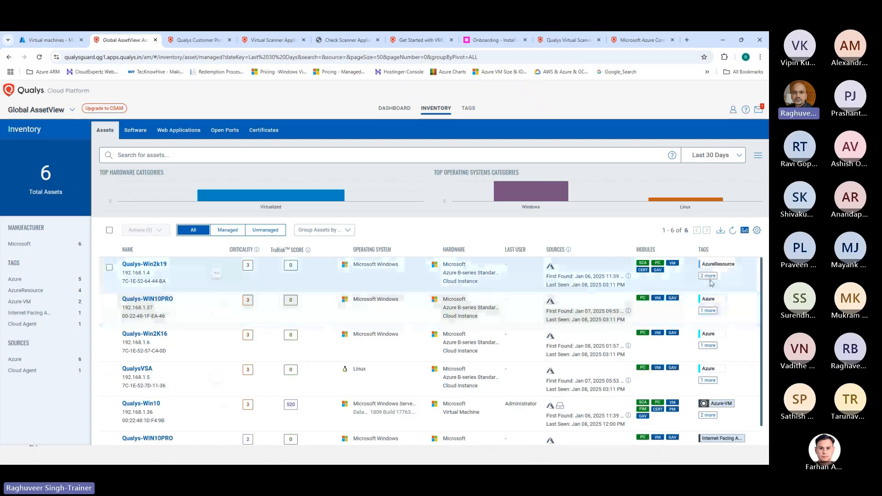
{"action": "left_click", "coordinate": [709, 277]}
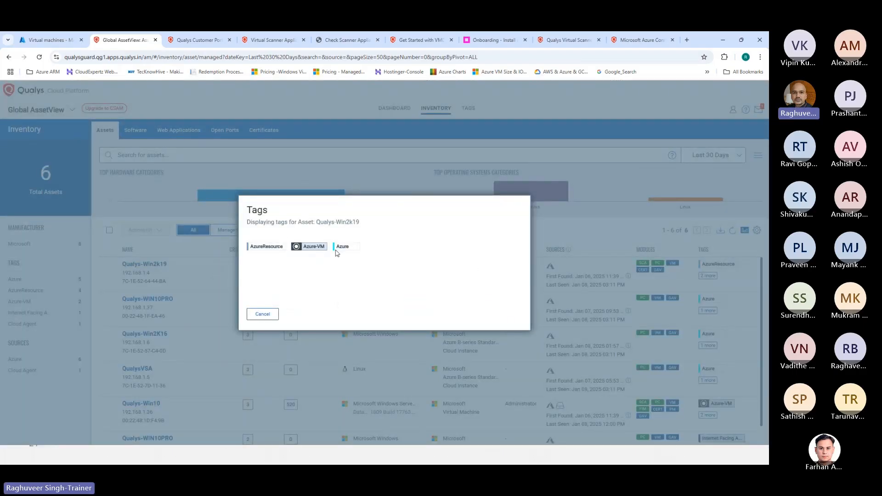
{"action": "left_click", "coordinate": [615, 207]}
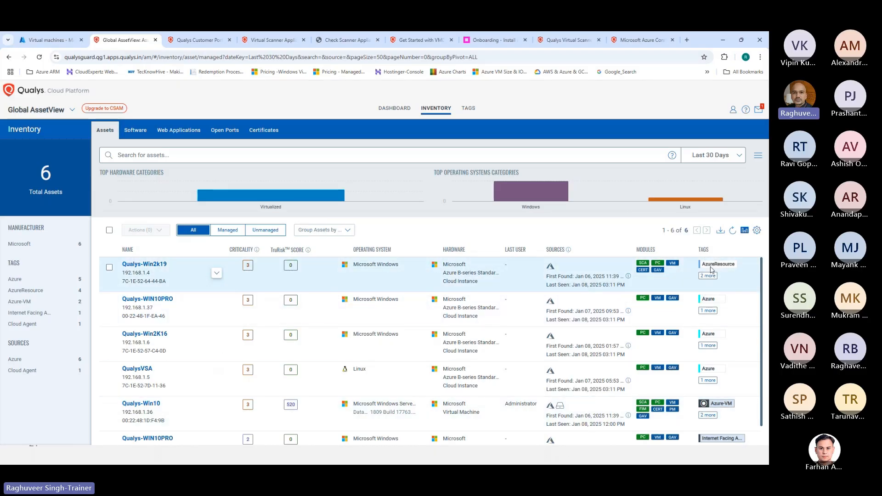
{"action": "left_click", "coordinate": [708, 275]}
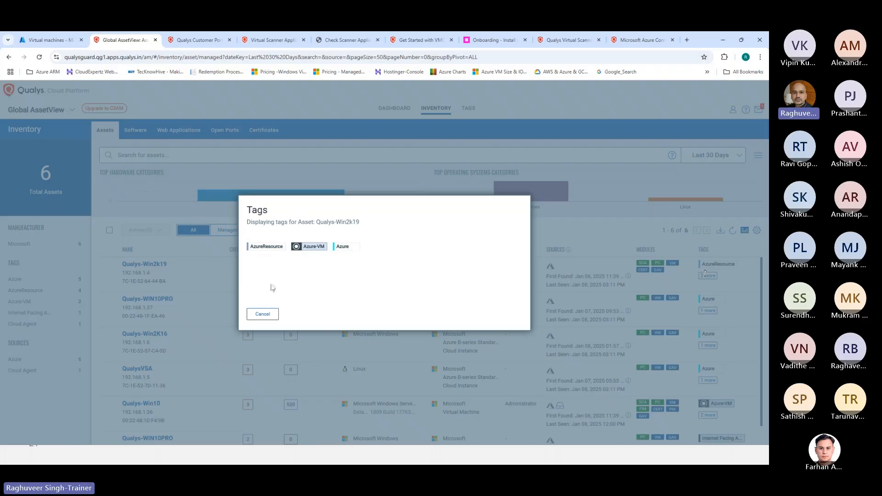
{"action": "left_click", "coordinate": [589, 212]}
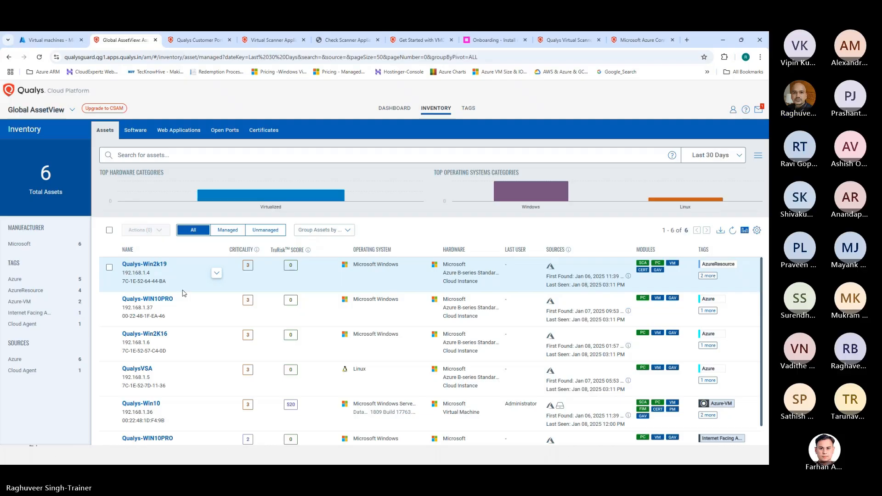
{"action": "left_click", "coordinate": [217, 275]}
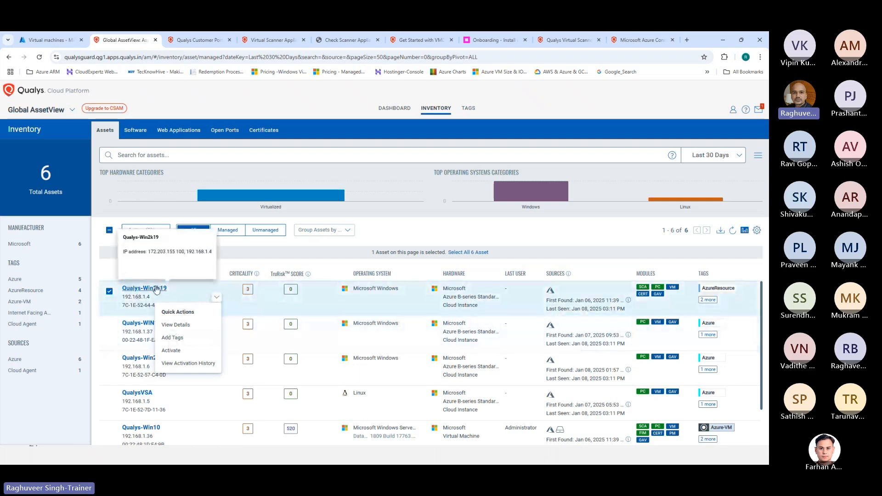
Cancel Add Tags and open the Qualys-Win2k19 details page showing IPv4 192.168.1.4
{"action": "left_click", "coordinate": [173, 343]}
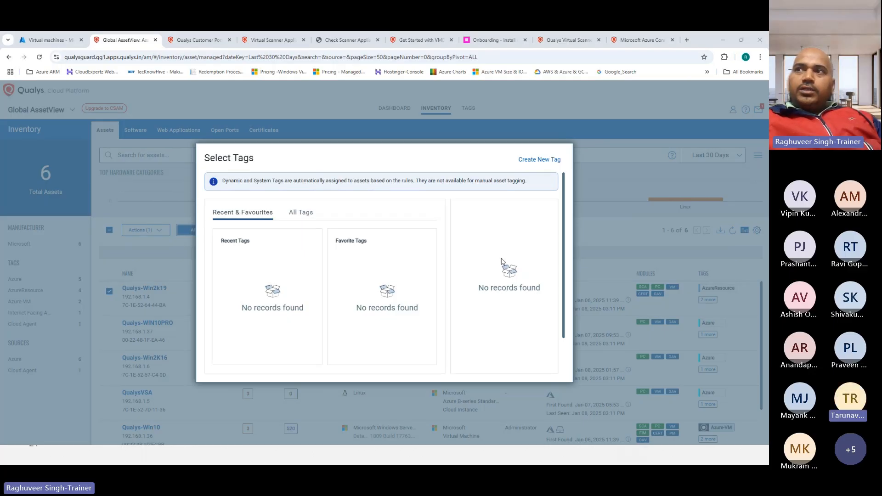
{"action": "left_click", "coordinate": [601, 175]}
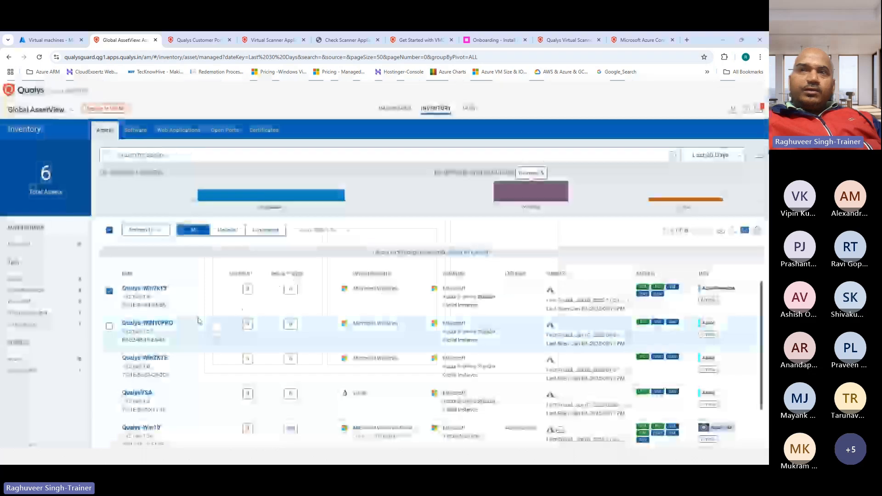
{"action": "left_click", "coordinate": [146, 288]}
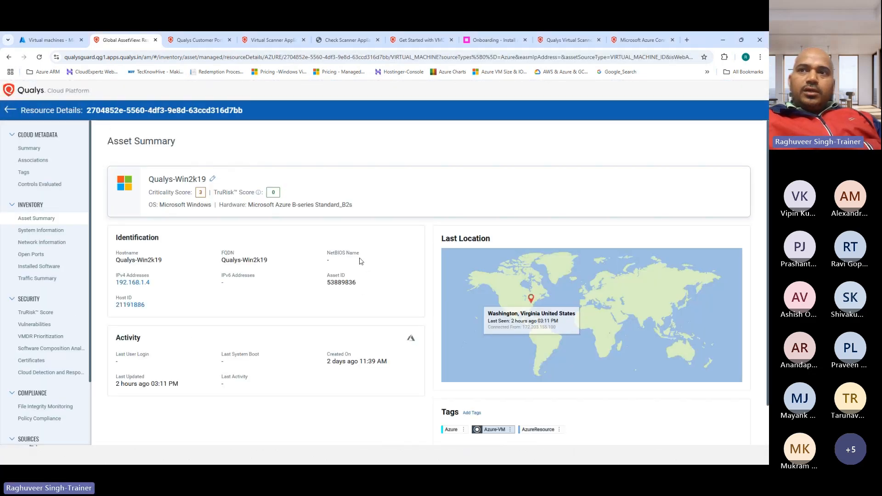
{"action": "scroll", "coordinate": [173, 360], "scroll_direction": "down", "scroll_amount": 1}
{"action": "scroll", "coordinate": [51, 229], "scroll_direction": "down", "scroll_amount": 2}
{"action": "scroll", "coordinate": [51, 248], "scroll_direction": "up", "scroll_amount": 2}
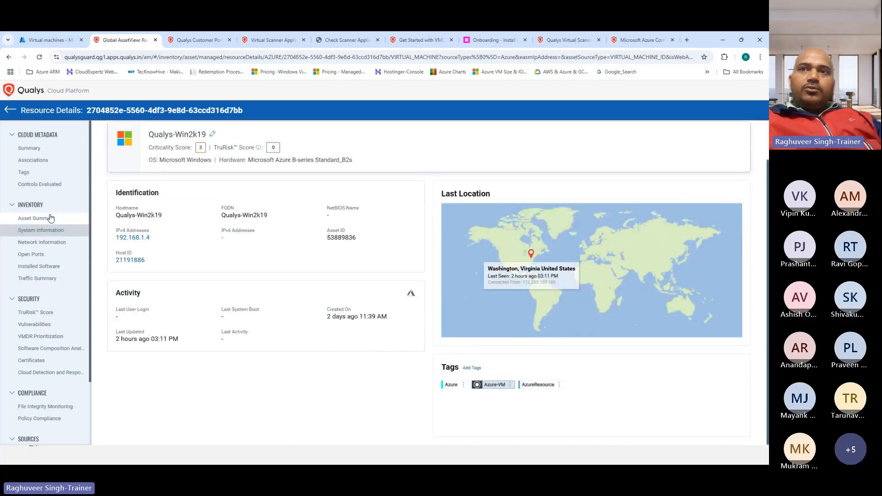
{"action": "left_click", "coordinate": [26, 172]}
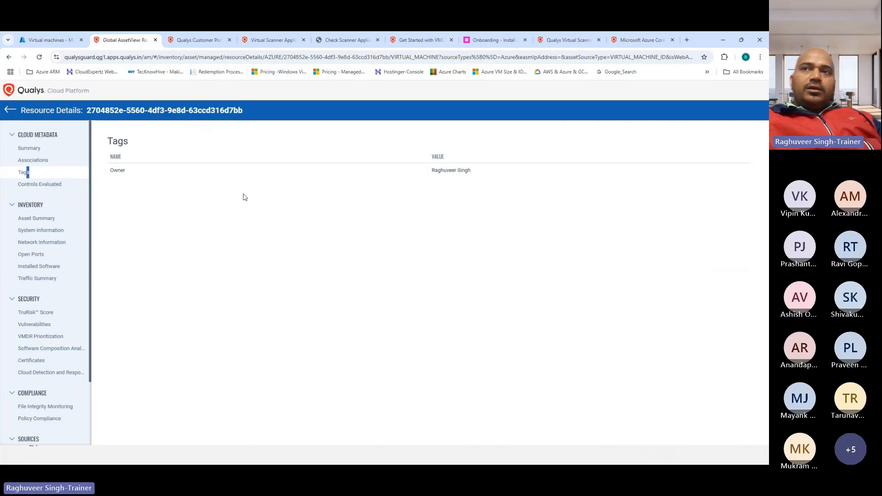
{"action": "left_click", "coordinate": [9, 110]}
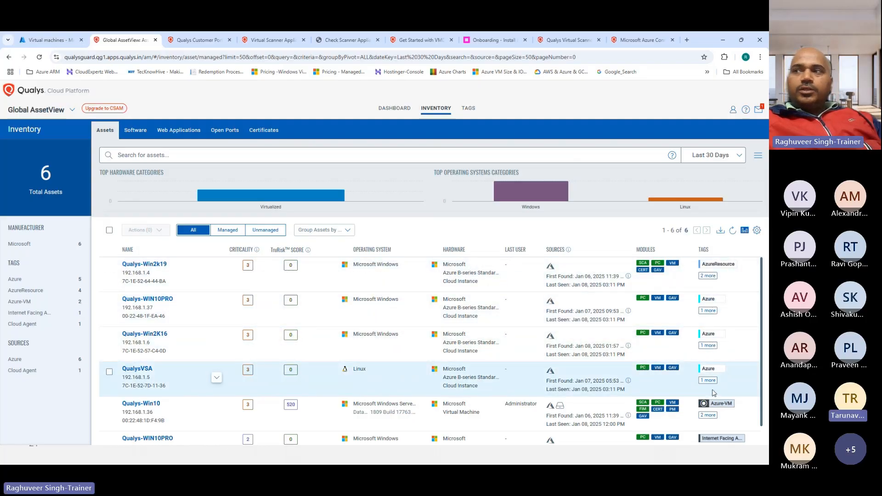
{"action": "scroll", "coordinate": [628, 362], "scroll_direction": "down", "scroll_amount": 1}
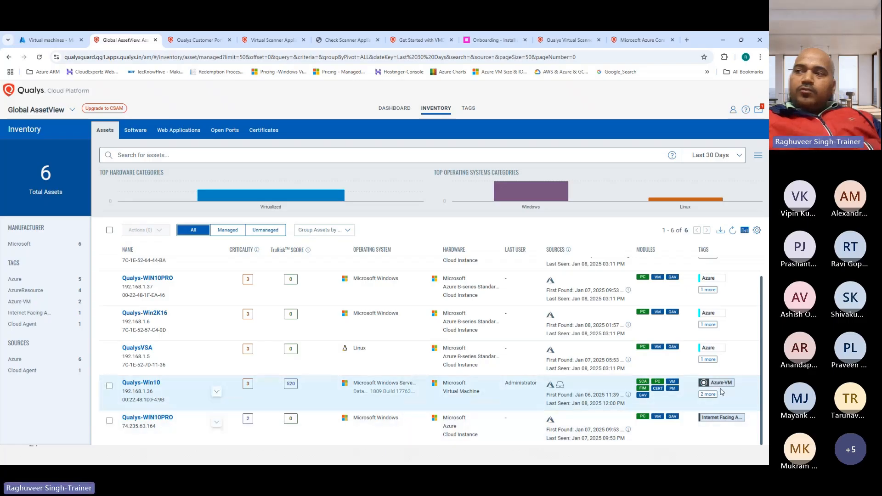
{"action": "scroll", "coordinate": [721, 370], "scroll_direction": "up", "scroll_amount": 1}
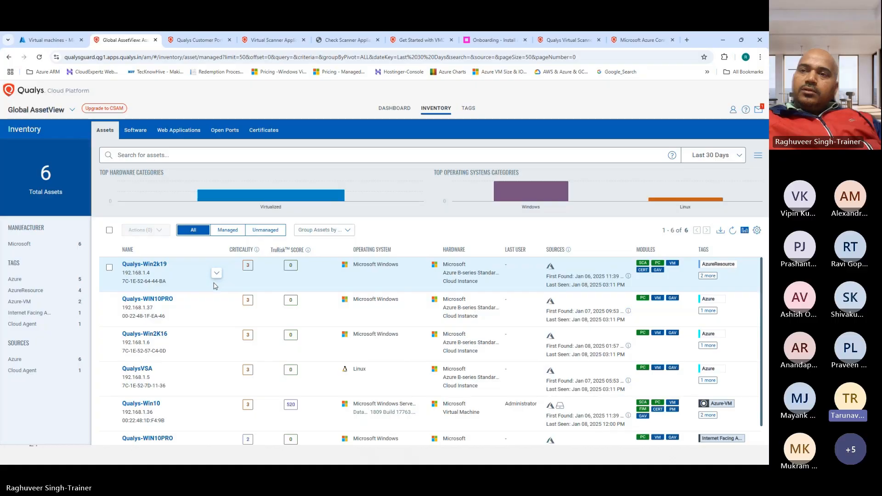
{"action": "mouse_move", "coordinate": [144, 279]}
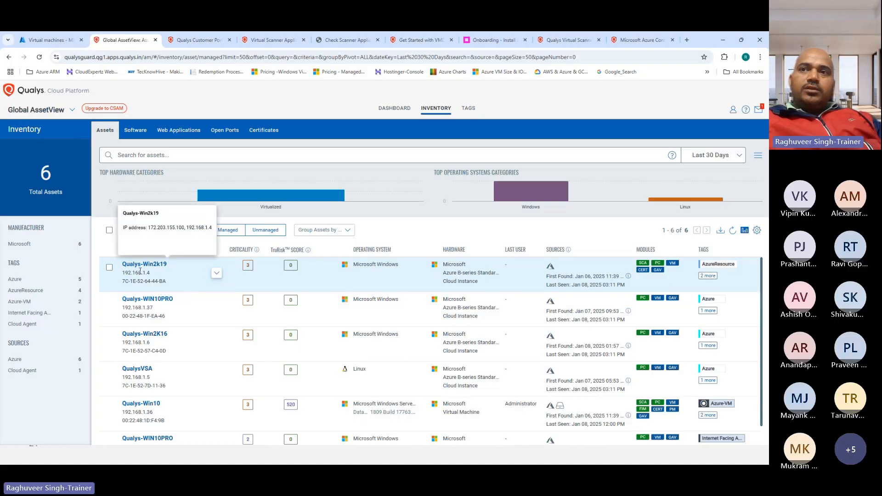
{"action": "mouse_move", "coordinate": [143, 353]}
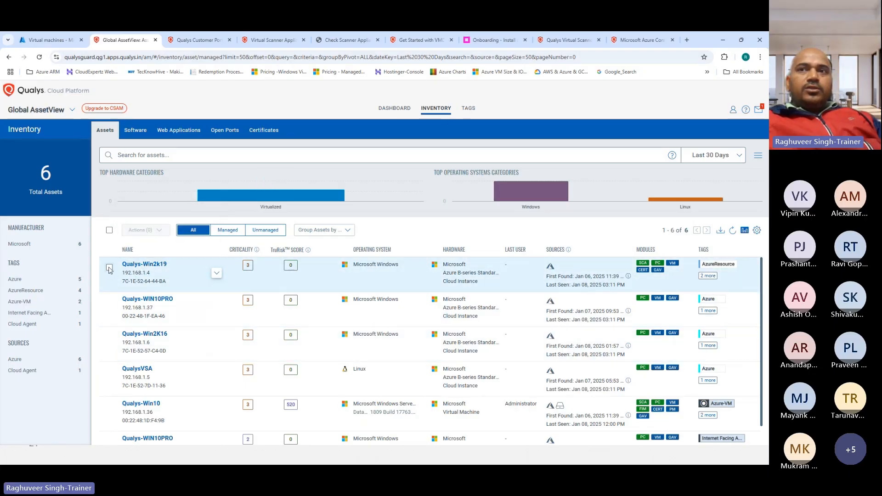
Select all six assets and choose Add Tags from the Actions (6) menu
{"action": "left_click", "coordinate": [110, 231]}
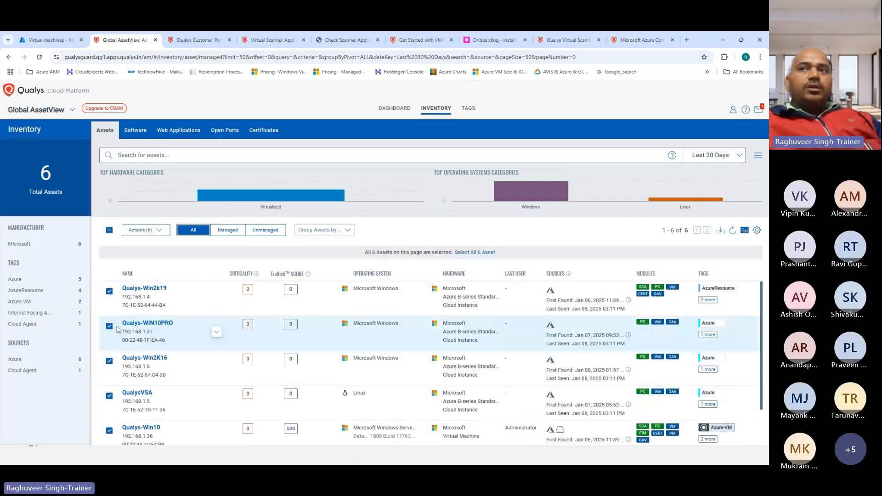
{"action": "left_click", "coordinate": [164, 232]}
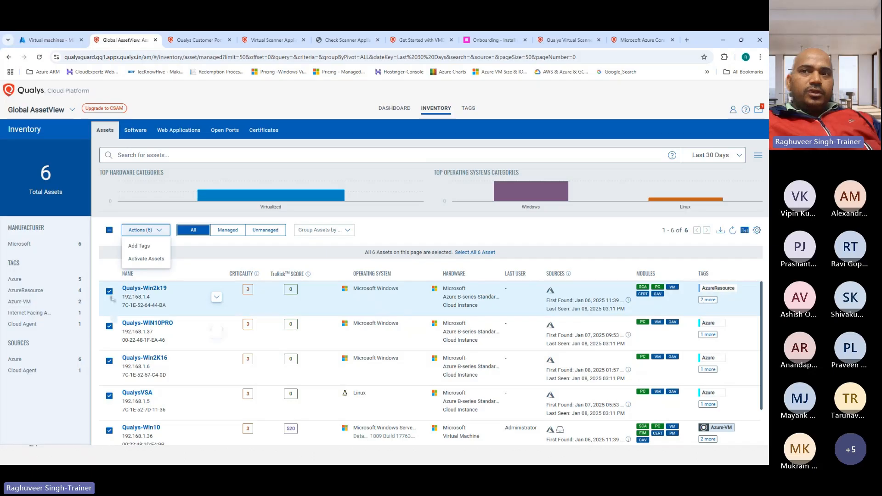
{"action": "left_click", "coordinate": [138, 247]}
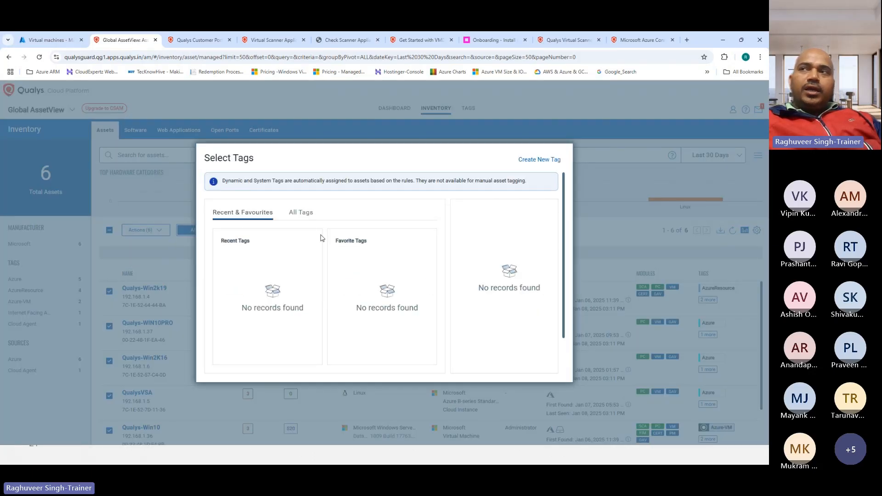
Browse the All Tags list, then cancel Select Tags without tagging any asset
{"action": "left_click", "coordinate": [300, 213]}
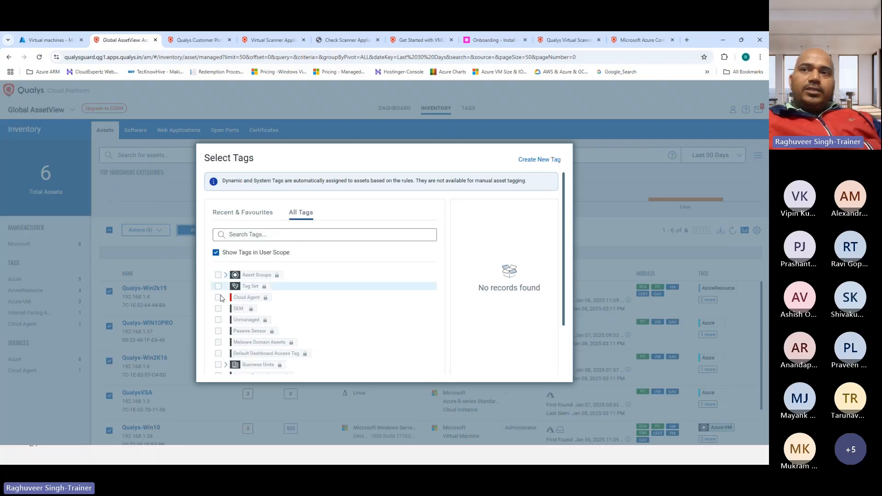
{"action": "scroll", "coordinate": [235, 338], "scroll_direction": "down", "scroll_amount": 3}
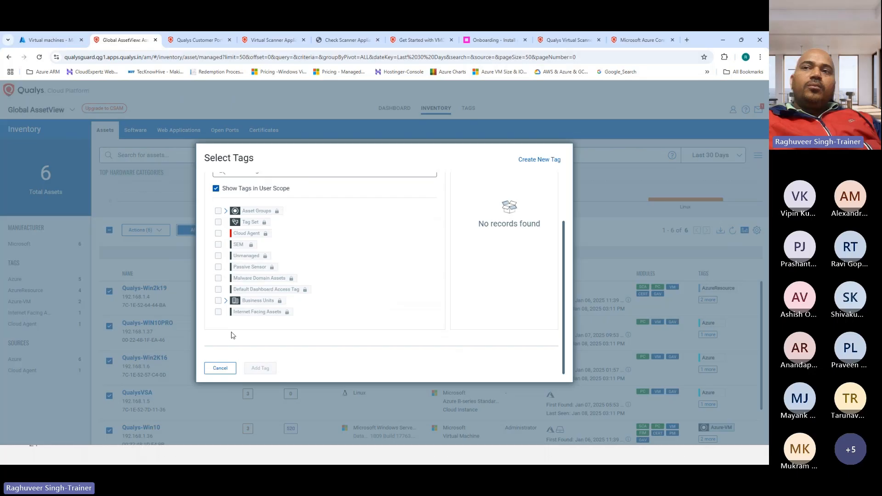
{"action": "scroll", "coordinate": [237, 317], "scroll_direction": "up", "scroll_amount": 2}
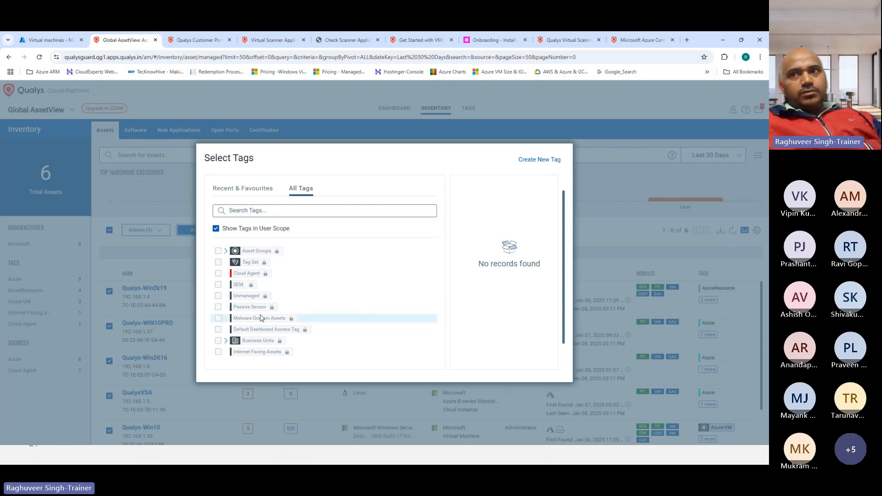
{"action": "scroll", "coordinate": [260, 318], "scroll_direction": "down", "scroll_amount": 1}
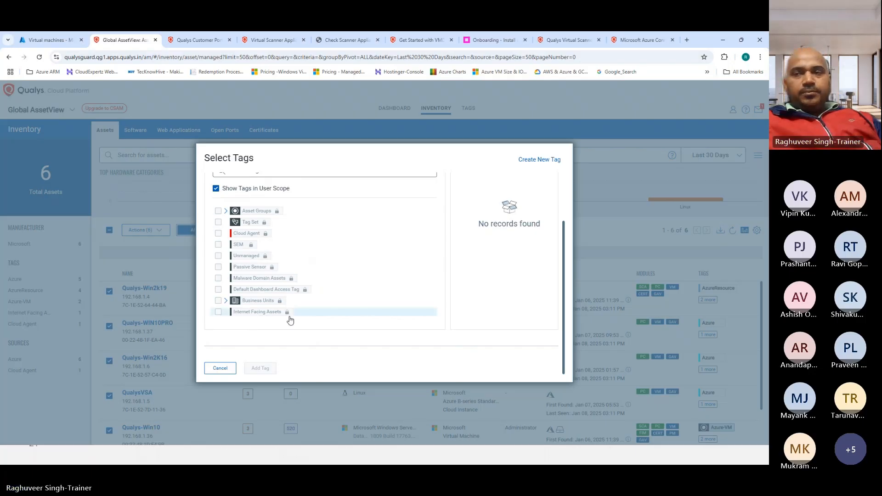
{"action": "left_click", "coordinate": [215, 370]}
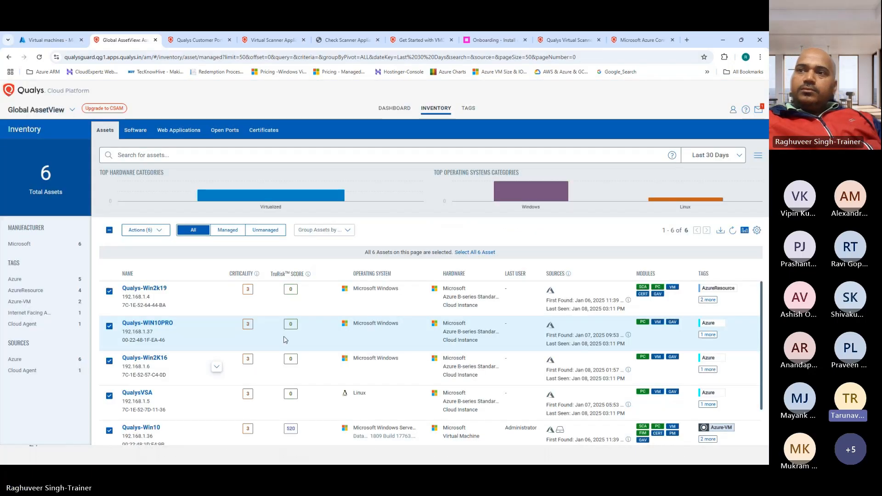
{"action": "scroll", "coordinate": [401, 300], "scroll_direction": "down", "scroll_amount": 1}
{"action": "scroll", "coordinate": [401, 300], "scroll_direction": "up", "scroll_amount": 1}
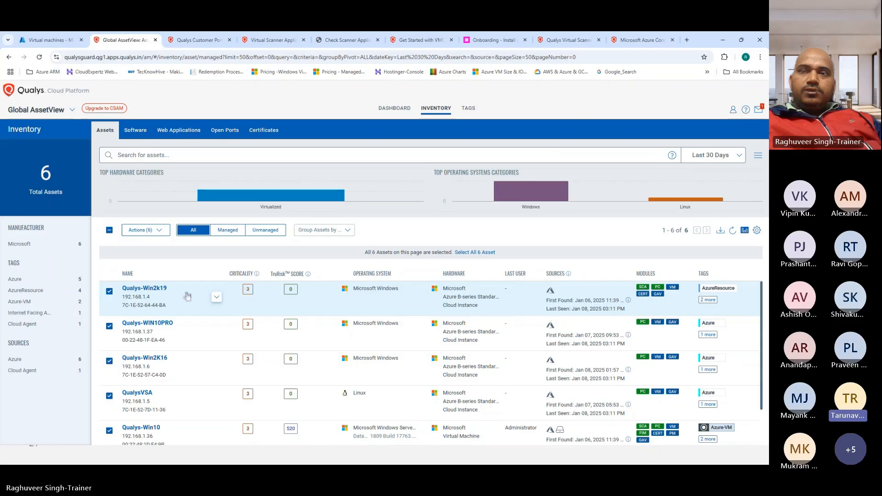
{"action": "mouse_move", "coordinate": [188, 296]}
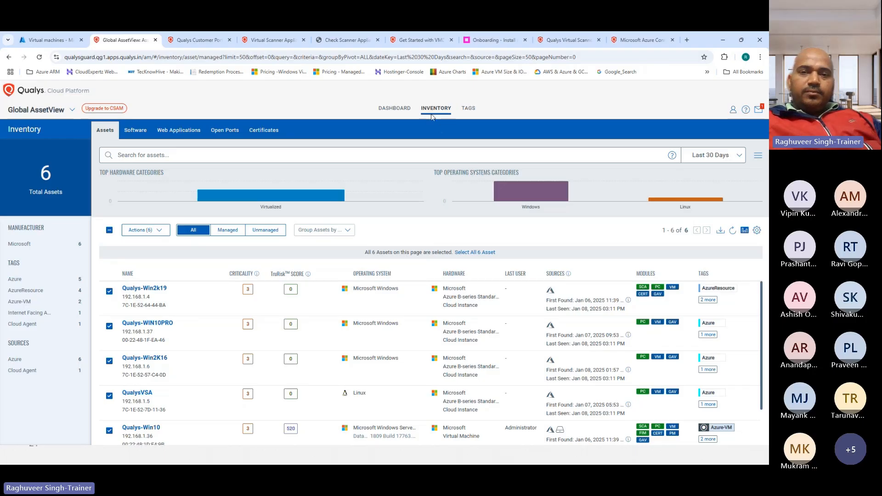
{"action": "scroll", "coordinate": [191, 313], "scroll_direction": "down", "scroll_amount": 1}
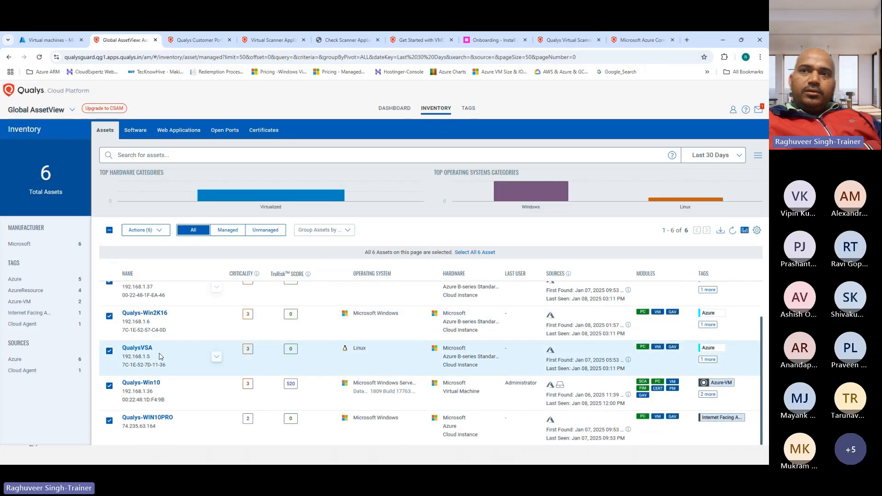
{"action": "scroll", "coordinate": [160, 321], "scroll_direction": "up", "scroll_amount": 1}
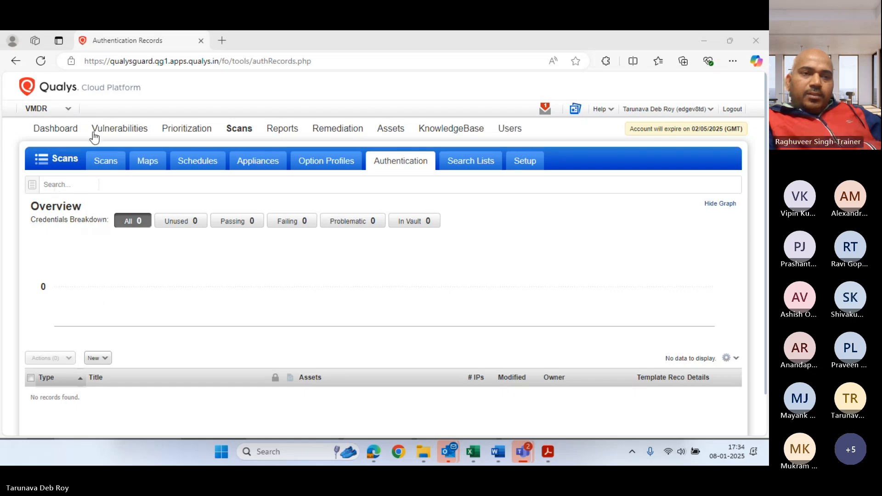
Check the scanner Appliances, then go to VMDR Assets and its Asset Search tab
{"action": "left_click", "coordinate": [254, 162]}
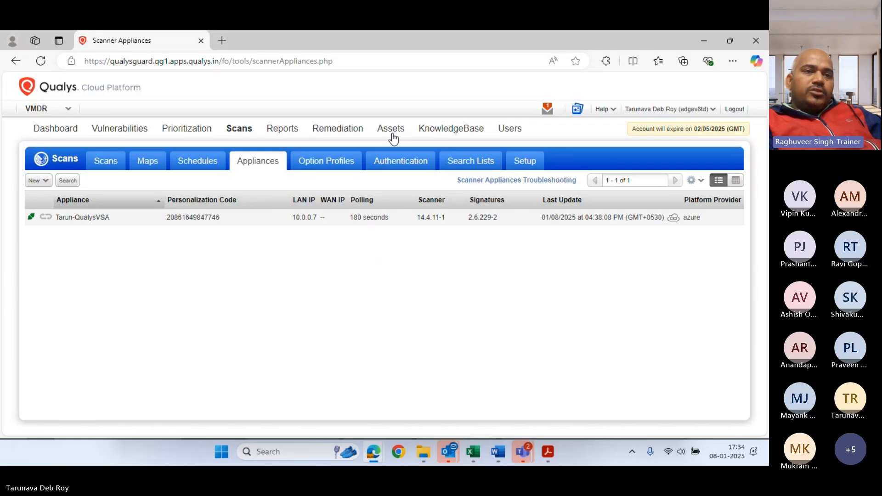
{"action": "left_click", "coordinate": [71, 109]}
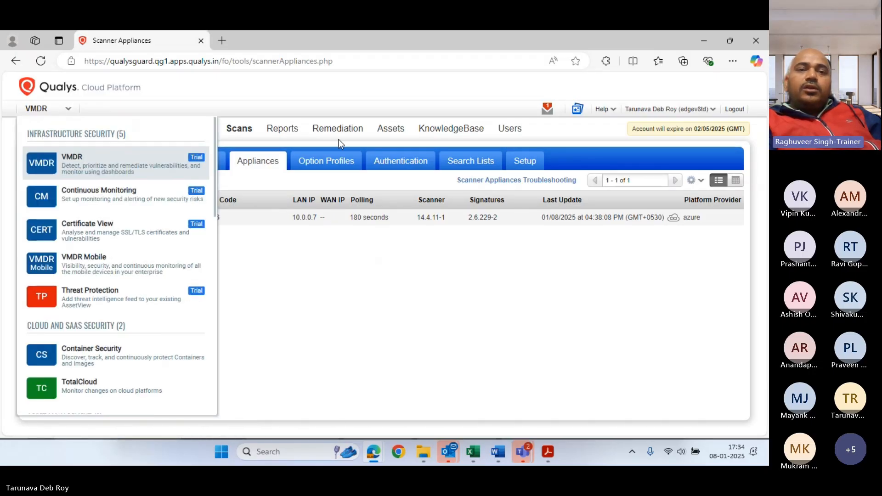
{"action": "left_click", "coordinate": [391, 128]}
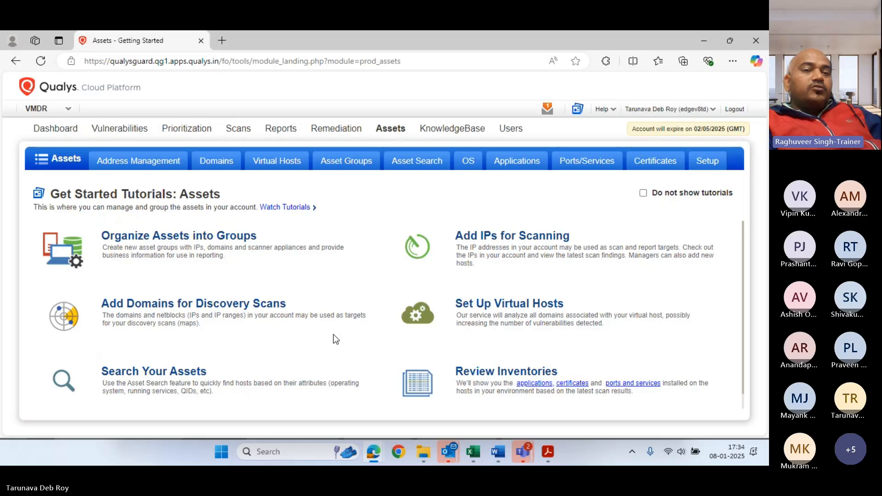
{"action": "left_click", "coordinate": [403, 168]}
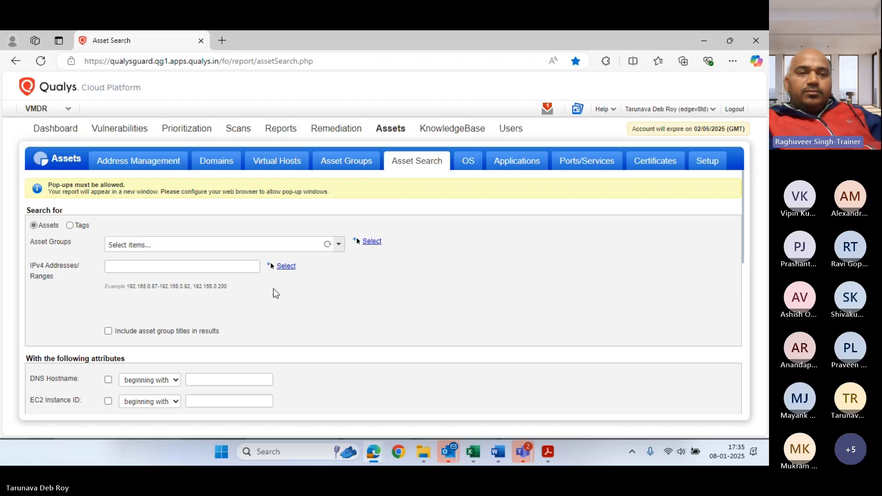
Enter 10.0.0.2-10.0.0.10 in the IPv4 Addresses/Ranges field, correcting a typo
{"action": "left_click", "coordinate": [214, 266]}
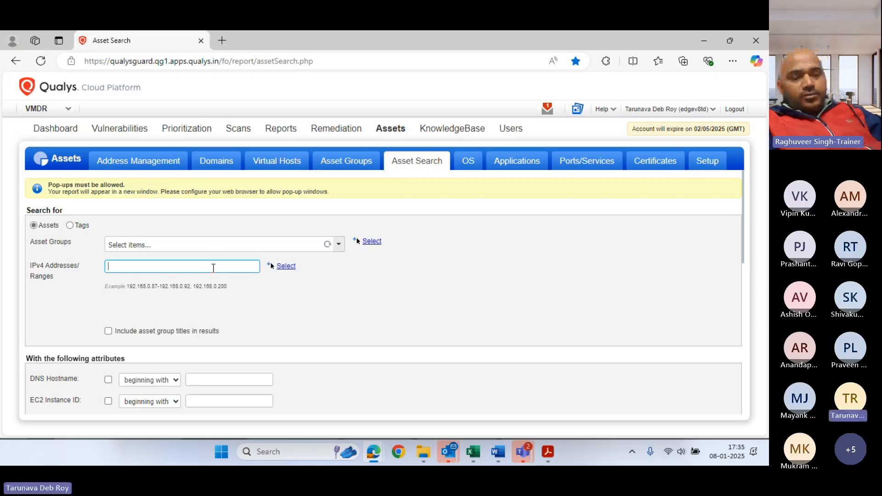
{"action": "type", "text": "10.0"}
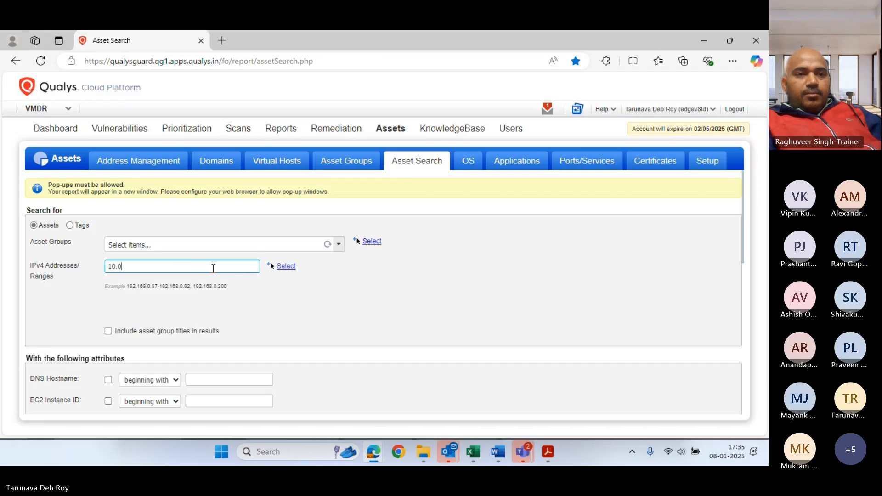
{"action": "type", "text": ".0.0/"}
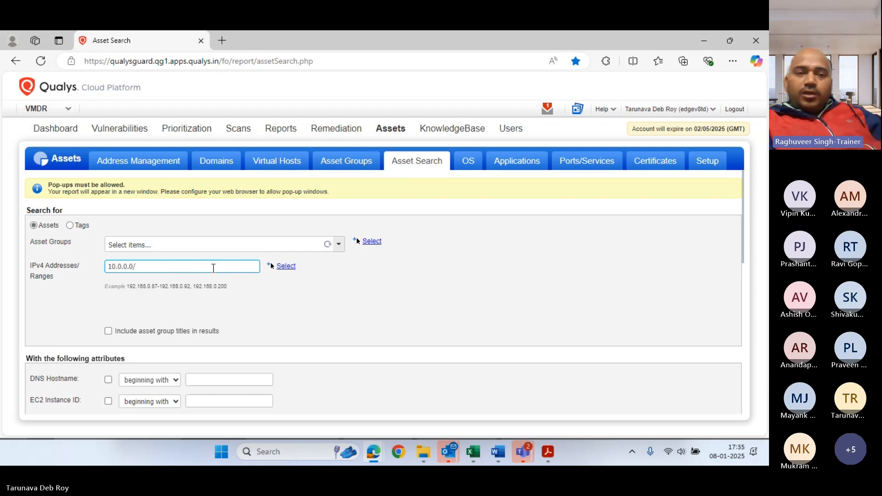
{"action": "key", "text": "BackSpace"}
{"action": "key", "text": "BackSpace"}
{"action": "type", "text": "2"}
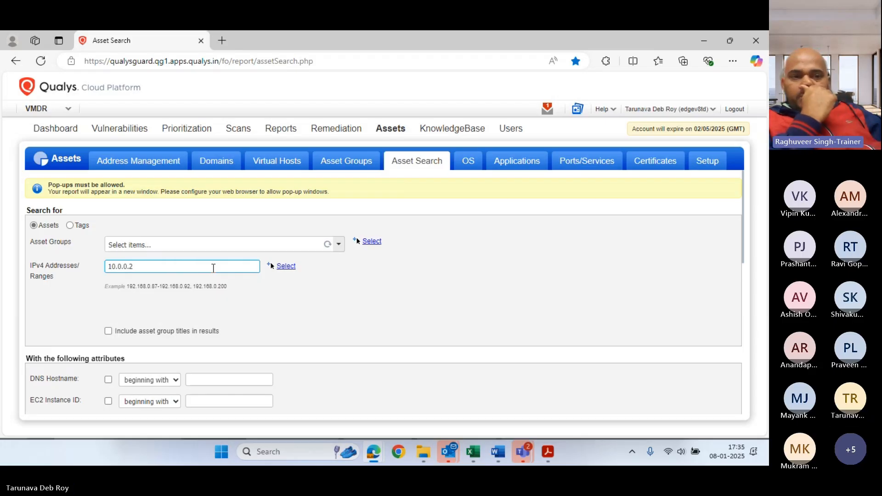
{"action": "type", "text": "-"}
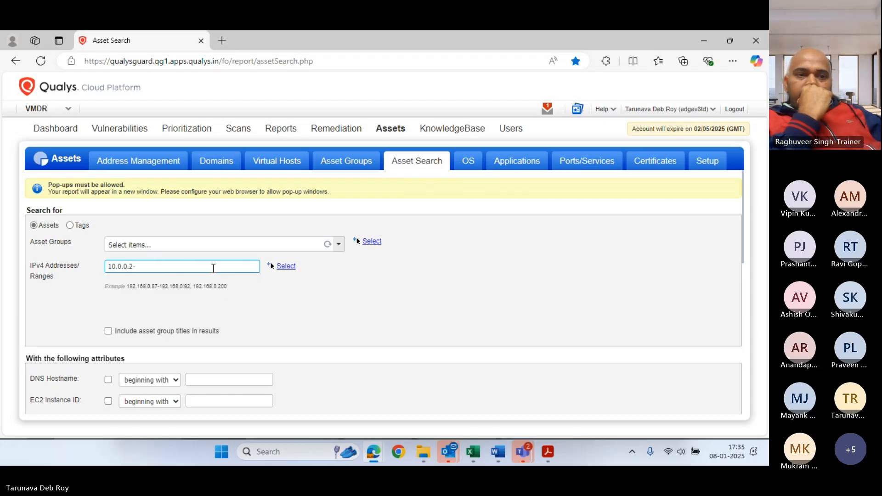
{"action": "type", "text": "10"}
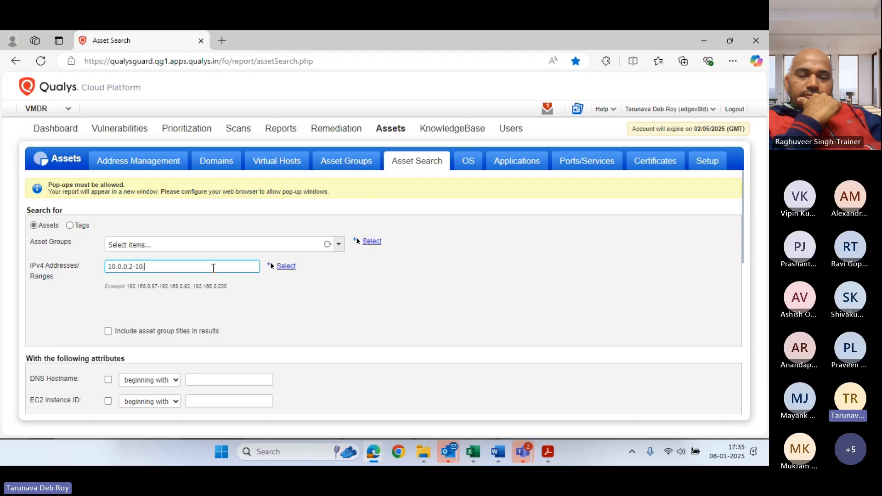
{"action": "type", "text": ".0.0."}
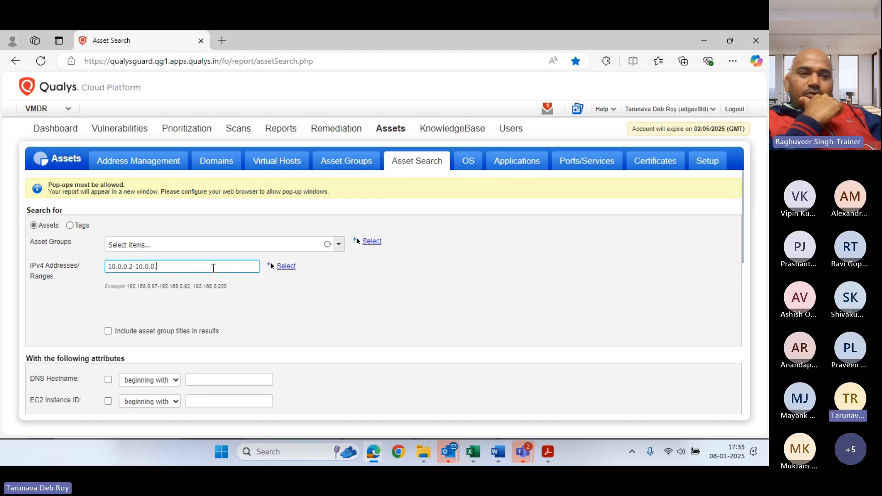
{"action": "type", "text": "10"}
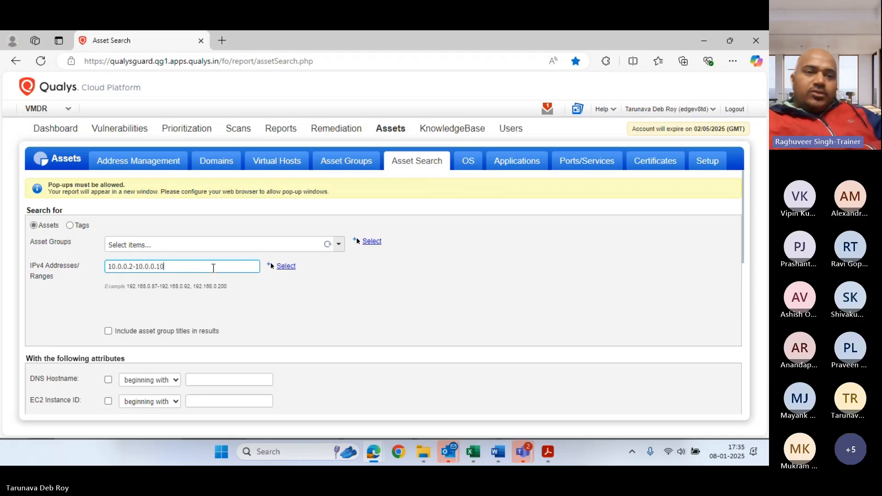
{"action": "type", "text": ","}
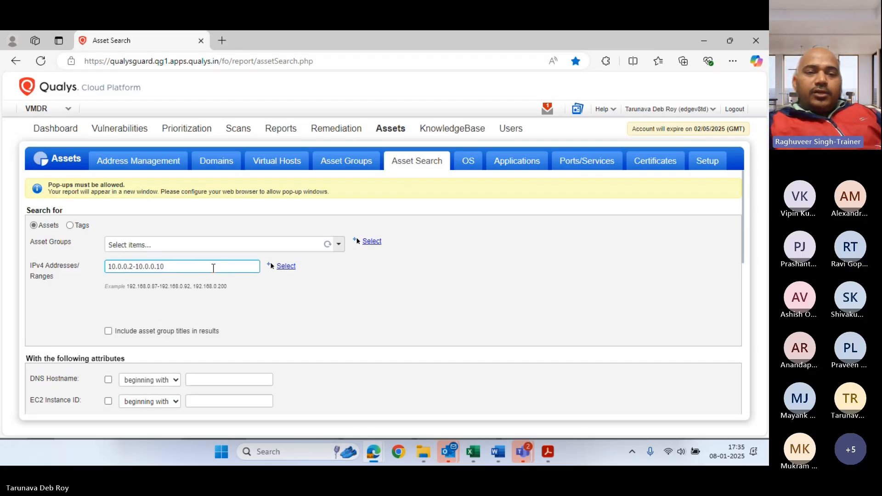
{"action": "mouse_move", "coordinate": [372, 455]}
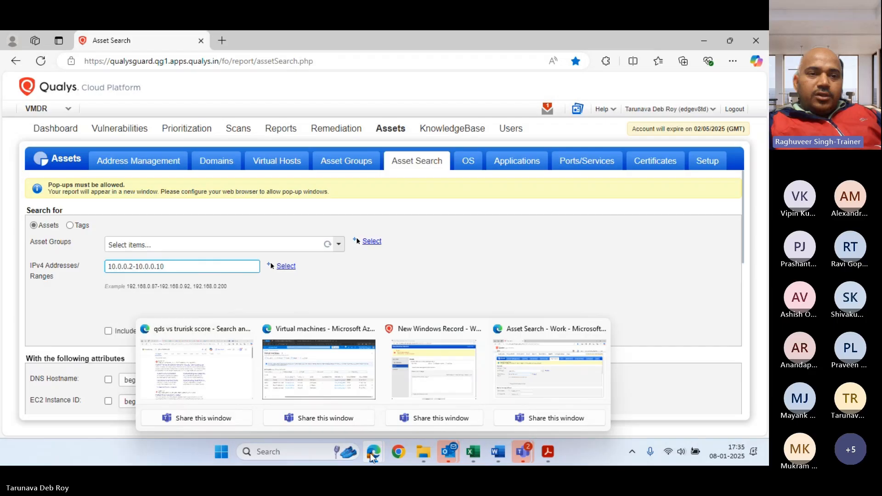
{"action": "left_click", "coordinate": [327, 335]}
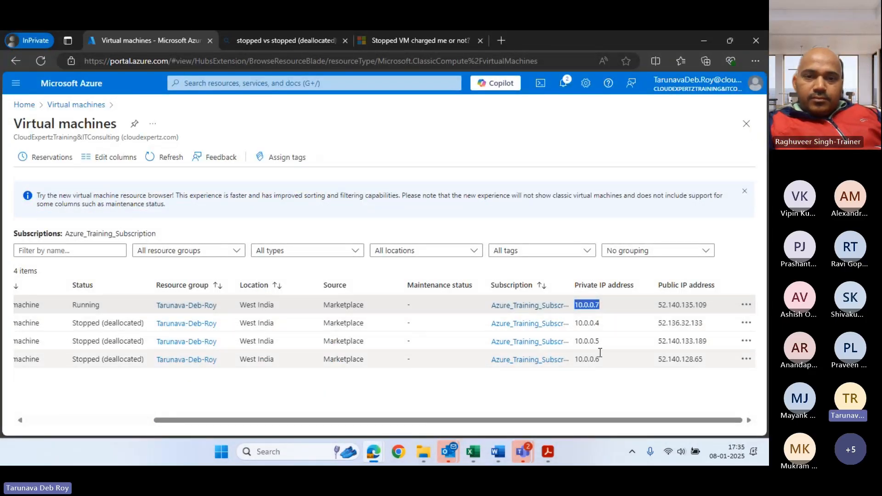
{"action": "left_click", "coordinate": [590, 382]}
{"action": "key", "text": "alt+Tab"}
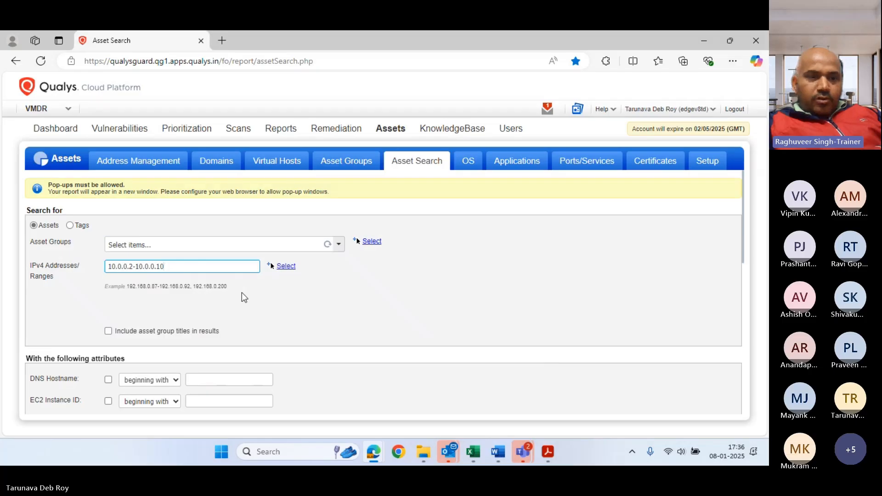
Submit the asset search for the 10.0.0.2-10.0.0.10 range
{"action": "scroll", "coordinate": [303, 303], "scroll_direction": "down", "scroll_amount": 3}
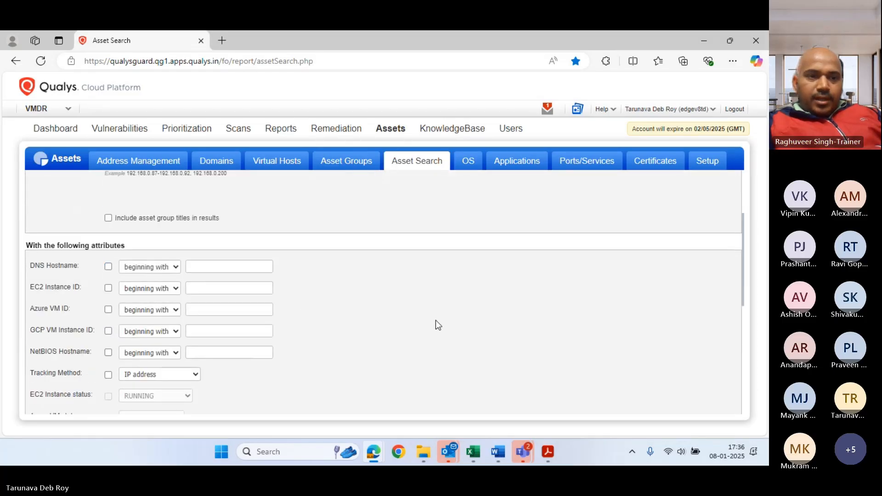
{"action": "scroll", "coordinate": [437, 326], "scroll_direction": "down", "scroll_amount": 5}
{"action": "scroll", "coordinate": [428, 344], "scroll_direction": "down", "scroll_amount": 3}
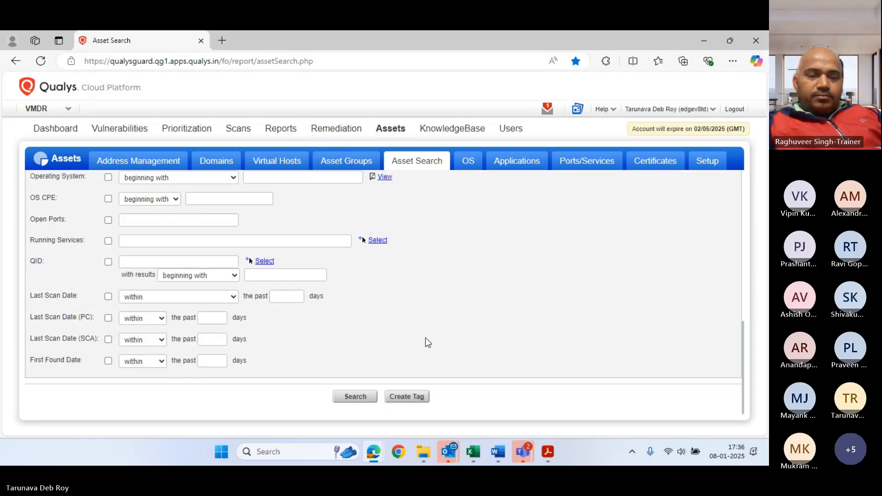
{"action": "left_click", "coordinate": [363, 396]}
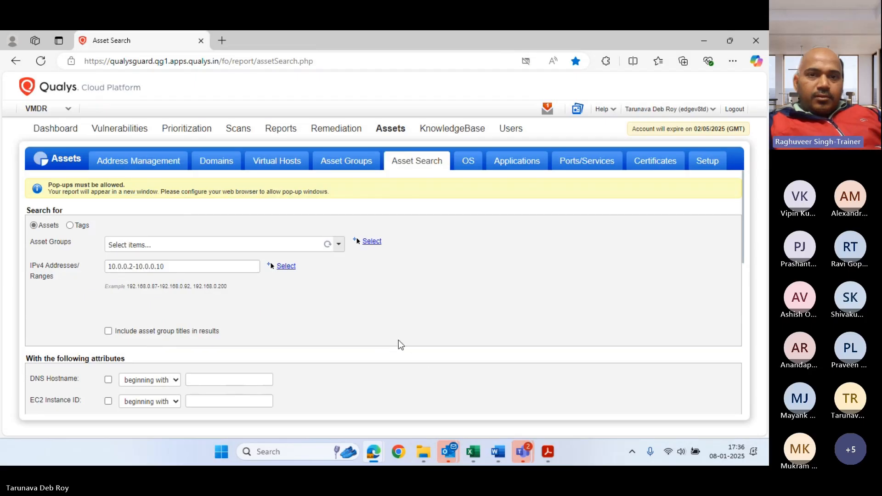
Always allow pop-ups and redirects from the Qualys site
{"action": "left_click", "coordinate": [527, 63]}
{"action": "left_click", "coordinate": [436, 116]}
{"action": "left_click", "coordinate": [553, 163]}
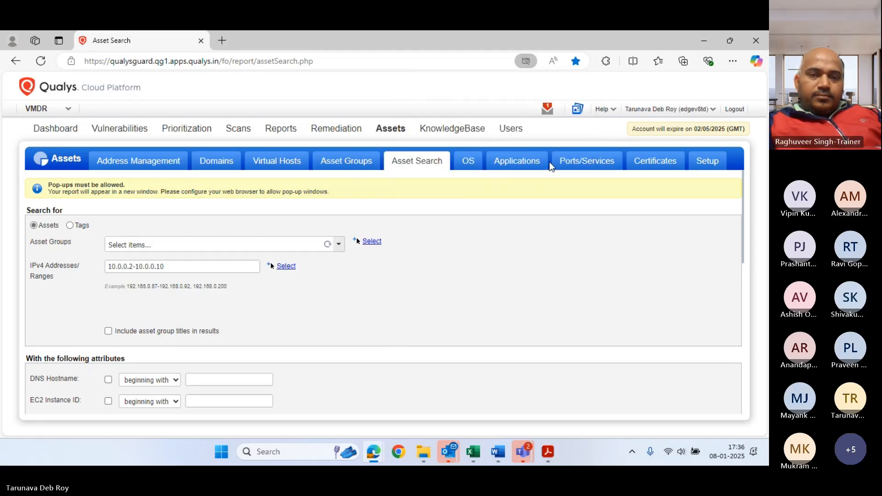
{"action": "scroll", "coordinate": [541, 286], "scroll_direction": "down", "scroll_amount": 8}
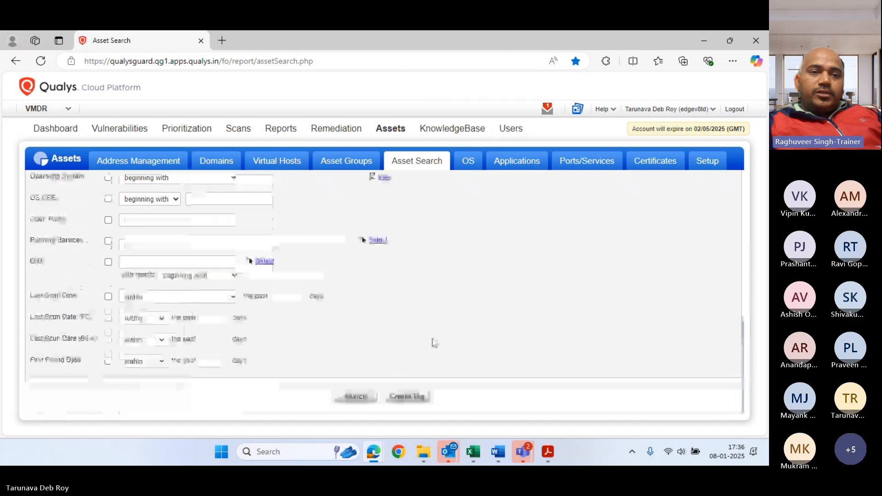
Rerun the search, read the report showing Results (0), and close it
{"action": "left_click", "coordinate": [352, 397]}
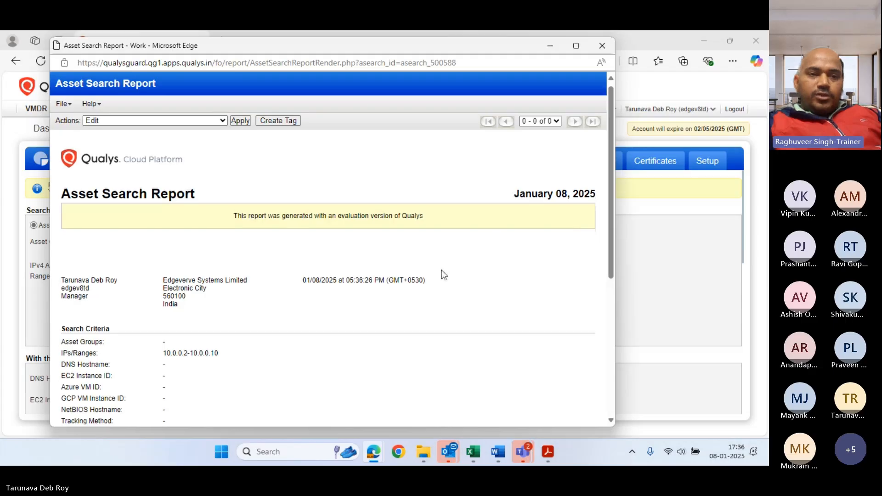
{"action": "scroll", "coordinate": [442, 272], "scroll_direction": "down", "scroll_amount": 2}
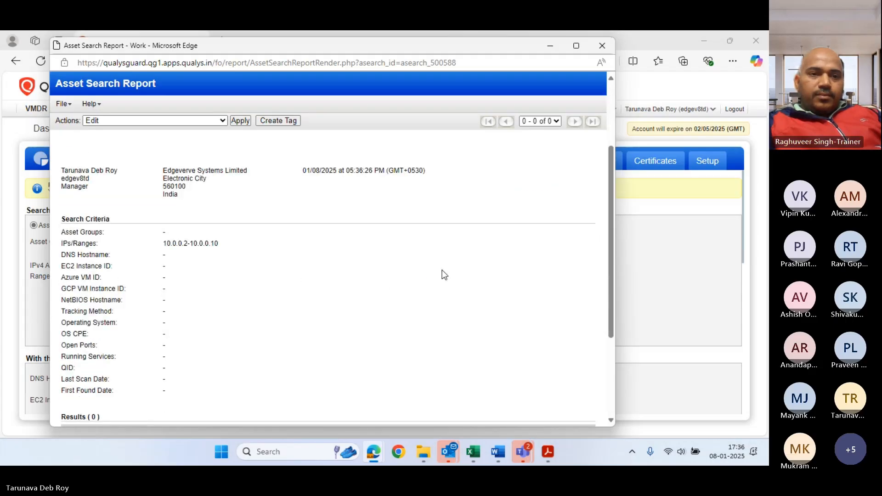
{"action": "scroll", "coordinate": [444, 275], "scroll_direction": "down", "scroll_amount": 2}
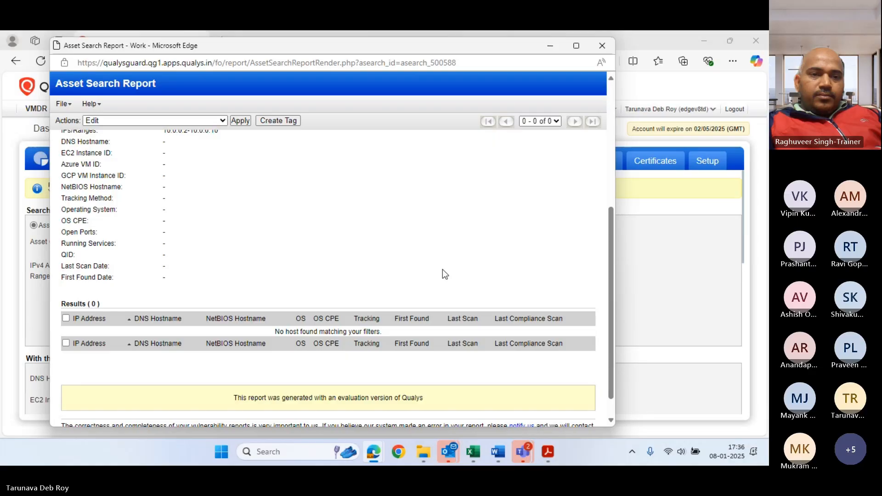
{"action": "scroll", "coordinate": [443, 271], "scroll_direction": "down", "scroll_amount": 1}
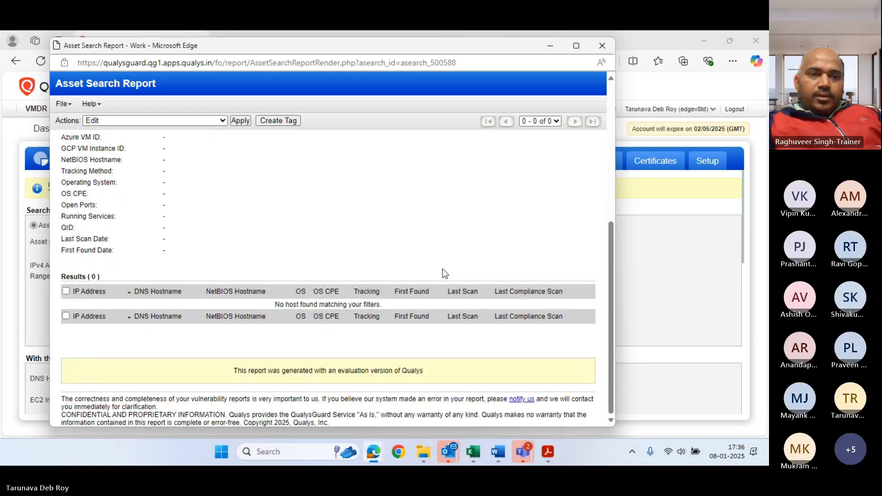
{"action": "scroll", "coordinate": [443, 270], "scroll_direction": "up", "scroll_amount": 3}
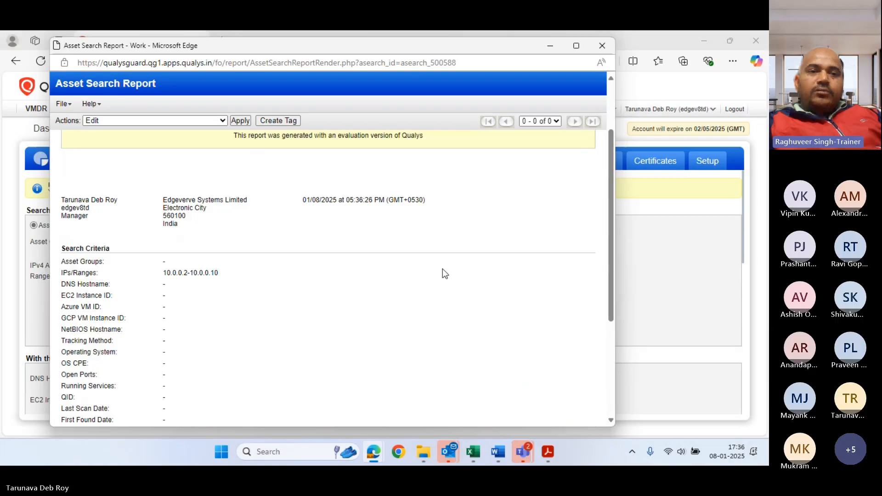
{"action": "scroll", "coordinate": [445, 271], "scroll_direction": "up", "scroll_amount": 1}
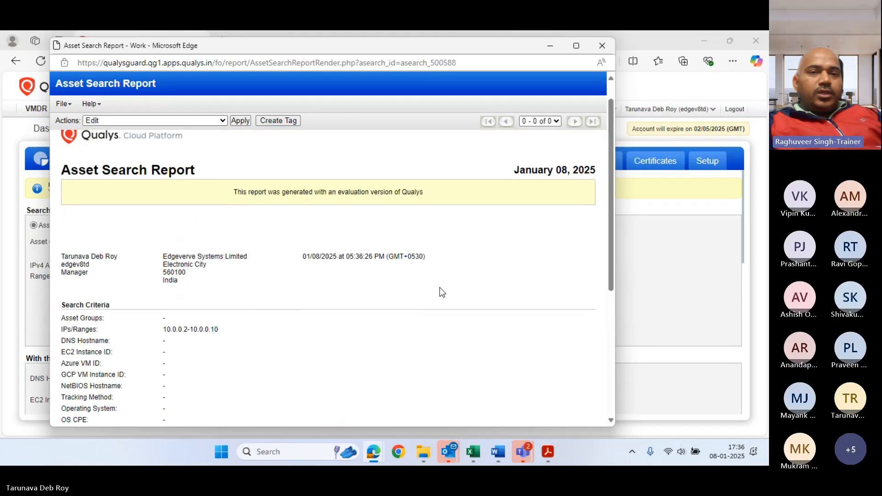
{"action": "left_click", "coordinate": [601, 47]}
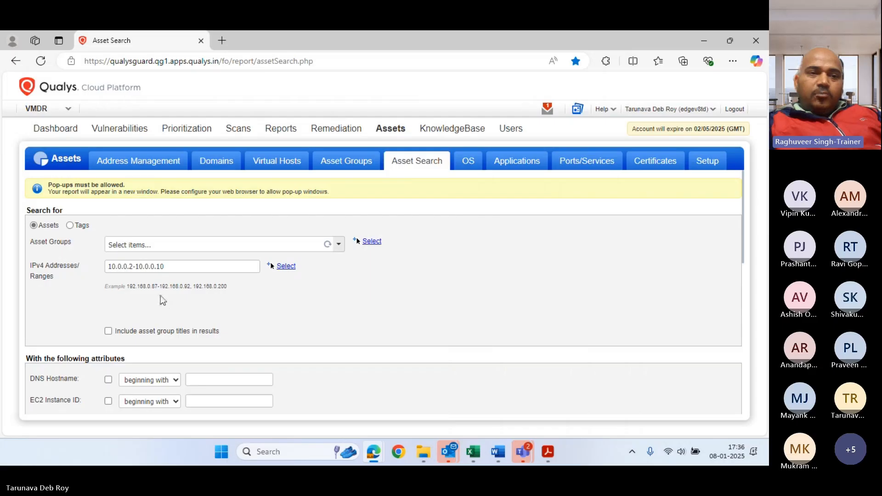
{"action": "left_click", "coordinate": [135, 268]}
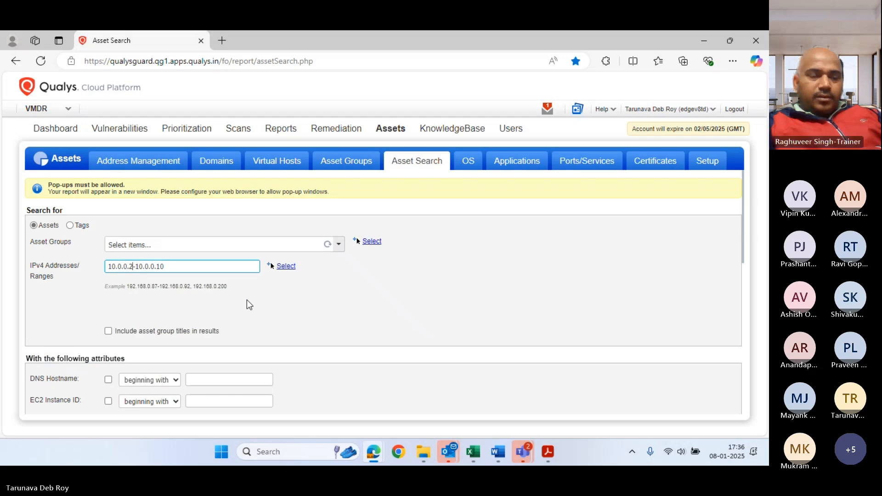
{"action": "left_click", "coordinate": [284, 266]}
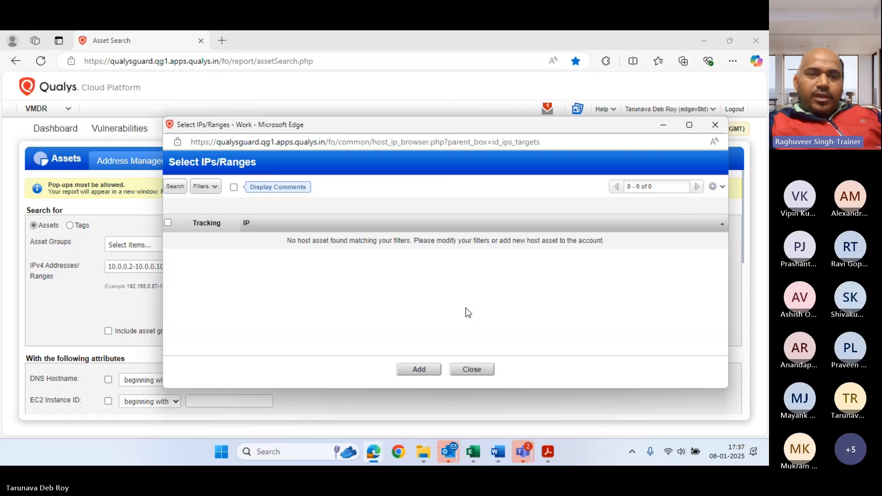
{"action": "left_click", "coordinate": [404, 370]}
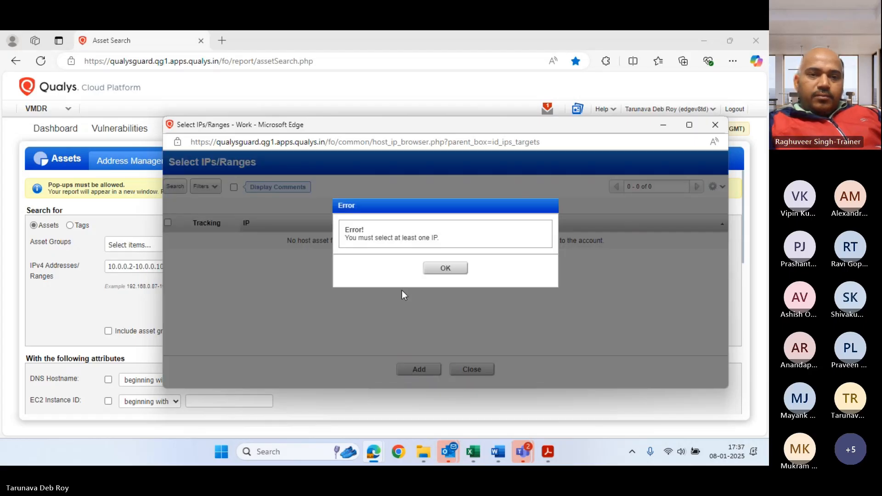
{"action": "left_click", "coordinate": [444, 270]}
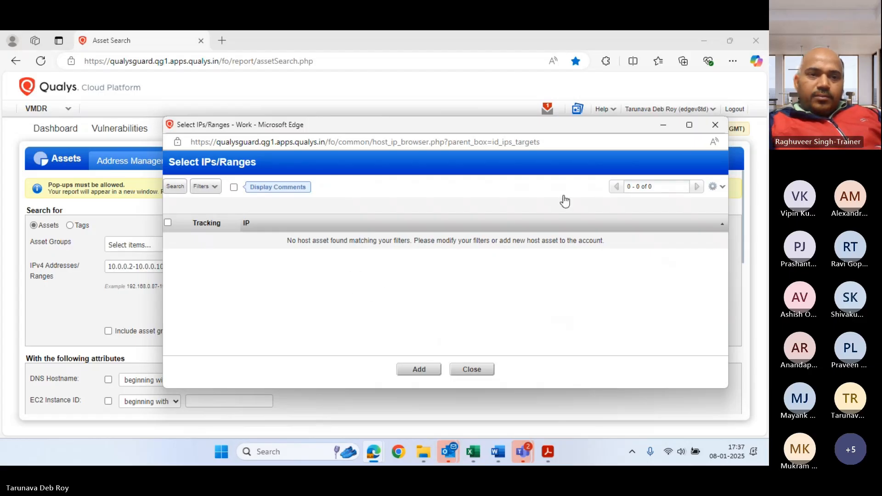
{"action": "left_click", "coordinate": [715, 128]}
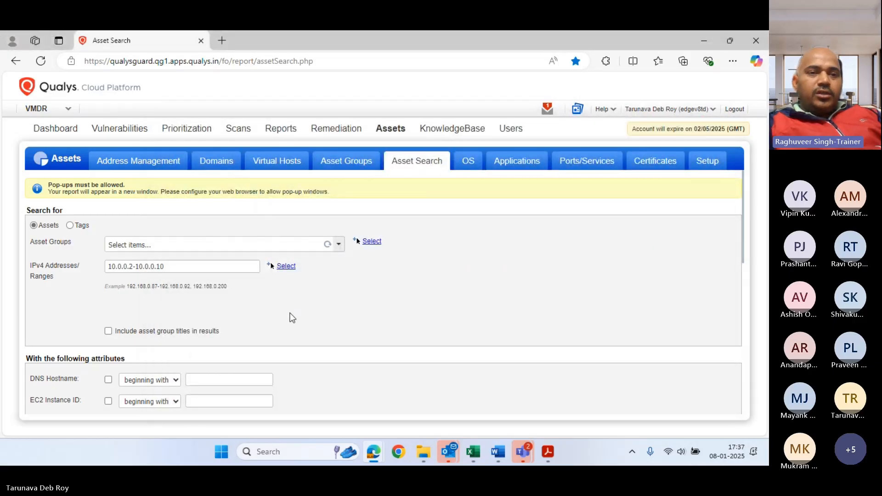
Rewrite the IPv4 field's range as a comma-separated list beginning 10.0.0.4, 10.0.0.5
{"action": "left_click_drag", "start_coordinate": [173, 268], "coordinate": [129, 267]}
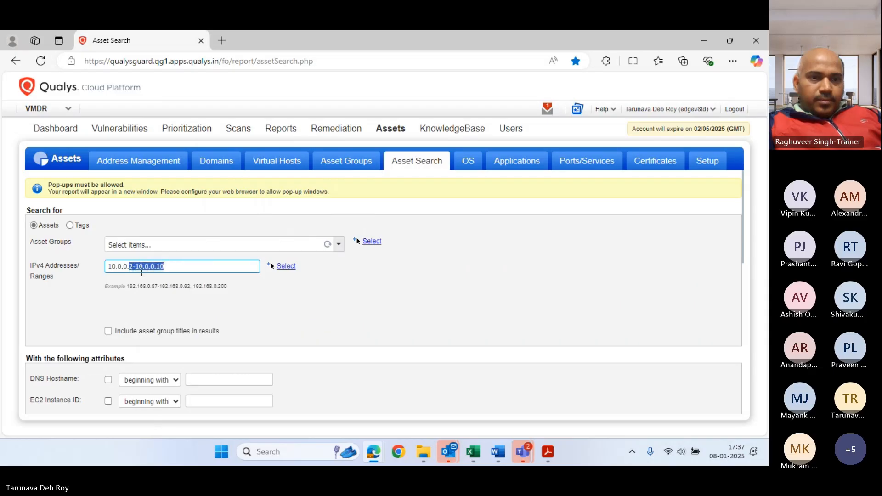
{"action": "type", "text": "4"}
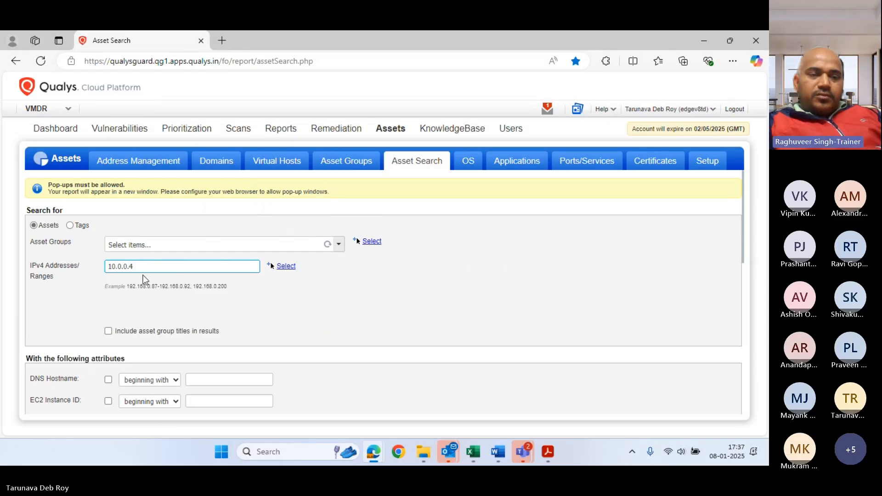
{"action": "left_click_drag", "start_coordinate": [132, 268], "coordinate": [92, 267]}
{"action": "left_click", "coordinate": [147, 267]}
{"action": "type", "text": ", 10.0.0.4"}
{"action": "key", "text": "BackSpace"}
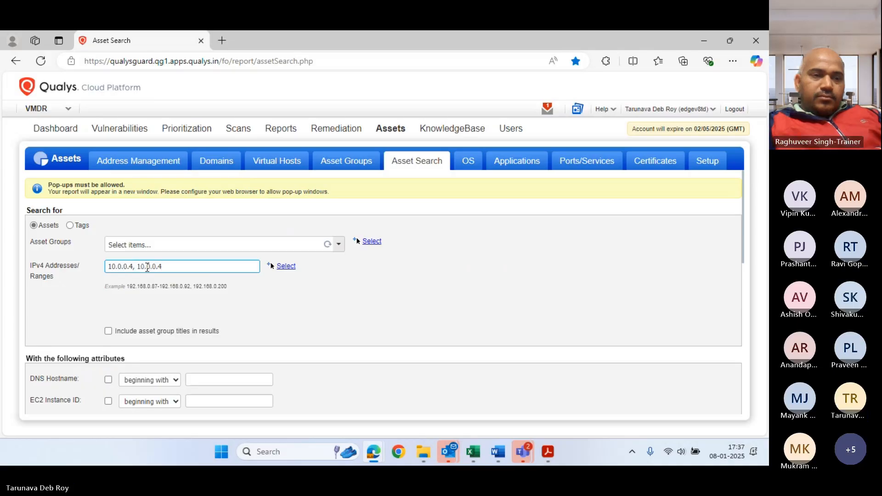
{"action": "type", "text": "5, "}
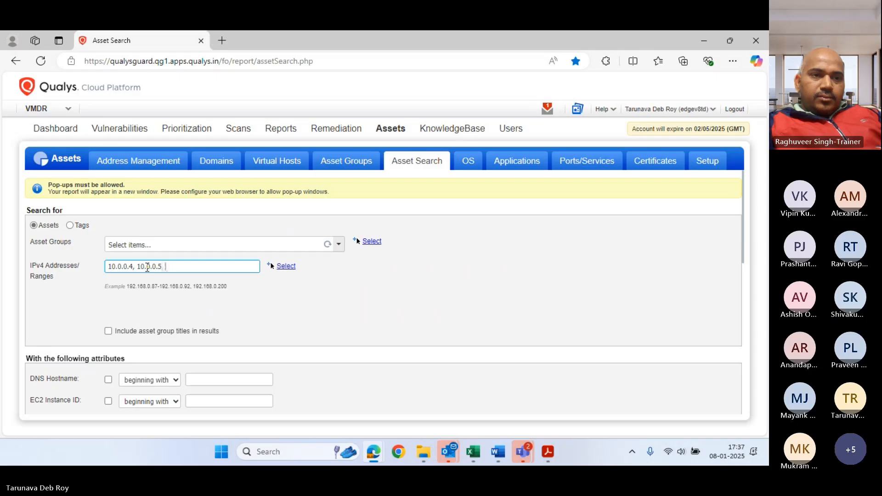
{"action": "type", "text": "10.0.0.4"}
{"action": "type", "text": "6, 10.0.0.47"}
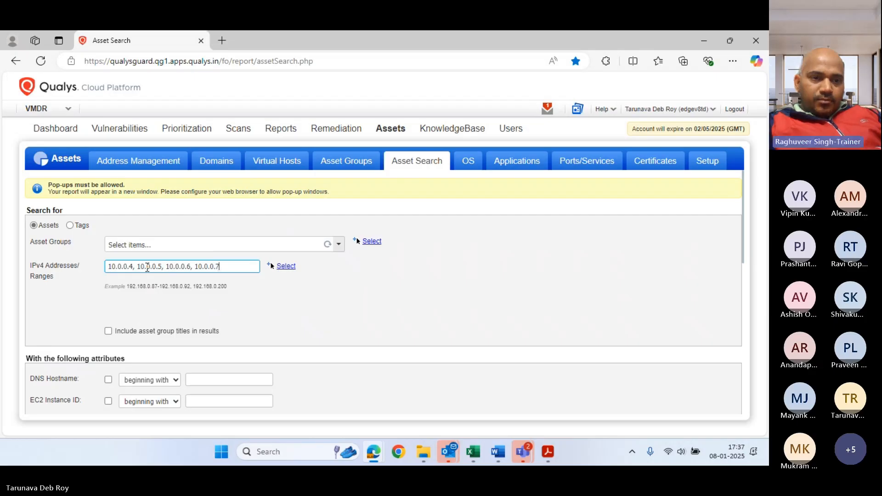
Run the asset search over the listed addresses 10.0.0.4 through 10.0.0.7
{"action": "scroll", "coordinate": [342, 289], "scroll_direction": "down", "scroll_amount": 5}
{"action": "scroll", "coordinate": [349, 303], "scroll_direction": "down", "scroll_amount": 2}
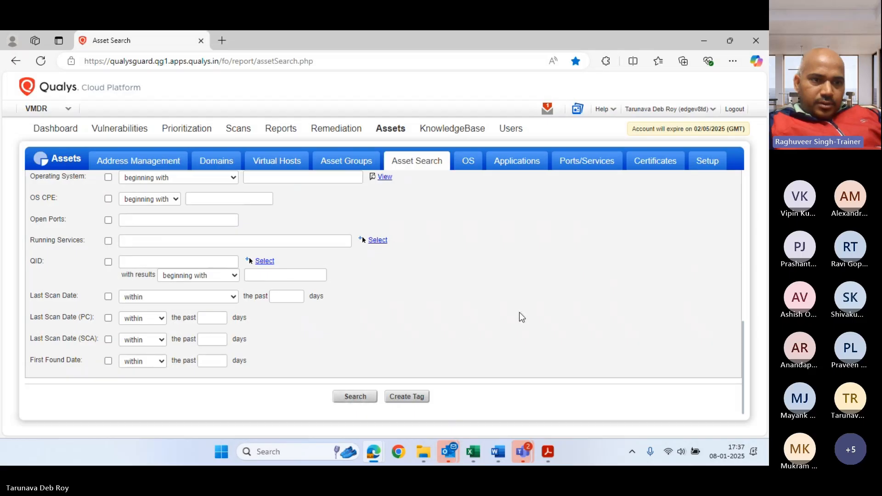
{"action": "scroll", "coordinate": [520, 313], "scroll_direction": "up", "scroll_amount": 3}
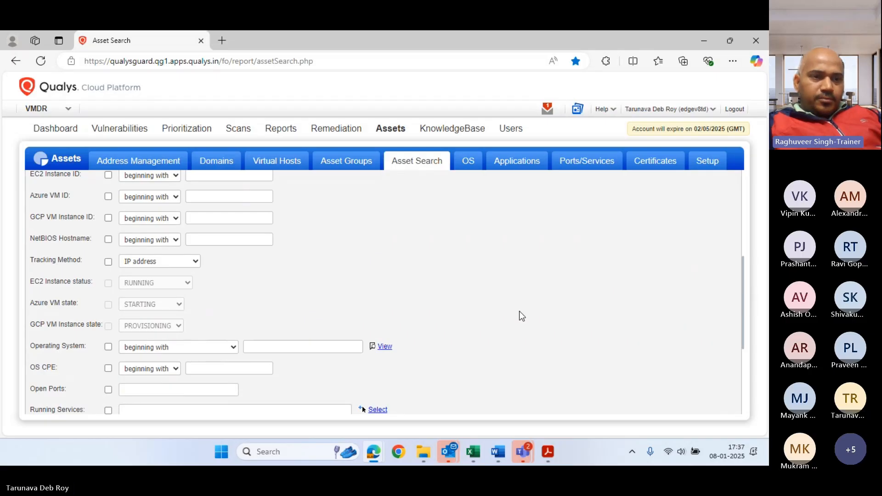
{"action": "scroll", "coordinate": [519, 310], "scroll_direction": "down", "scroll_amount": 3}
{"action": "left_click", "coordinate": [366, 397]}
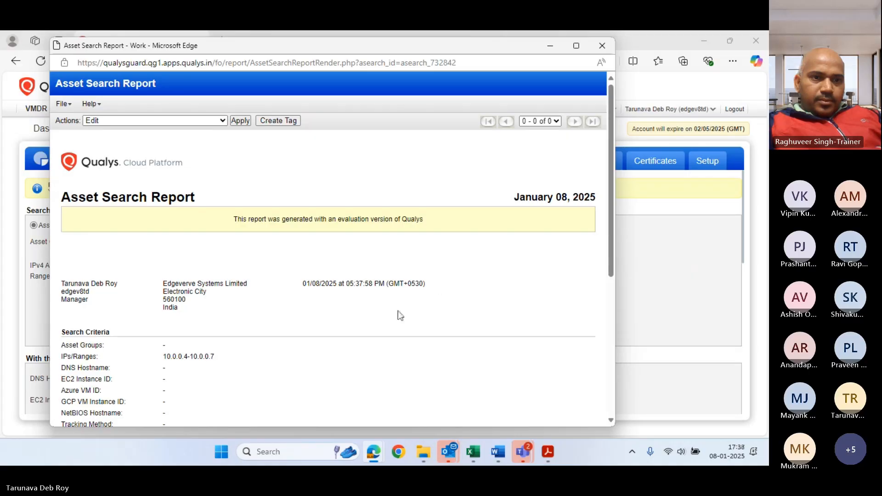
Confirm no hosts were found, copy 10.0.0.4-10.0.0.7 from the report, and close it
{"action": "scroll", "coordinate": [420, 238], "scroll_direction": "down", "scroll_amount": 2}
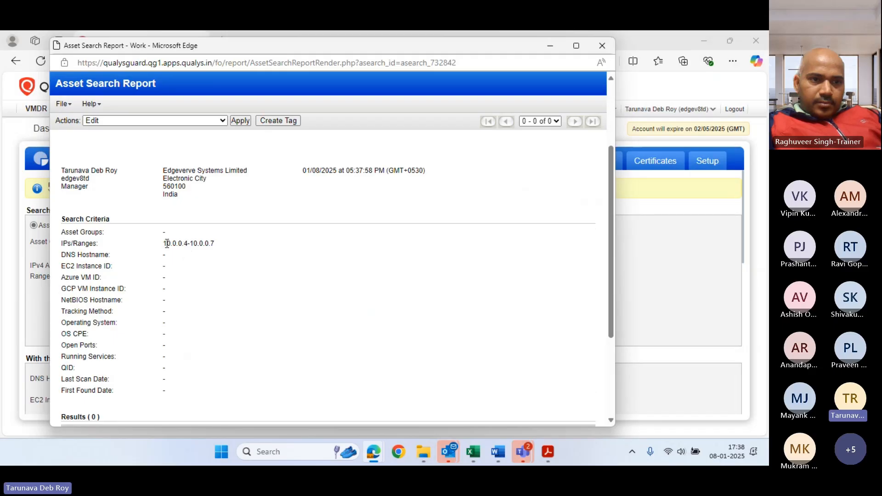
{"action": "left_click_drag", "start_coordinate": [167, 244], "coordinate": [216, 244]}
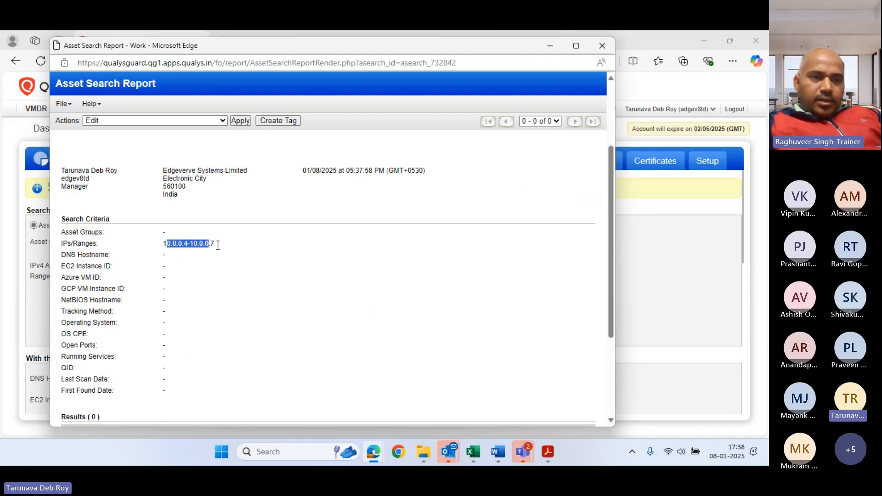
{"action": "left_click", "coordinate": [277, 285]}
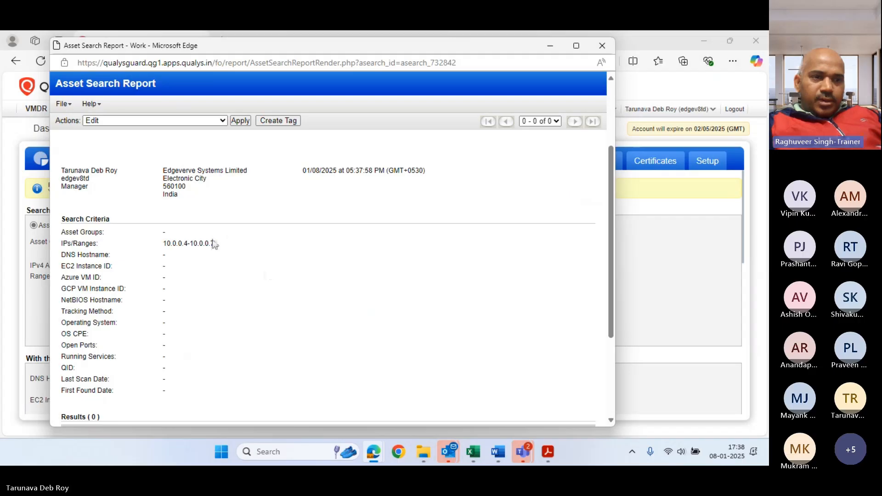
{"action": "left_click_drag", "start_coordinate": [218, 245], "coordinate": [162, 244]}
{"action": "key", "text": "ctrl+c"}
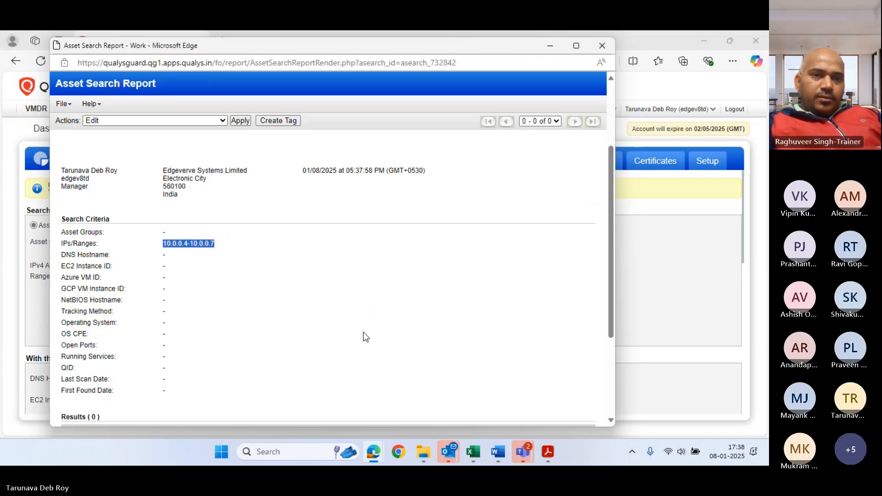
{"action": "scroll", "coordinate": [363, 336], "scroll_direction": "down", "scroll_amount": 3}
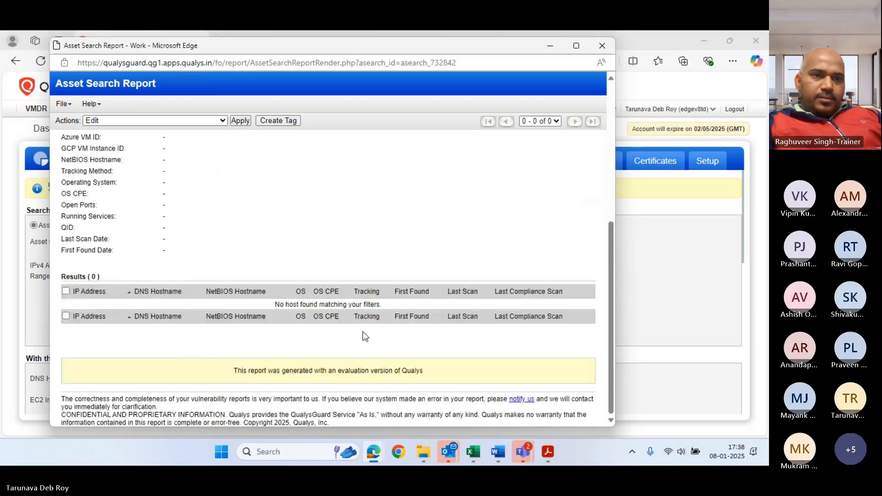
{"action": "left_click", "coordinate": [601, 47]}
{"action": "left_click_drag", "start_coordinate": [216, 263], "coordinate": [98, 252]}
Paste 10.0.0.4-10.0.0.7 into the IPv4 field, rerun the search, and close the empty report
{"action": "key", "text": "ctrl+v"}
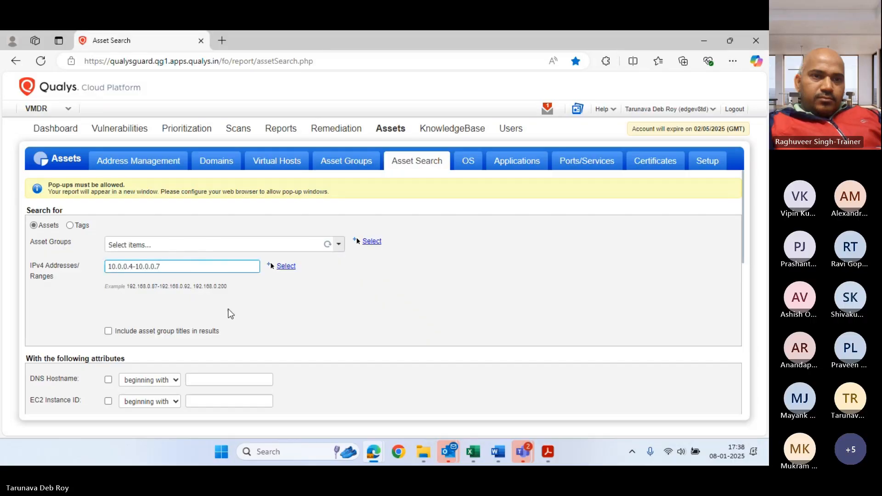
{"action": "scroll", "coordinate": [229, 310], "scroll_direction": "down", "scroll_amount": 9}
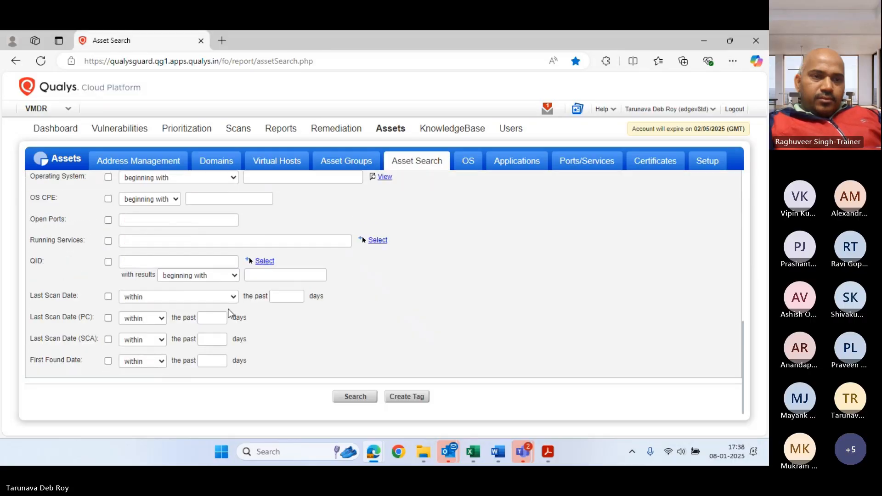
{"action": "left_click", "coordinate": [354, 397]}
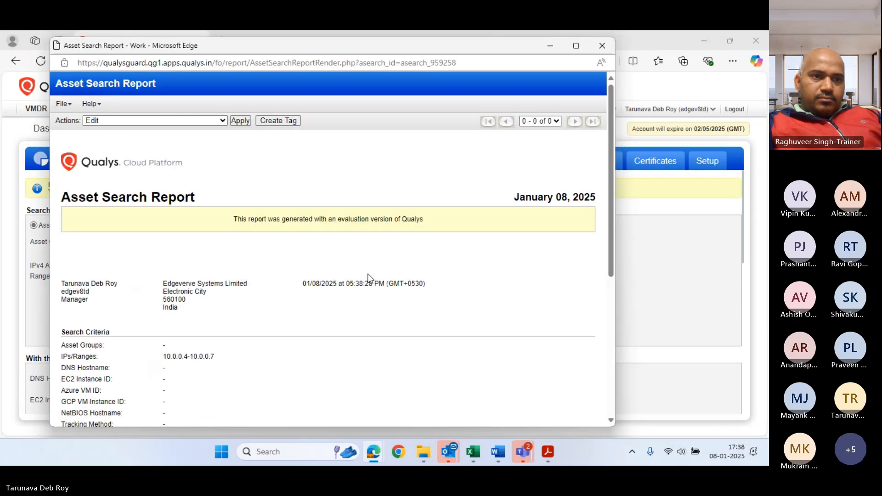
{"action": "scroll", "coordinate": [379, 304], "scroll_direction": "down", "scroll_amount": 5}
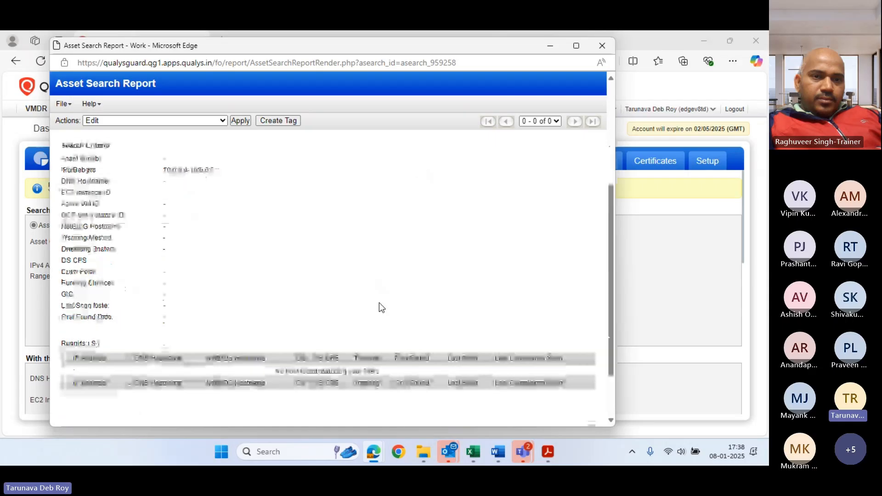
{"action": "scroll", "coordinate": [457, 271], "scroll_direction": "down", "scroll_amount": 1}
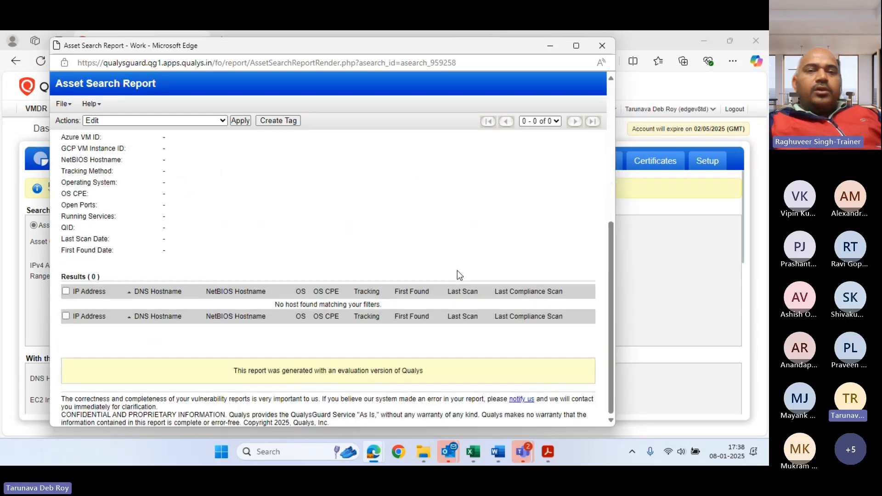
{"action": "scroll", "coordinate": [457, 270], "scroll_direction": "up", "scroll_amount": 3}
{"action": "scroll", "coordinate": [457, 271], "scroll_direction": "up", "scroll_amount": 1}
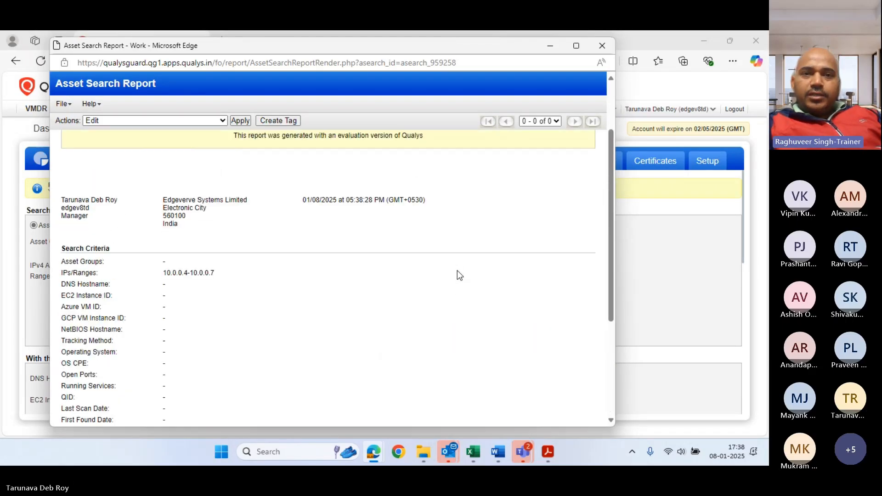
{"action": "scroll", "coordinate": [457, 270], "scroll_direction": "up", "scroll_amount": 1}
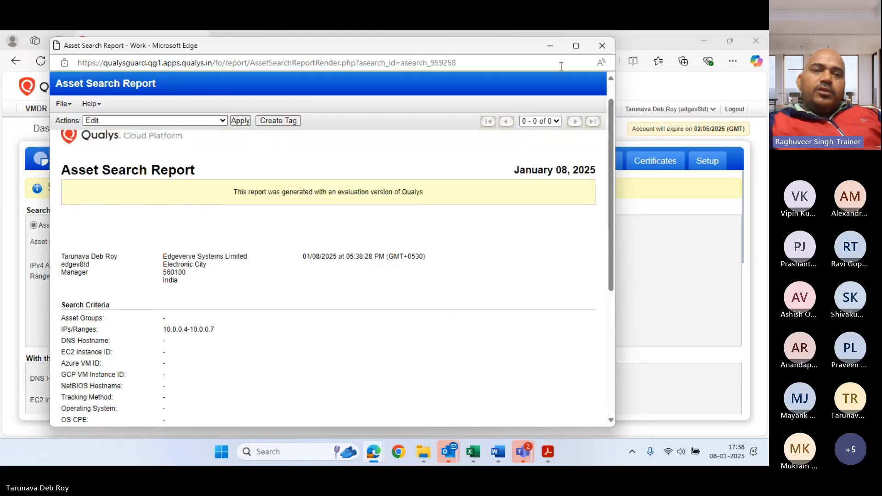
{"action": "left_click", "coordinate": [597, 52]}
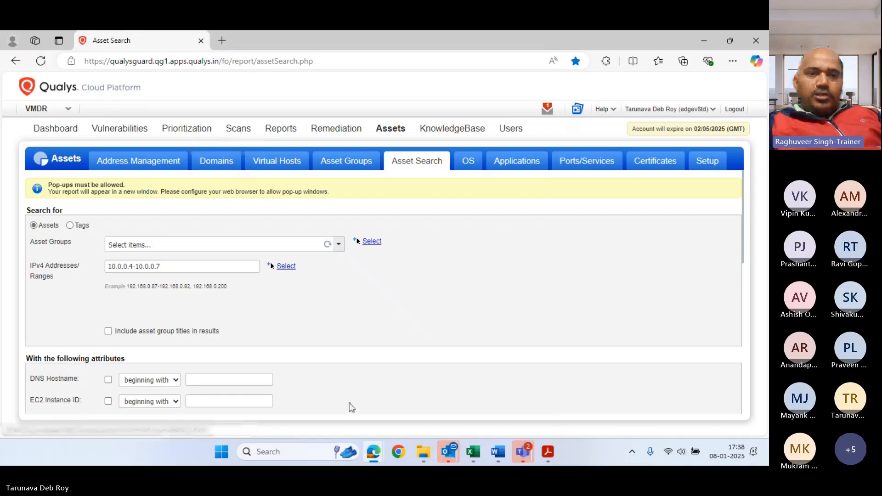
Enter and confirm the account password under Login Credentials in the New Windows Record, then save
{"action": "mouse_move", "coordinate": [377, 454]}
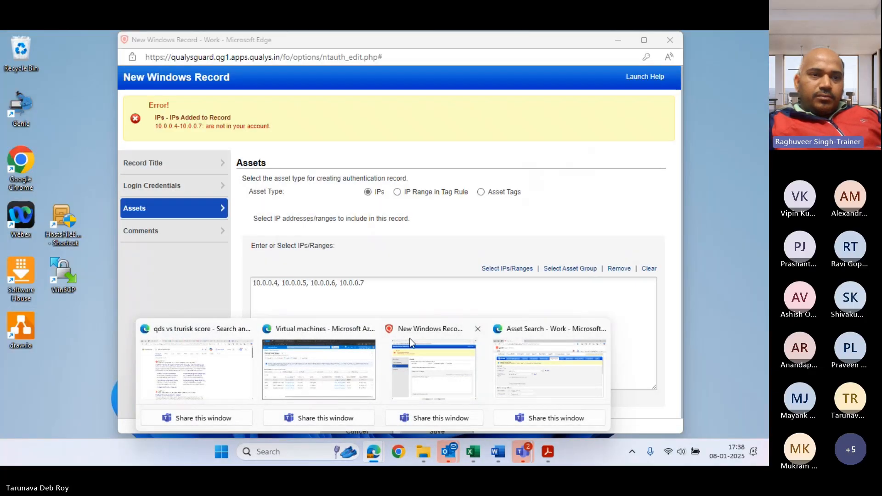
{"action": "left_click", "coordinate": [434, 370]}
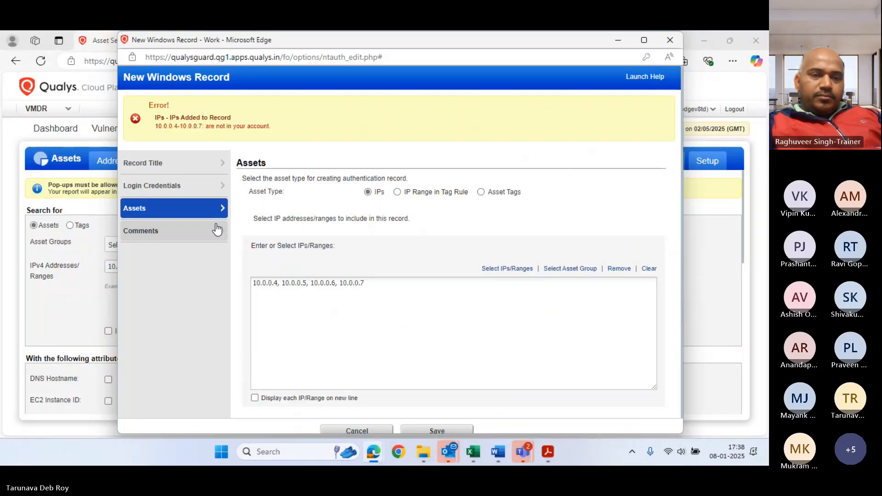
{"action": "left_click", "coordinate": [186, 187]}
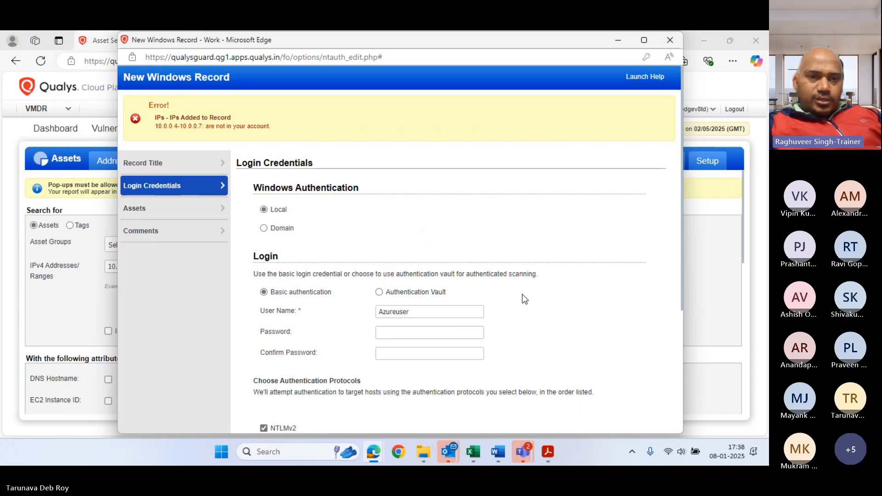
{"action": "left_click", "coordinate": [431, 332]}
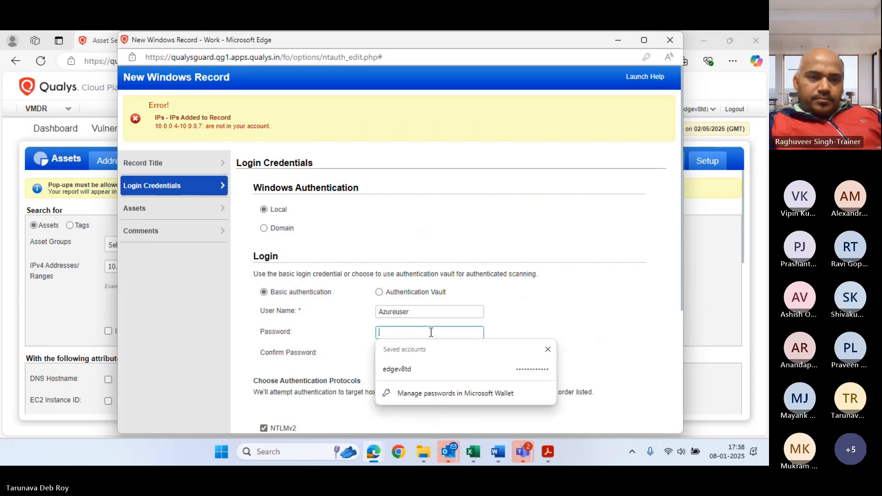
{"action": "type", "text": "a"}
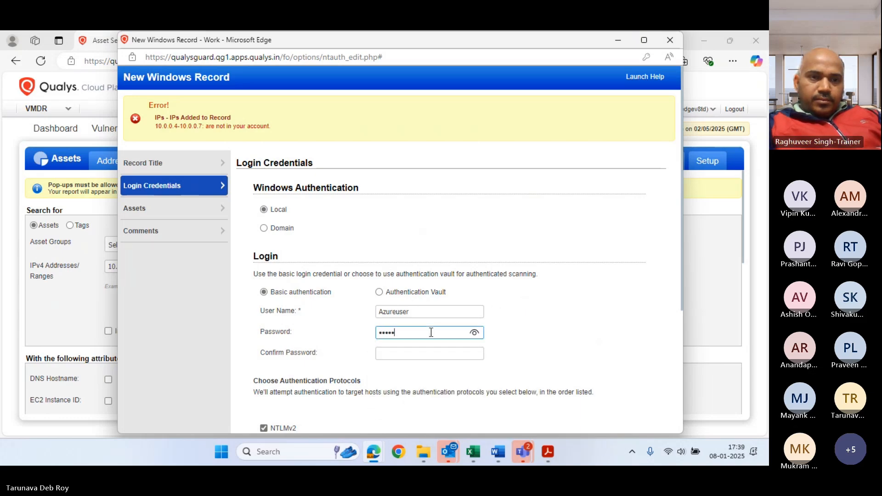
{"action": "type", "text": "••••"}
{"action": "key", "text": "Tab"}
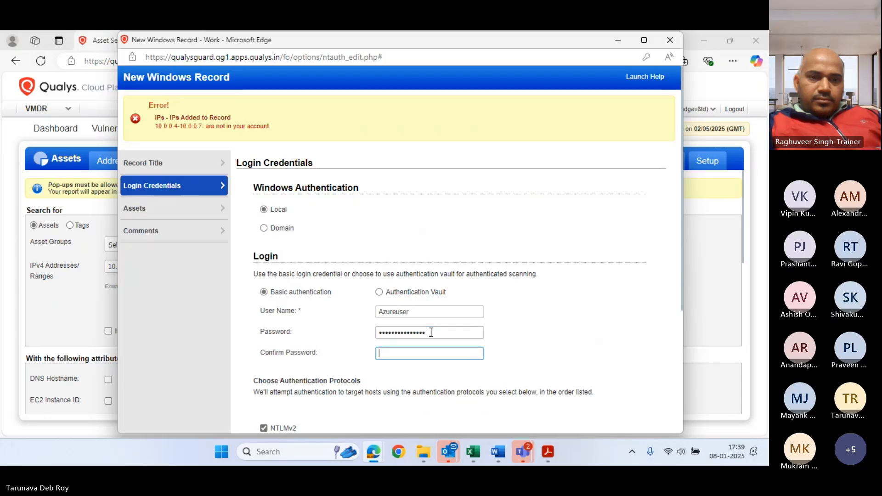
{"action": "type", "text": "••••••••••••"}
{"action": "scroll", "coordinate": [509, 294], "scroll_direction": "down", "scroll_amount": 4}
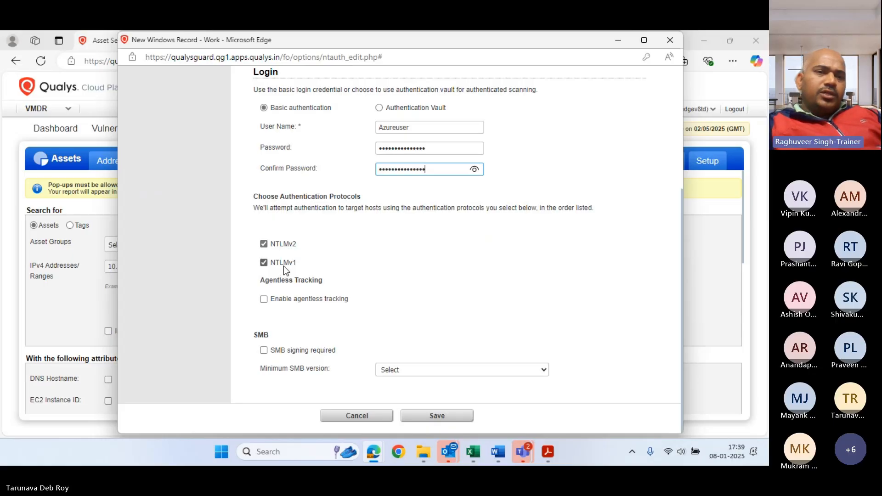
{"action": "left_click", "coordinate": [427, 418]}
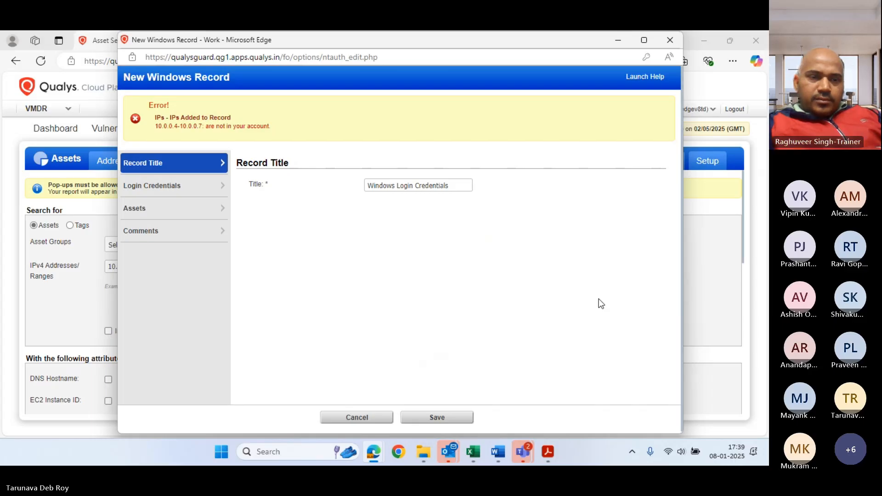
In the record's Assets IPs box, append /32 to each address 10.0.0.4-10.0.0.7 and save
{"action": "left_click", "coordinate": [143, 214]}
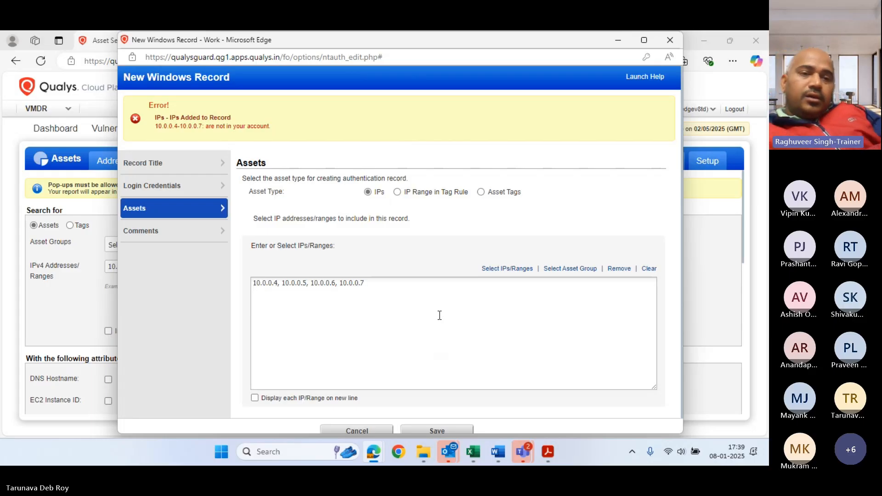
{"action": "left_click_drag", "start_coordinate": [428, 294], "coordinate": [278, 288]}
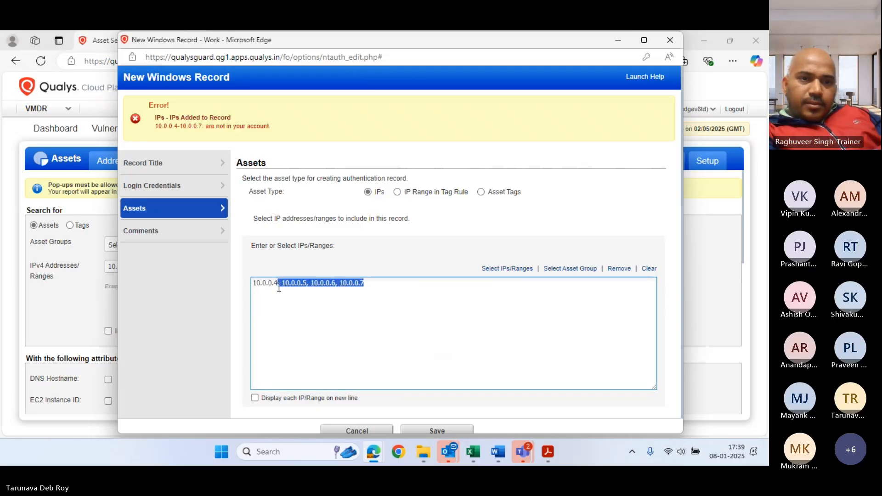
{"action": "left_click", "coordinate": [278, 284]}
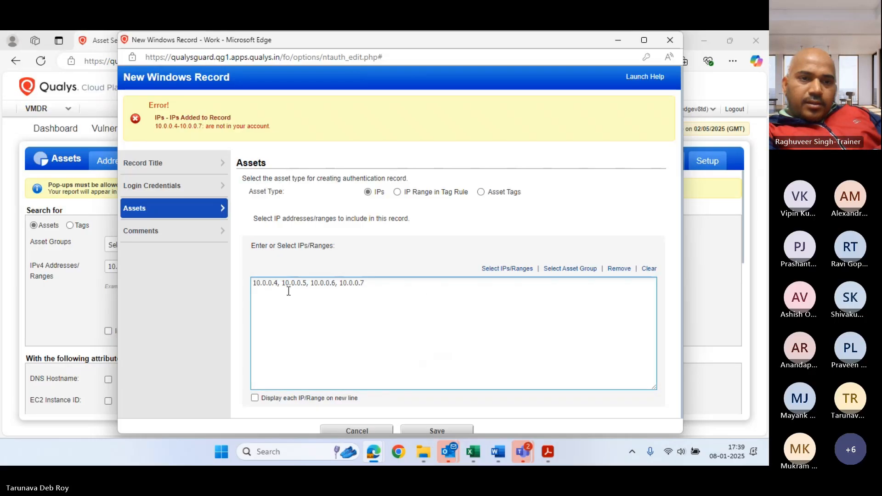
{"action": "type", "text": "/32"}
{"action": "key", "text": "Right"}
{"action": "key", "text": "Right"}
{"action": "key", "text": "Right"}
{"action": "key", "text": "Right"}
{"action": "key", "text": "Right"}
{"action": "key", "text": "Right"}
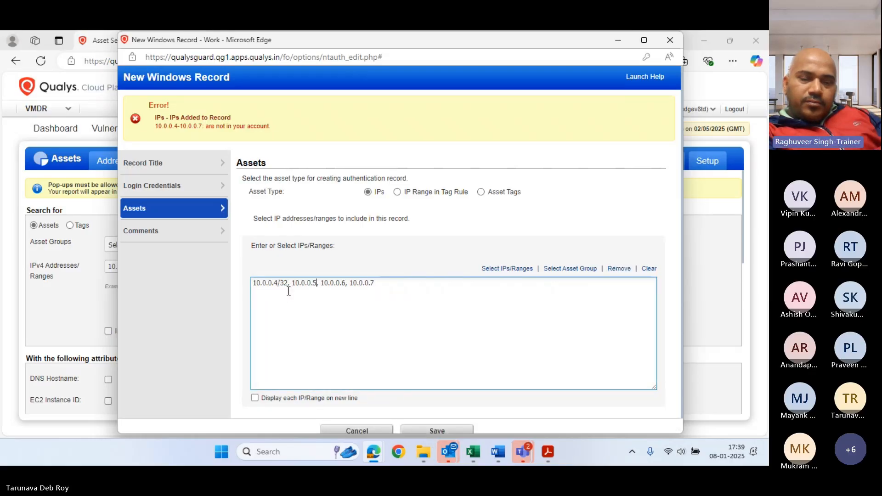
{"action": "type", "text": "/32"}
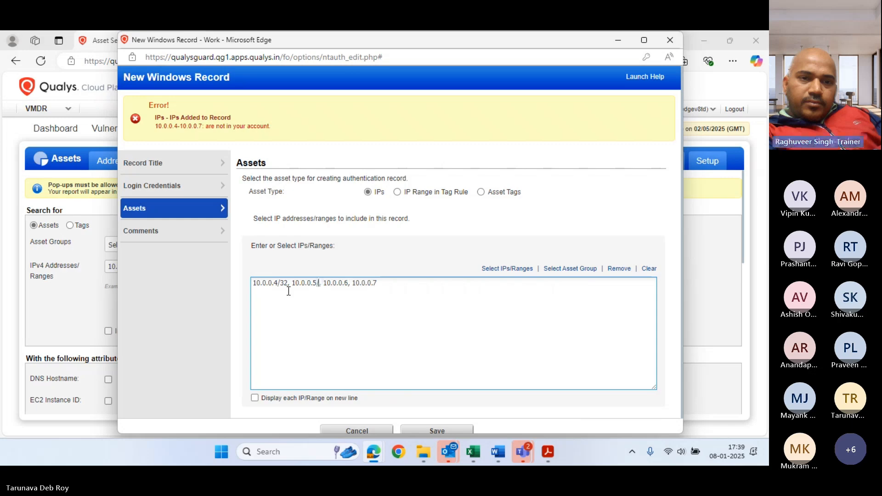
{"action": "key", "text": "Right"}
{"action": "key", "text": "Right"}
{"action": "key", "text": "Right"}
{"action": "key", "text": "Right"}
{"action": "key", "text": "Right"}
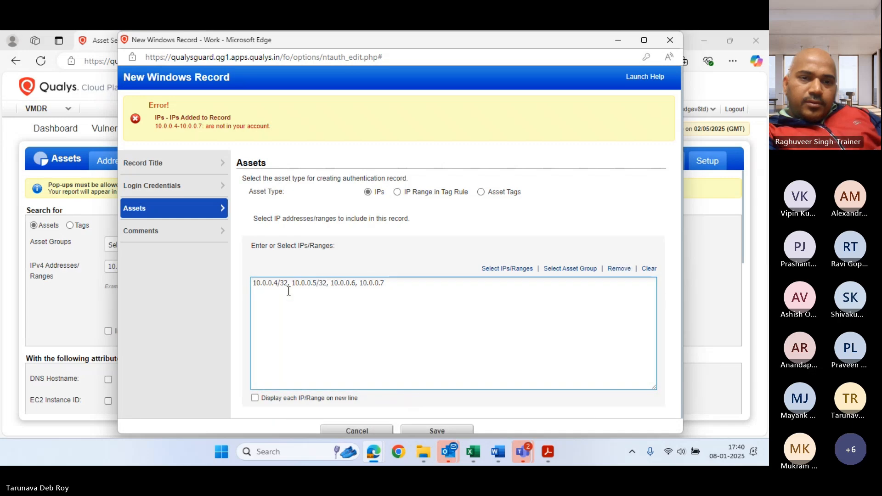
{"action": "type", "text": "/32"}
{"action": "type", "text": "/32"}
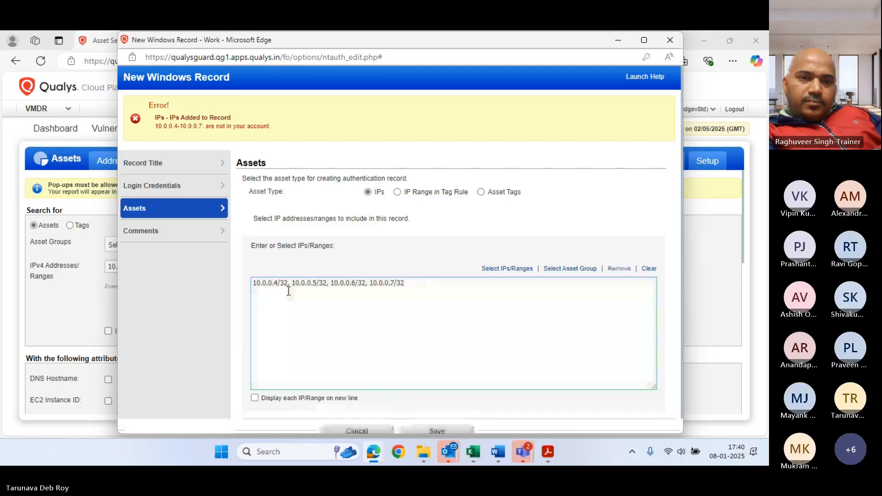
{"action": "scroll", "coordinate": [410, 395], "scroll_direction": "down", "scroll_amount": 1}
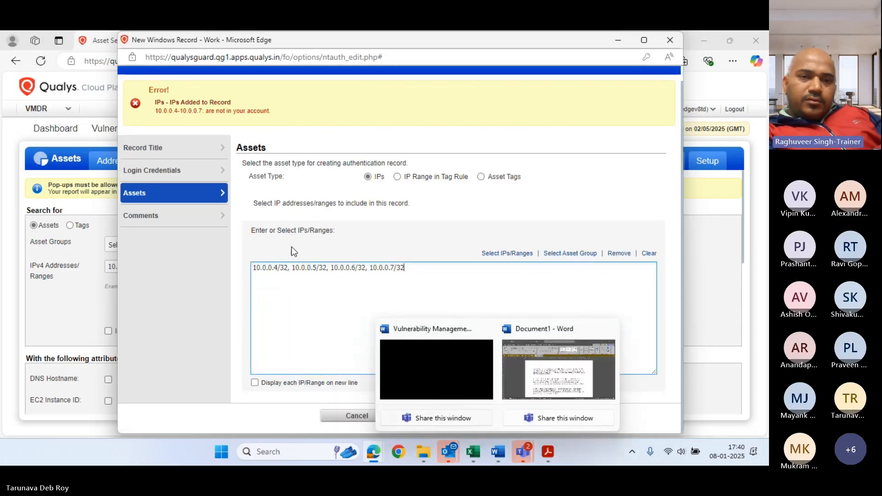
{"action": "left_click", "coordinate": [443, 418]}
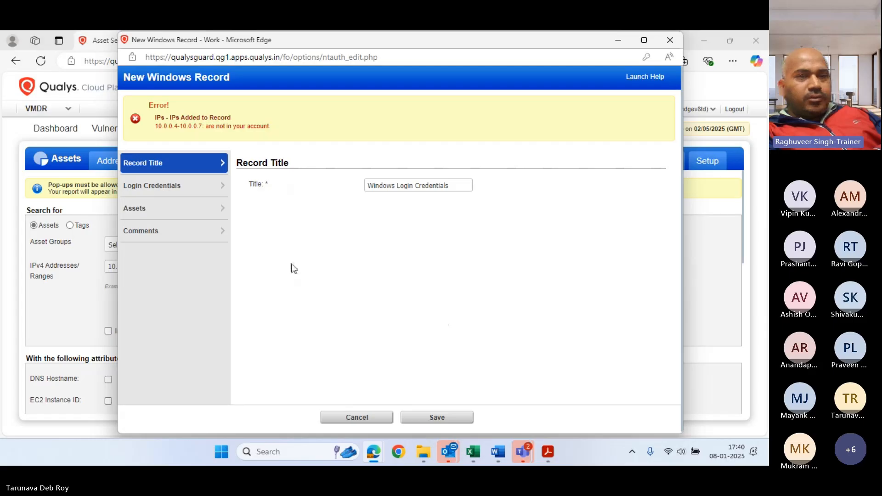
From VMDR Asset Search, open the Qualys module list and scroll to Global AssetView
{"action": "left_click", "coordinate": [0, 222]}
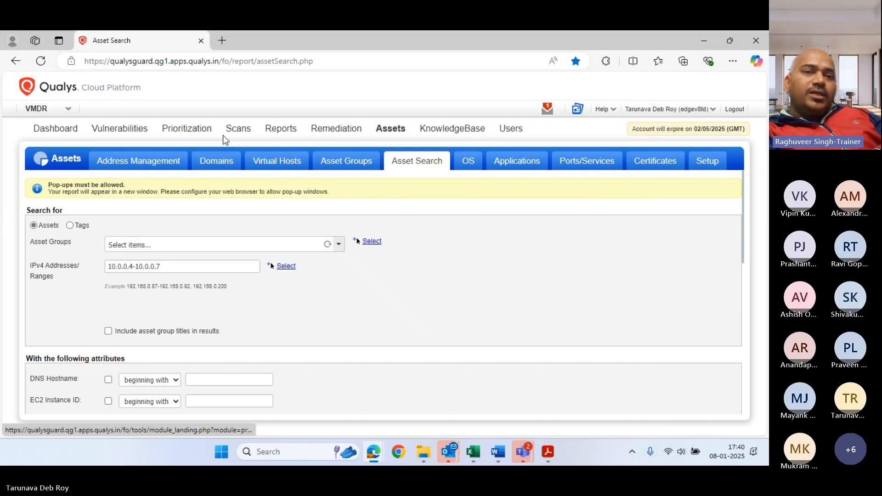
{"action": "left_click", "coordinate": [62, 112]}
{"action": "scroll", "coordinate": [117, 256], "scroll_direction": "down", "scroll_amount": 1}
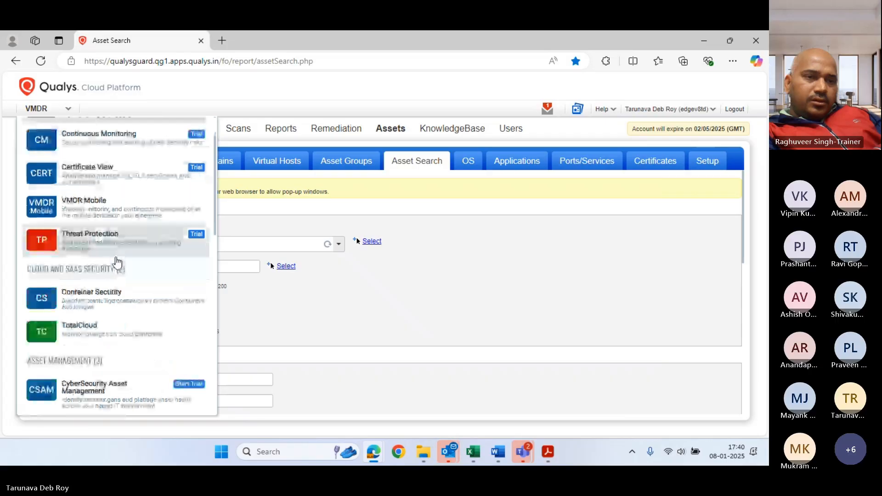
{"action": "scroll", "coordinate": [139, 317], "scroll_direction": "down", "scroll_amount": 2}
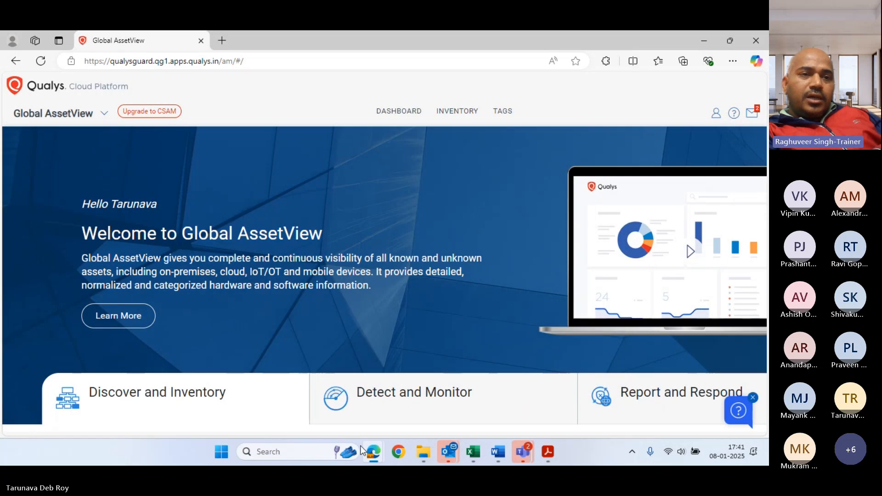
Tick the stopped Win10, Win2K16 and Win2K19 VMs, then start the Win10 VM from its overview
{"action": "mouse_move", "coordinate": [372, 453]}
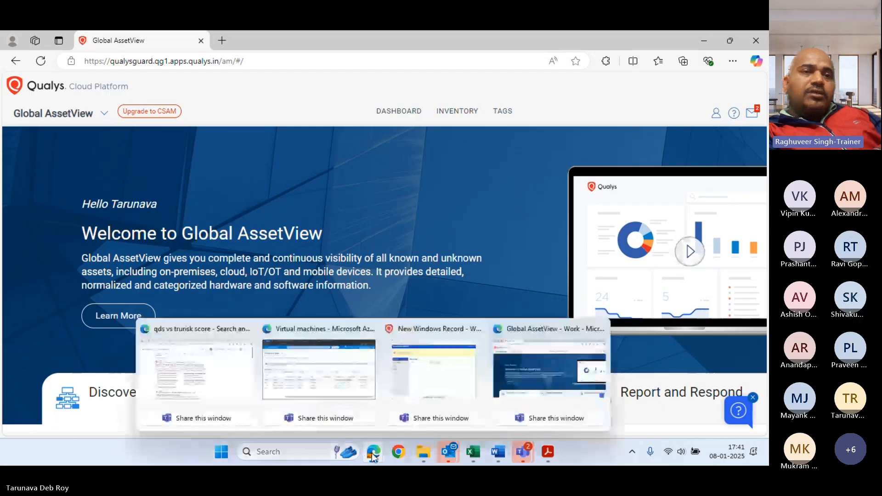
{"action": "left_click", "coordinate": [322, 335]}
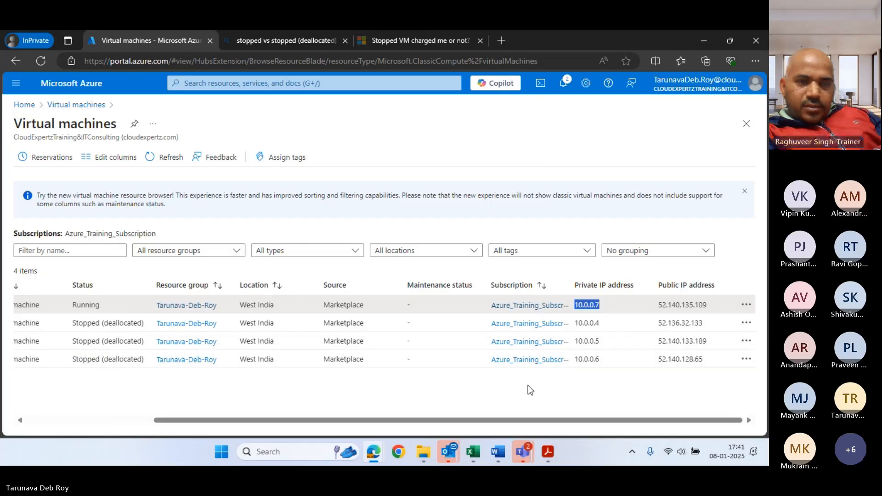
{"action": "left_click_drag", "start_coordinate": [243, 420], "coordinate": [117, 417]}
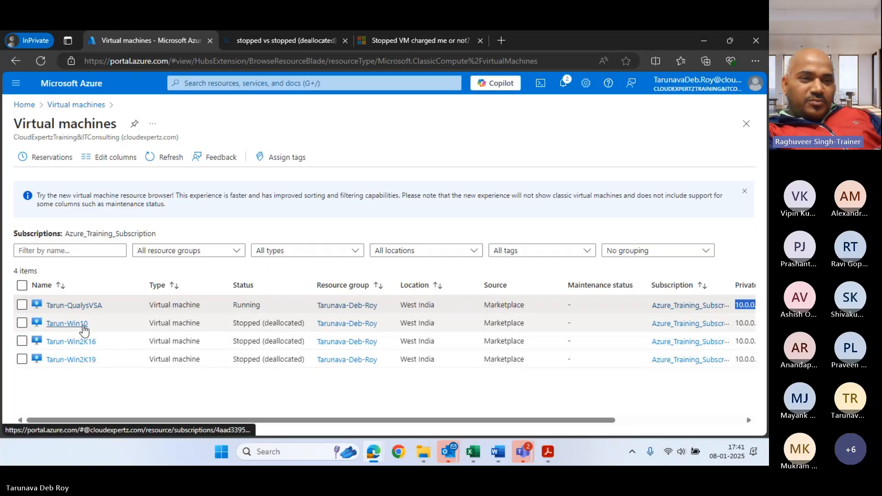
{"action": "left_click", "coordinate": [21, 323]}
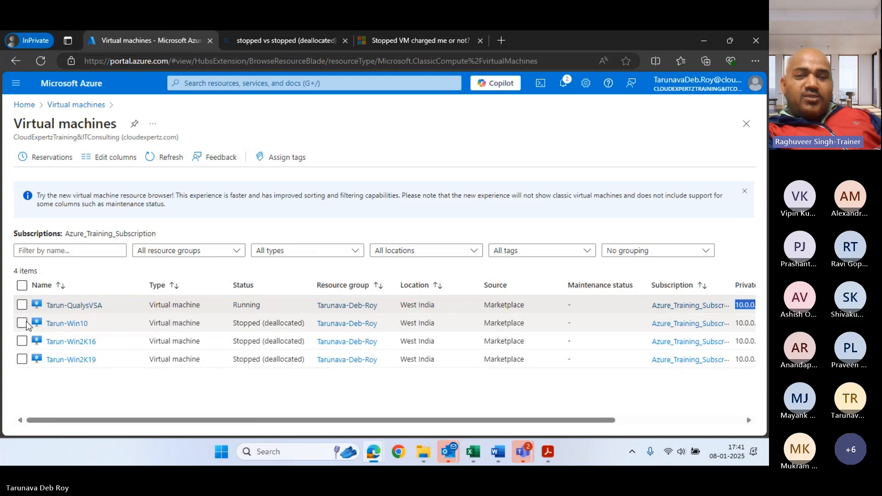
{"action": "left_click", "coordinate": [22, 342]}
{"action": "left_click", "coordinate": [22, 359]}
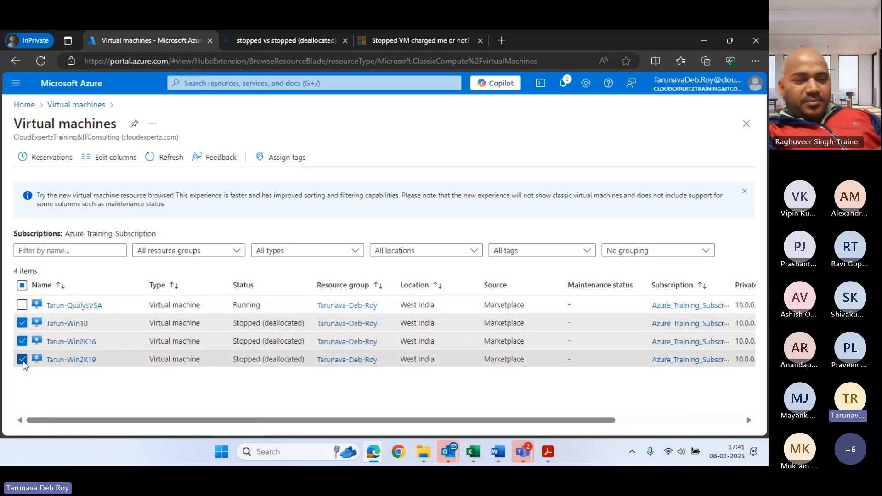
{"action": "left_click_drag", "start_coordinate": [375, 421], "coordinate": [411, 421]}
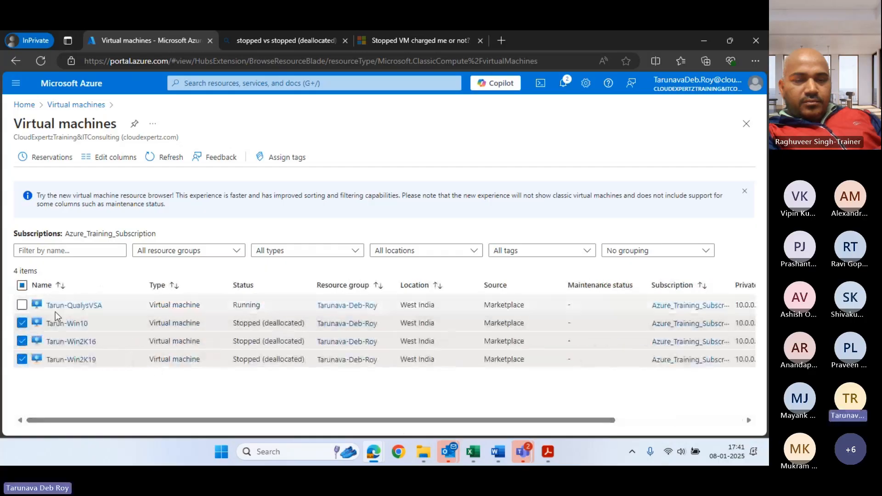
{"action": "left_click", "coordinate": [69, 324]}
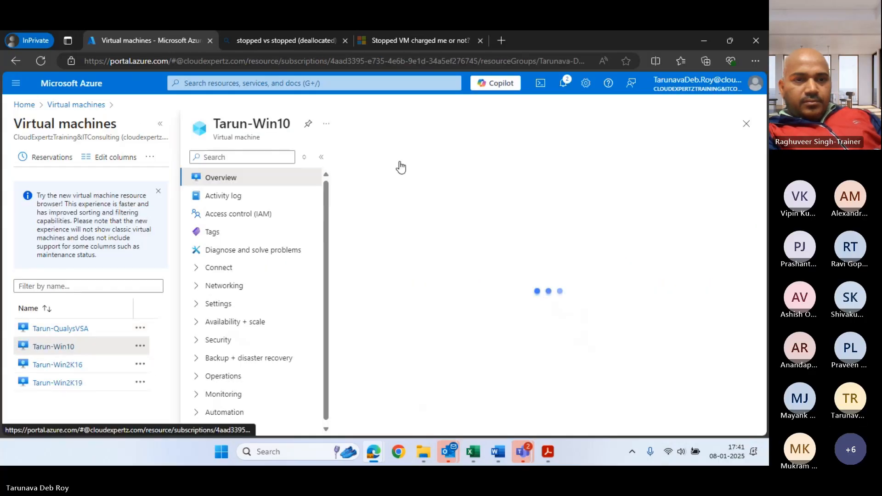
{"action": "left_click", "coordinate": [425, 179]}
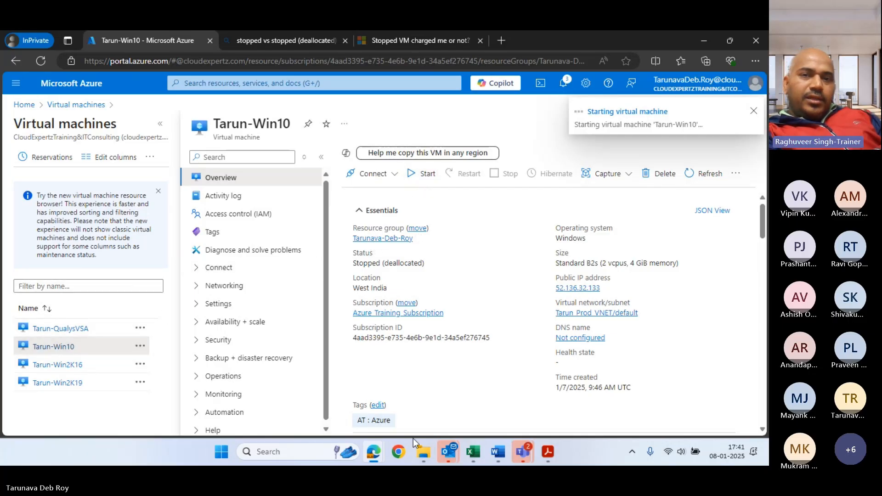
Open the Global AssetView Inventory and confirm it shows 0 total assets
{"action": "mouse_move", "coordinate": [373, 455]}
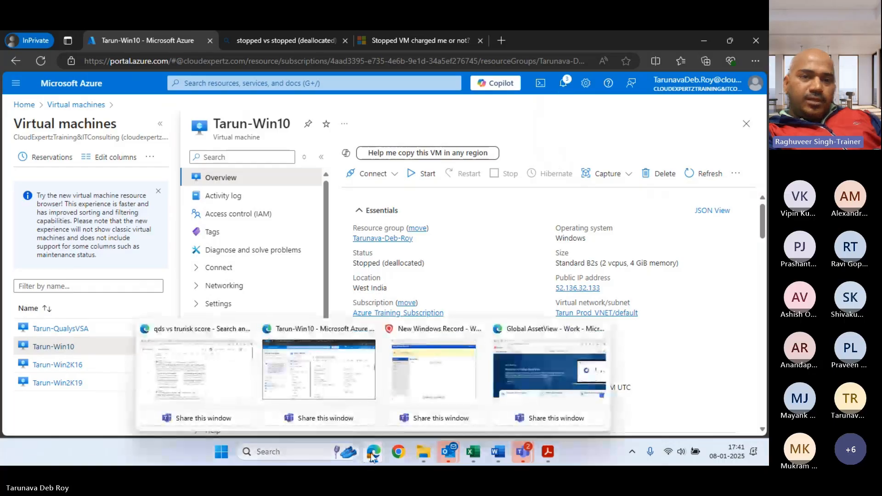
{"action": "left_click", "coordinate": [527, 347]}
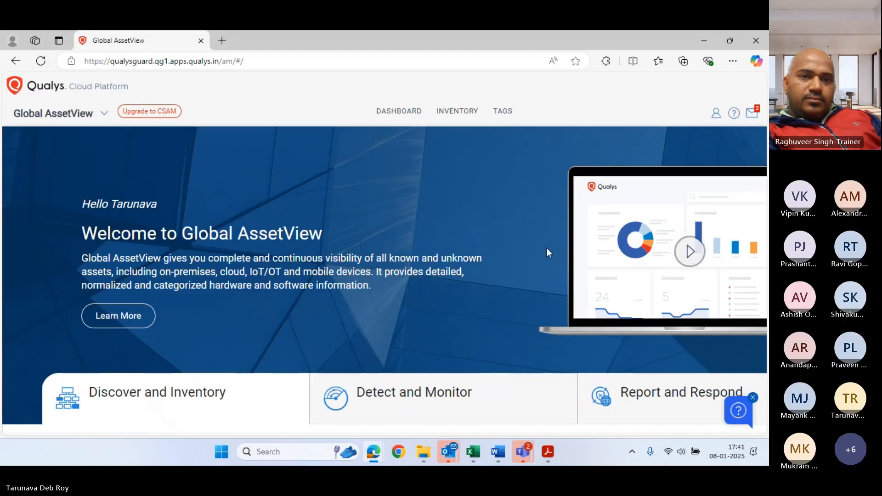
{"action": "scroll", "coordinate": [544, 251], "scroll_direction": "down", "scroll_amount": 3}
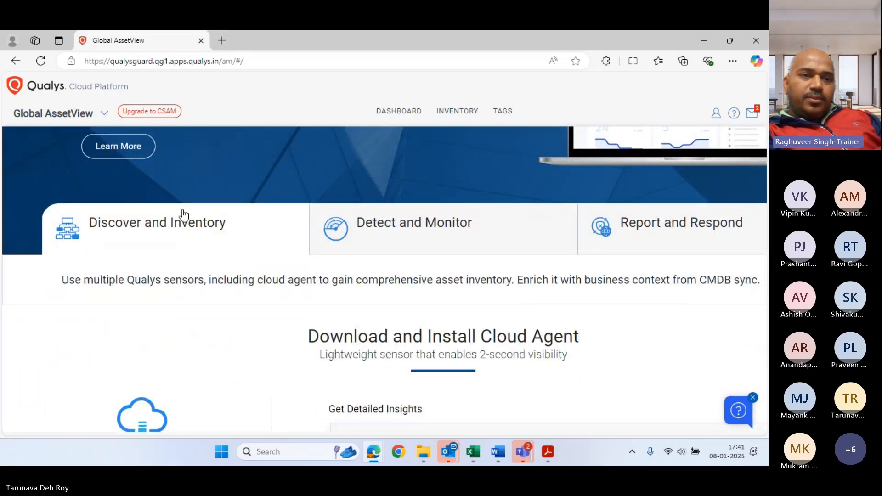
{"action": "left_click", "coordinate": [478, 118]}
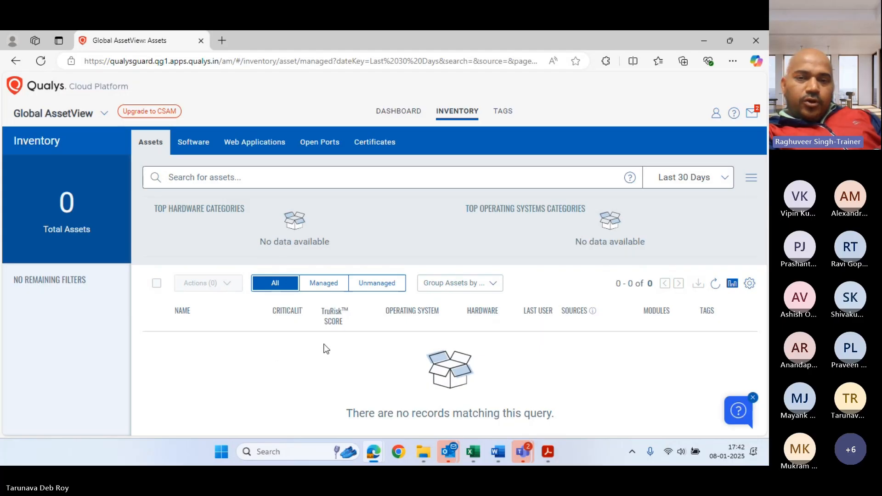
Switch to the AssetView (Legacy) application from the app list
{"action": "left_click", "coordinate": [98, 115]}
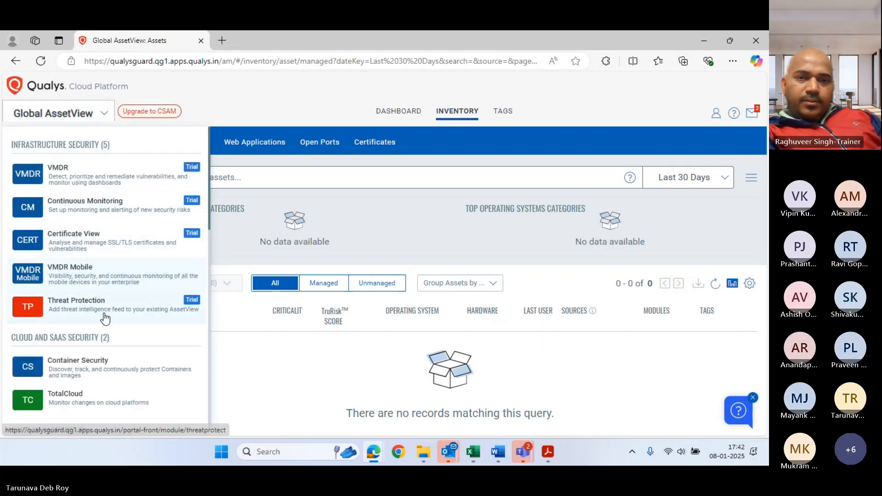
{"action": "scroll", "coordinate": [104, 330], "scroll_direction": "down", "scroll_amount": 3}
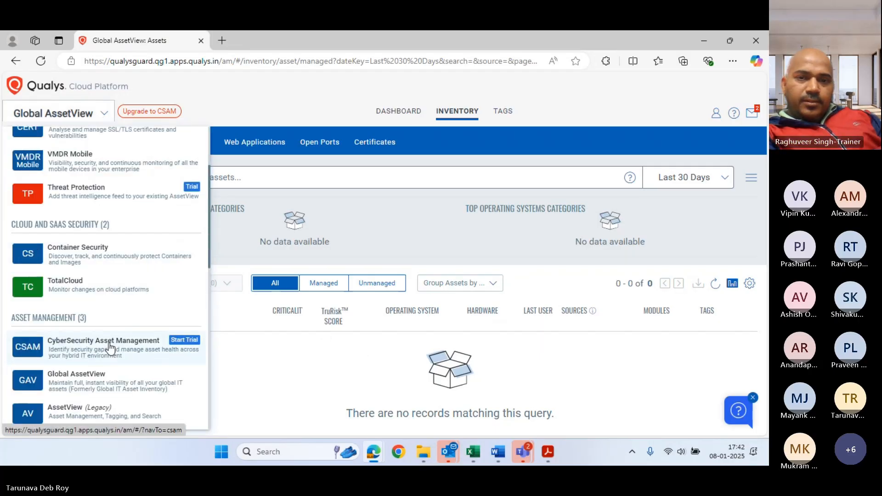
{"action": "left_click", "coordinate": [92, 413]}
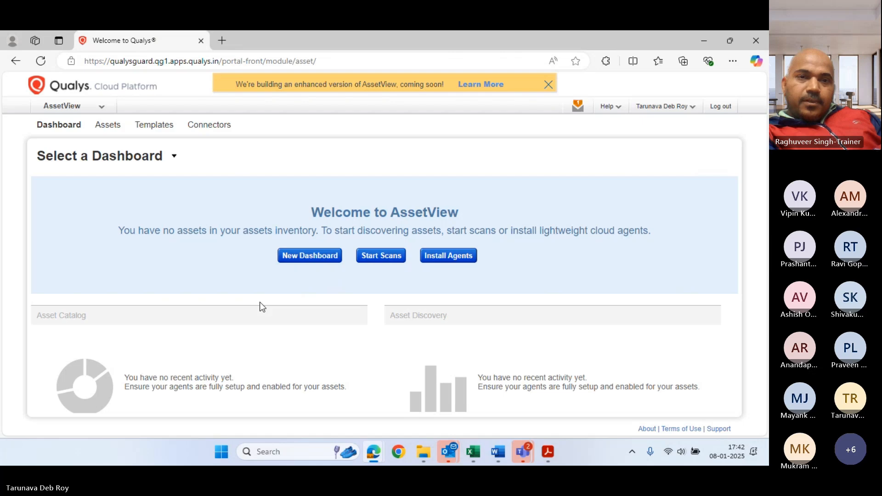
Load VMDR via Start Scans and open the ASSETS tab's empty Asset Groups list
{"action": "left_click", "coordinate": [364, 256]}
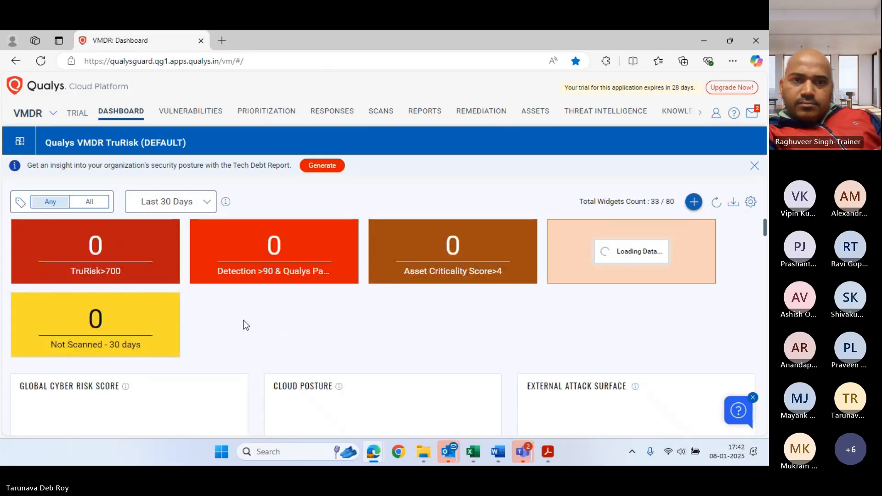
{"action": "scroll", "coordinate": [244, 317], "scroll_direction": "down", "scroll_amount": 1}
{"action": "scroll", "coordinate": [247, 308], "scroll_direction": "up", "scroll_amount": 1}
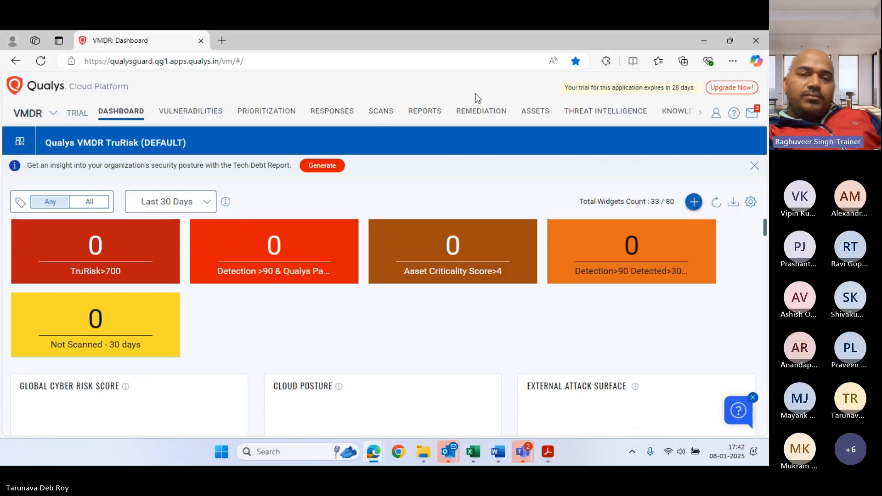
{"action": "left_click", "coordinate": [529, 115]}
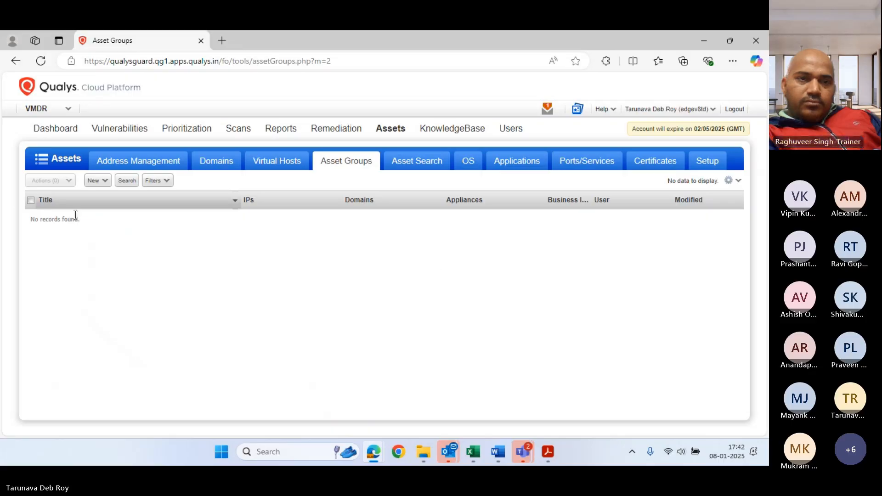
Review the New > Host > IP Tracked Addresses form without adding IPs, then go to Asset Search
{"action": "left_click", "coordinate": [104, 182]}
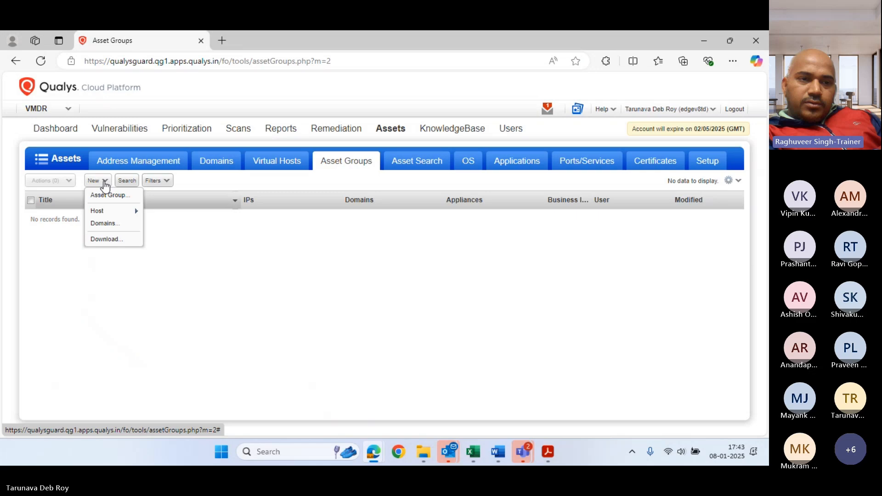
{"action": "mouse_move", "coordinate": [104, 212]}
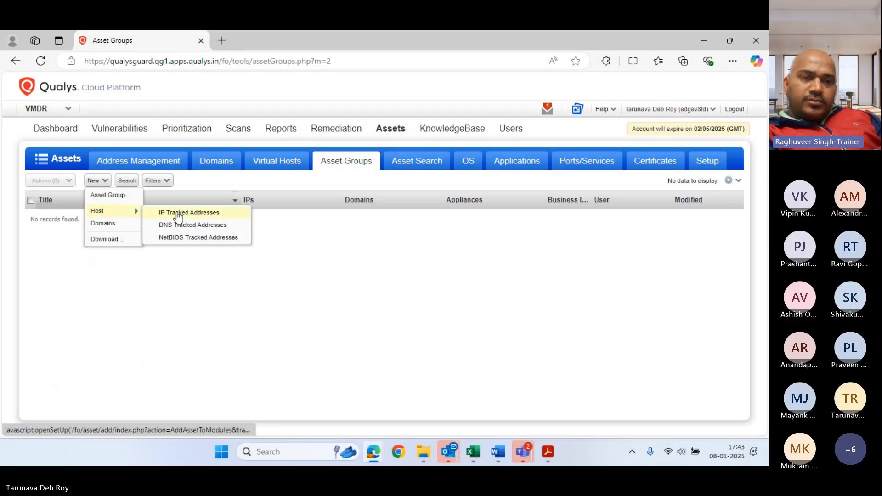
{"action": "left_click", "coordinate": [178, 214]}
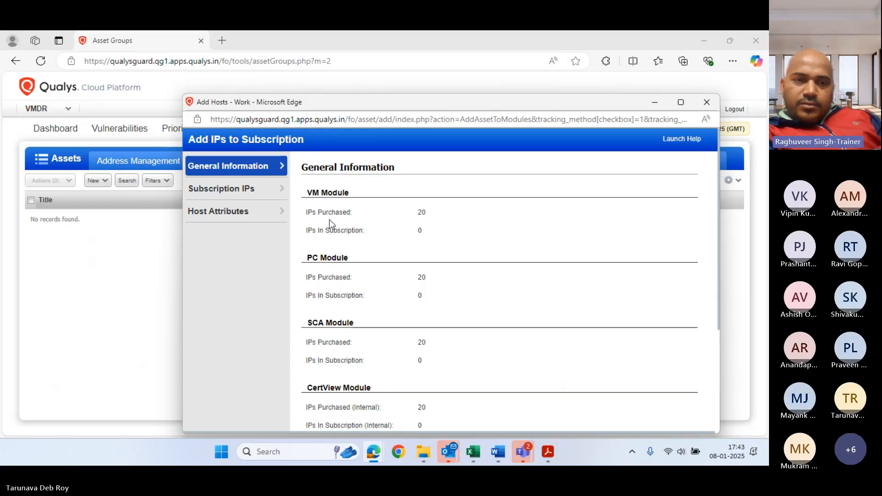
{"action": "left_click", "coordinate": [239, 198]}
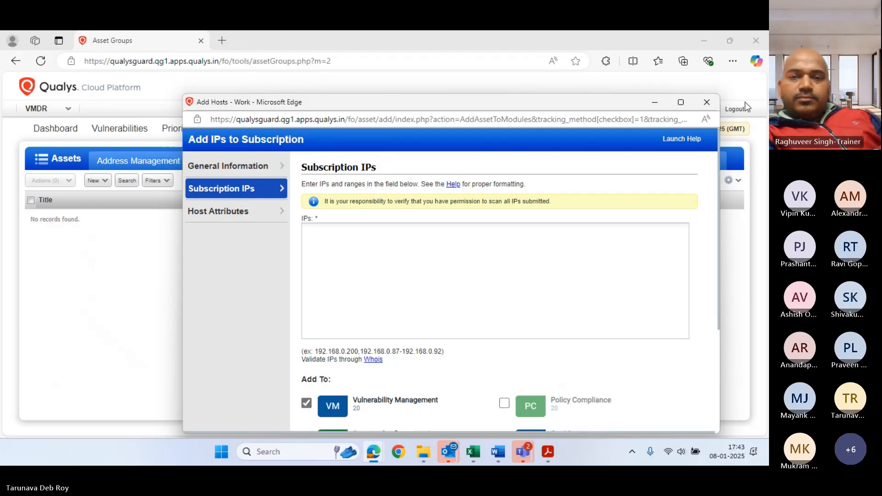
{"action": "left_click", "coordinate": [707, 102]}
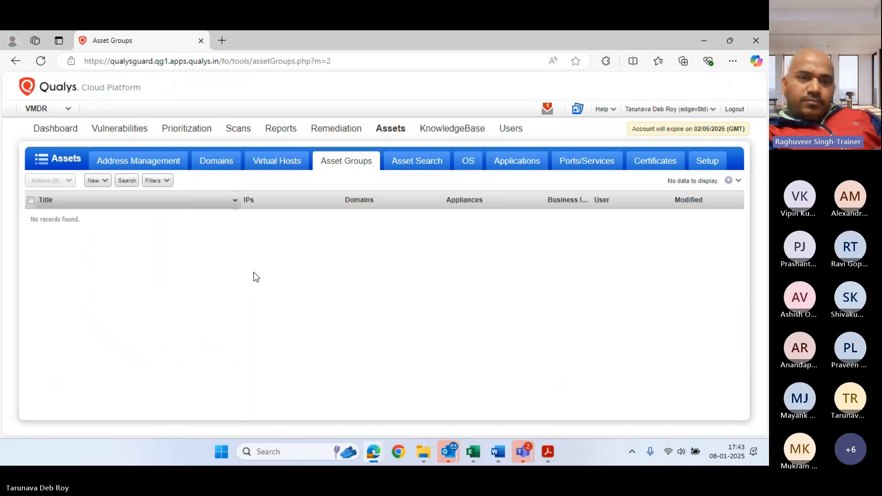
{"action": "left_click", "coordinate": [397, 162]}
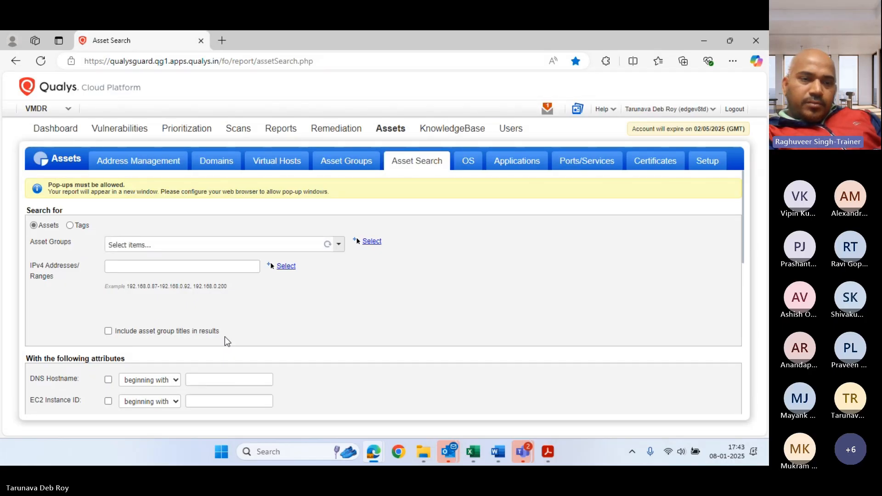
Enter 10.0.0.4-10.0.0.7 in the IPv4 Addresses/Ranges field of the VMDR Asset Search form
{"action": "left_click", "coordinate": [191, 270]}
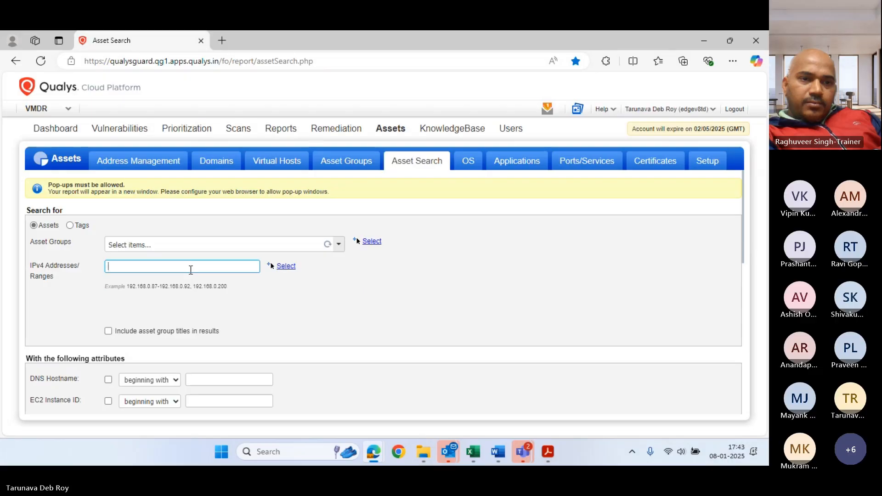
{"action": "type", "text": "10.0.0."}
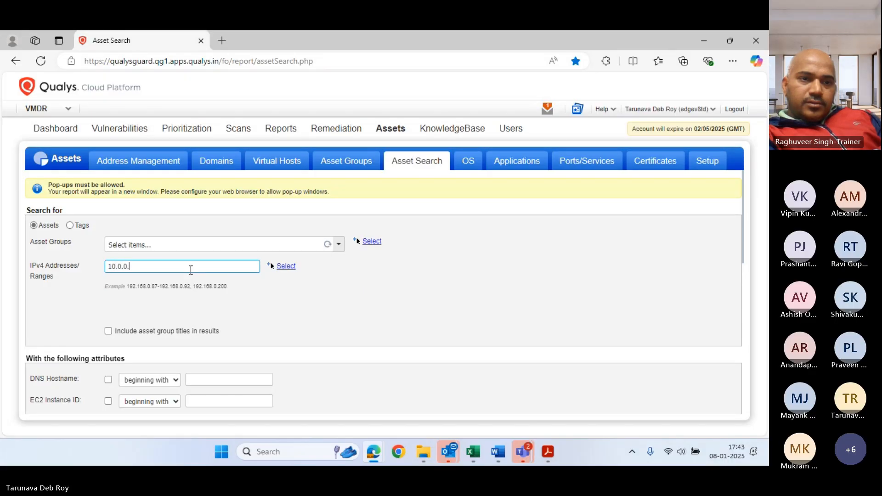
{"action": "type", "text": "4-10.0"}
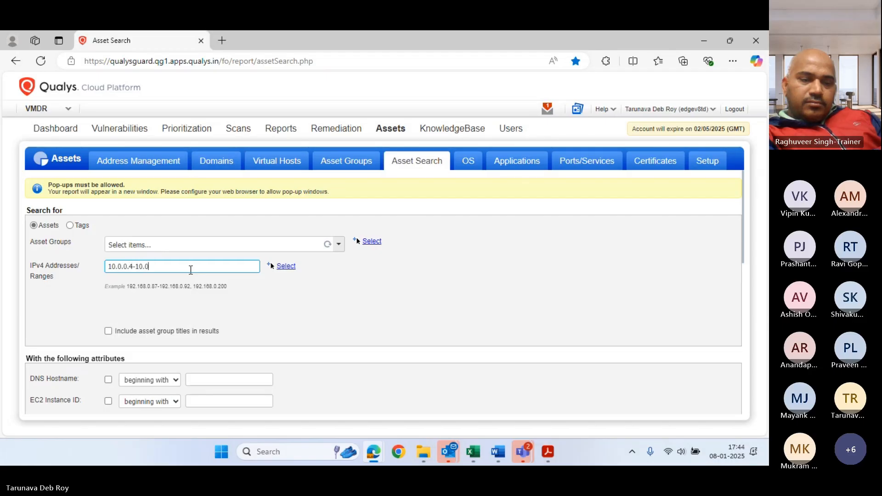
{"action": "type", "text": ".0.7"}
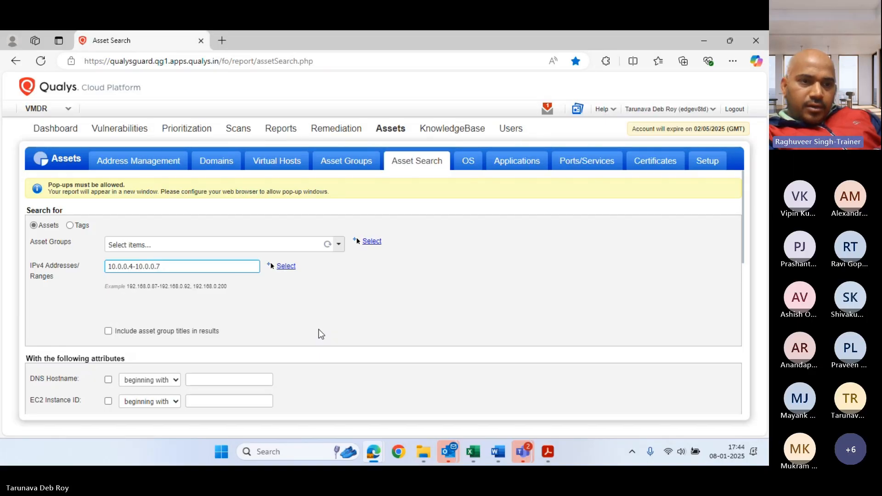
{"action": "scroll", "coordinate": [319, 334], "scroll_direction": "down", "scroll_amount": 5}
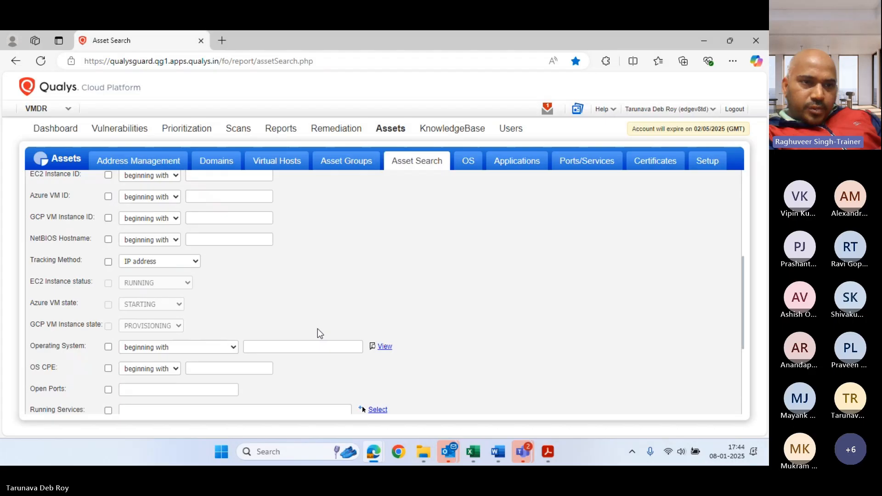
{"action": "scroll", "coordinate": [320, 332], "scroll_direction": "up", "scroll_amount": 1}
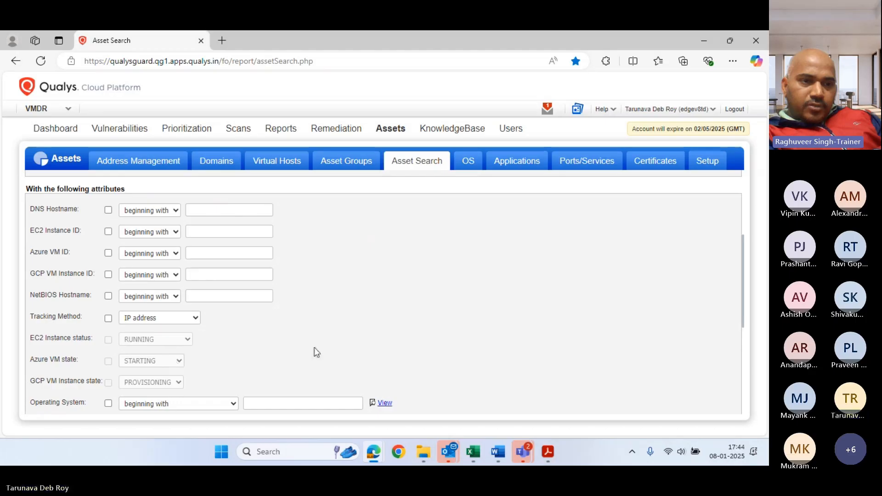
{"action": "scroll", "coordinate": [409, 336], "scroll_direction": "down", "scroll_amount": 1}
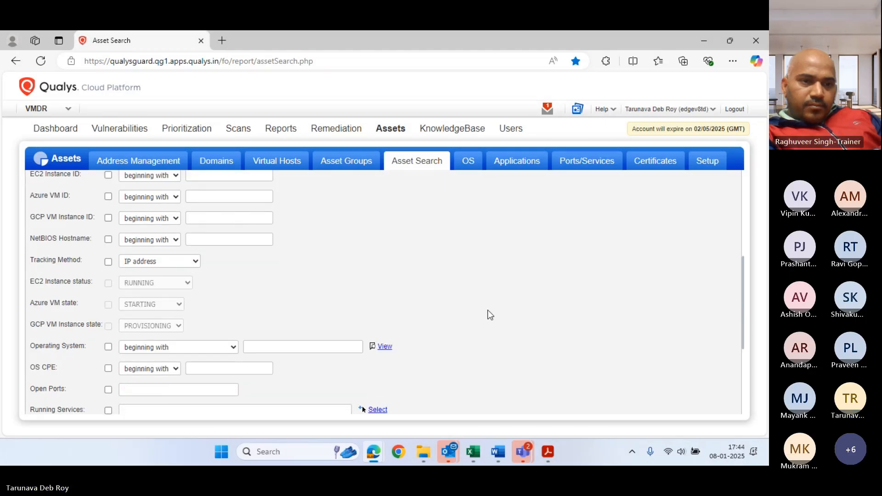
{"action": "scroll", "coordinate": [489, 314], "scroll_direction": "down", "scroll_amount": 1}
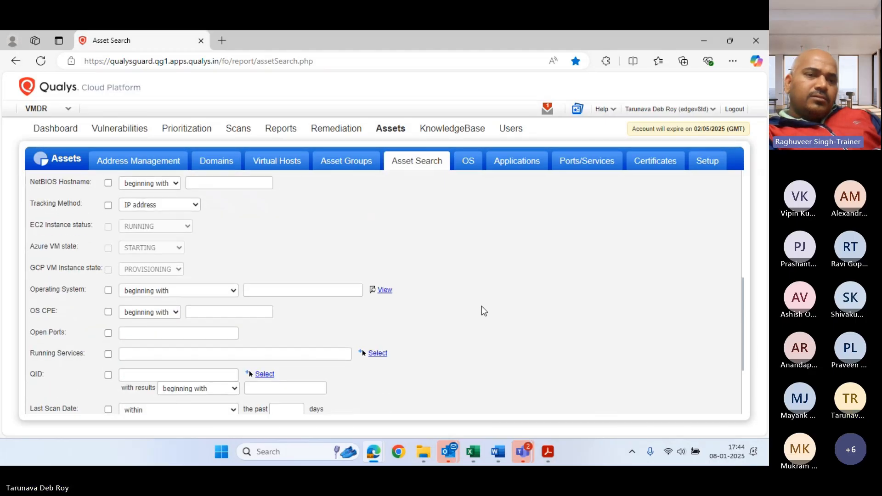
{"action": "scroll", "coordinate": [481, 306], "scroll_direction": "down", "scroll_amount": 2}
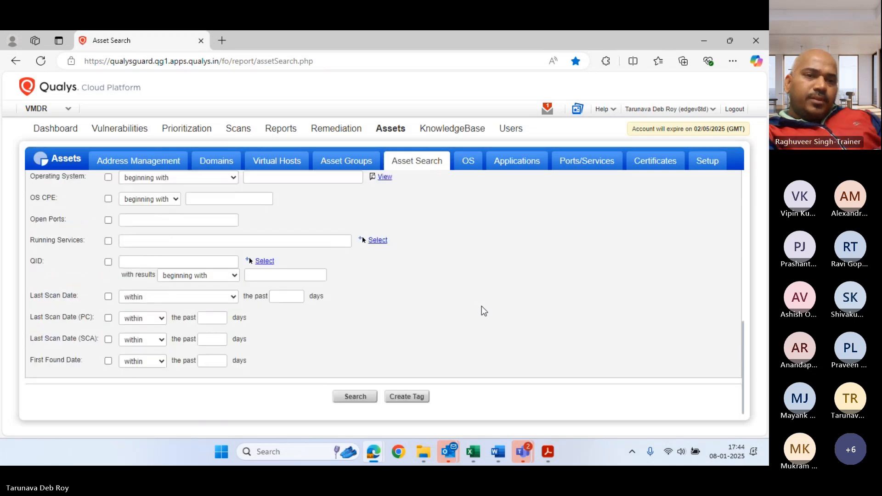
Search the 10.0.0.4-10.0.0.7 range and confirm the Asset Search Report lists no matching hosts
{"action": "left_click", "coordinate": [348, 398]}
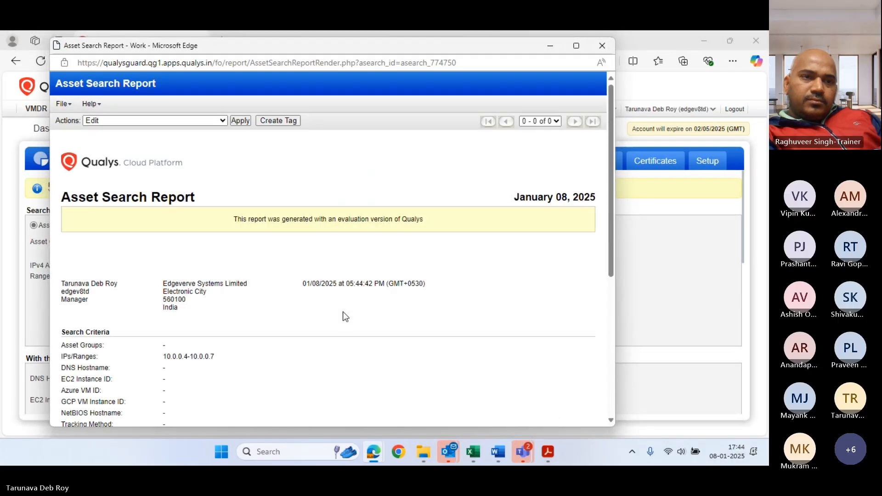
{"action": "scroll", "coordinate": [380, 261], "scroll_direction": "down", "scroll_amount": 2}
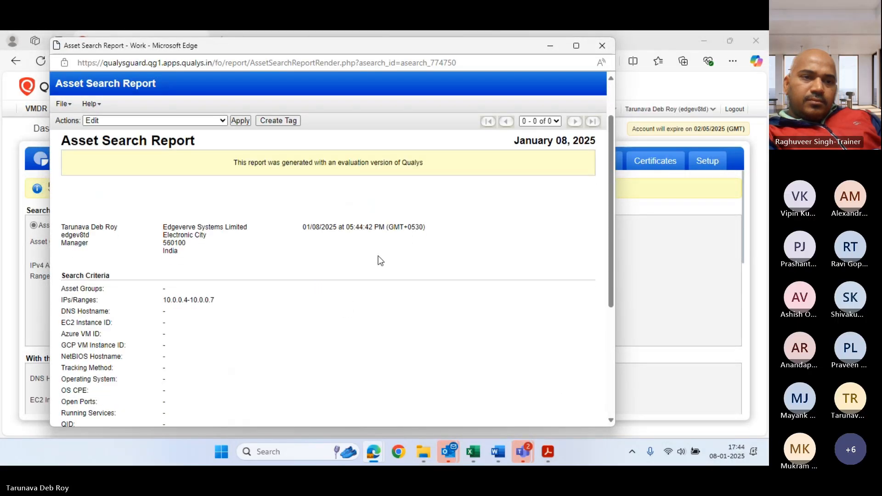
{"action": "scroll", "coordinate": [328, 283], "scroll_direction": "down", "scroll_amount": 3}
{"action": "scroll", "coordinate": [423, 327], "scroll_direction": "down", "scroll_amount": 1}
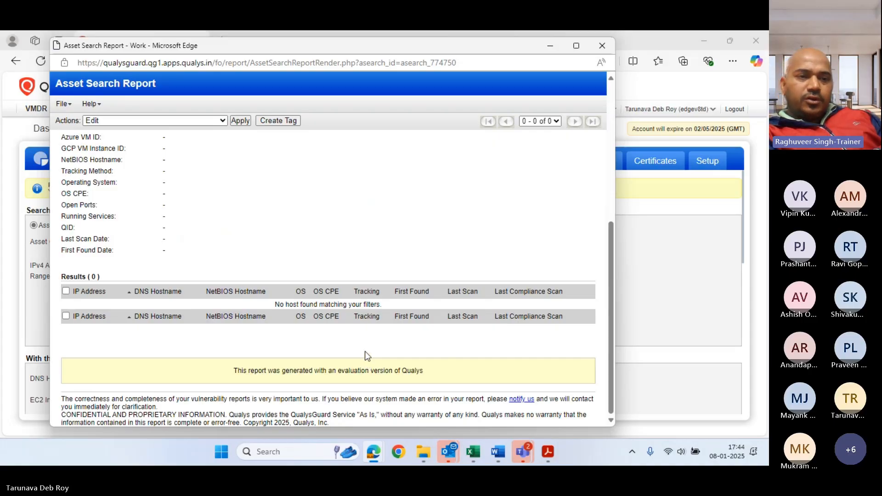
{"action": "scroll", "coordinate": [366, 354], "scroll_direction": "up", "scroll_amount": 1}
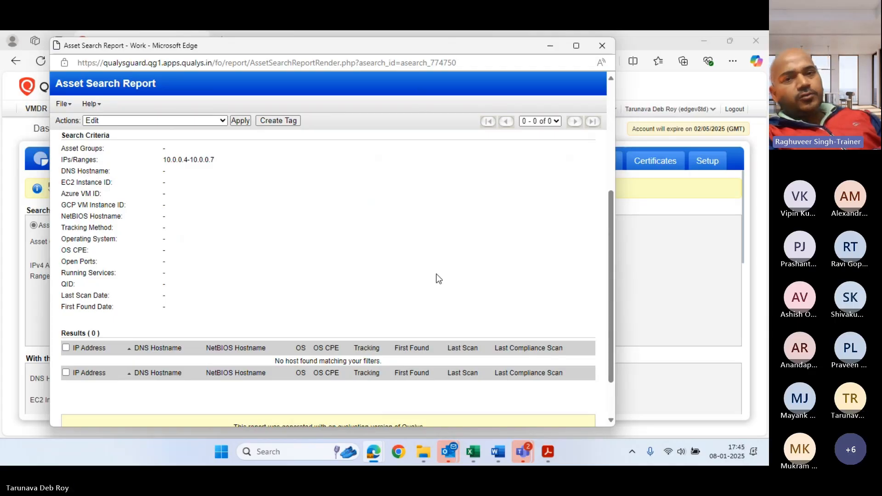
{"action": "scroll", "coordinate": [438, 278], "scroll_direction": "up", "scroll_amount": 2}
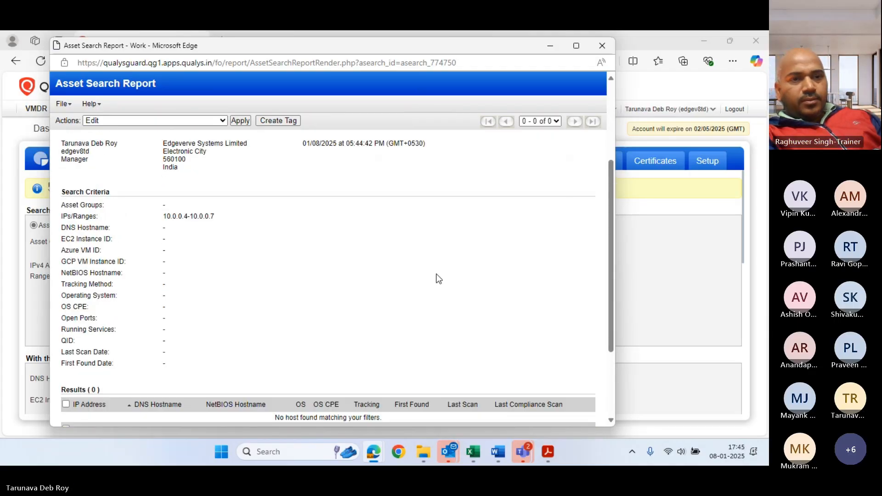
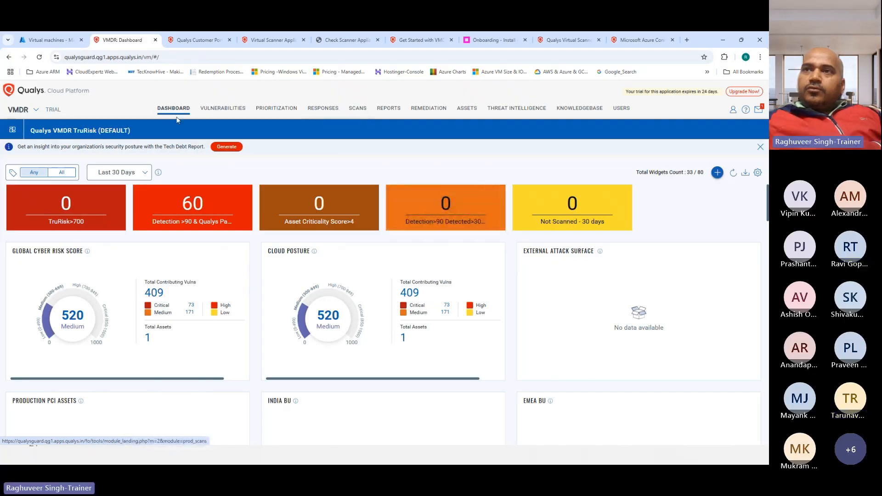
Show the Scanner Appliances list after previewing and dismissing the New > Containerized Scanner Appliance setup
{"action": "left_click", "coordinate": [357, 110]}
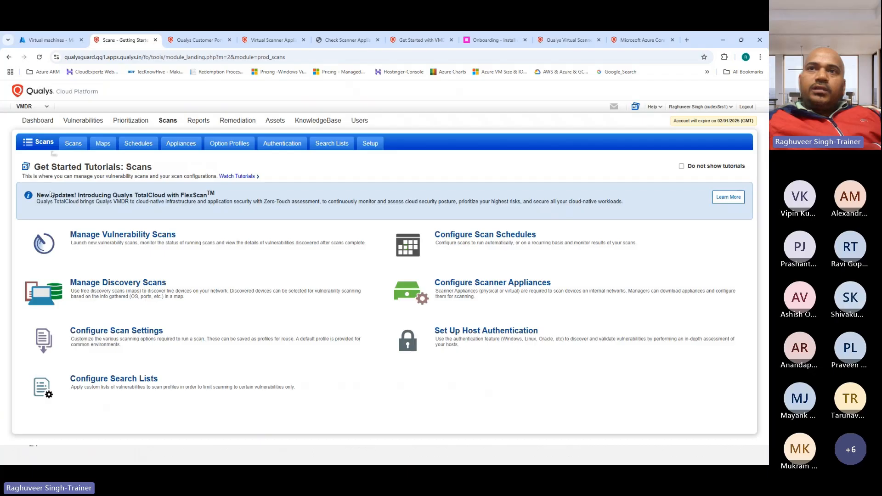
{"action": "left_click", "coordinate": [181, 146]}
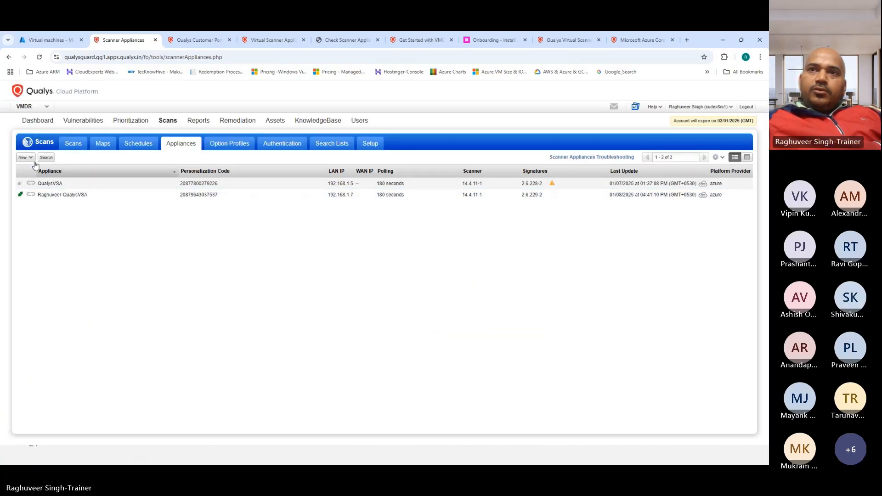
{"action": "left_click", "coordinate": [27, 158]}
{"action": "left_click", "coordinate": [55, 186]}
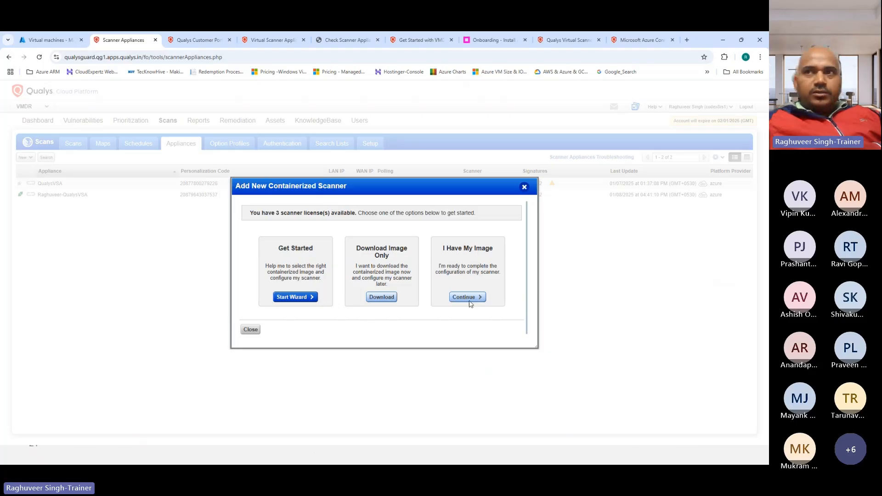
{"action": "left_click", "coordinate": [524, 188]}
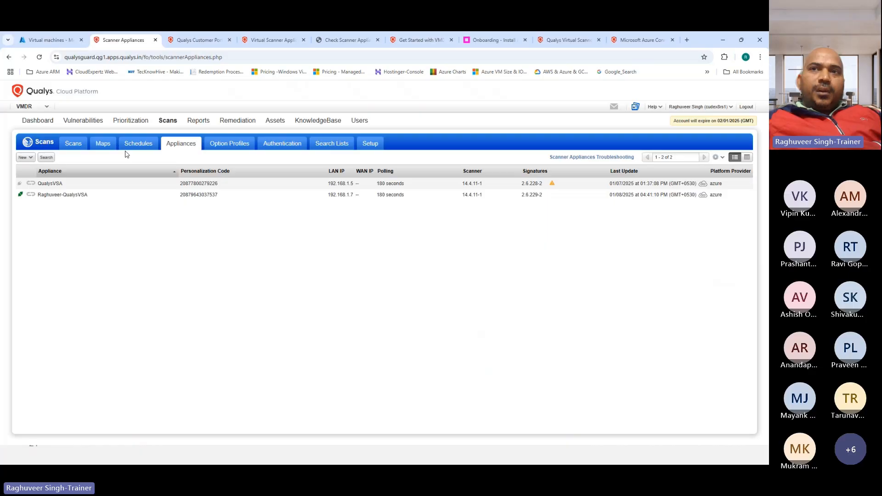
{"action": "left_click", "coordinate": [25, 157]}
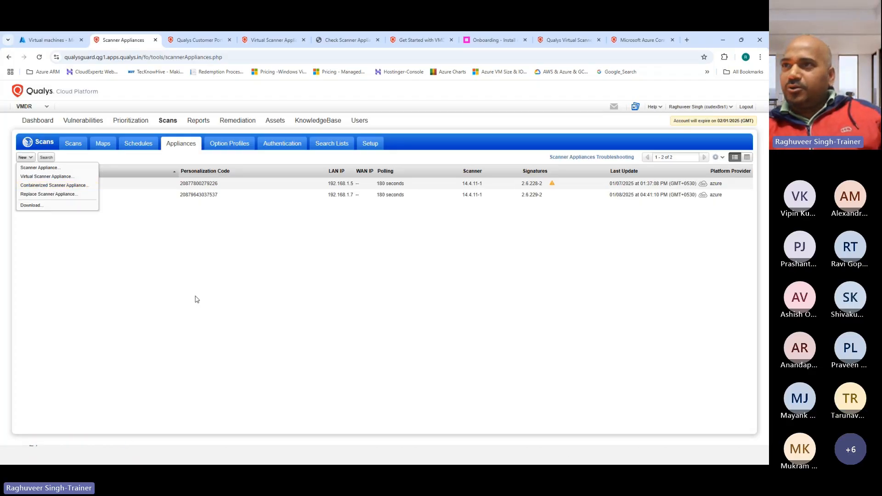
{"action": "left_click", "coordinate": [197, 281]}
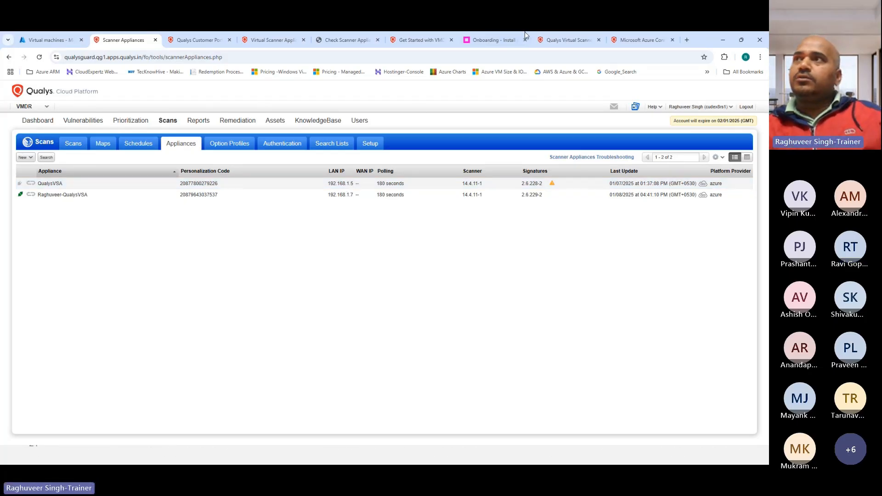
In a new browser tab, search Google for 'qualys container security'
{"action": "left_click", "coordinate": [649, 40]}
{"action": "left_click", "coordinate": [685, 40]}
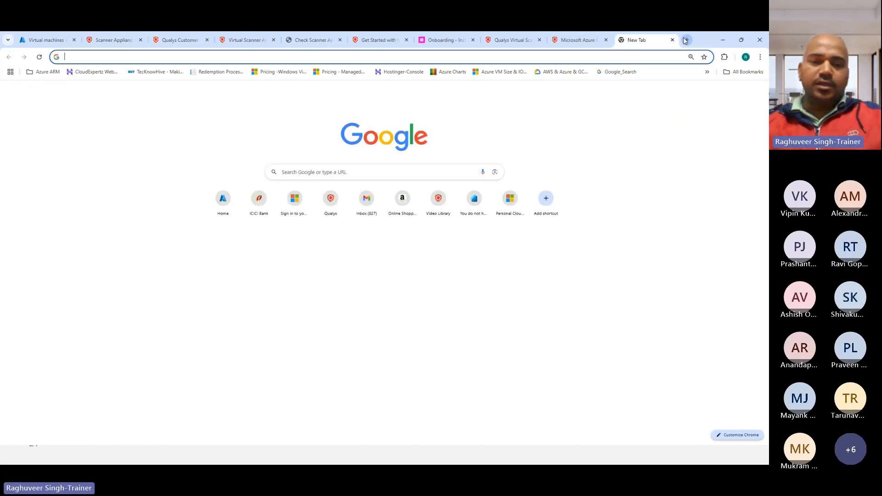
{"action": "type", "text": "qualys connector"}
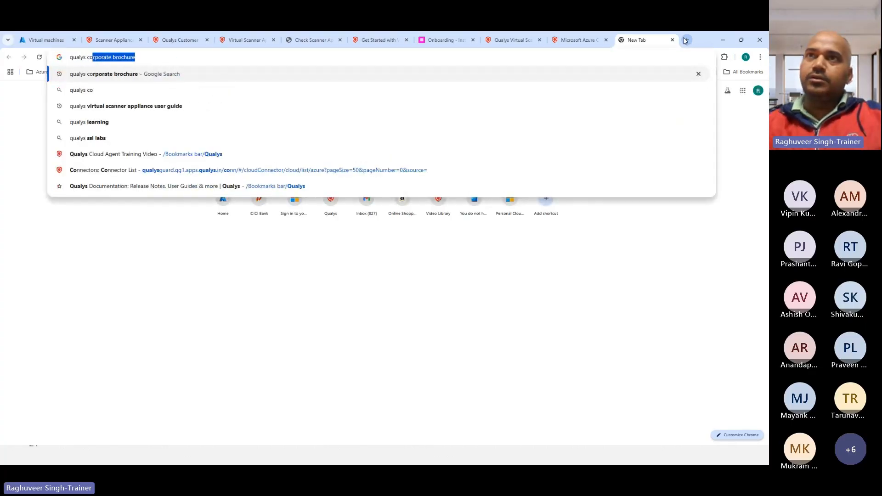
{"action": "key", "text": "BackSpace"}
{"action": "key", "text": "BackSpace"}
{"action": "key", "text": "BackSpace"}
{"action": "key", "text": "BackSpace"}
{"action": "key", "text": "BackSpace"}
{"action": "key", "text": "BackSpace"}
{"action": "key", "text": "BackSpace"}
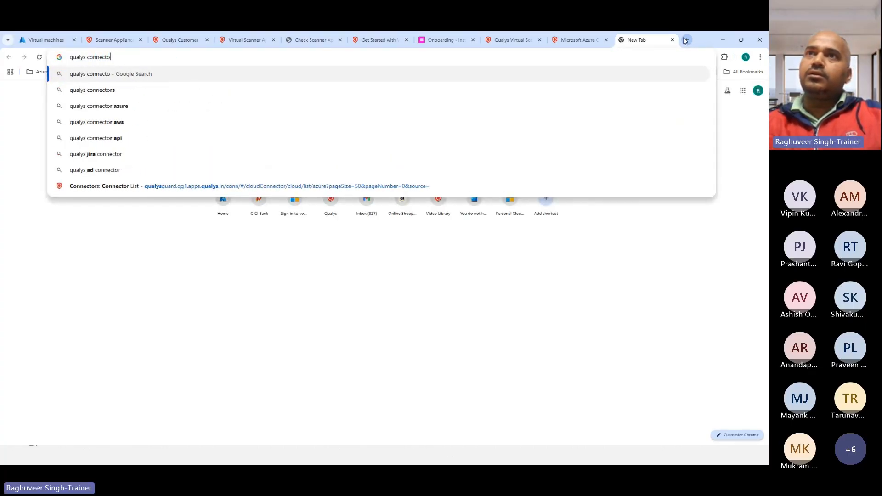
{"action": "type", "text": "tain"}
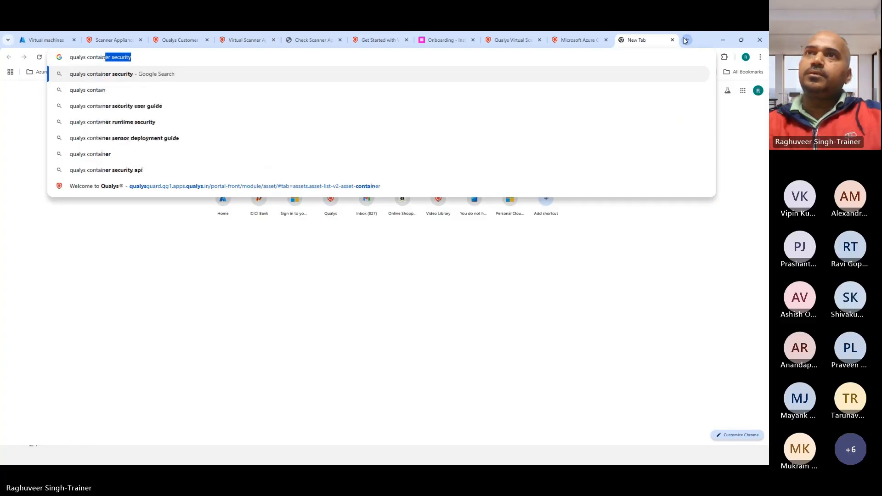
{"action": "key", "text": "Return"}
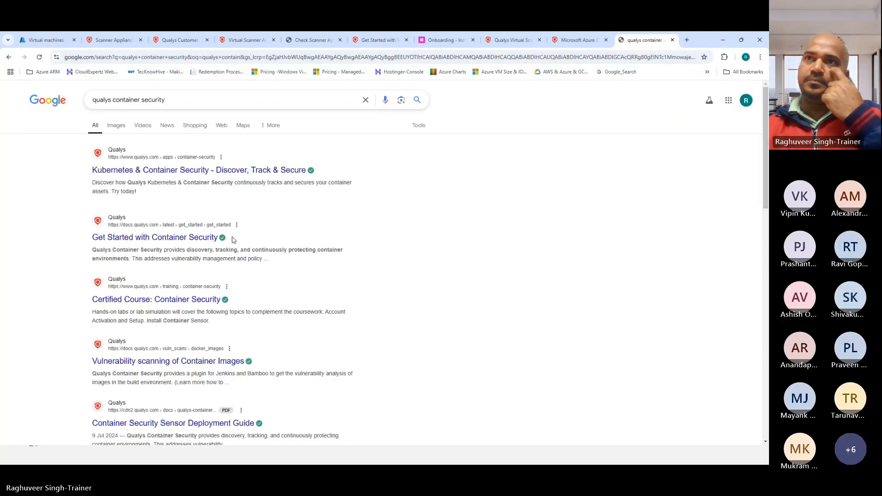
Open the Kubernetes & Container Security result and read through the product page
{"action": "left_click", "coordinate": [181, 171]}
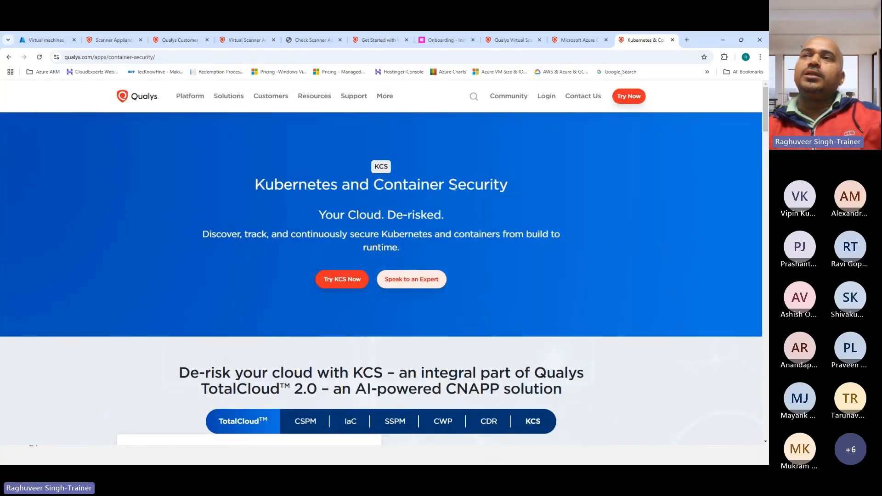
{"action": "scroll", "coordinate": [362, 299], "scroll_direction": "down", "scroll_amount": 2}
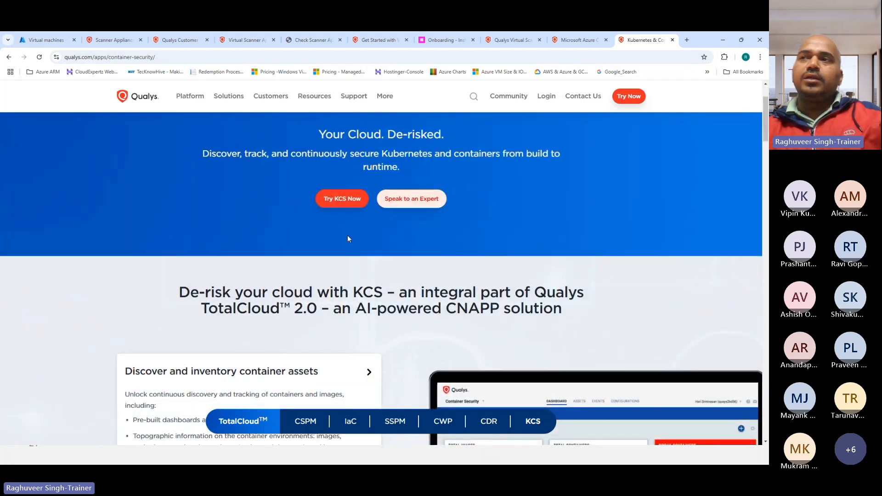
{"action": "scroll", "coordinate": [347, 235], "scroll_direction": "down", "scroll_amount": 2}
{"action": "scroll", "coordinate": [298, 207], "scroll_direction": "up", "scroll_amount": 3}
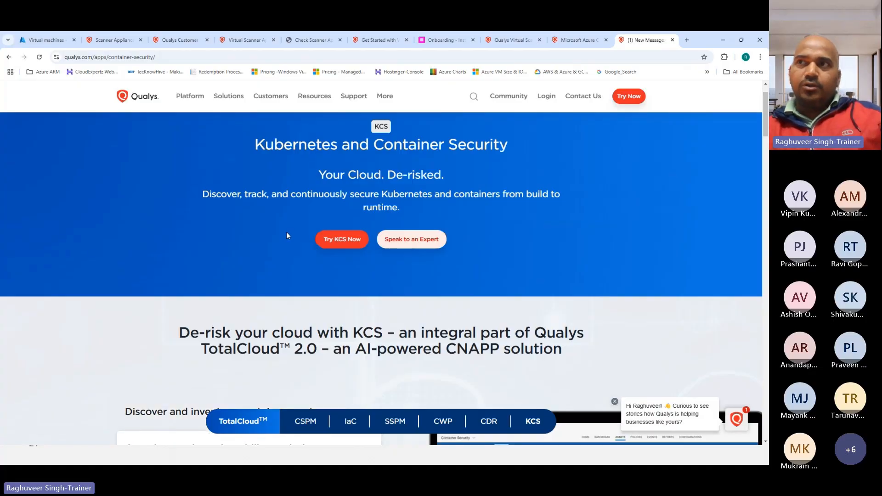
{"action": "scroll", "coordinate": [287, 235], "scroll_direction": "down", "scroll_amount": 2}
{"action": "scroll", "coordinate": [207, 252], "scroll_direction": "down", "scroll_amount": 5}
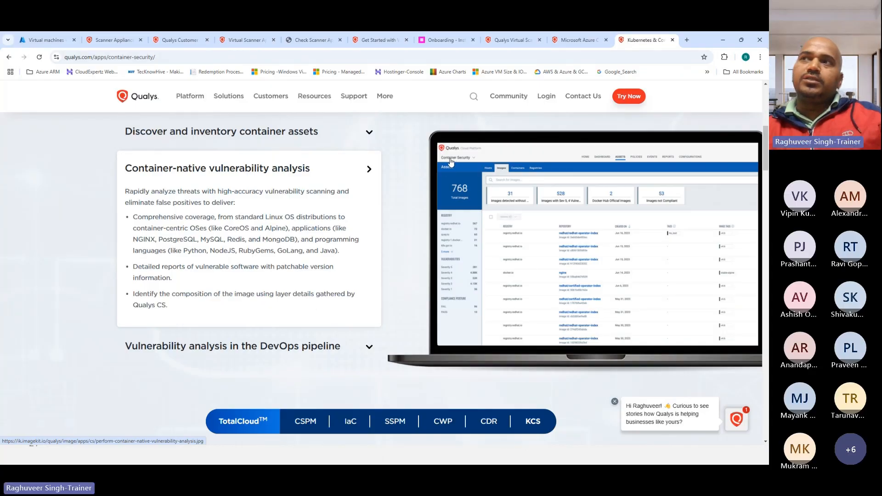
{"action": "scroll", "coordinate": [84, 122], "scroll_direction": "up", "scroll_amount": 10}
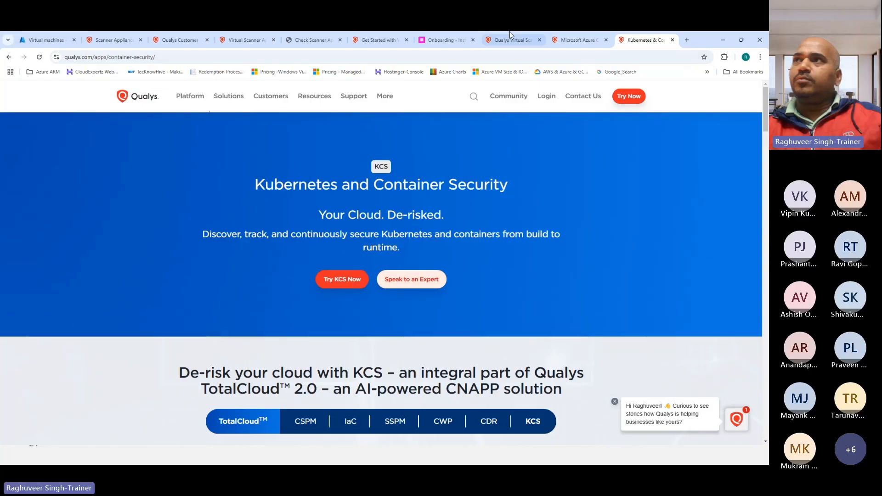
Switch Qualys from the scanner appliances page to the Container Security module
{"action": "left_click", "coordinate": [112, 40]}
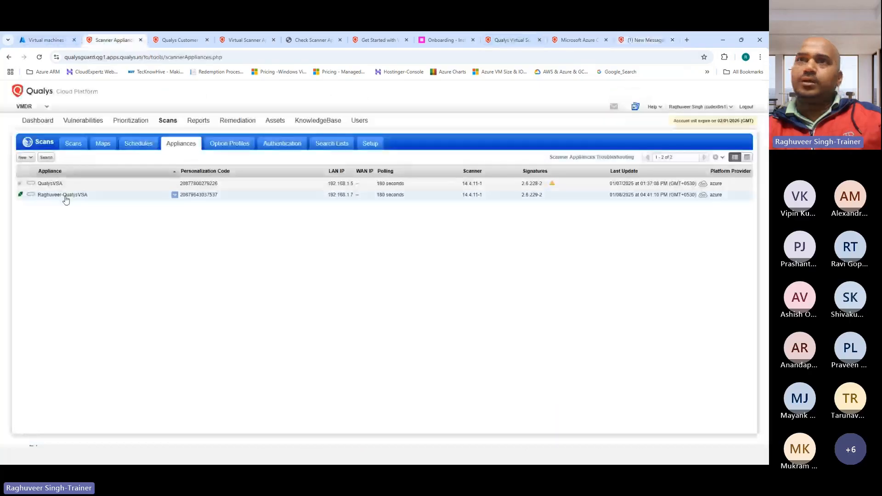
{"action": "left_click", "coordinate": [39, 108]}
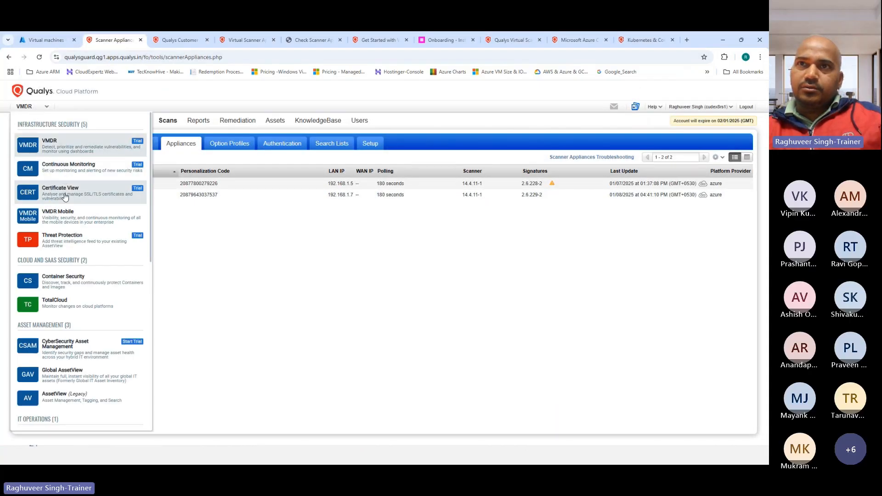
{"action": "scroll", "coordinate": [81, 258], "scroll_direction": "down", "scroll_amount": 2}
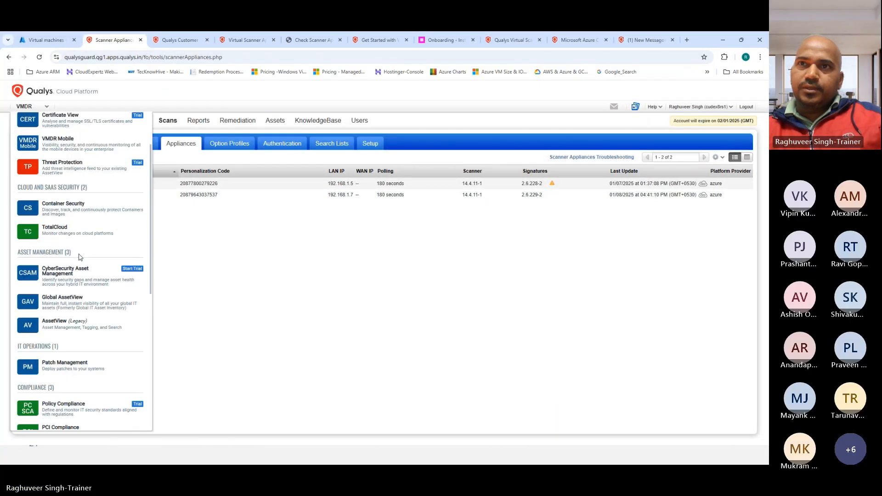
{"action": "left_click", "coordinate": [61, 203]}
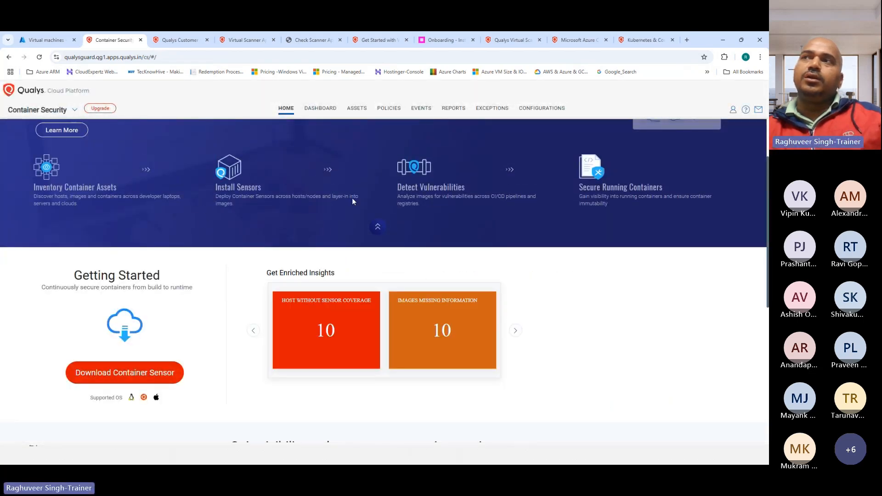
{"action": "scroll", "coordinate": [299, 272], "scroll_direction": "down", "scroll_amount": 4}
{"action": "scroll", "coordinate": [260, 282], "scroll_direction": "up", "scroll_amount": 6}
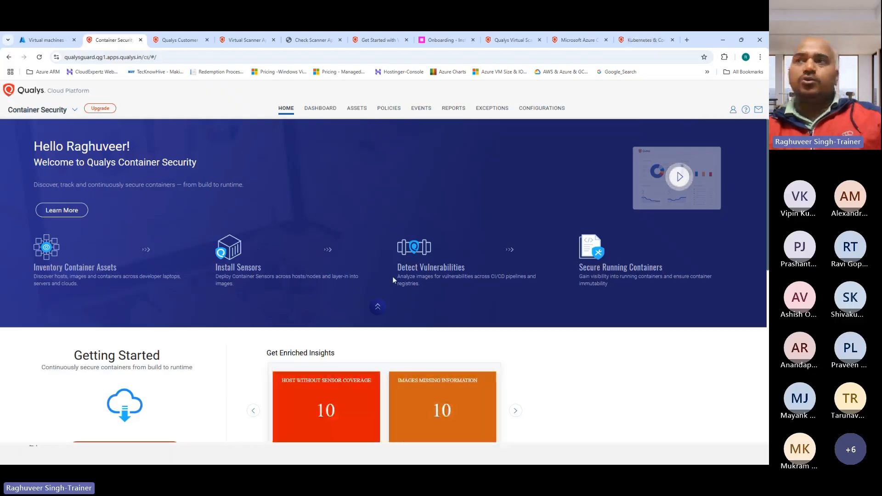
Return to the Word notes and type 'Configure Virtual Scanner based Scanning' under the agenda heading
{"action": "scroll", "coordinate": [217, 301], "scroll_direction": "down", "scroll_amount": 4}
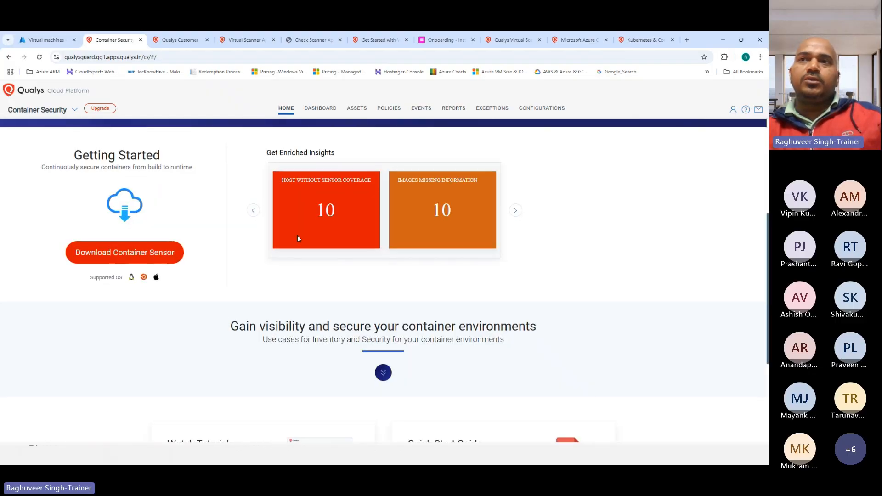
{"action": "scroll", "coordinate": [258, 300], "scroll_direction": "down", "scroll_amount": 3}
{"action": "scroll", "coordinate": [193, 256], "scroll_direction": "up", "scroll_amount": 6}
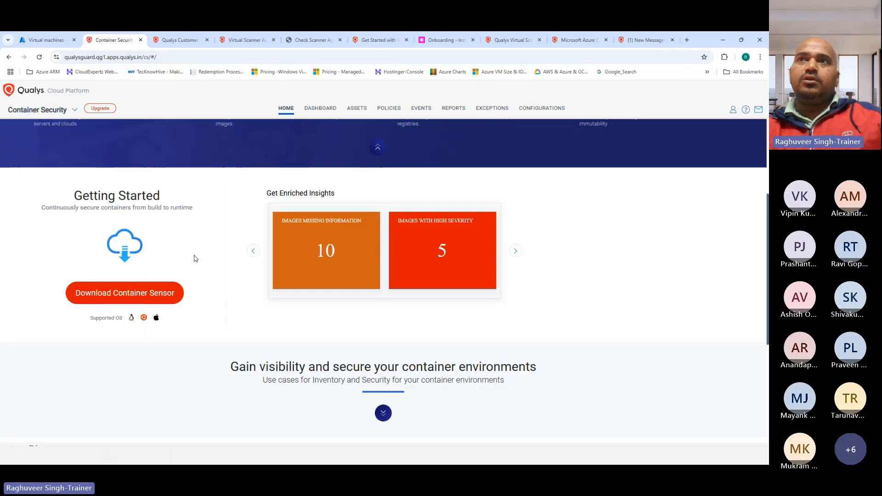
{"action": "scroll", "coordinate": [161, 189], "scroll_direction": "up", "scroll_amount": 1}
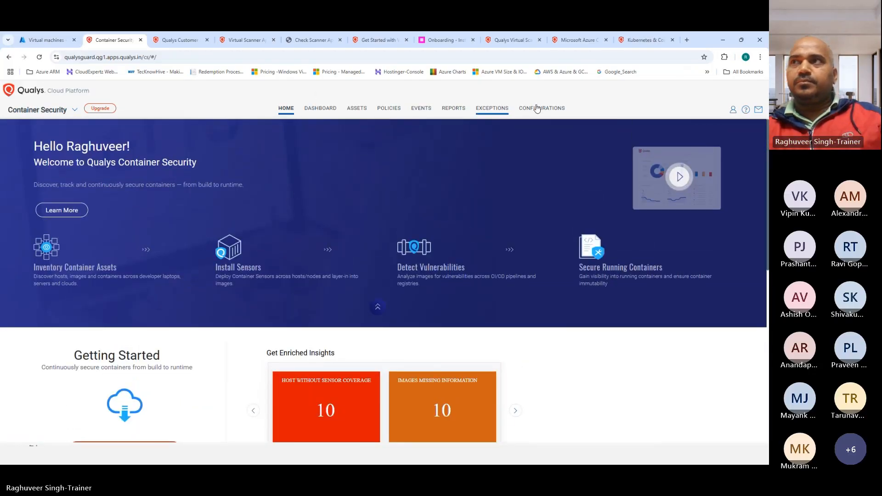
{"action": "left_click", "coordinate": [723, 40]}
{"action": "type", "text": "Configure V"}
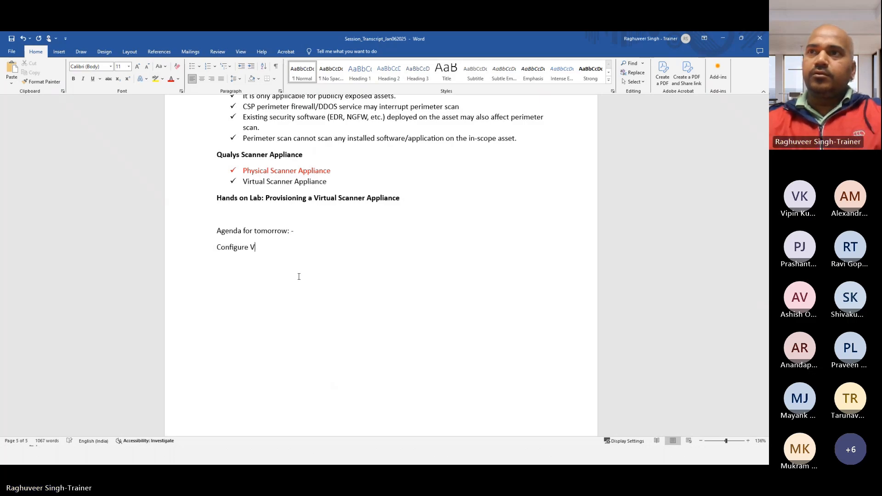
{"action": "type", "text": "irt"}
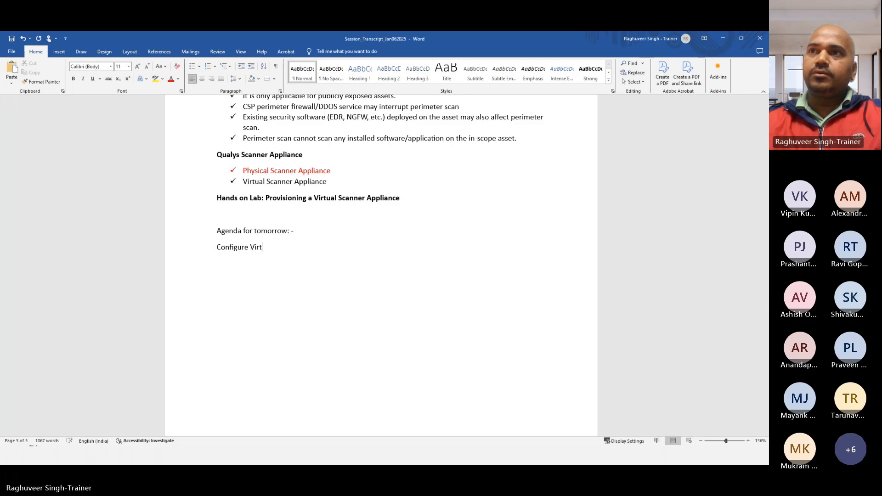
{"action": "type", "text": "ual Scanner base"}
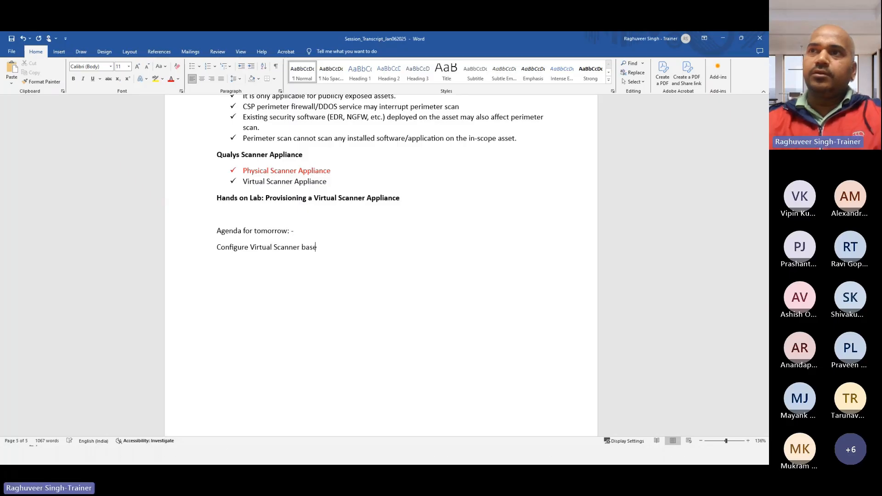
{"action": "type", "text": "d Scanning"}
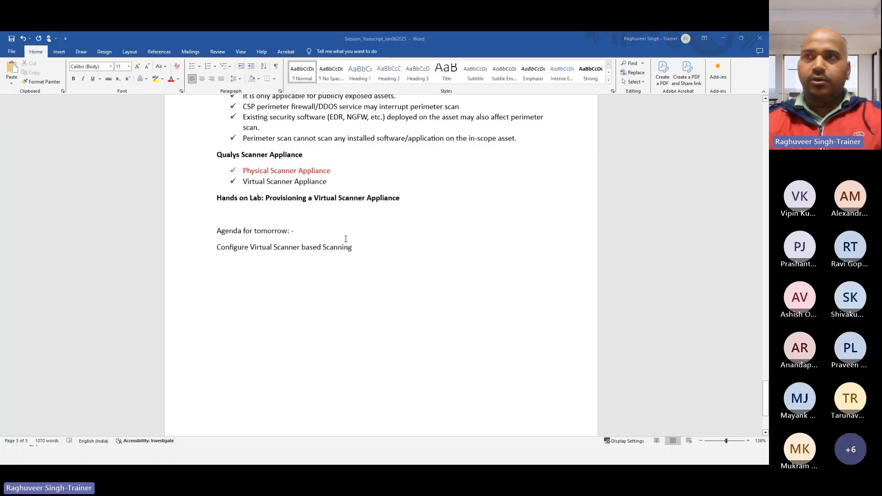
Switch back to Chrome and open the Qualys Scans getting-started page
{"action": "key", "text": "alt+Tab"}
{"action": "left_click", "coordinate": [364, 114]}
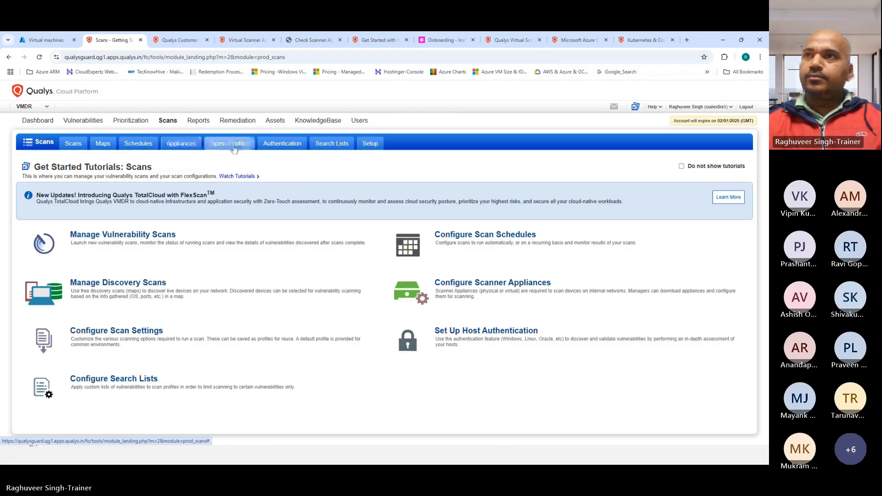
Go via the Appliances tab to Scan History showing the three finished 01/08/2025 scans
{"action": "left_click", "coordinate": [181, 144]}
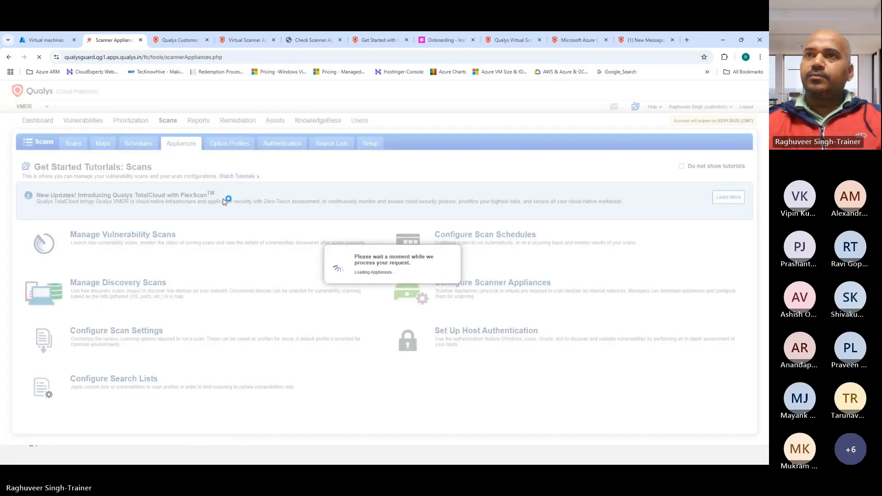
{"action": "left_click", "coordinate": [72, 146]}
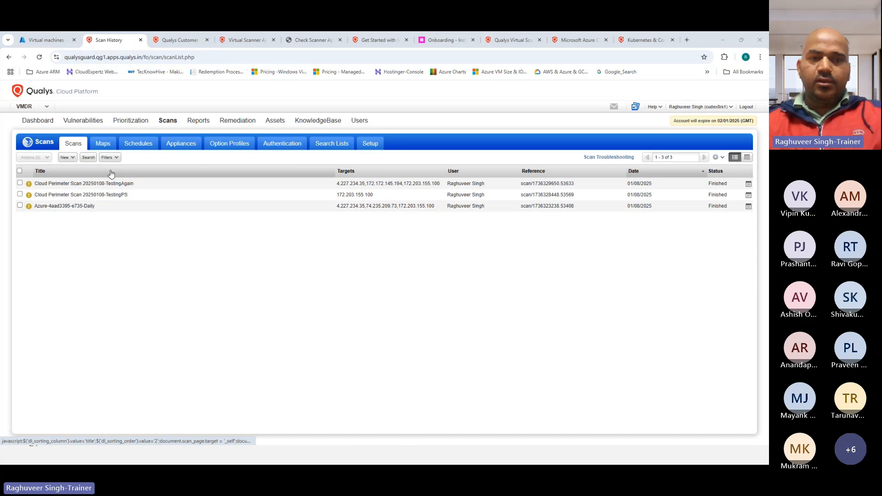
Add a checkmark-bulleted 'Perimeter Scan' item under the Virtual Scanner agenda line
{"action": "key", "text": "alt+Tab"}
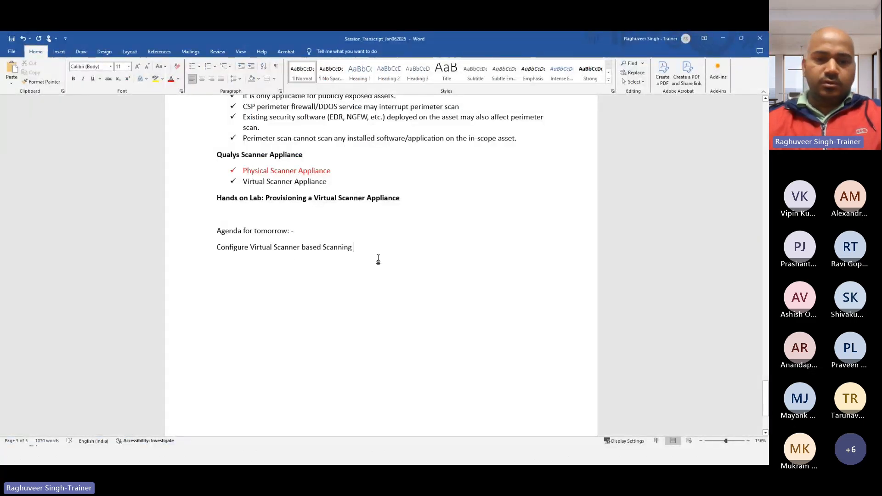
{"action": "key", "text": "Return"}
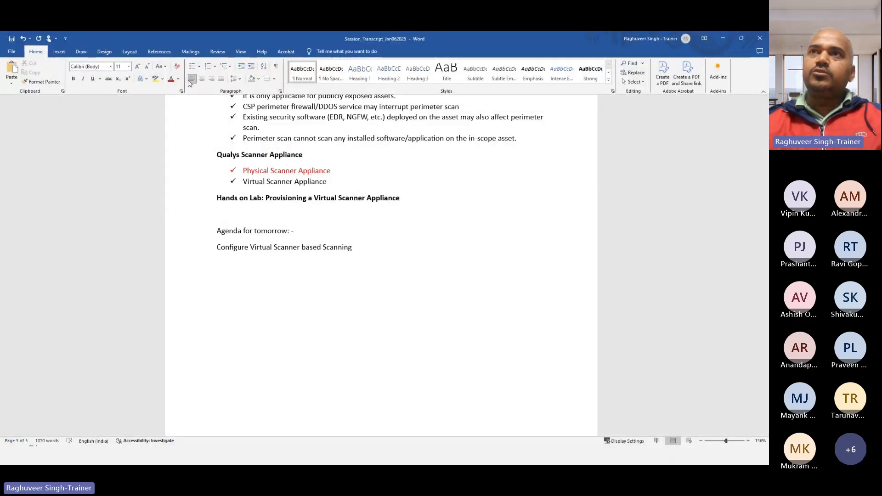
{"action": "left_click", "coordinate": [199, 66]}
{"action": "left_click", "coordinate": [218, 138]}
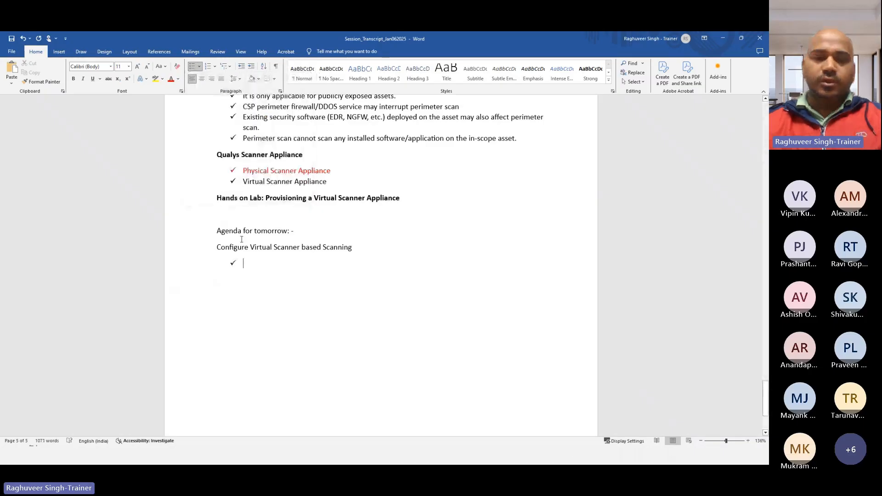
{"action": "type", "text": "Vir"}
{"action": "key", "text": "BackSpace"}
{"action": "key", "text": "BackSpace"}
{"action": "key", "text": "BackSpace"}
{"action": "type", "text": "per"}
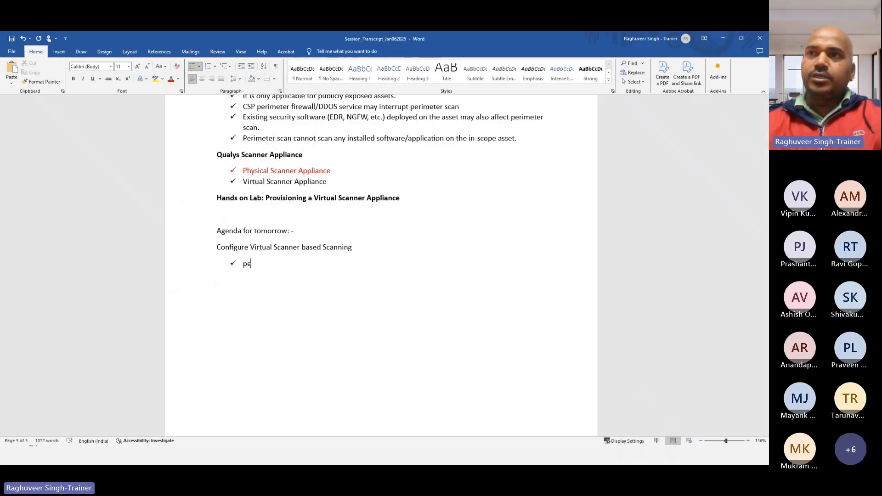
{"action": "key", "text": "BackSpace"}
{"action": "key", "text": "BackSpace"}
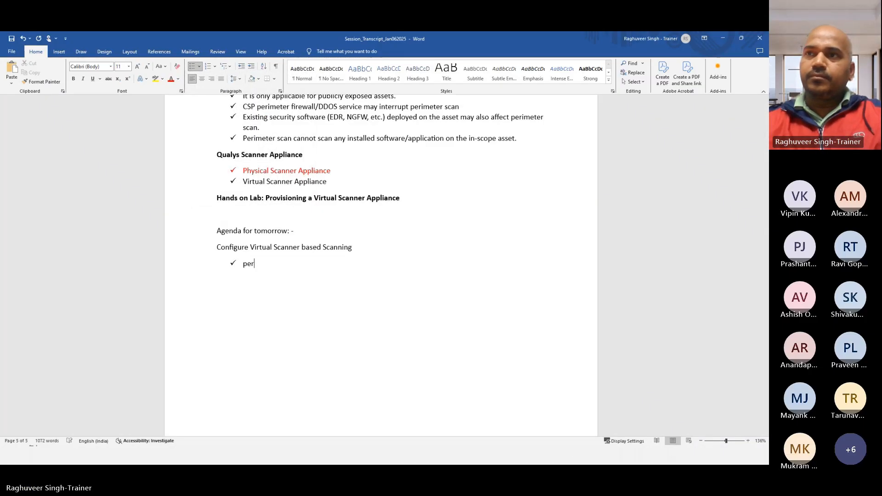
{"action": "key", "text": "BackSpace"}
{"action": "key", "text": "BackSpace"}
{"action": "key", "text": "BackSpace"}
{"action": "type", "text": "Pertiti"}
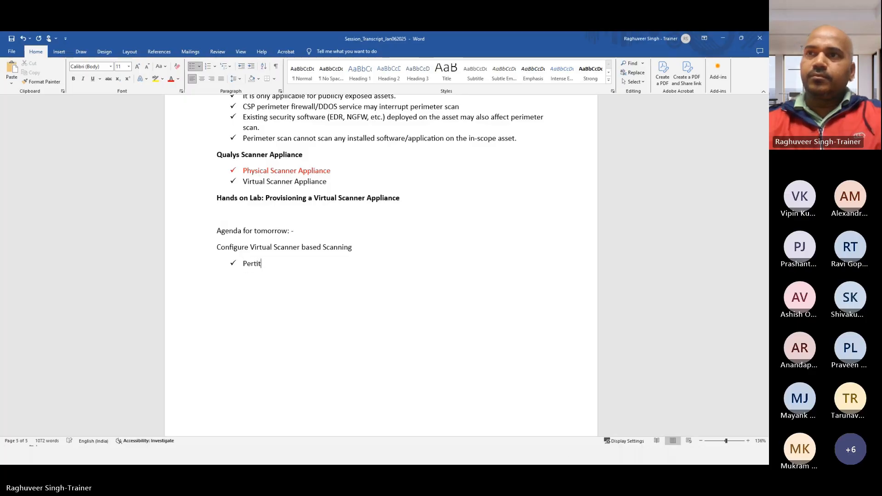
{"action": "key", "text": "BackSpace"}
{"action": "type", "text": "meter Sc"}
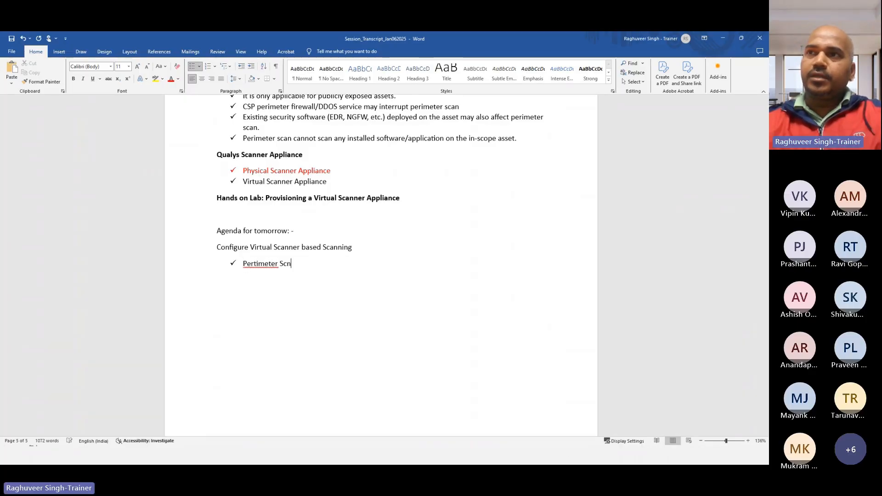
{"action": "type", "text": "an"}
{"action": "key", "text": "Return"}
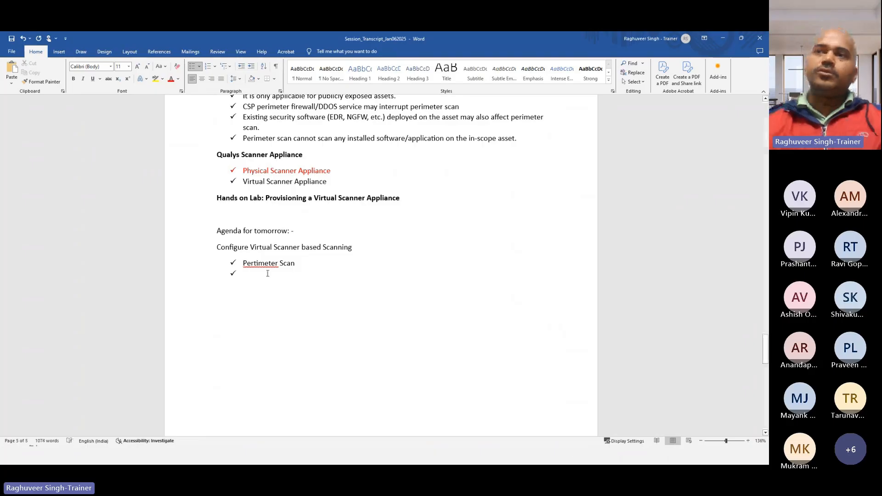
Correct 'Pertimeter' to 'Perimeter' and add a second check bullet 'Internal Scan'
{"action": "right_click", "coordinate": [263, 263]}
{"action": "left_click", "coordinate": [237, 269]}
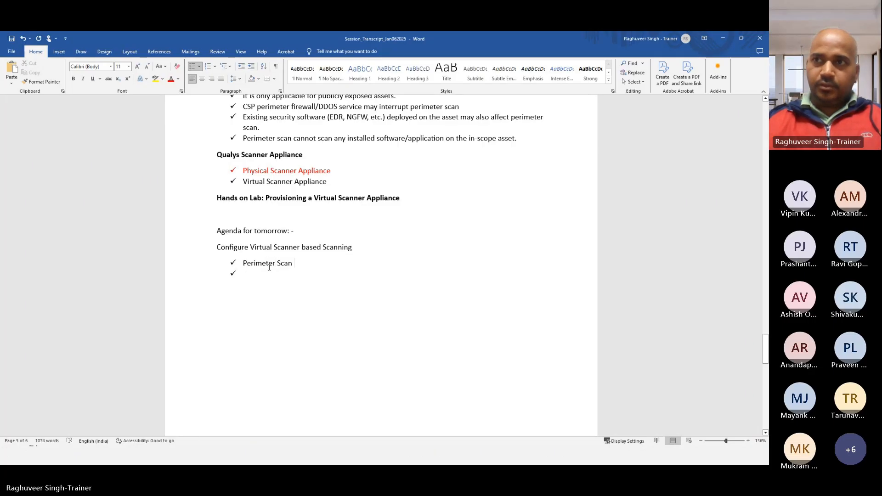
{"action": "type", "text": "INtern"}
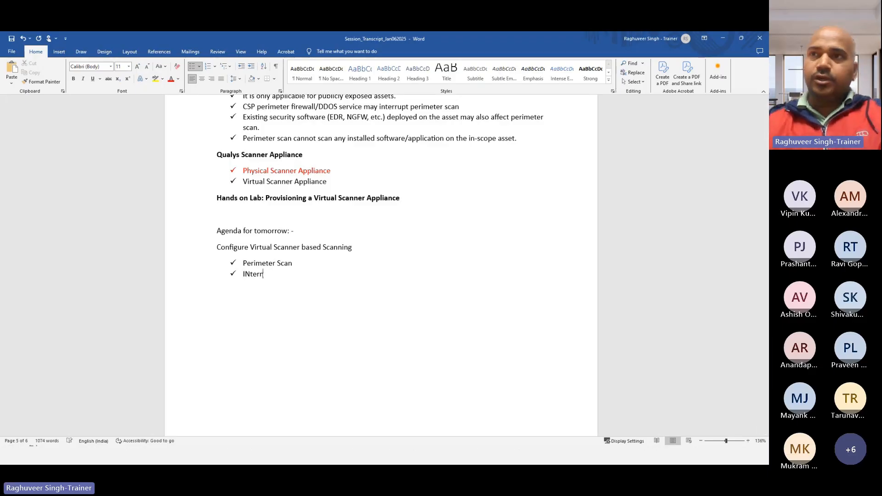
{"action": "key", "text": "BackSpace"}
{"action": "key", "text": "BackSpace"}
{"action": "key", "text": "BackSpace"}
{"action": "key", "text": "BackSpace"}
{"action": "key", "text": "BackSpace"}
{"action": "type", "text": "nternal Scan"}
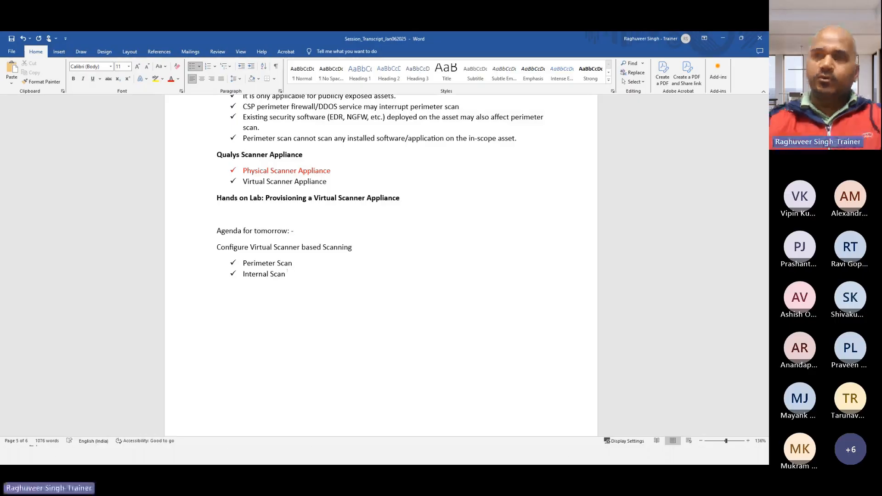
End the bullet list and type 'Cloud Agent' on a plain line below
{"action": "key", "text": "Return"}
{"action": "key", "text": "Return"}
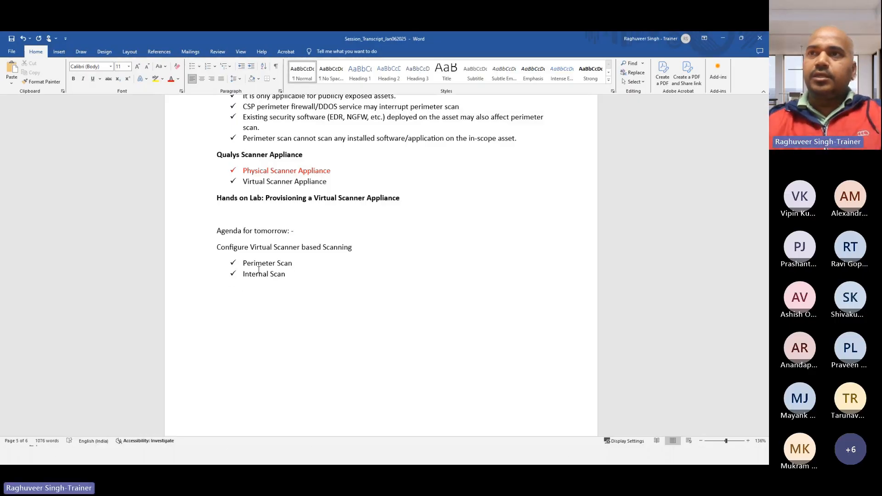
{"action": "type", "text": "Cloud Agent"}
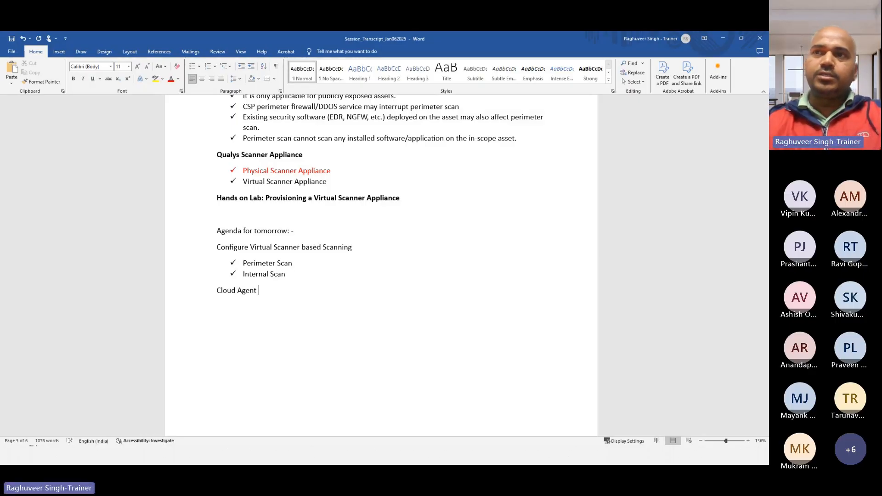
{"action": "key", "text": "BackSpace"}
Complete the 'Cloud Agents' line and scroll the notes back down to tomorrow's agenda
{"action": "type", "text": "s"}
{"action": "scroll", "coordinate": [237, 240], "scroll_direction": "up", "scroll_amount": 2}
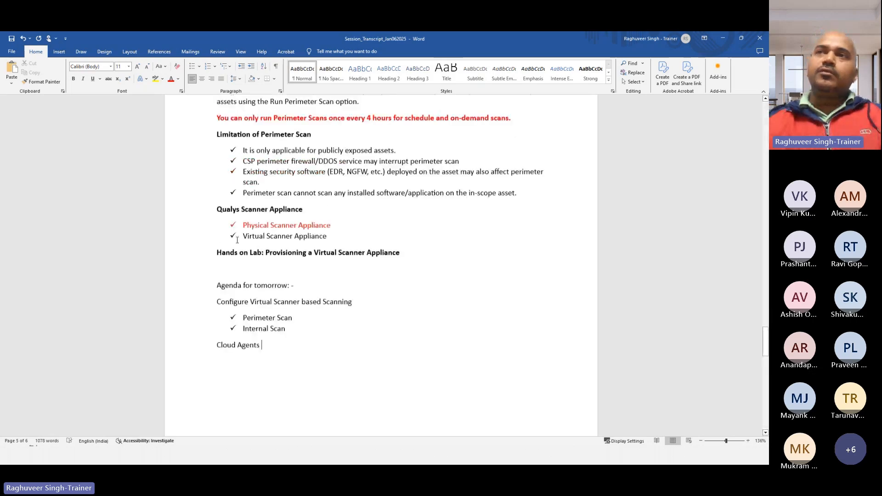
{"action": "scroll", "coordinate": [237, 240], "scroll_direction": "up", "scroll_amount": 14}
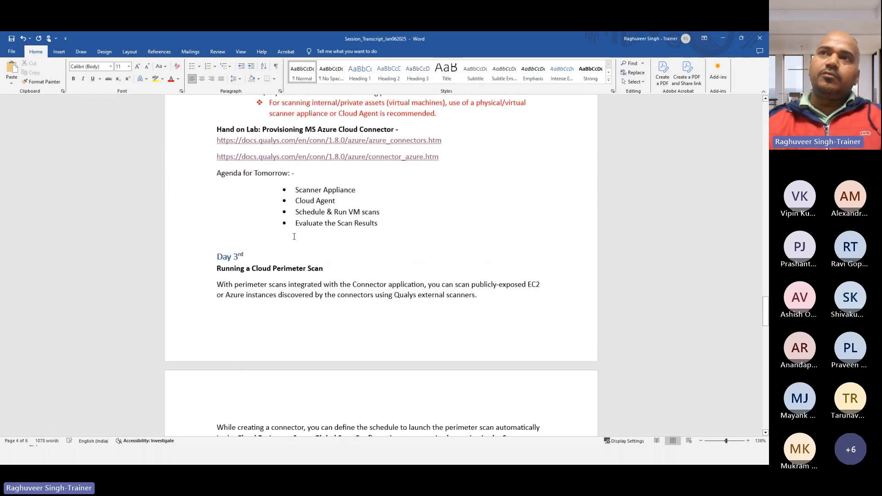
{"action": "scroll", "coordinate": [295, 229], "scroll_direction": "up", "scroll_amount": 3}
{"action": "scroll", "coordinate": [297, 224], "scroll_direction": "up", "scroll_amount": 3}
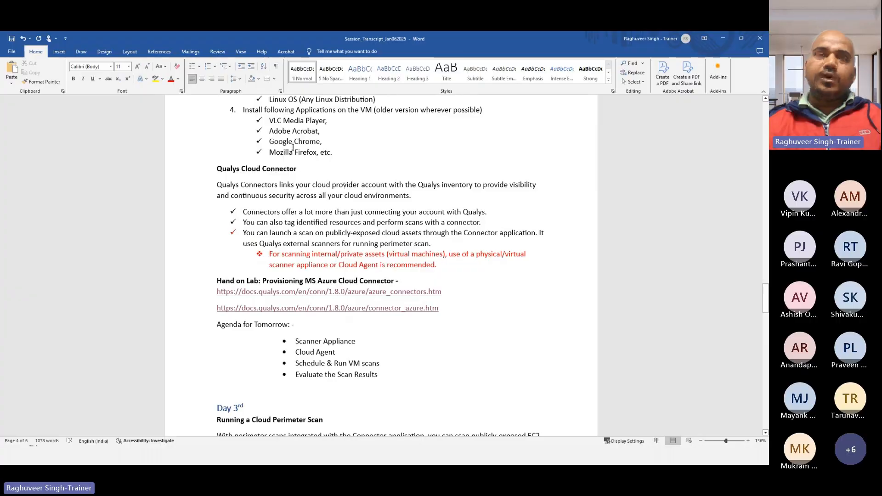
{"action": "scroll", "coordinate": [293, 148], "scroll_direction": "down", "scroll_amount": 16}
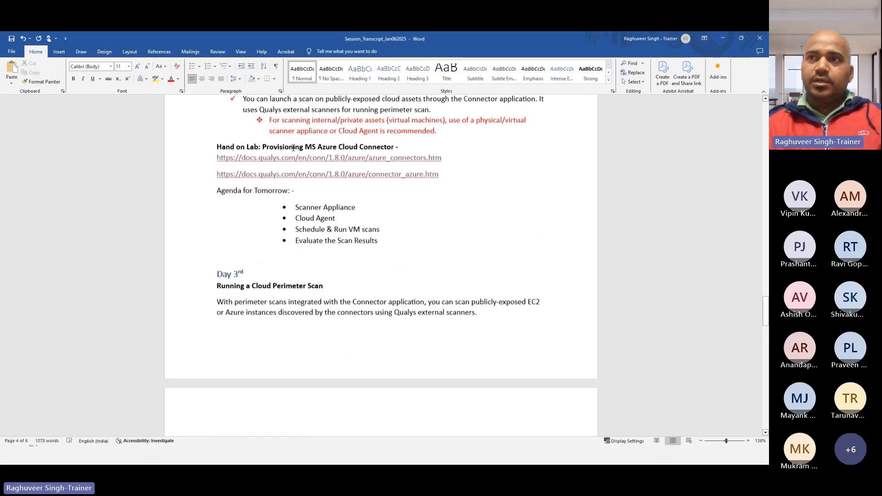
{"action": "scroll", "coordinate": [275, 239], "scroll_direction": "down", "scroll_amount": 1}
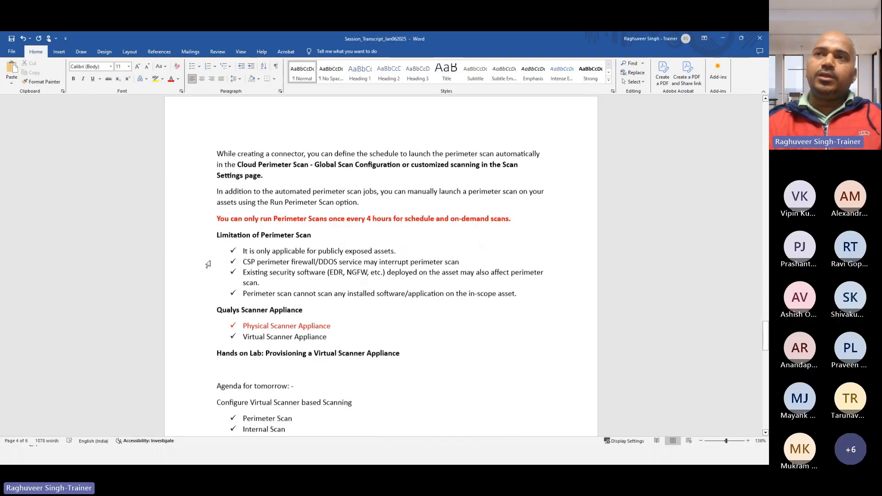
{"action": "left_click_drag", "start_coordinate": [218, 231], "coordinate": [389, 280]}
{"action": "scroll", "coordinate": [442, 281], "scroll_direction": "down", "scroll_amount": 3}
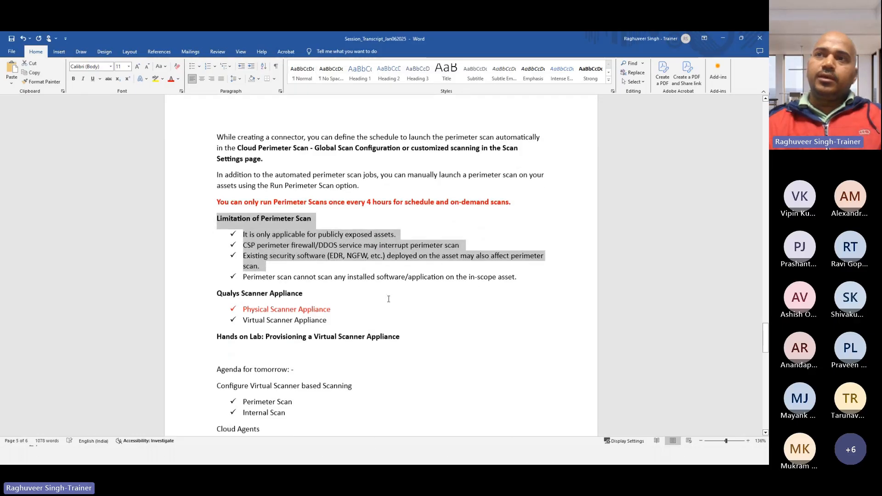
{"action": "left_click_drag", "start_coordinate": [243, 258], "coordinate": [329, 258]}
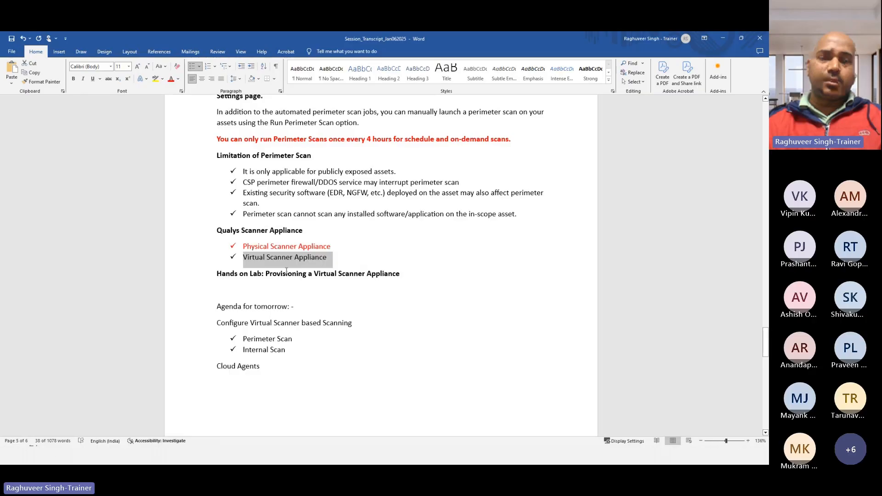
{"action": "scroll", "coordinate": [247, 249], "scroll_direction": "down", "scroll_amount": 3}
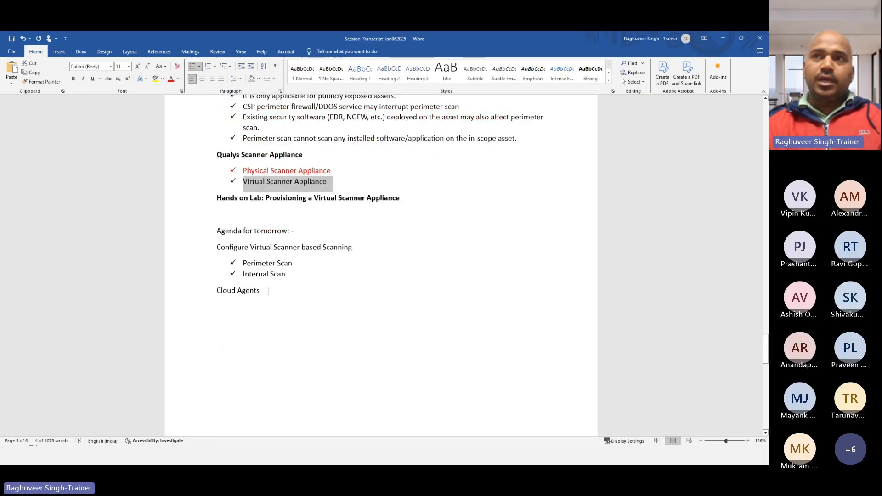
{"action": "left_click", "coordinate": [298, 295]}
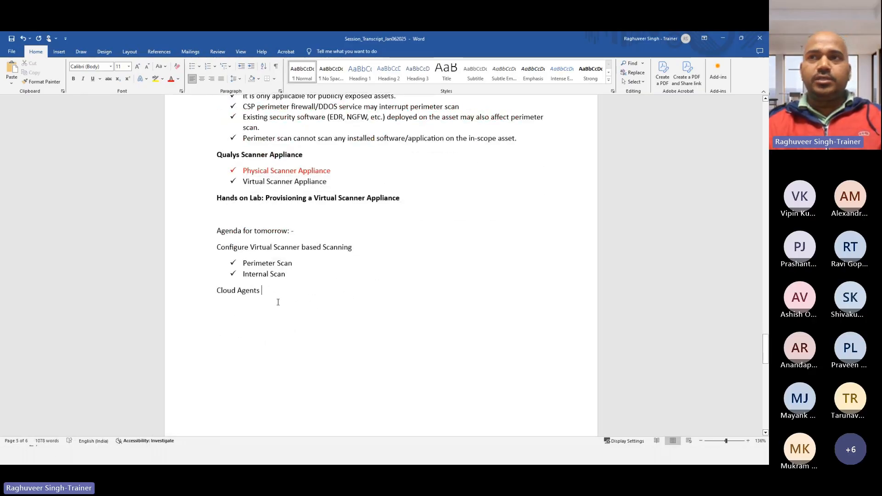
{"action": "left_click_drag", "start_coordinate": [217, 294], "coordinate": [265, 298]}
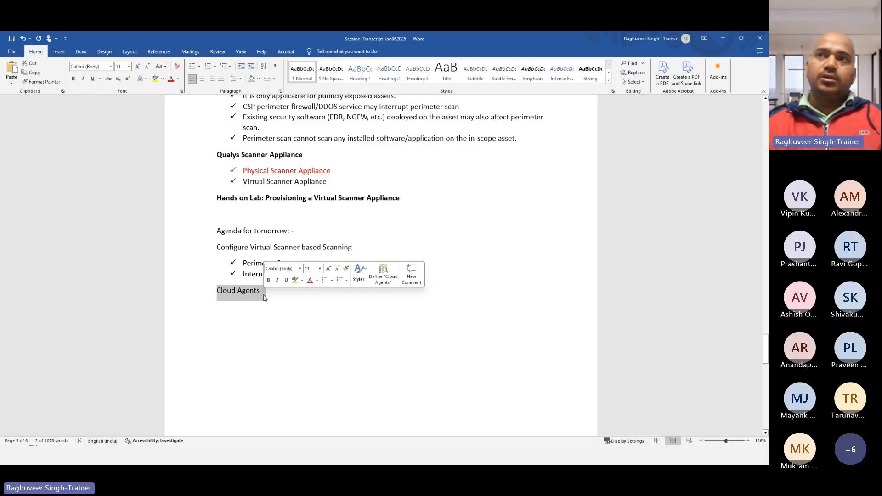
{"action": "left_click", "coordinate": [269, 299]}
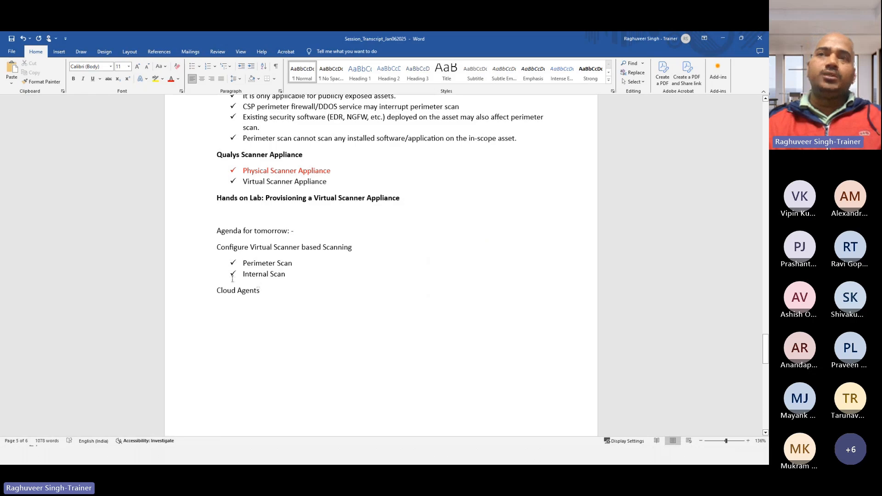
{"action": "left_click_drag", "start_coordinate": [217, 249], "coordinate": [271, 290]}
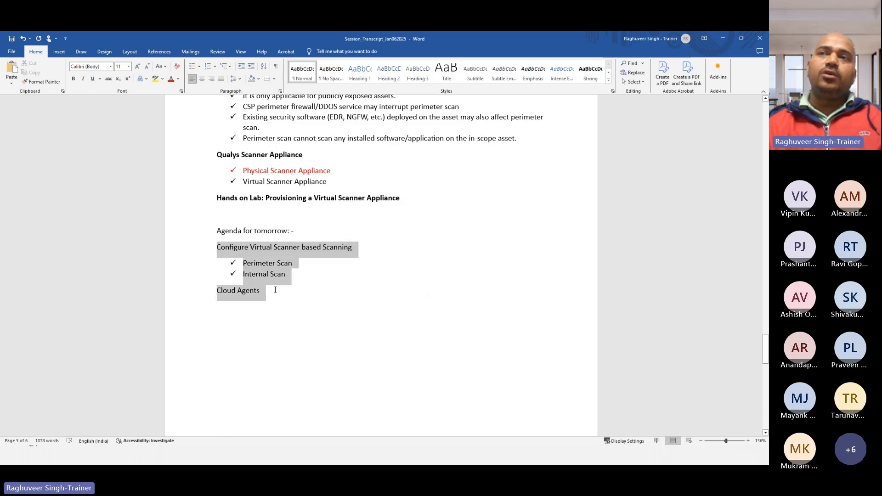
{"action": "left_click", "coordinate": [199, 68]}
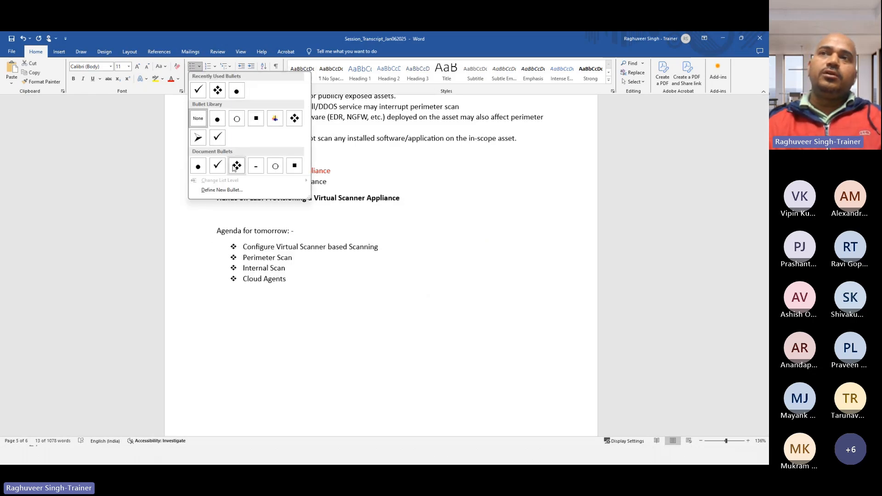
{"action": "left_click", "coordinate": [348, 370]}
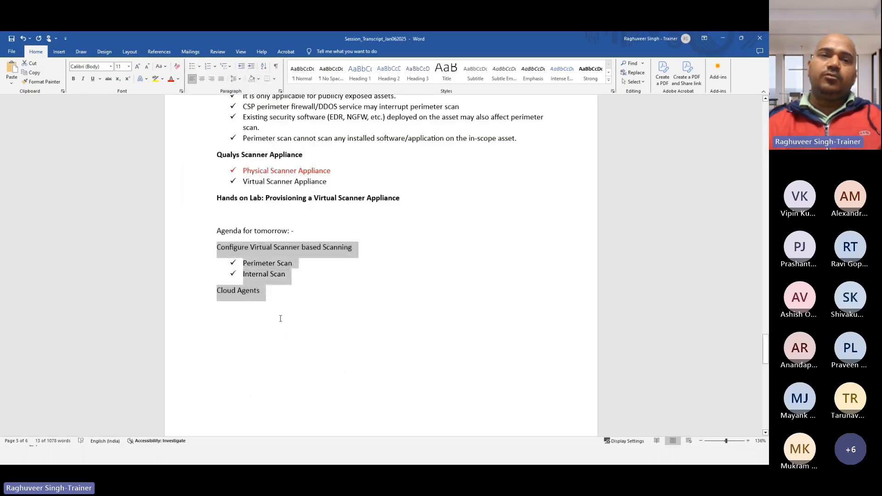
{"action": "left_click", "coordinate": [279, 319]}
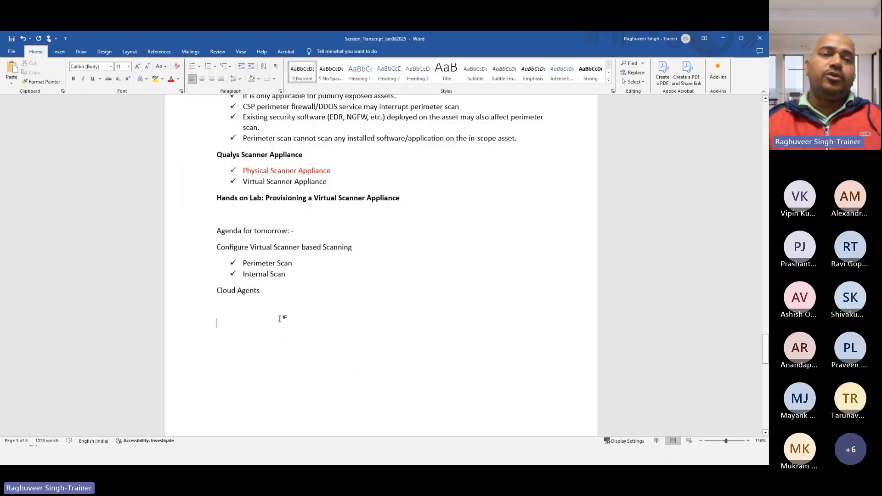
{"action": "left_click", "coordinate": [269, 290]}
{"action": "key", "text": "Return"}
{"action": "key", "text": "Return"}
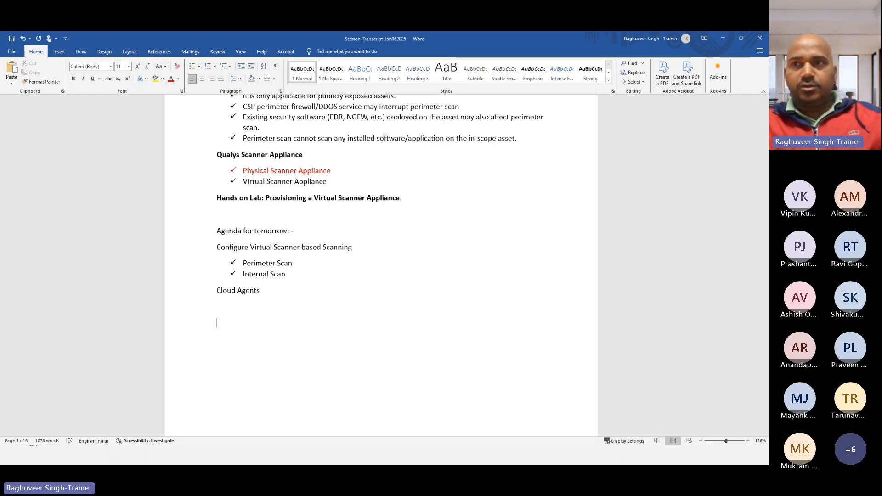
Add an empty paragraph below the 'Cloud Agents' line
{"action": "left_click_drag", "start_coordinate": [217, 290], "coordinate": [265, 288]}
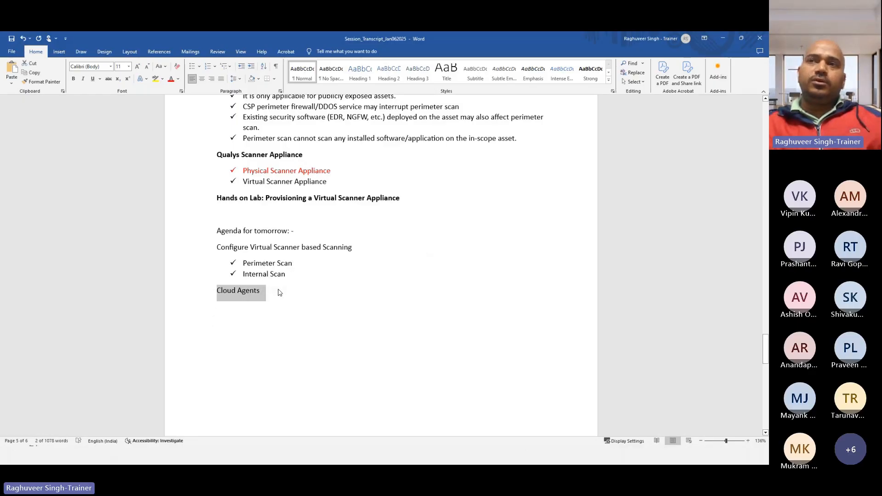
{"action": "left_click", "coordinate": [279, 292]}
{"action": "key", "text": "Return"}
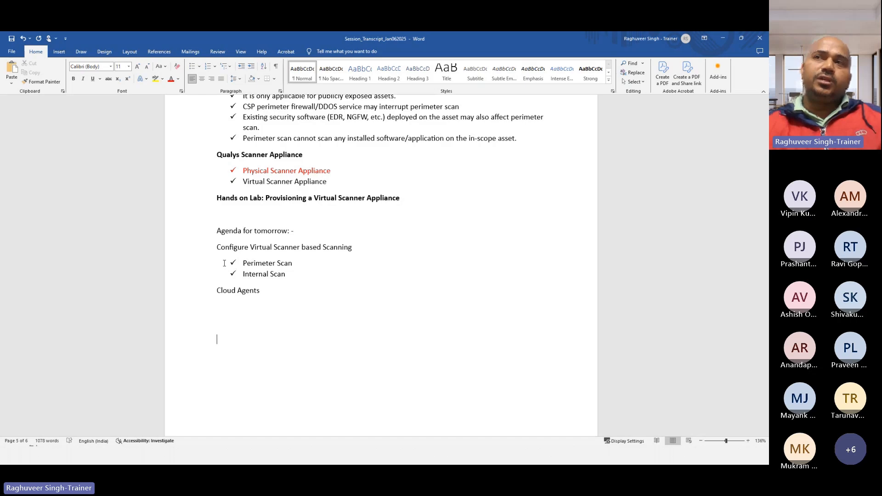
Highlight the four agenda lines from 'Configure Virtual Scanner' to 'Cloud Agents' for review
{"action": "left_click_drag", "start_coordinate": [216, 247], "coordinate": [305, 288]}
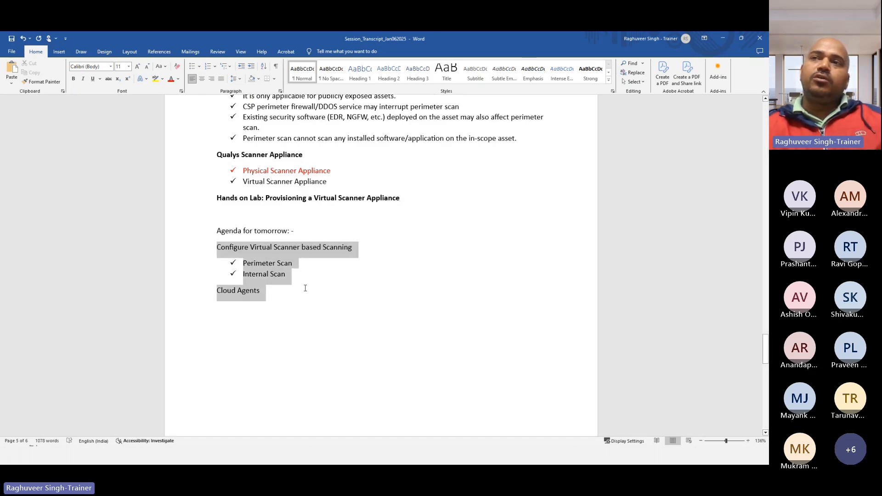
{"action": "left_click", "coordinate": [246, 307]}
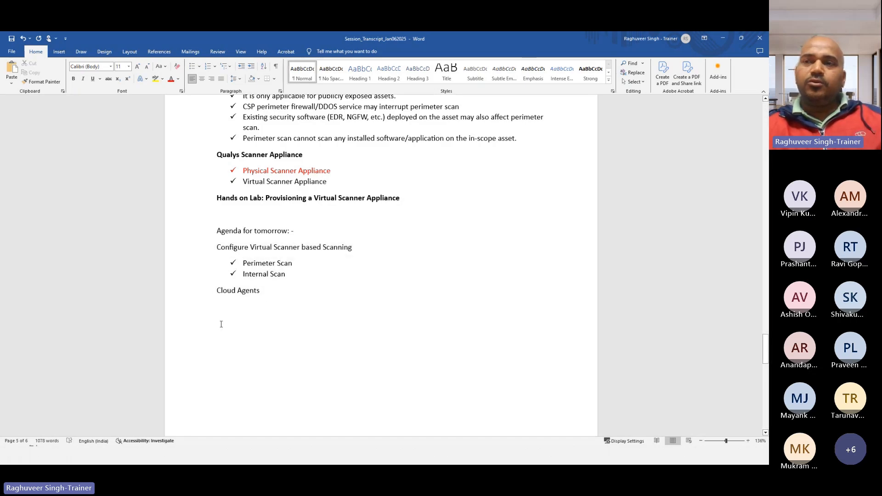
{"action": "left_click_drag", "start_coordinate": [205, 248], "coordinate": [288, 291]}
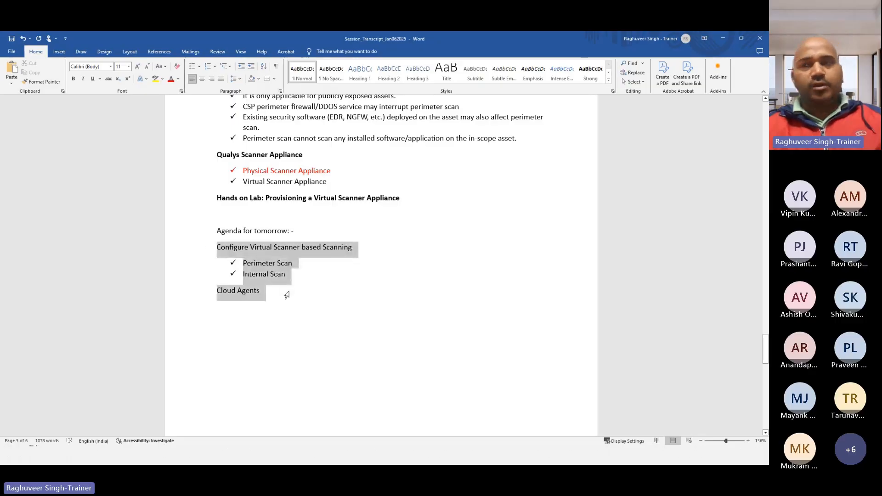
{"action": "left_click", "coordinate": [259, 319]}
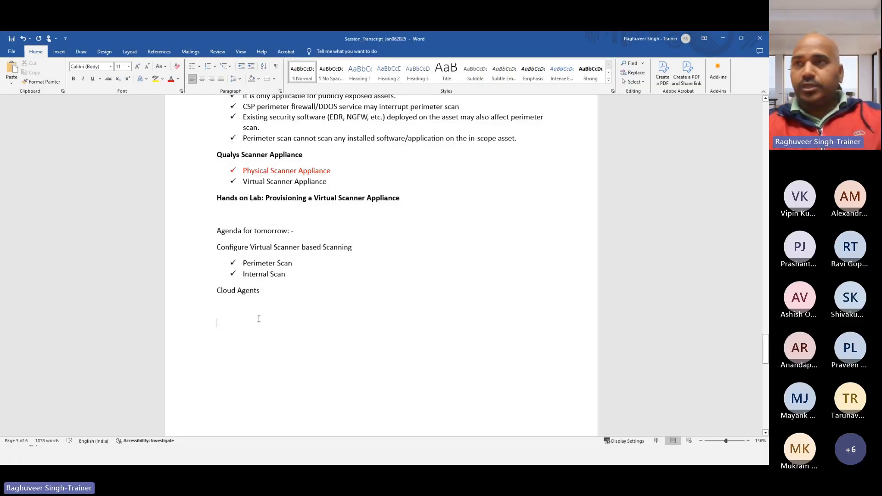